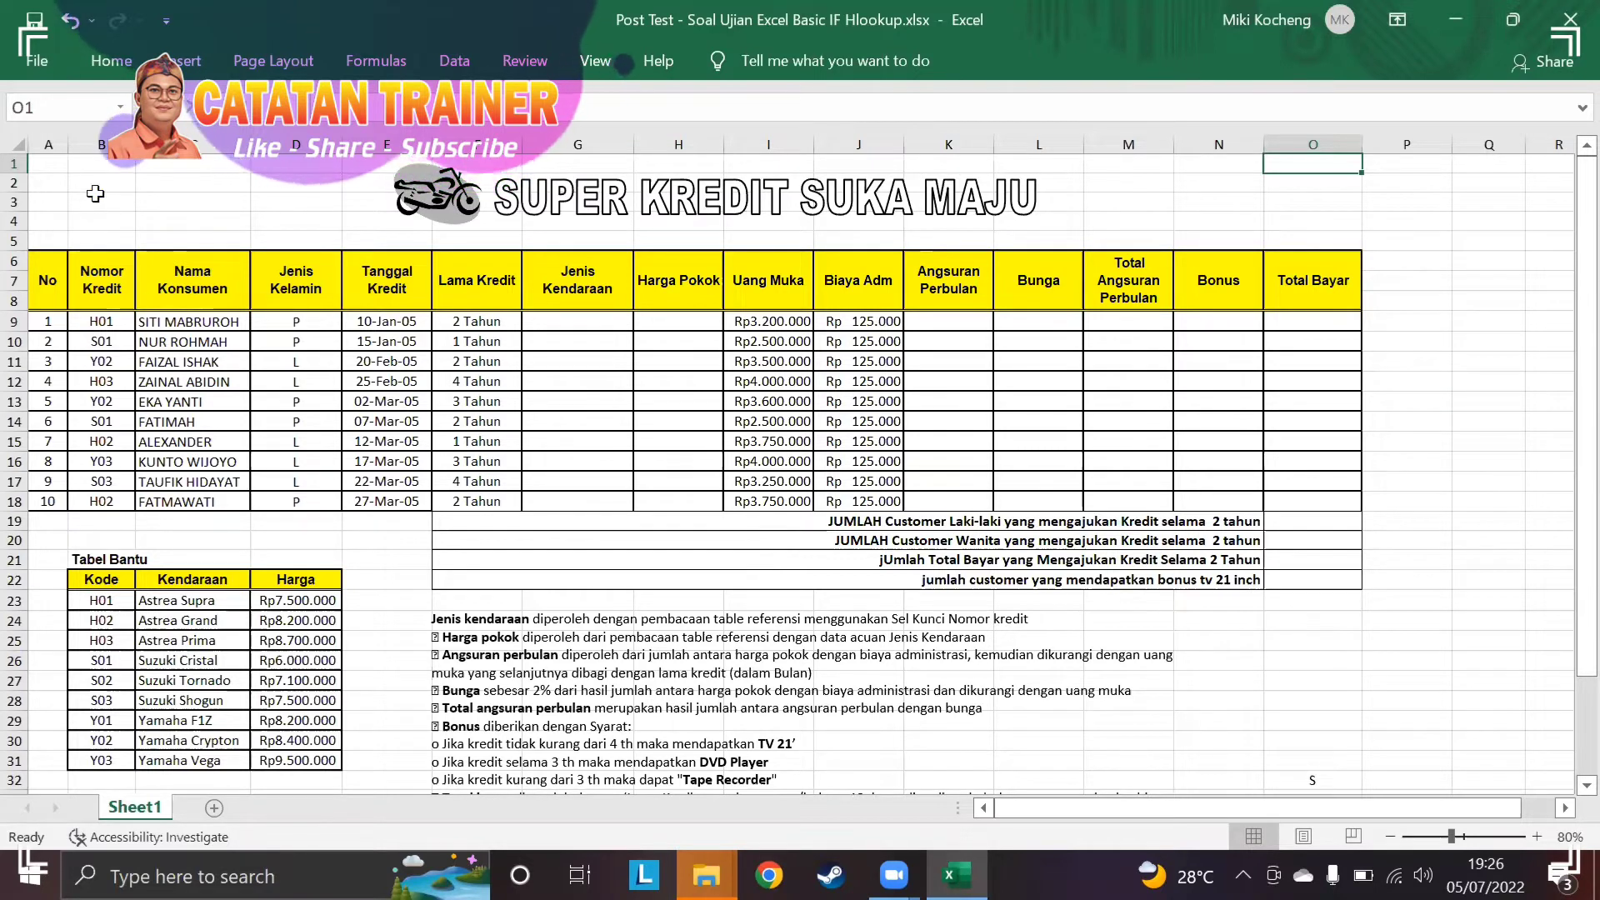
click(60, 166)
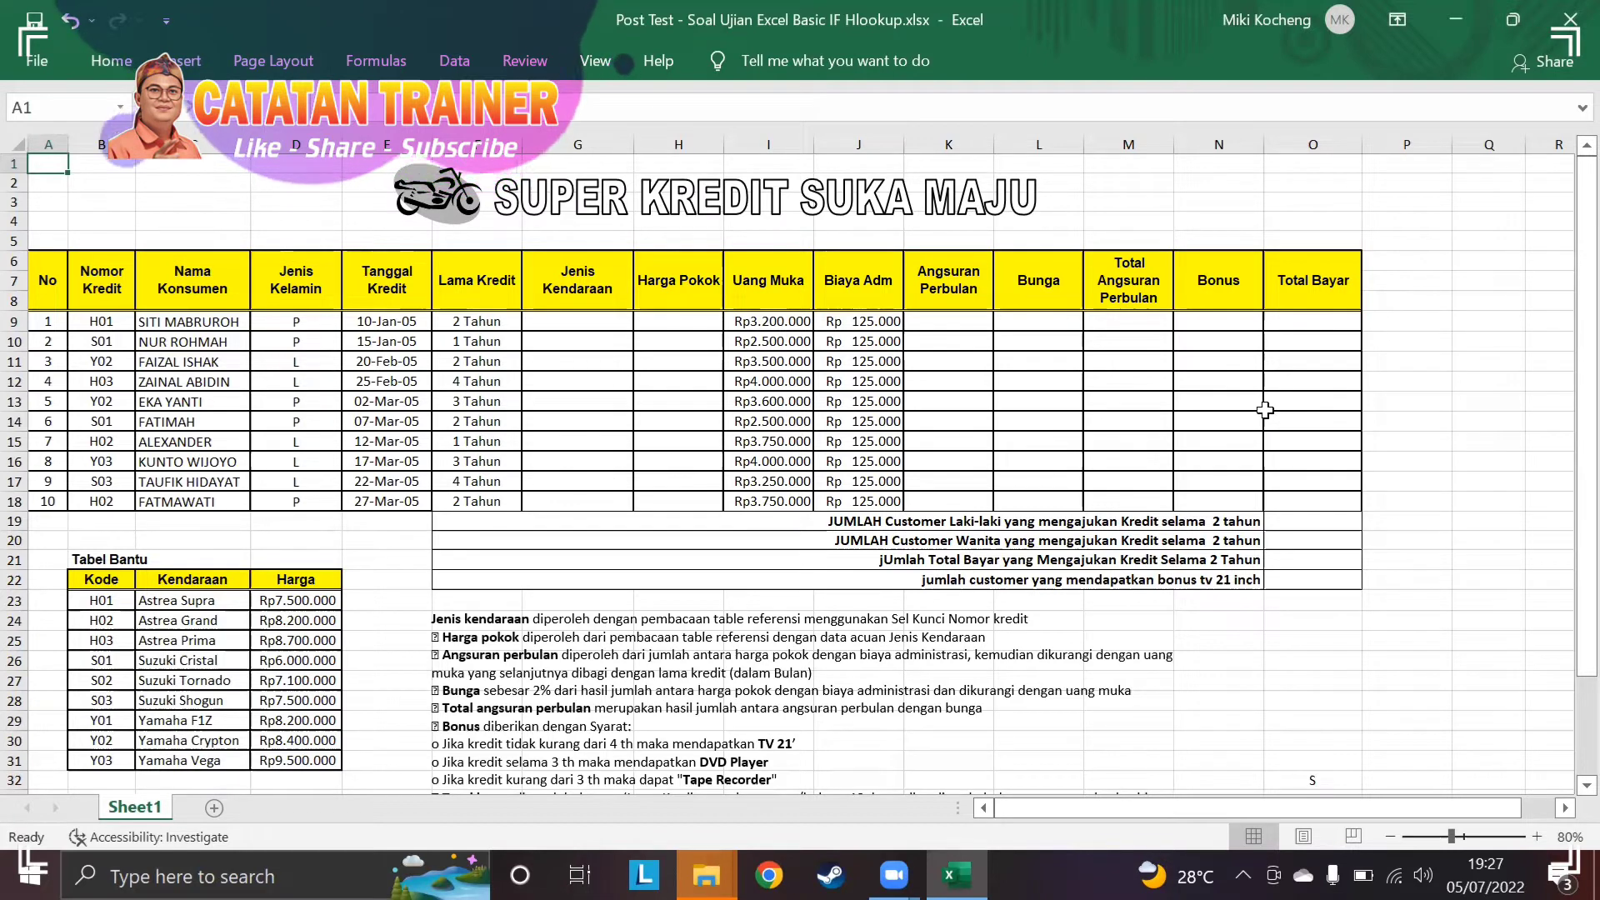
click(1299, 703)
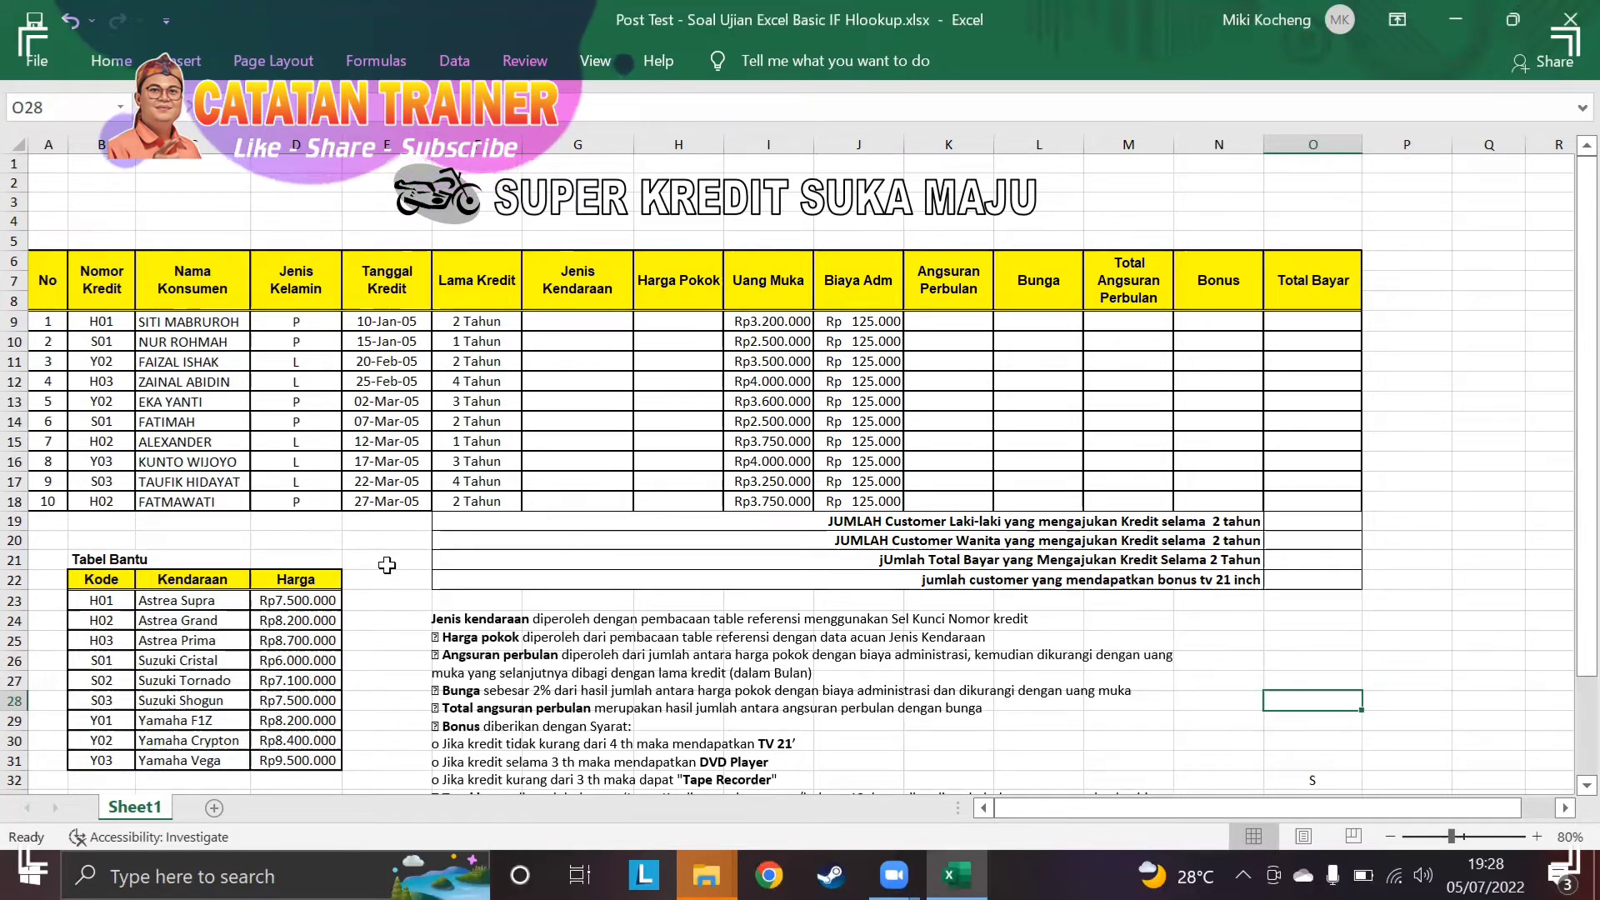
In G9, enter a VLOOKUP of credit number B9 in the absolute range $B$23:$C$31, returning column 2 with exact match 0.
click(600, 321)
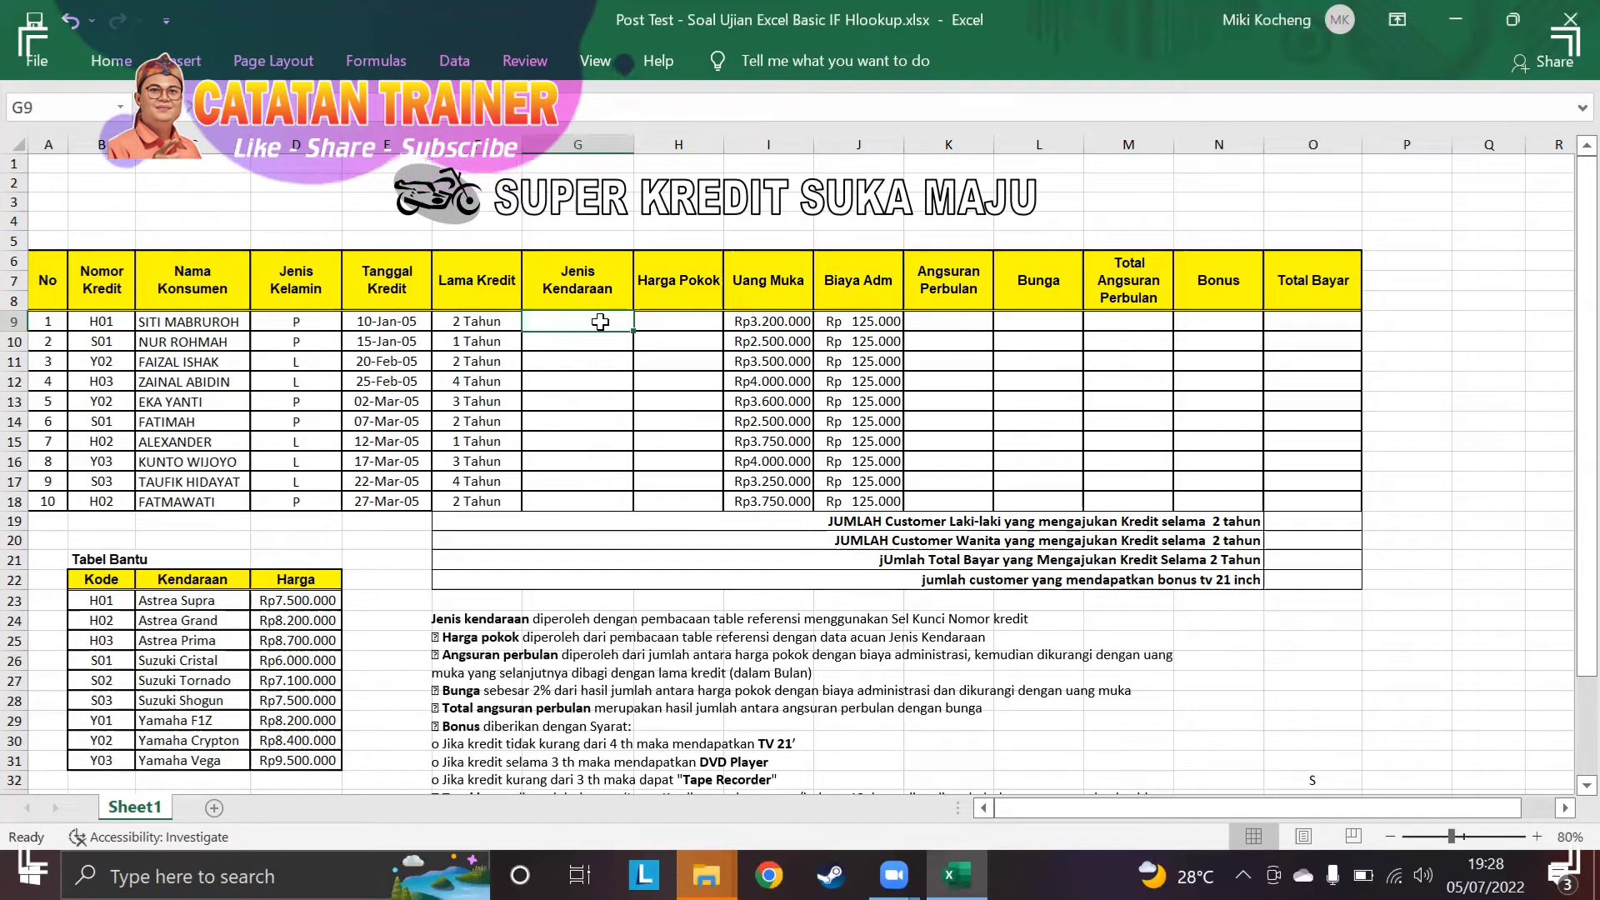
text(=)
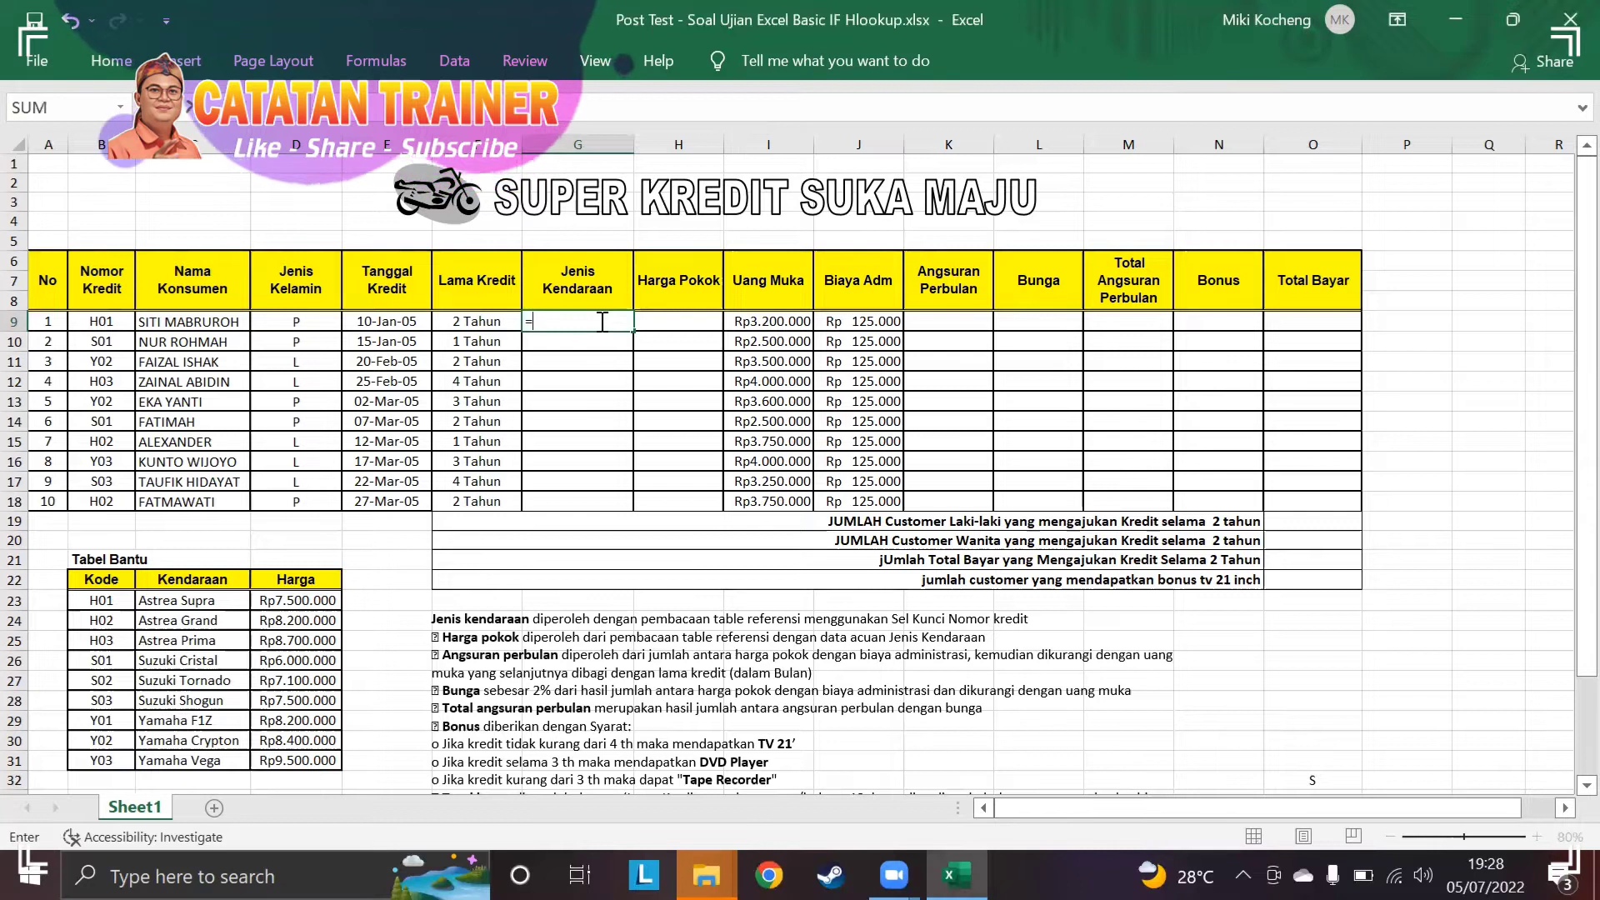
text(vlook)
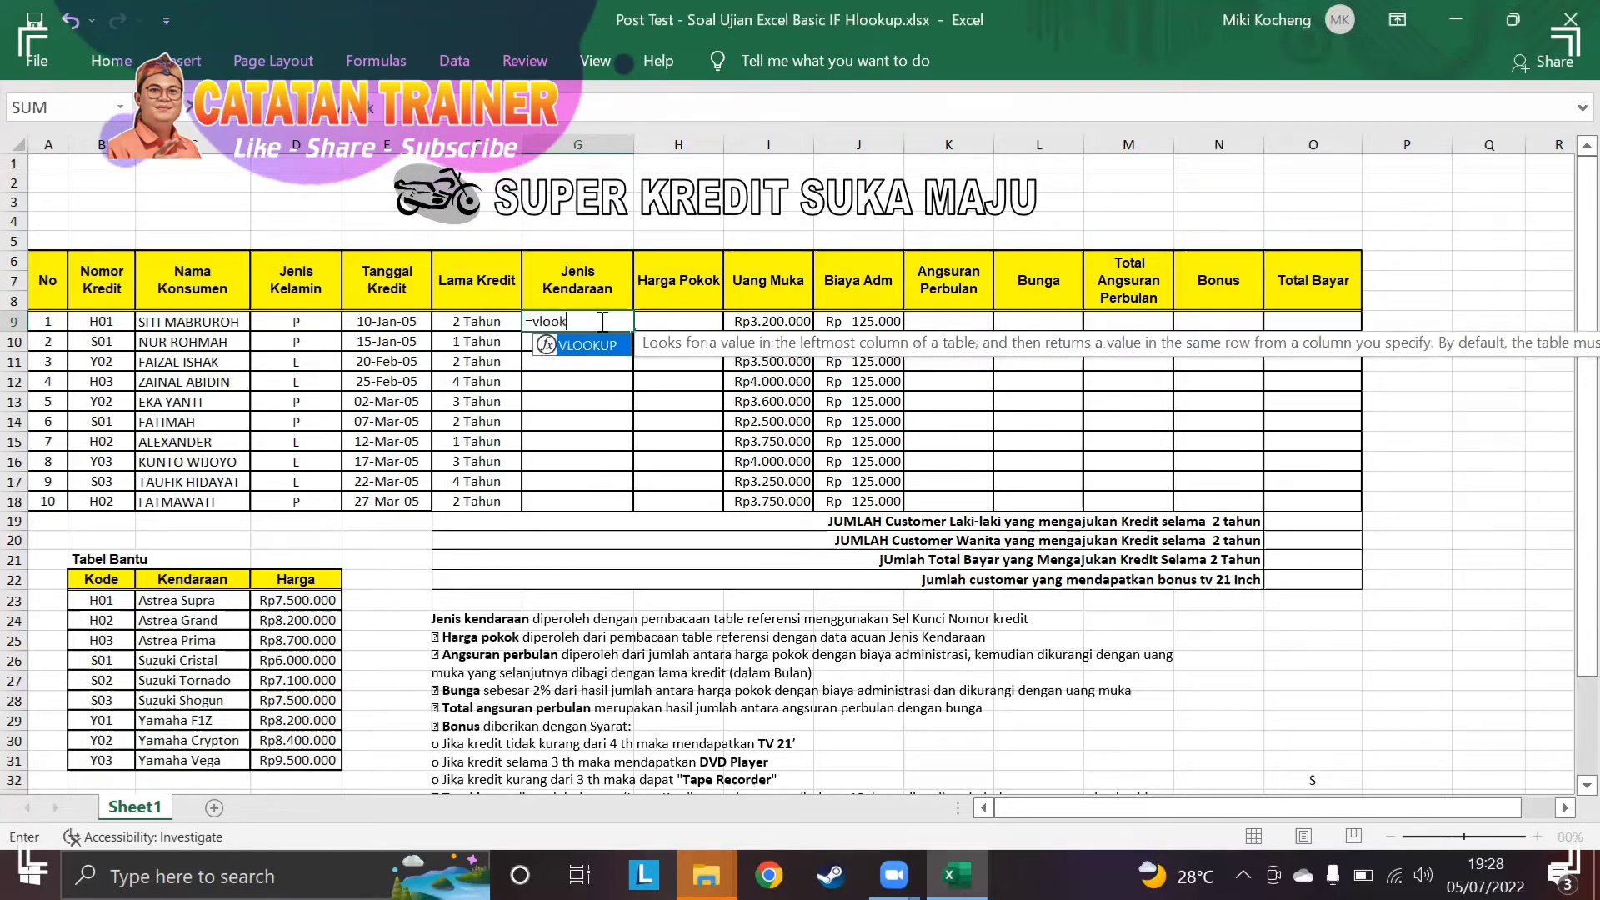
text(up()
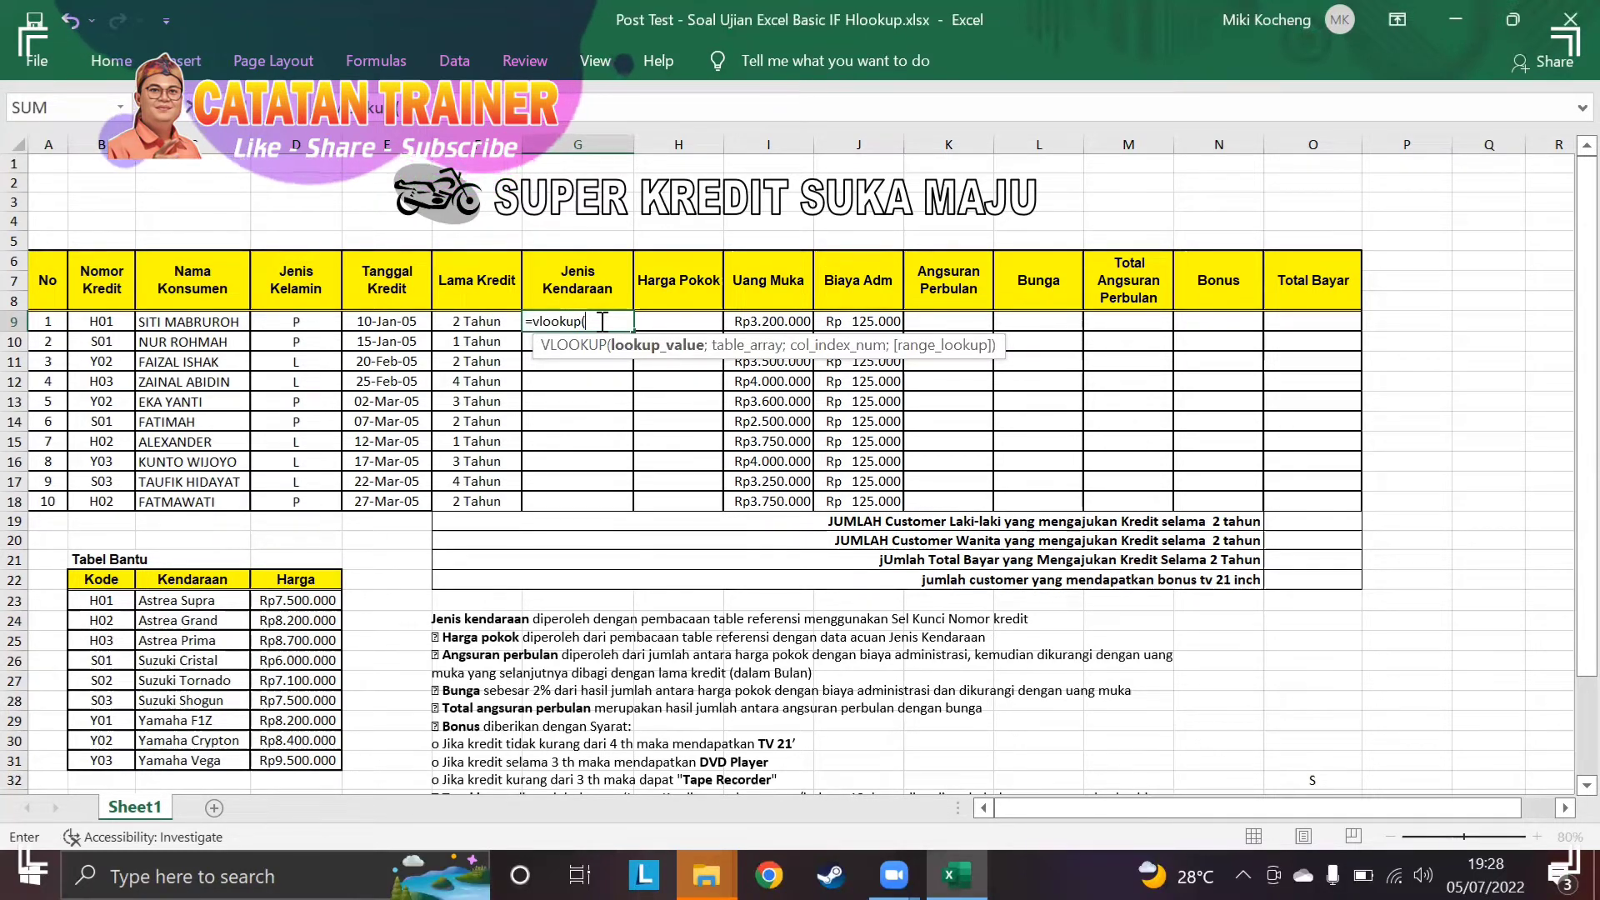
click(101, 320)
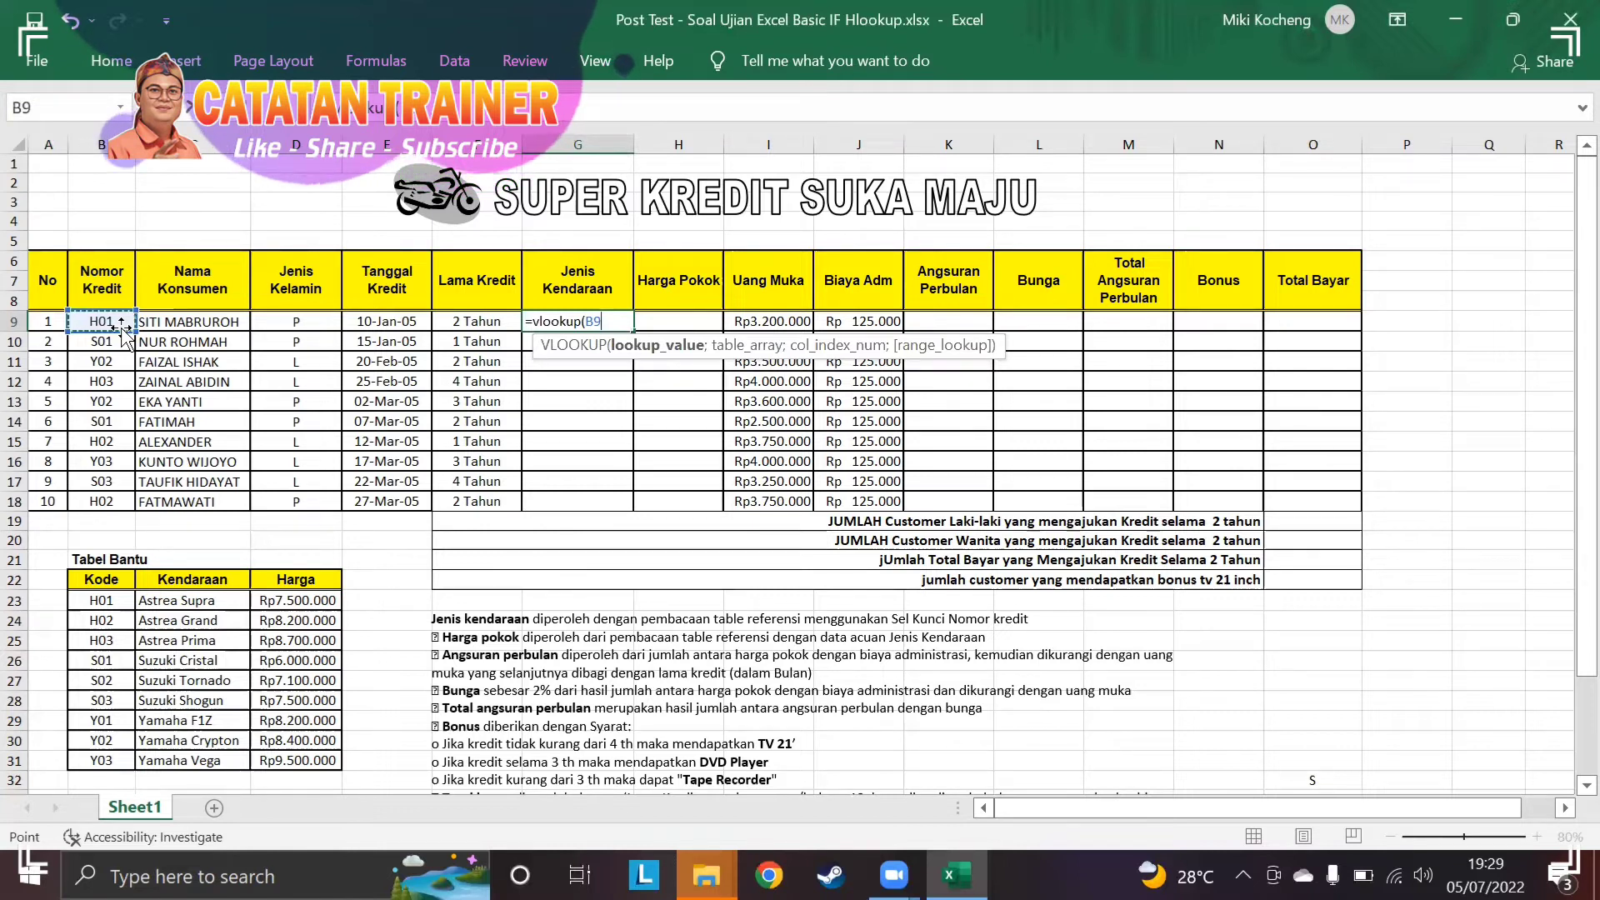
text(;)
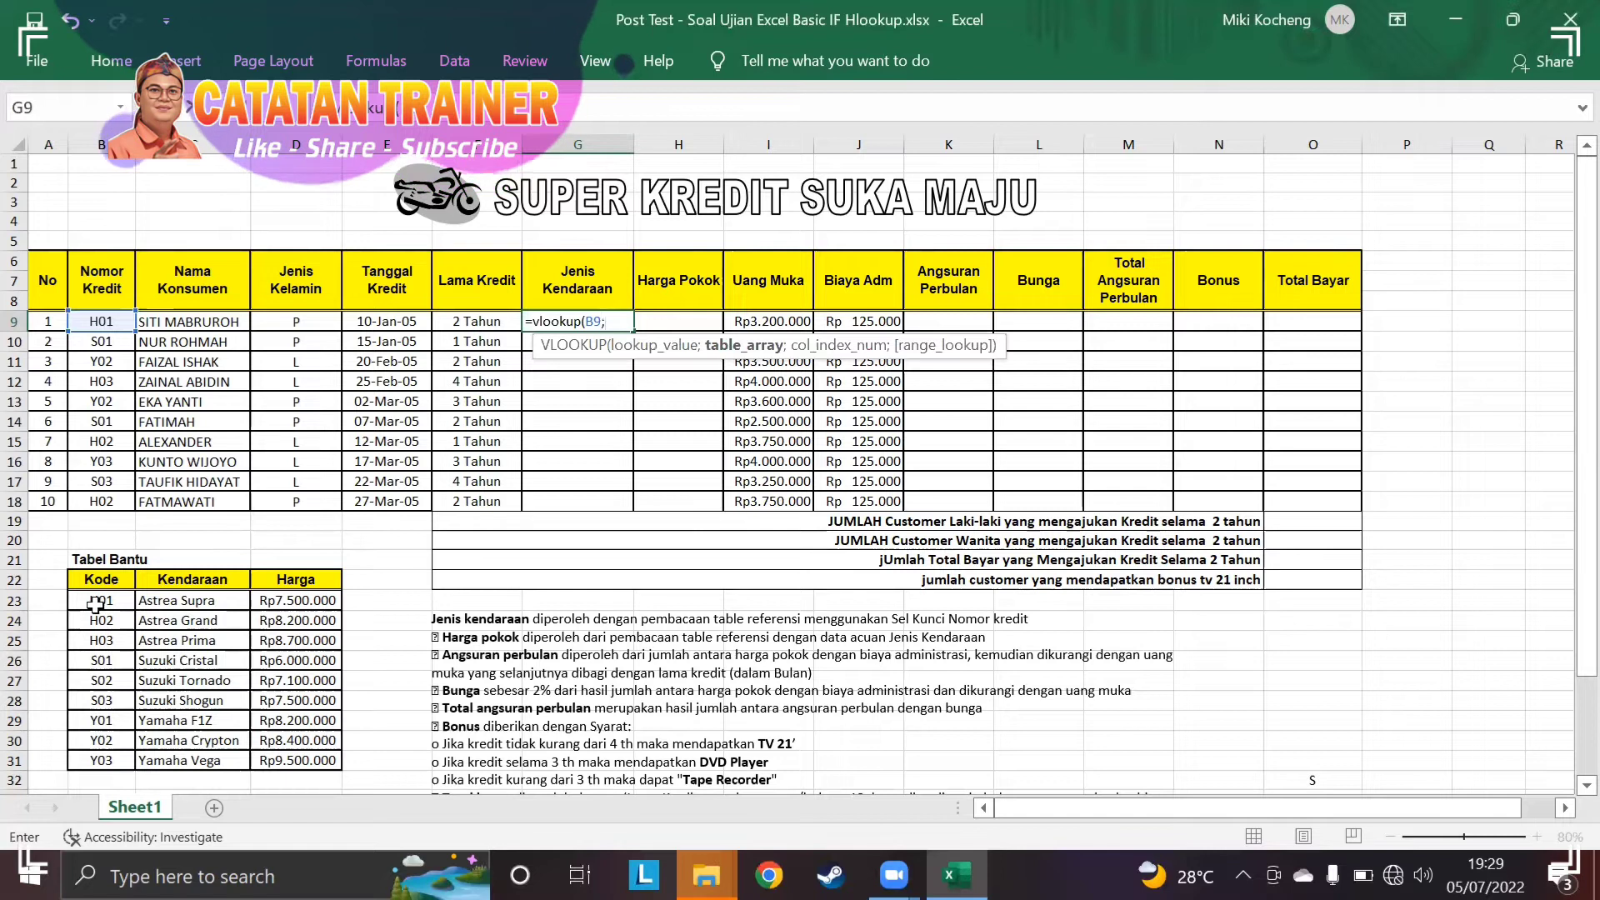
drag(96, 604, 171, 741)
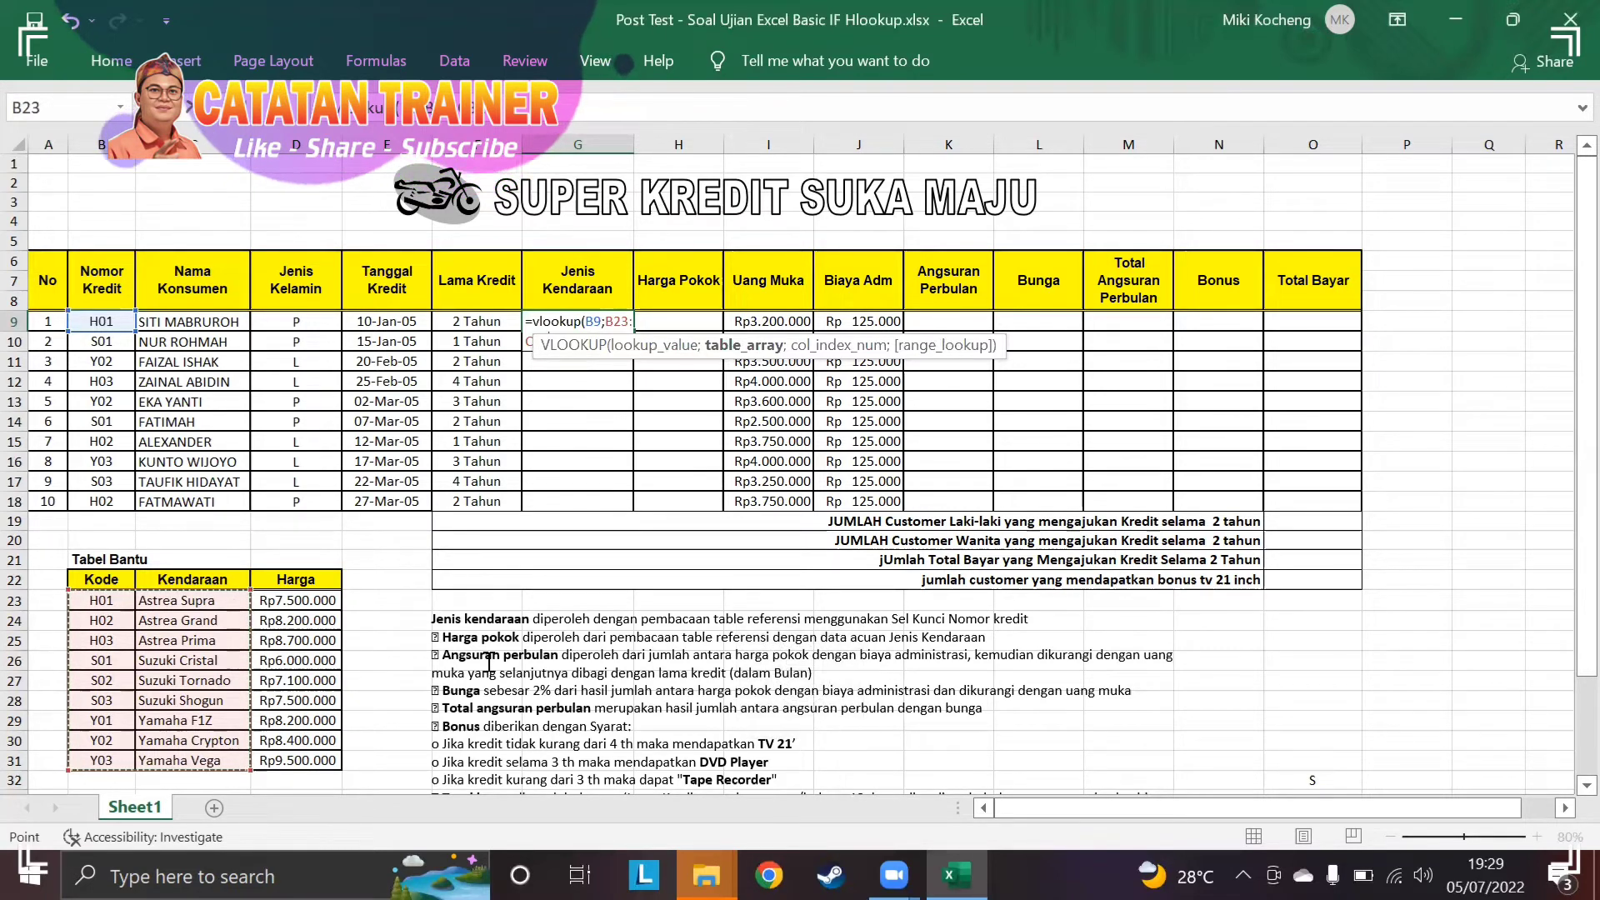
key(BackSpace)
key(BackSpace)
key(BackSpace)
key(BackSpace)
text(;2)
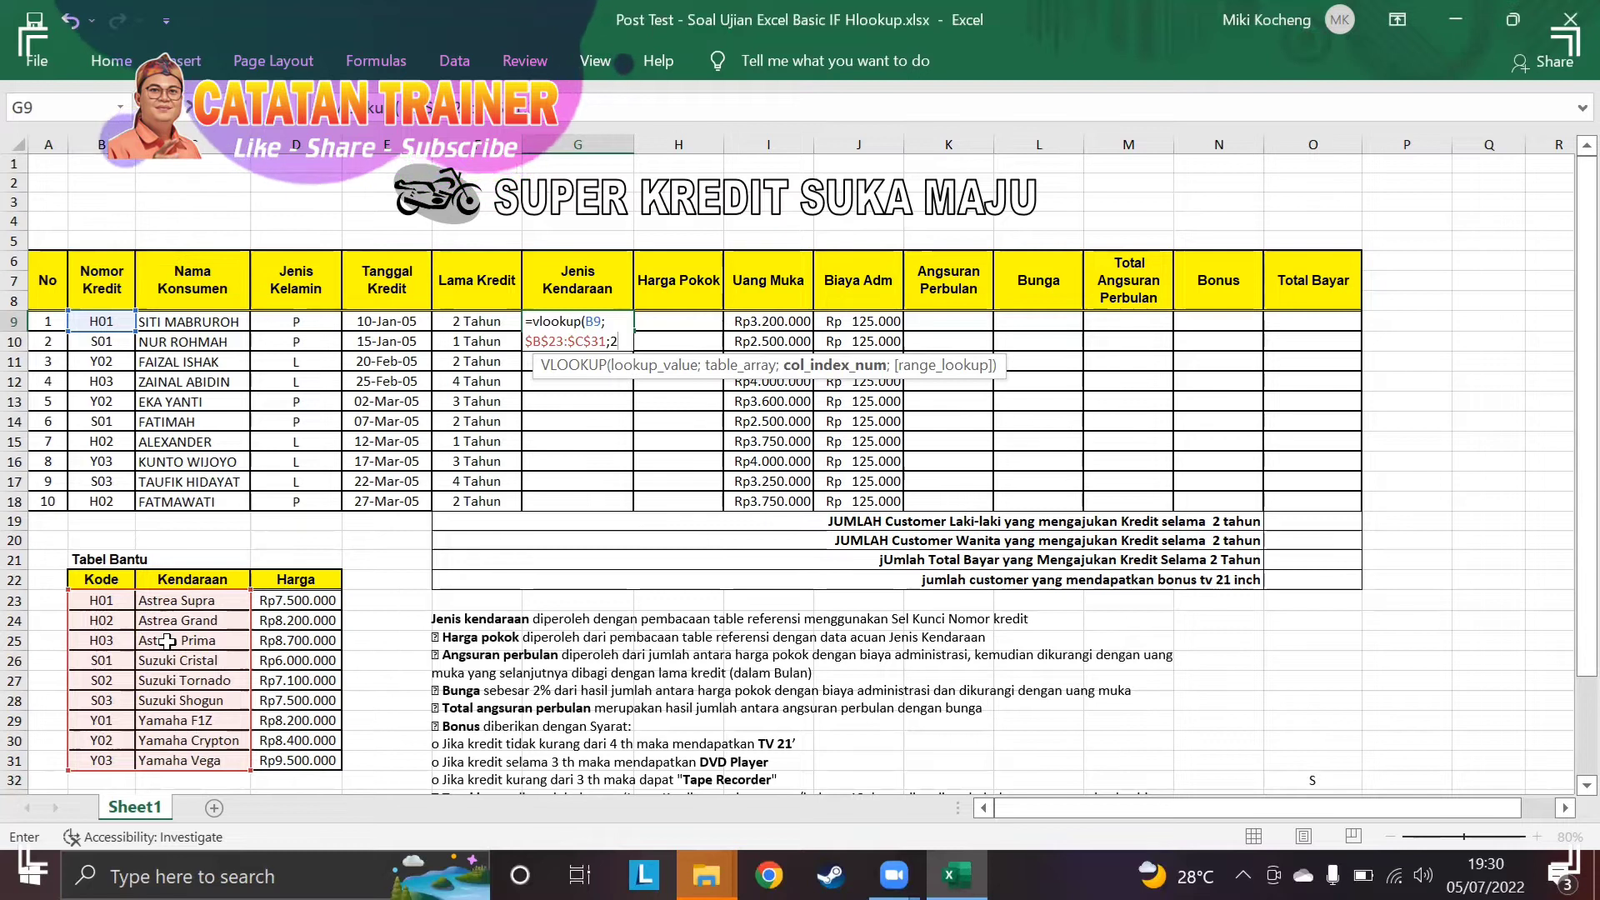
text(;)
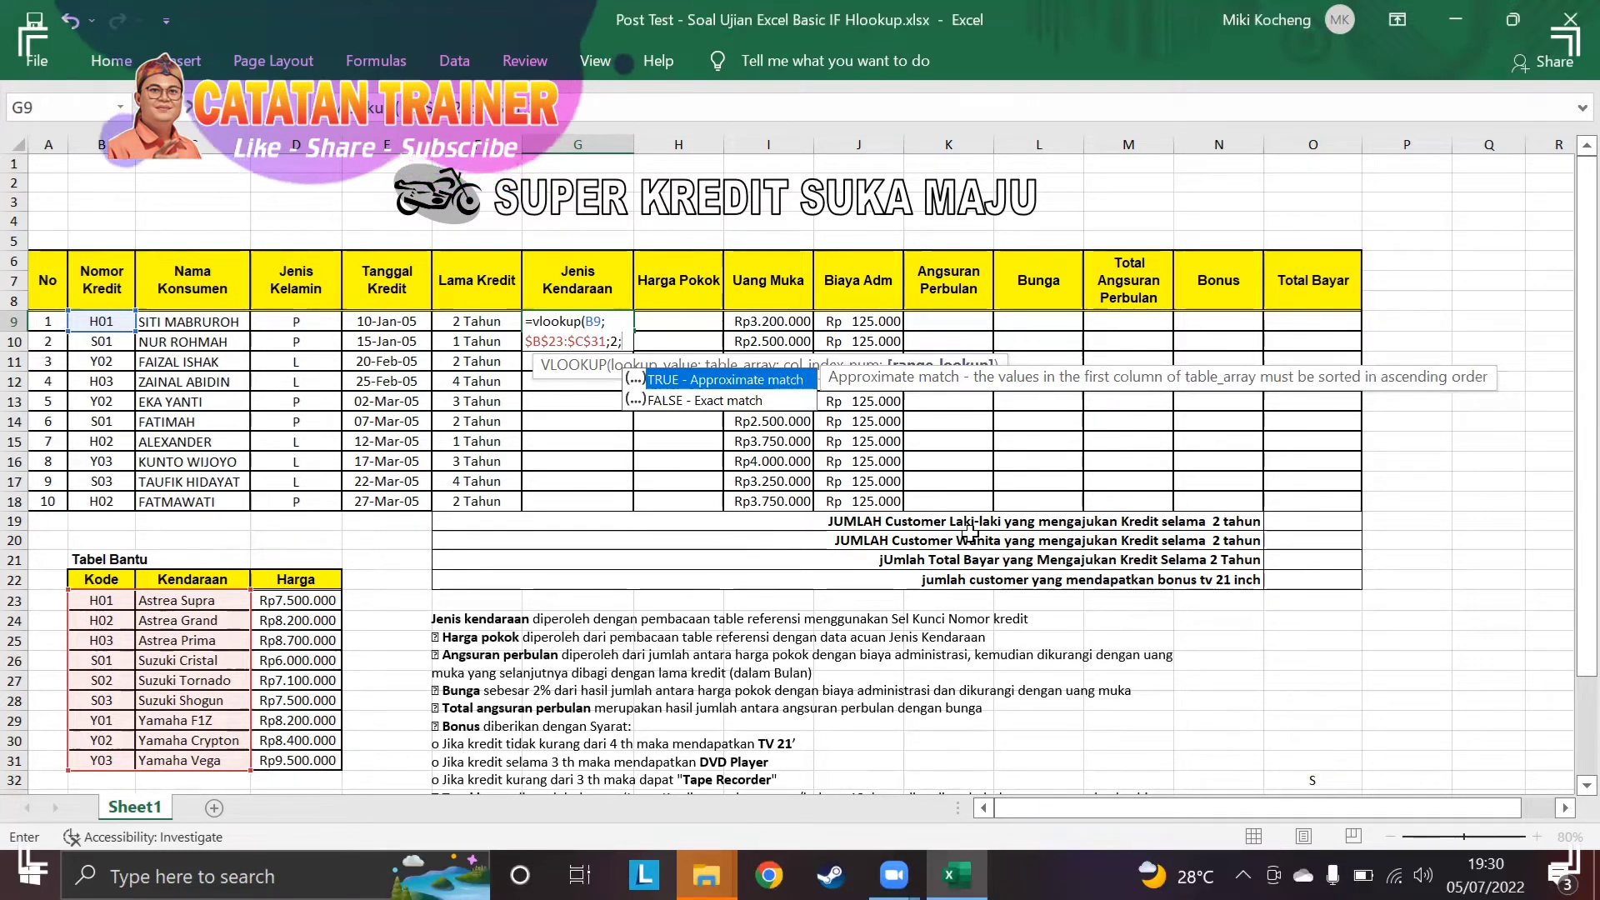
text(0))
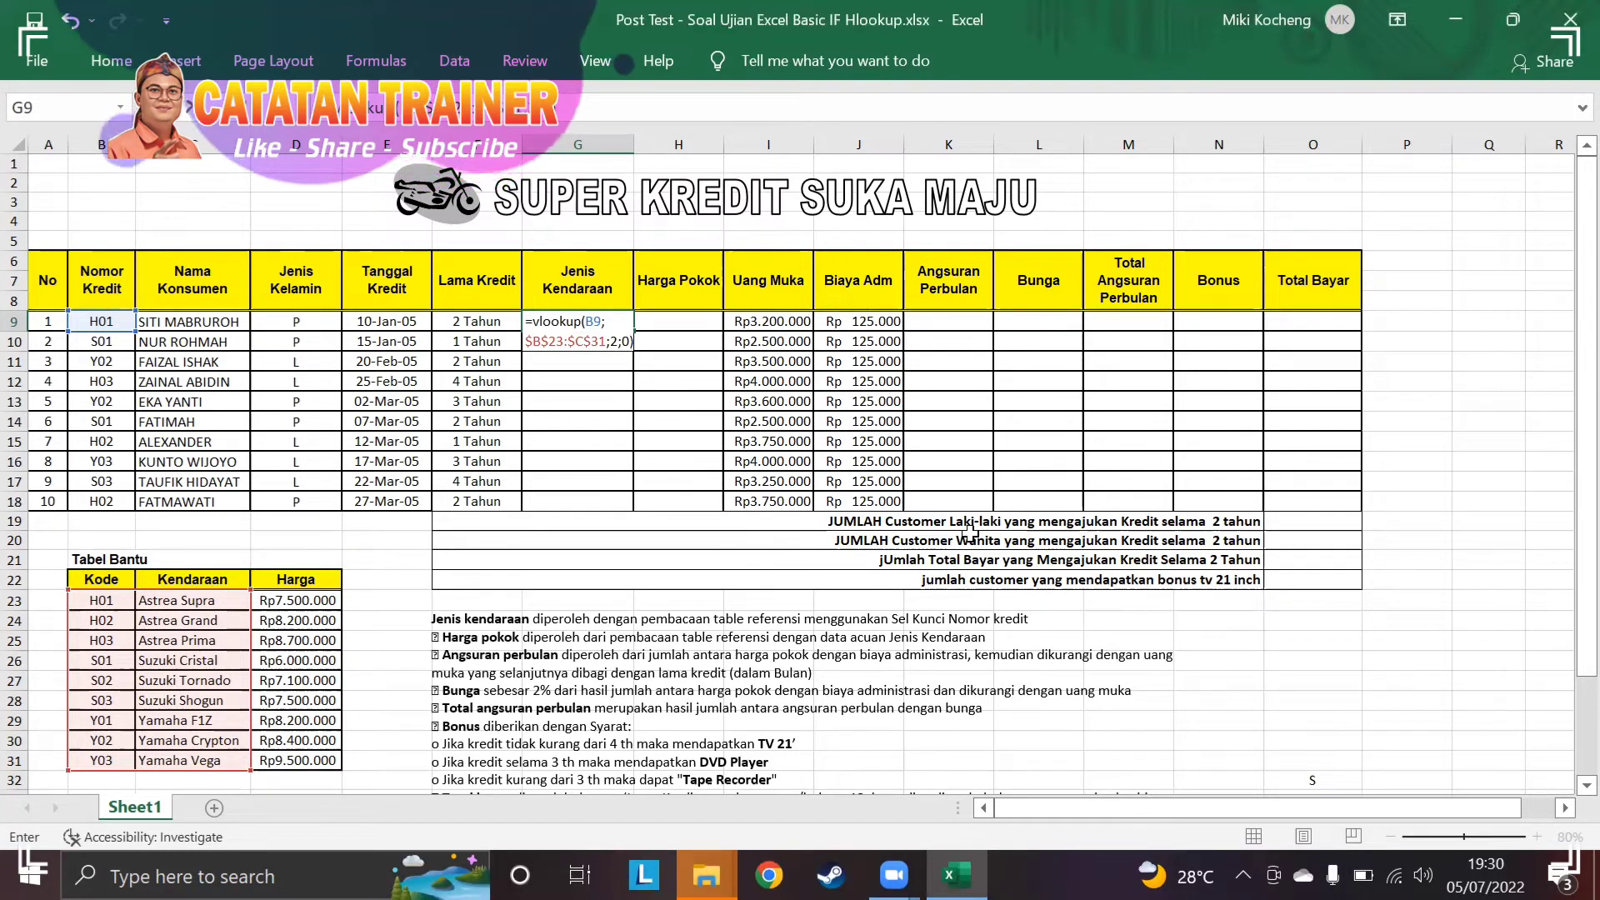
key(Return)
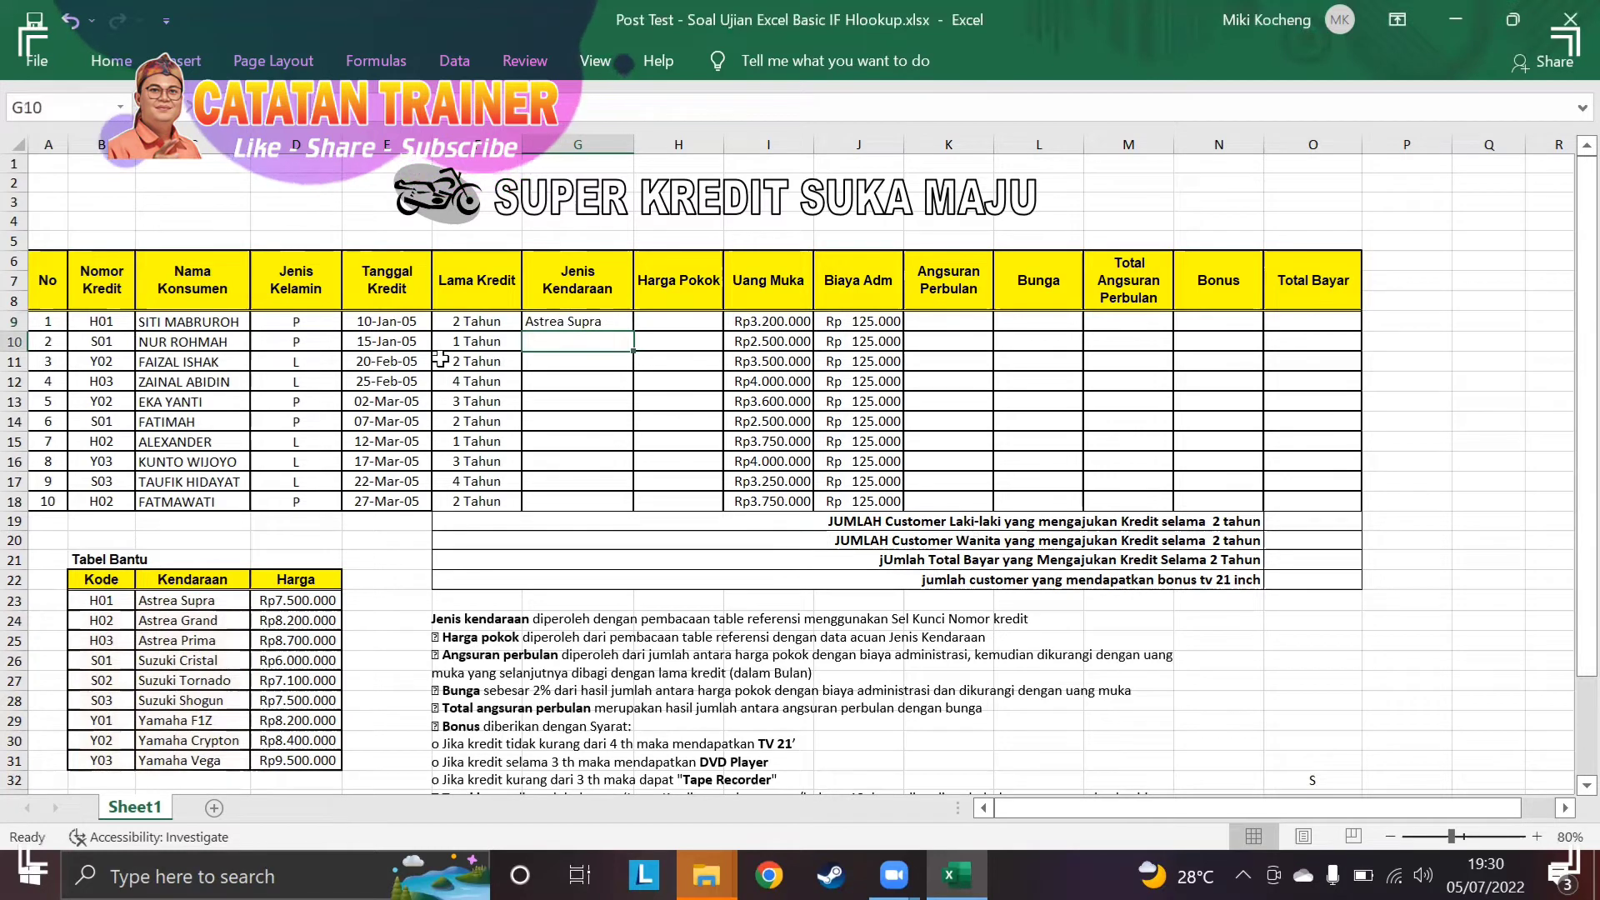
Fill the Jenis Kendaraan formula from G9 down through G18.
click(617, 322)
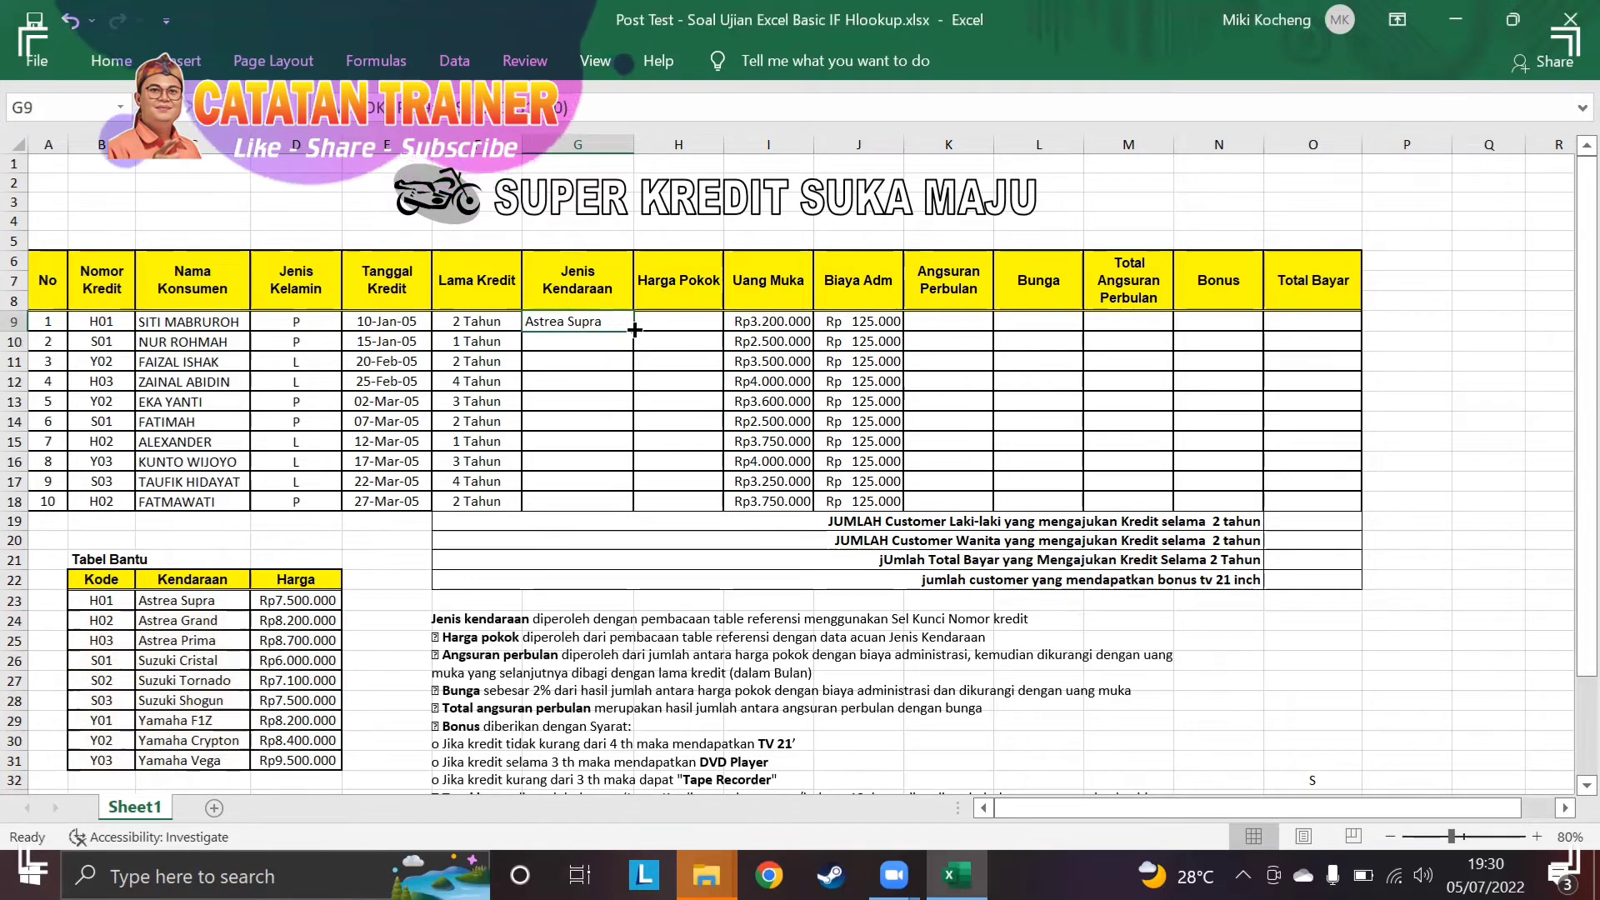
drag(635, 330, 621, 517)
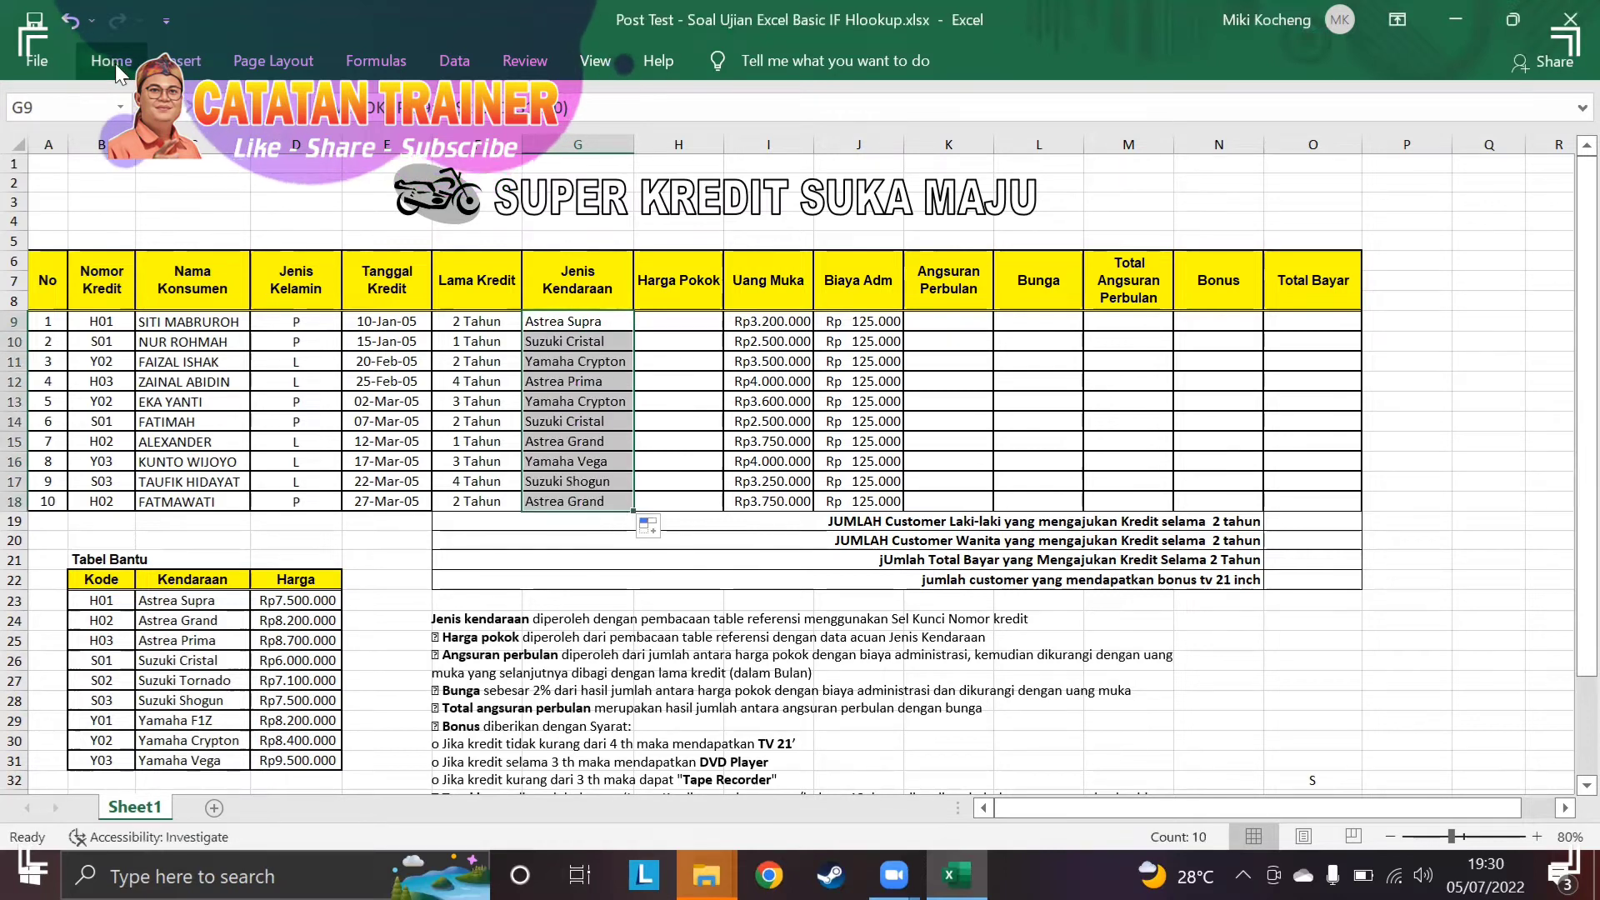
Turn off text wrapping for the Harga Pokok cells H9:H18 and the empty calculation cells K9:O18.
double_click(115, 74)
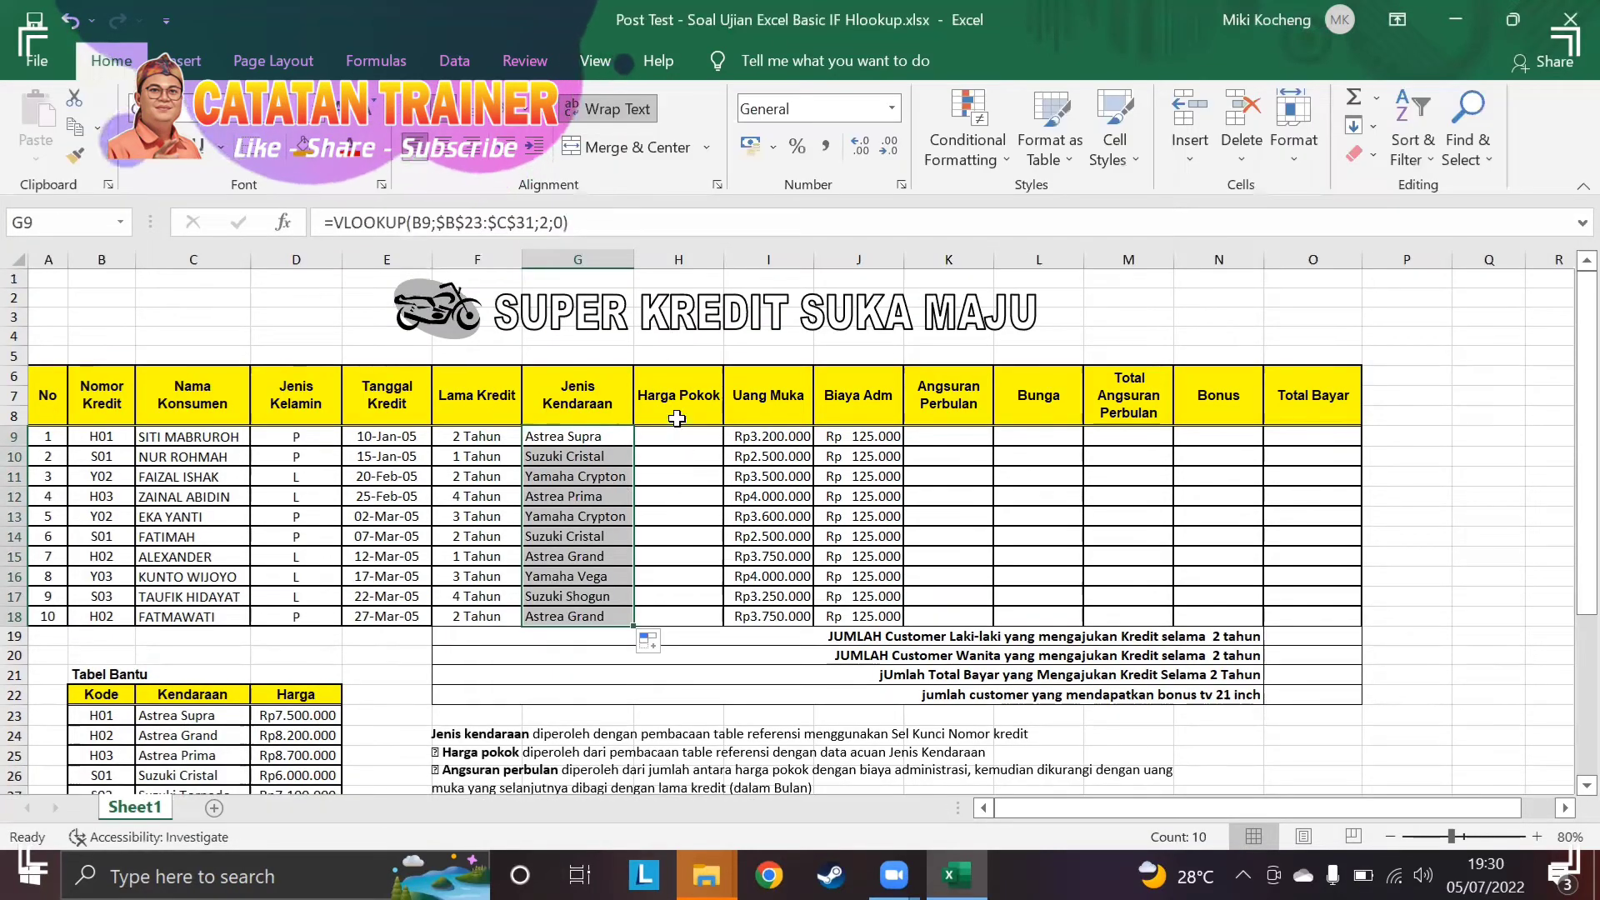
drag(677, 435, 671, 617)
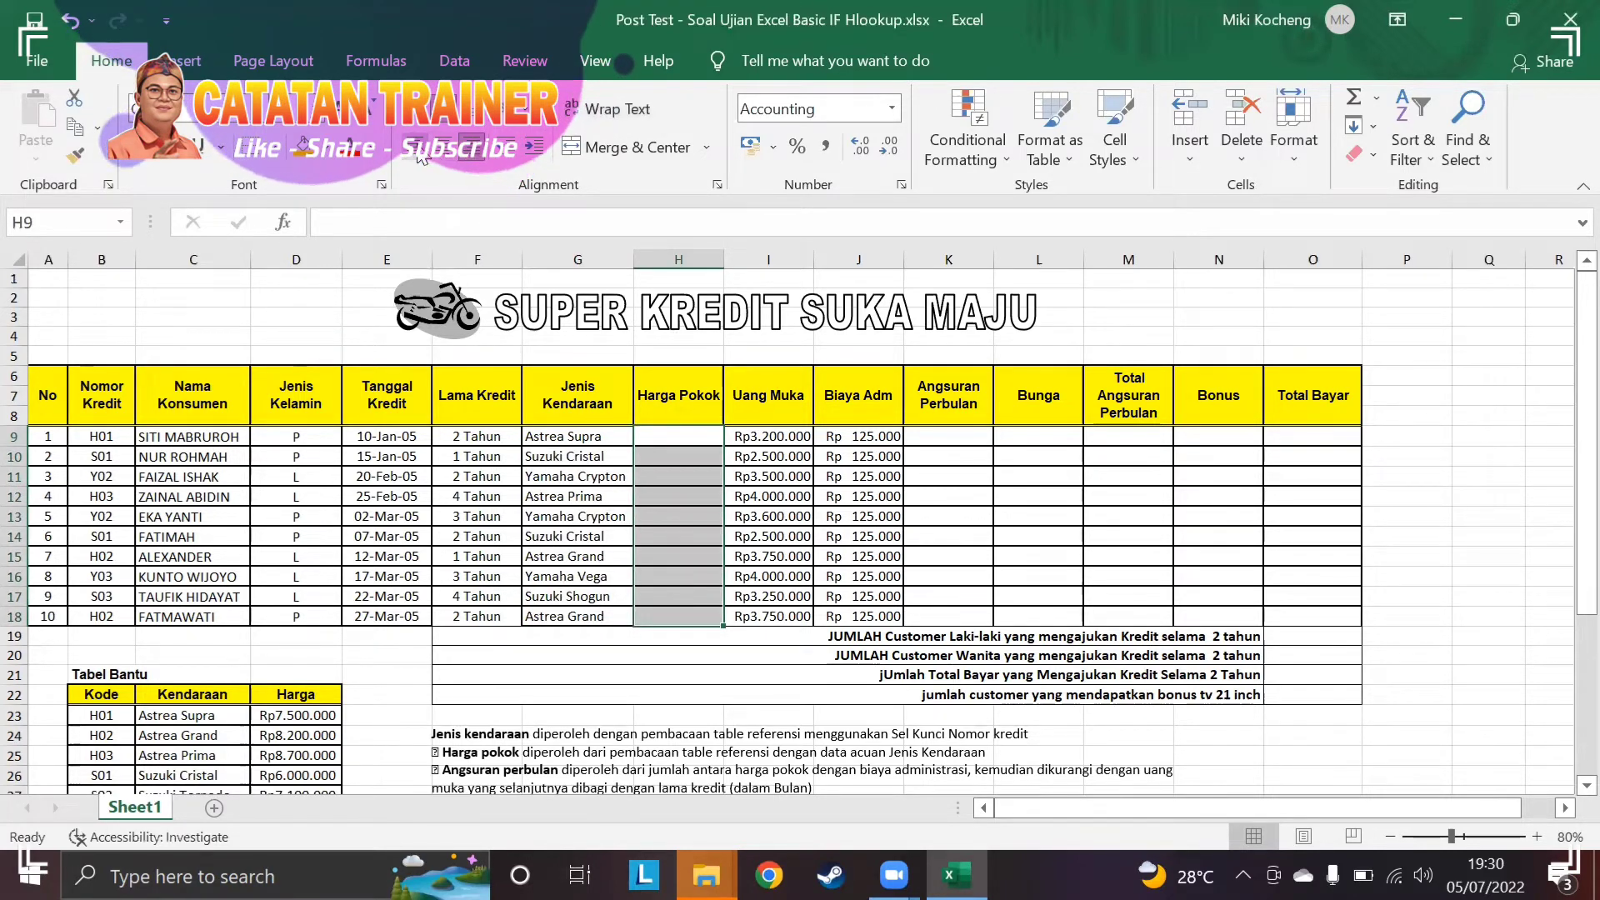
drag(950, 435, 1300, 616)
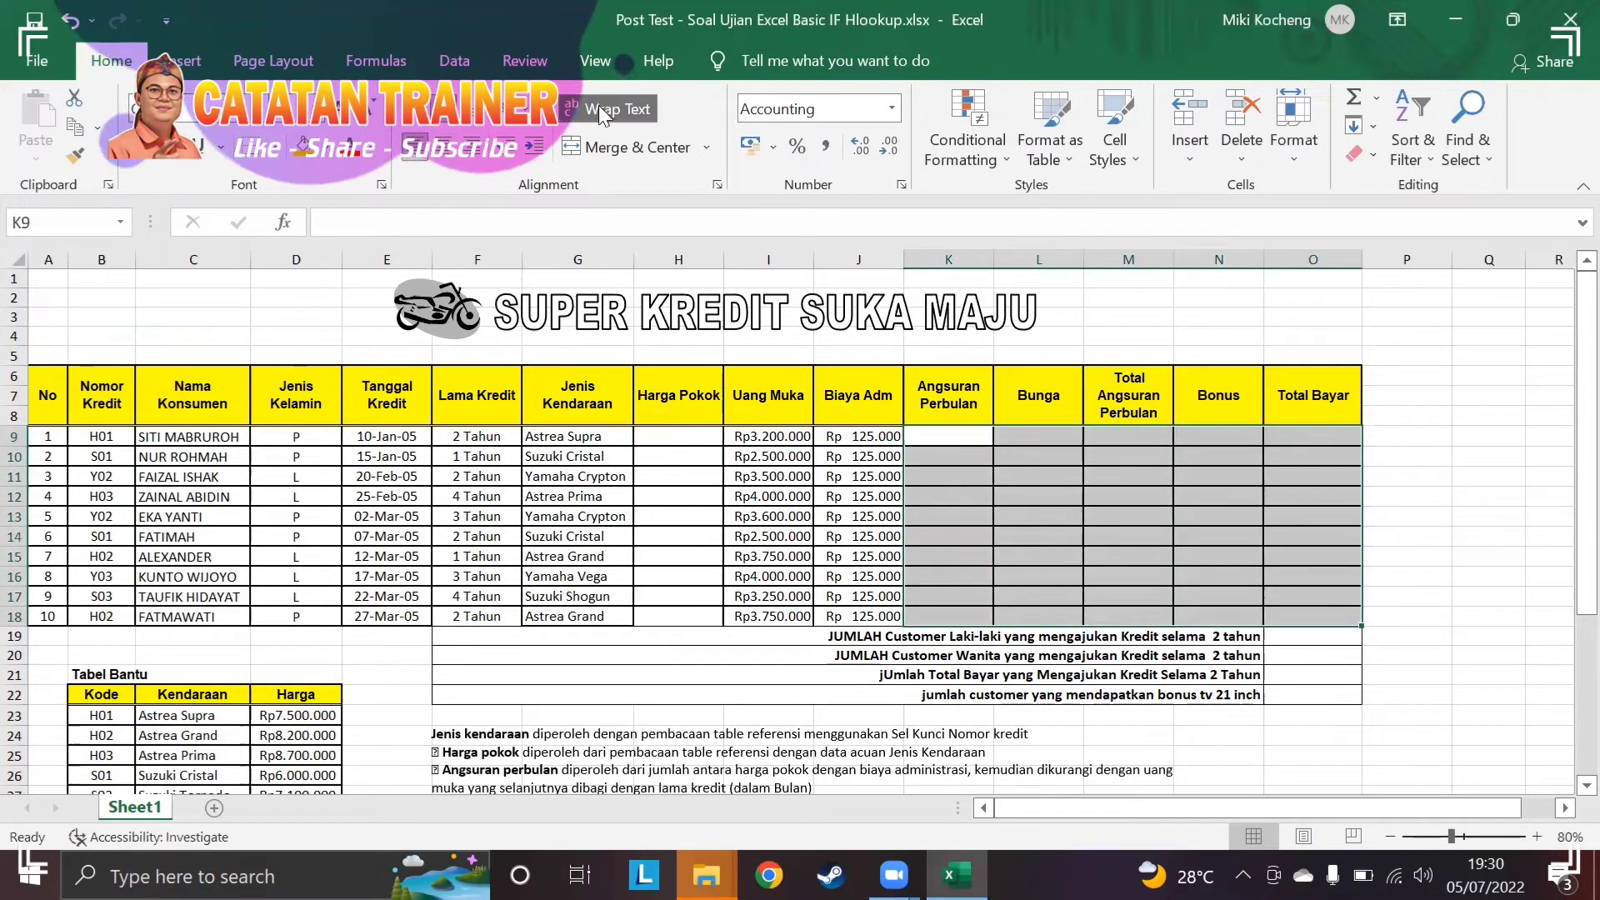
click(1407, 476)
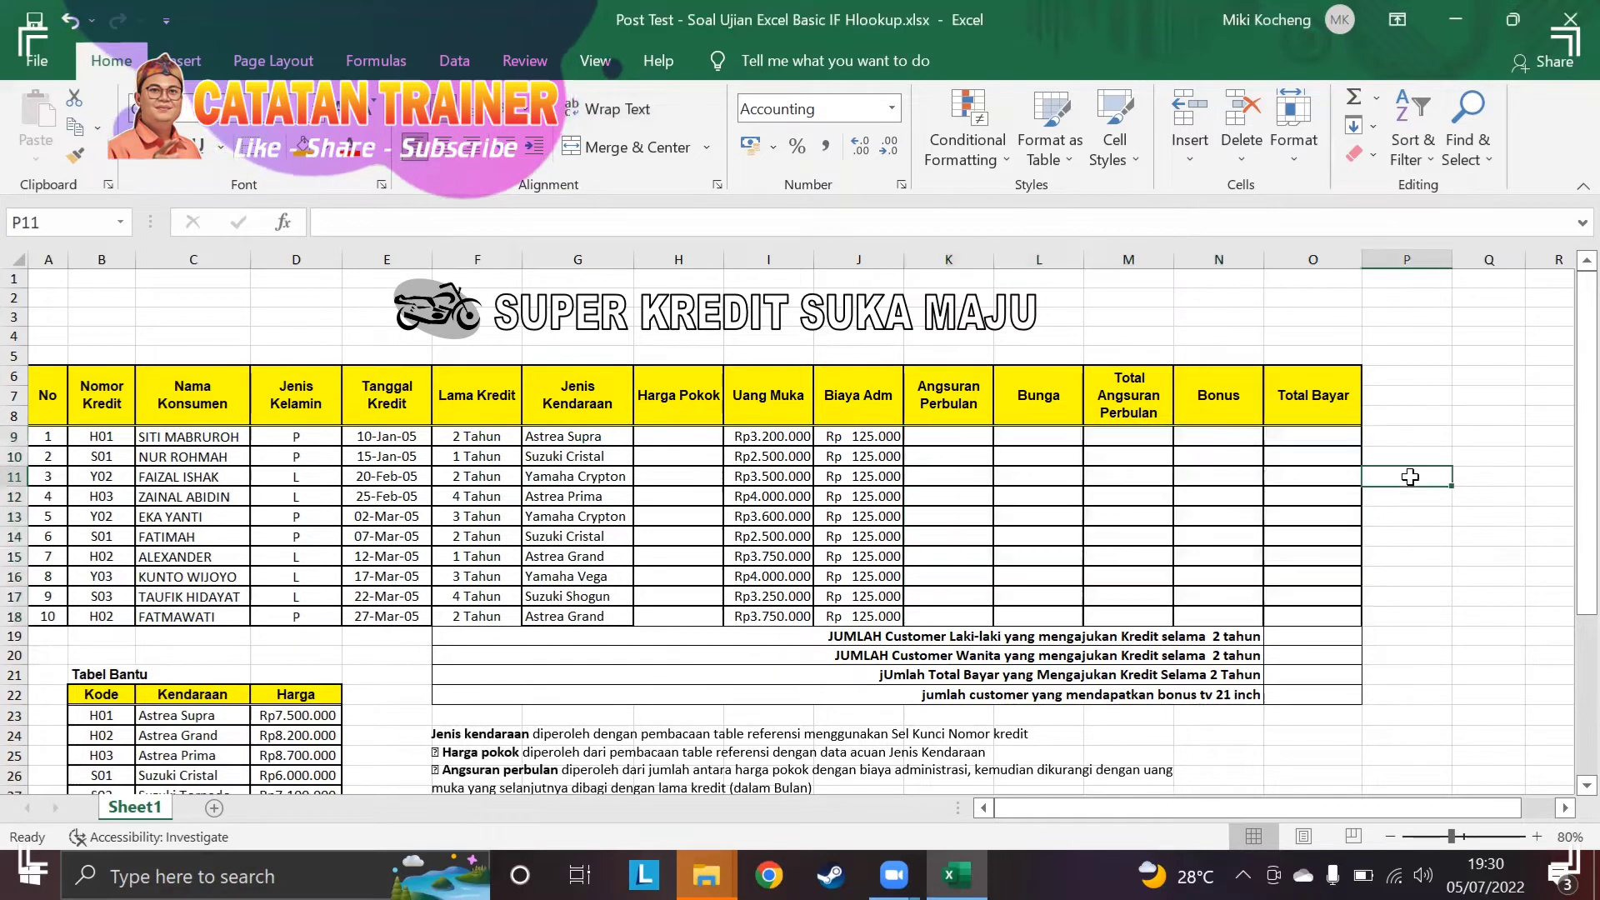
Examine the instructions below the credit table for how Harga Pokok and the remaining columns are calculated.
click(665, 460)
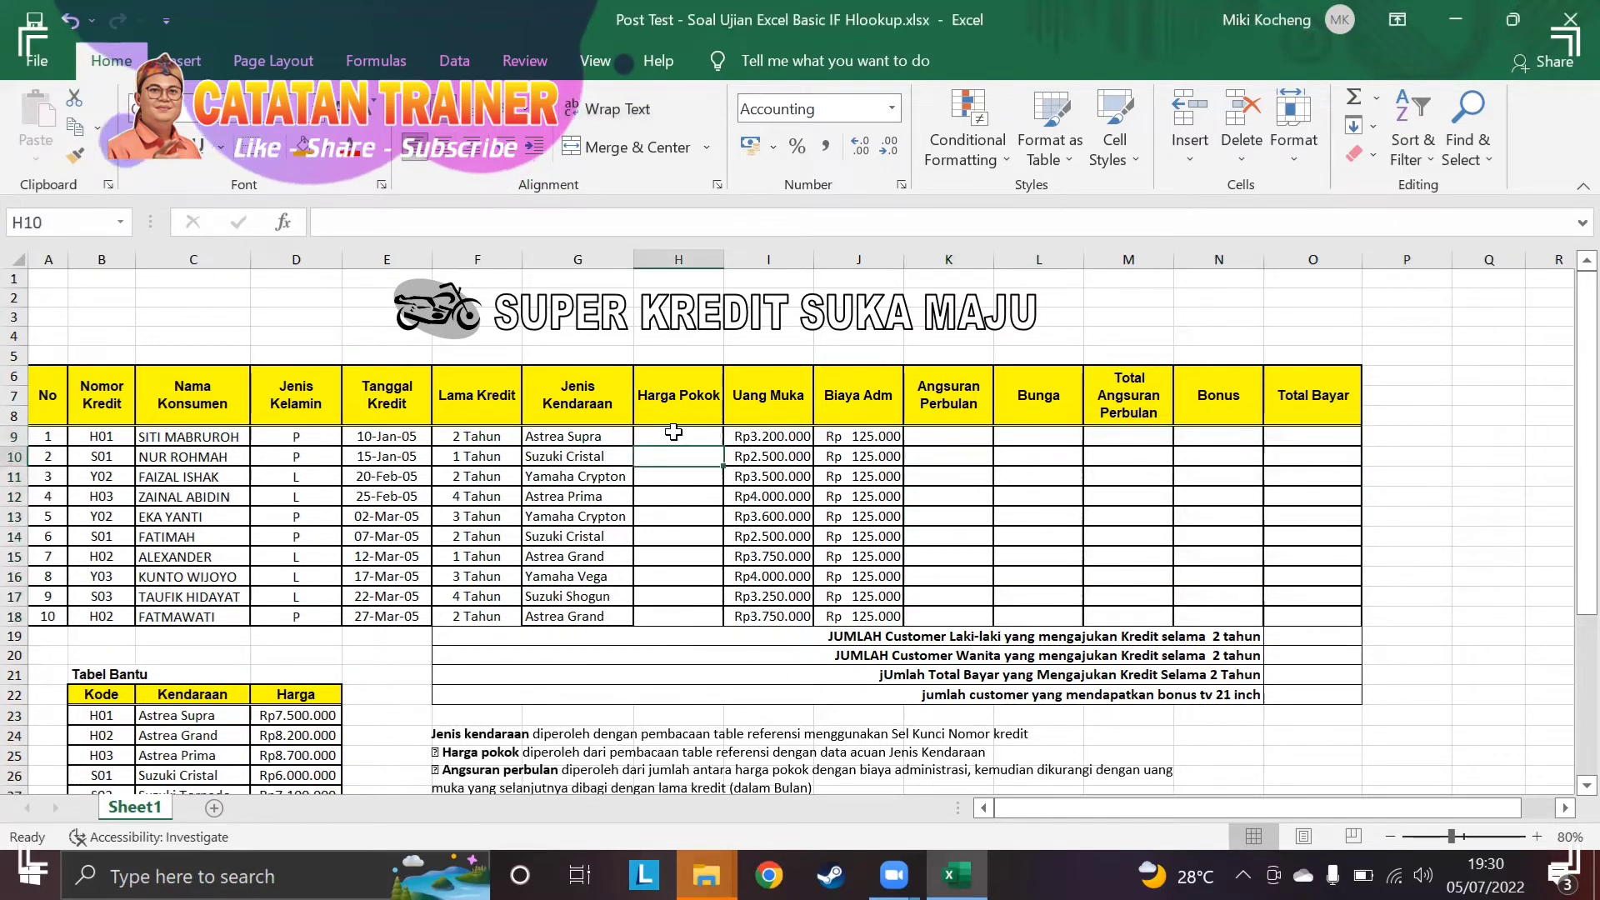
key(Down)
key(Down)
key(Down)
key(Down)
key(Down)
key(Down)
key(Down)
key(Down)
key(Down)
key(Down)
key(Down)
key(Down)
key(Down)
key(Down)
key(Down)
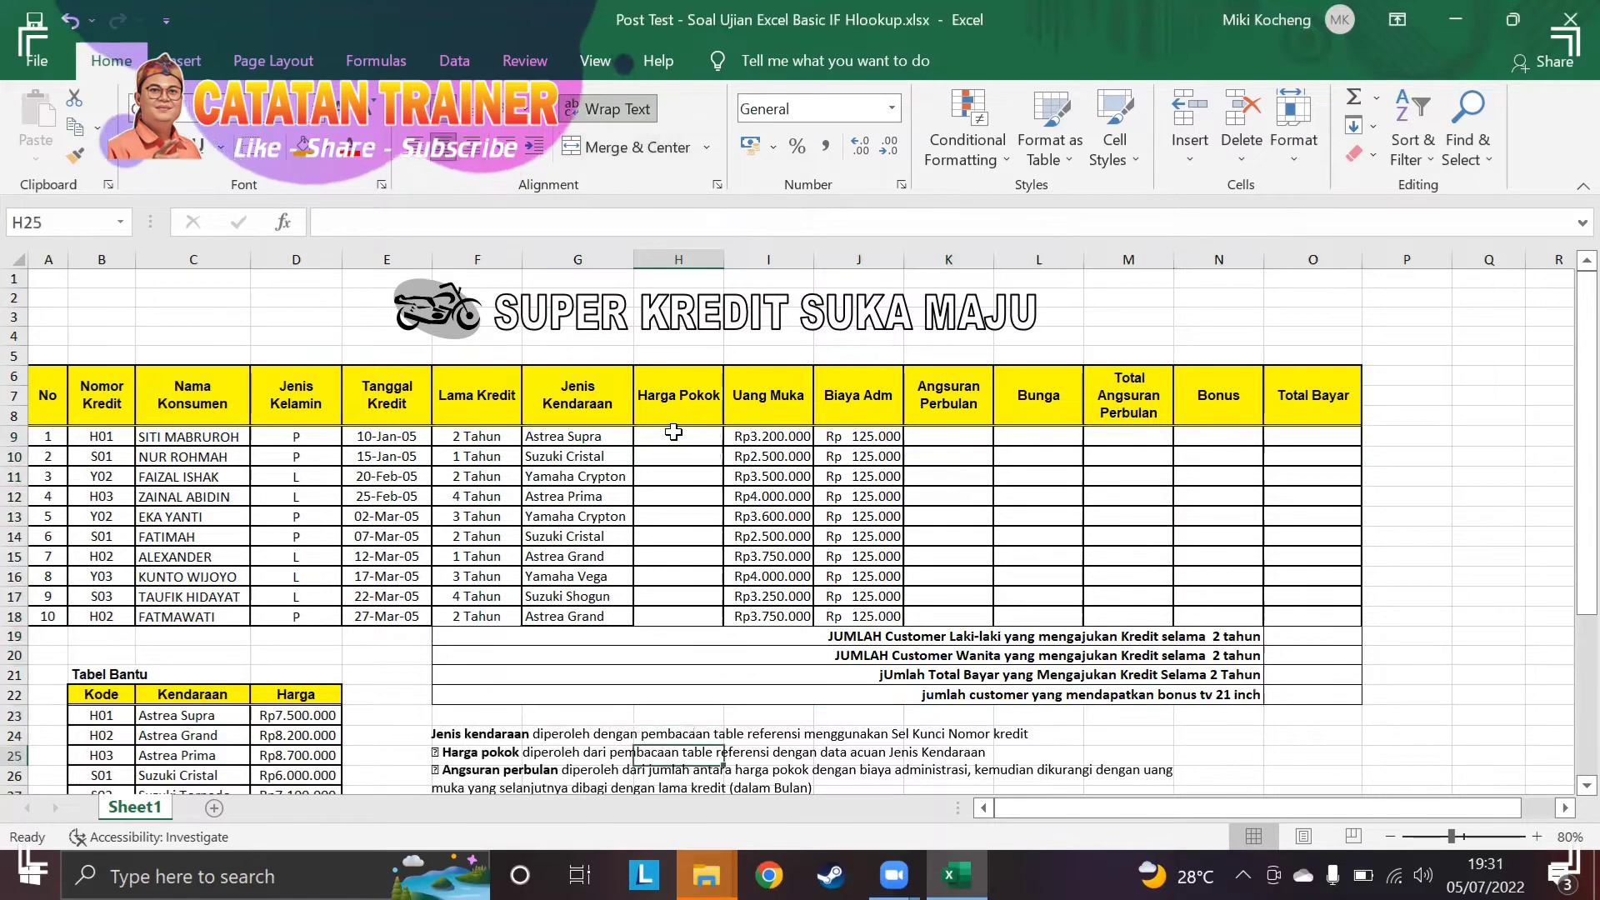
key(Down)
key(Down)
key(Down)
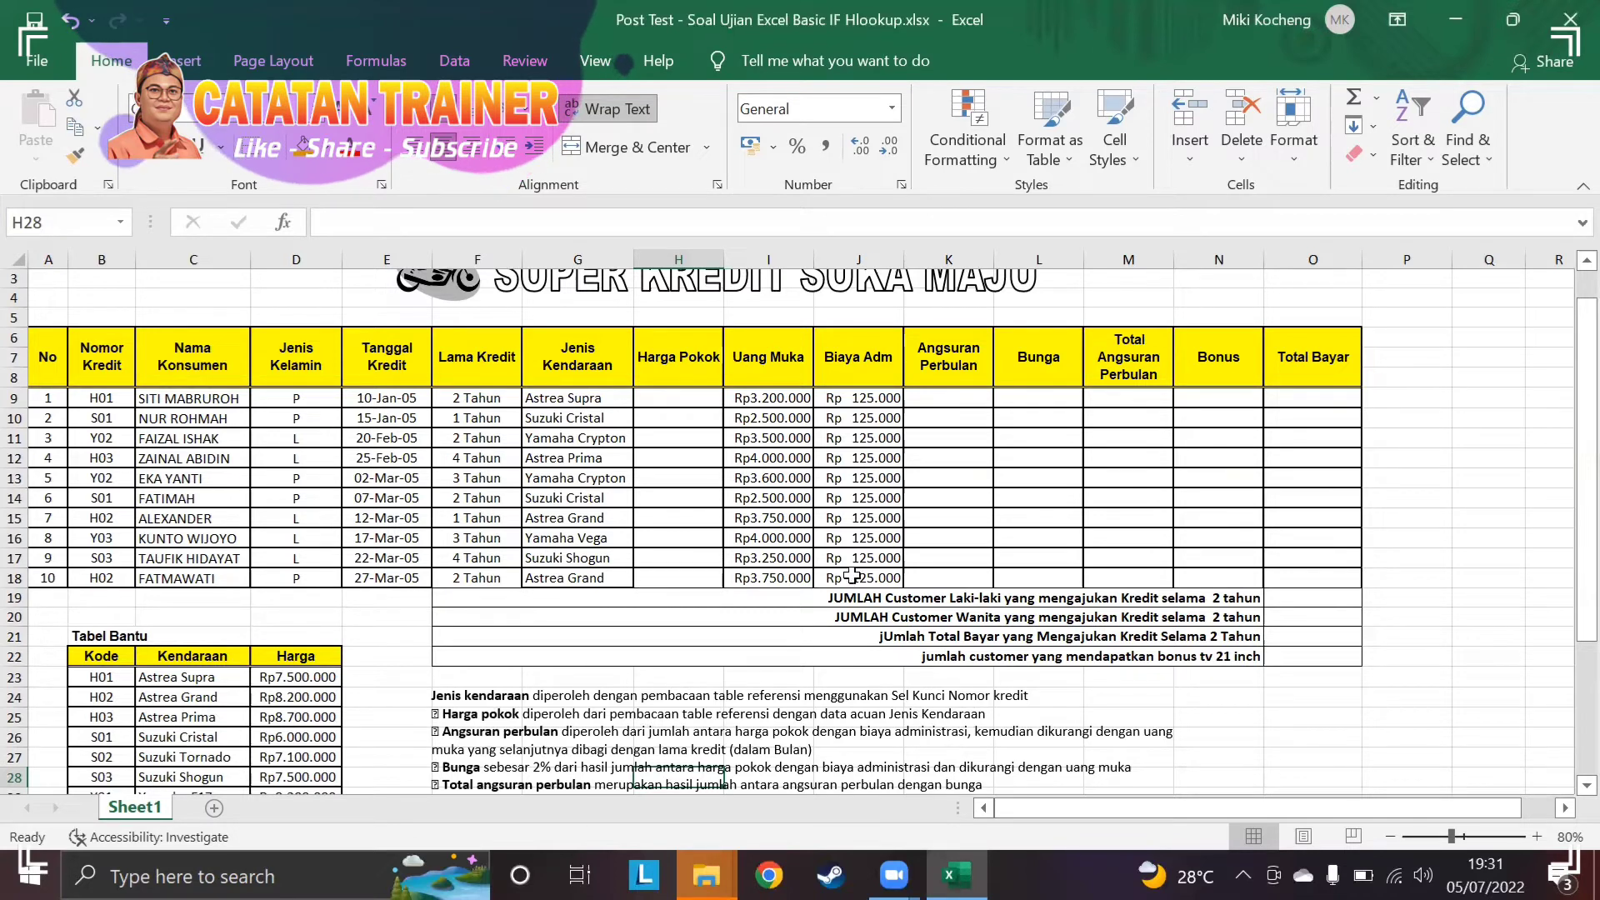
In H9, enter a VLOOKUP of vehicle type G9 in the absolute range $C$23:$D$31, returning column 2 with exact match 0.
click(677, 393)
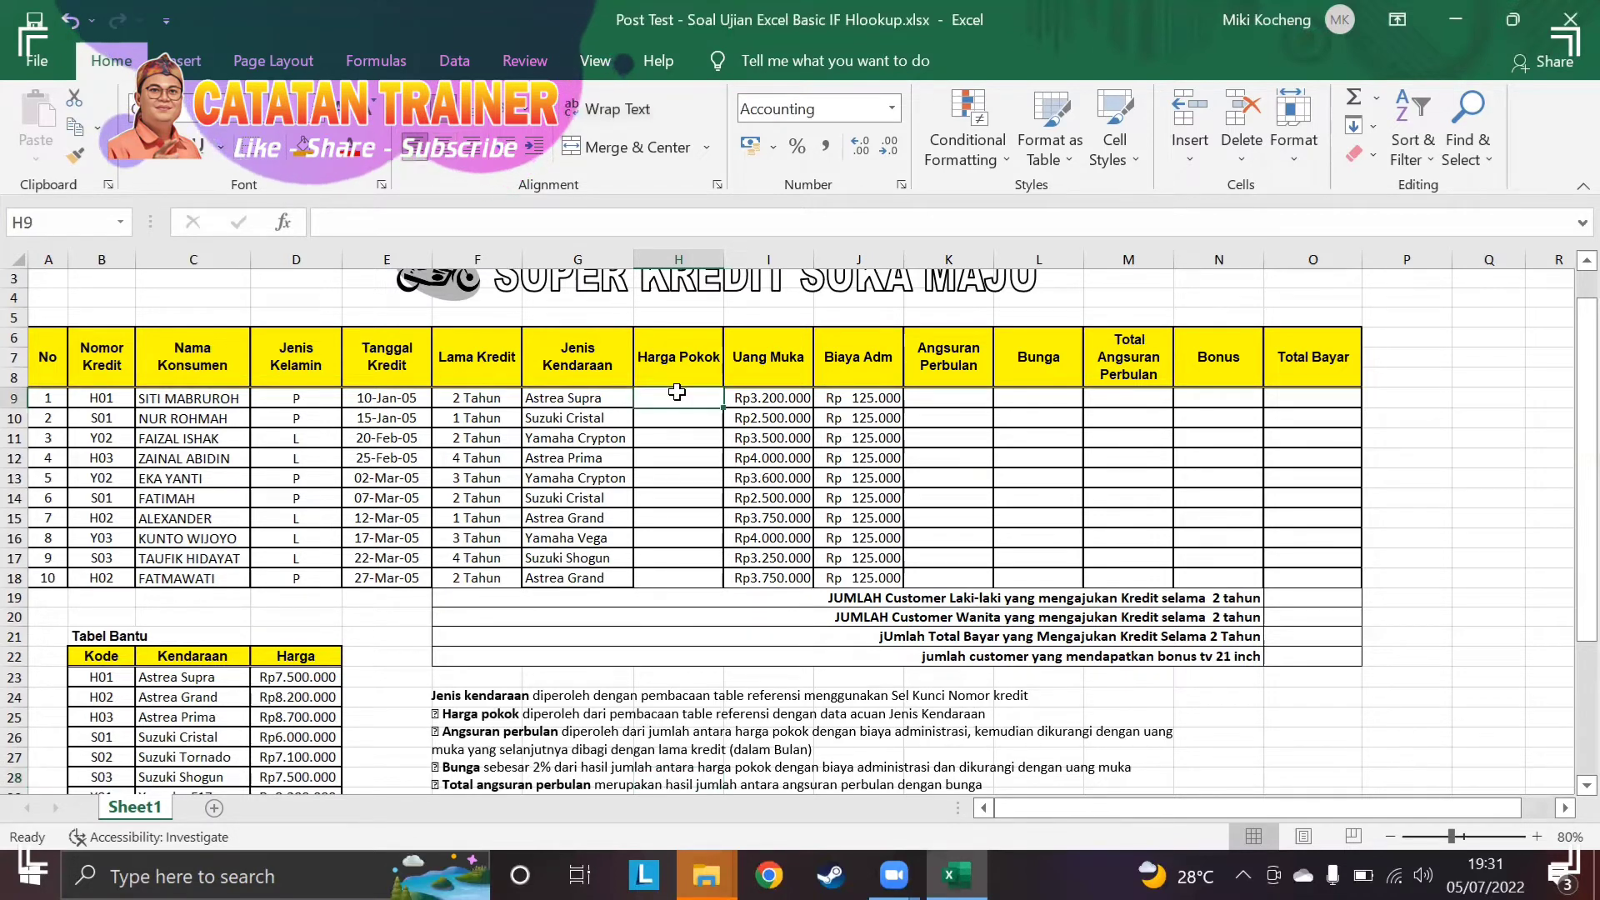
text(=)
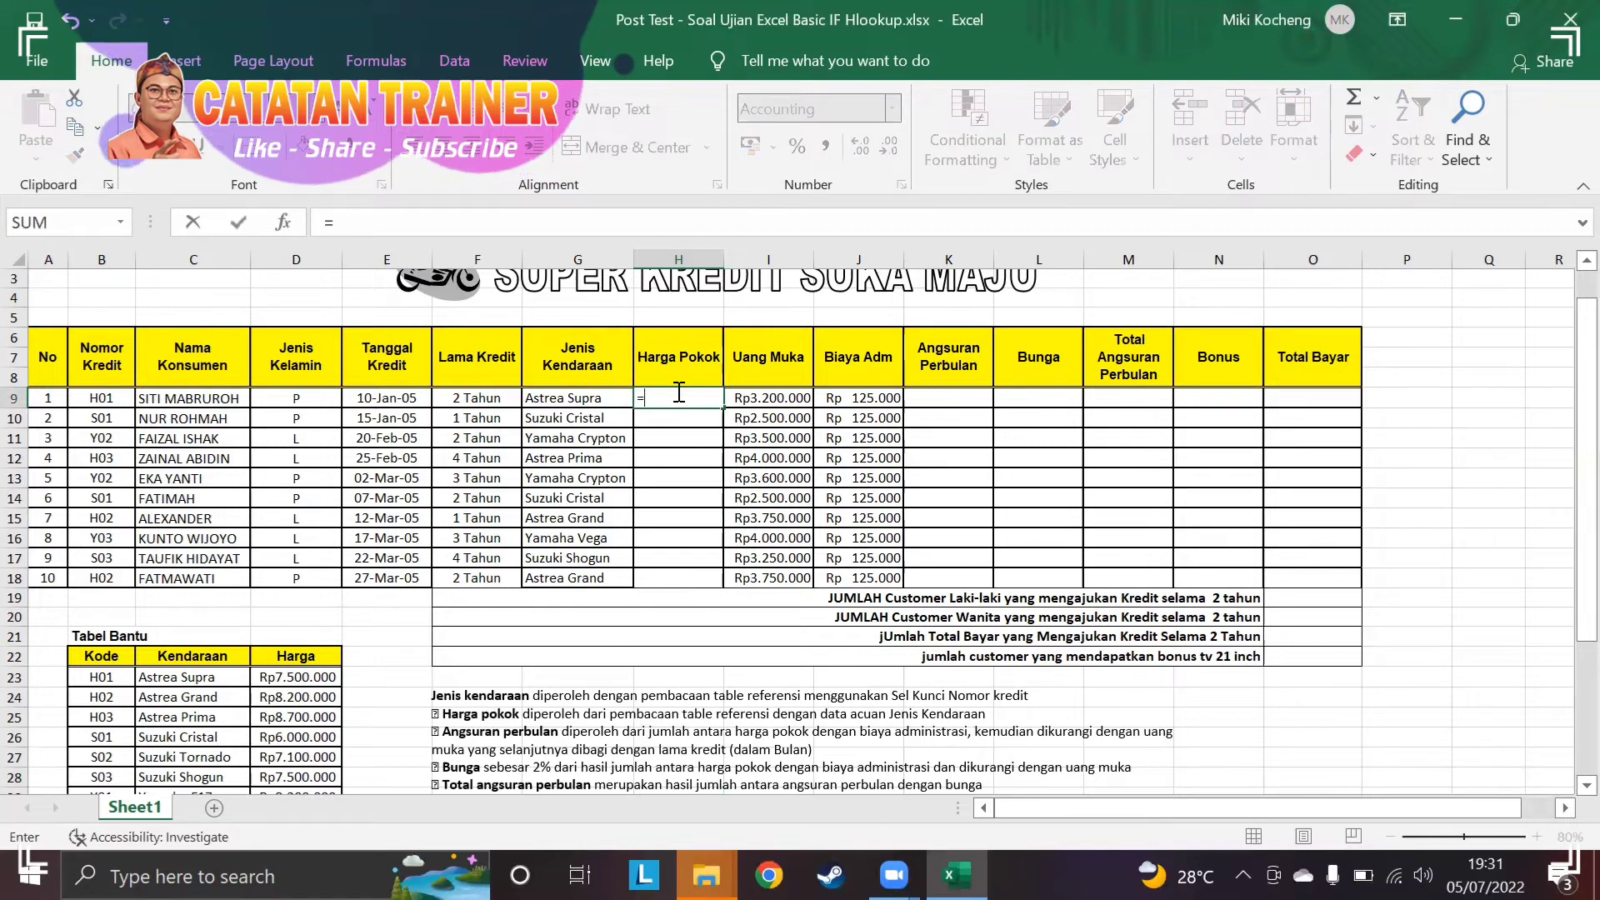
text(vlook)
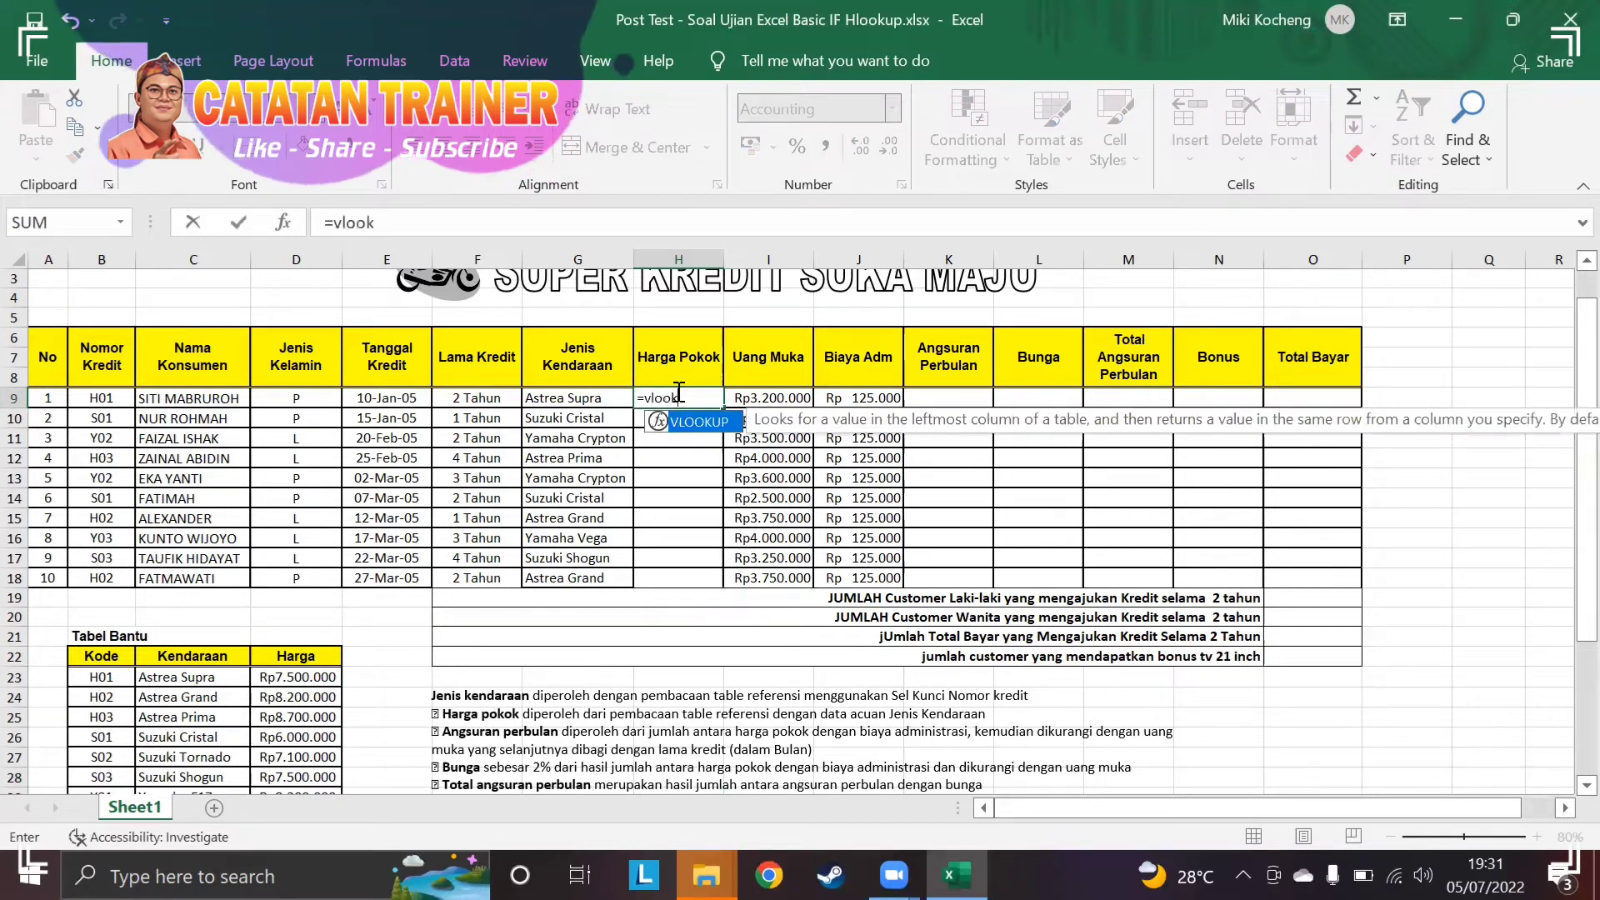
text(up()
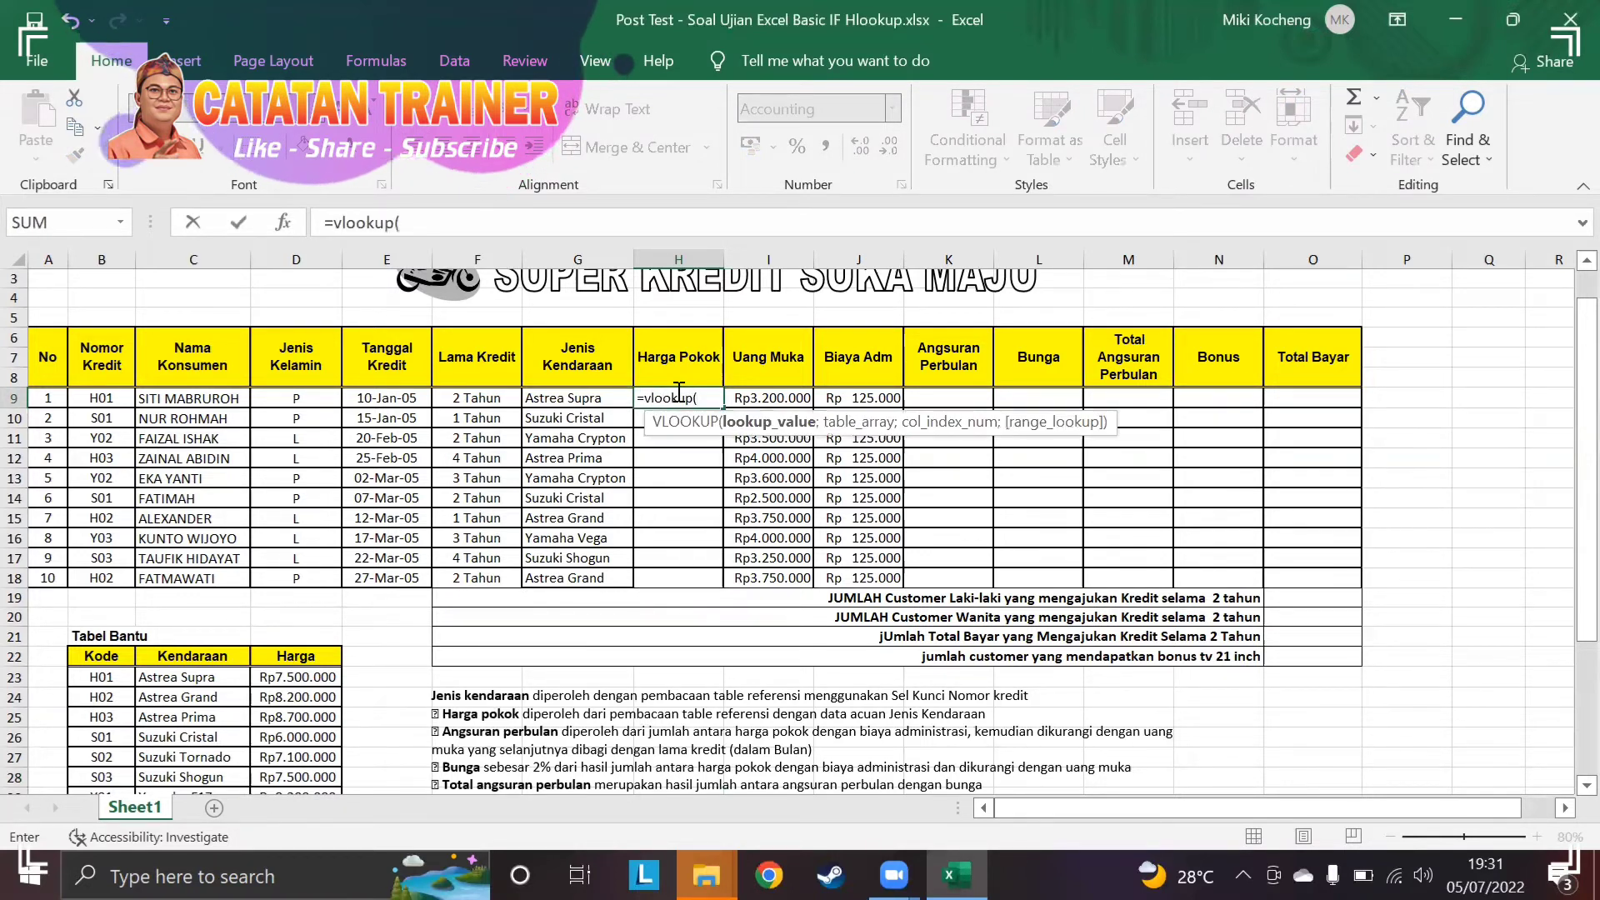
click(589, 396)
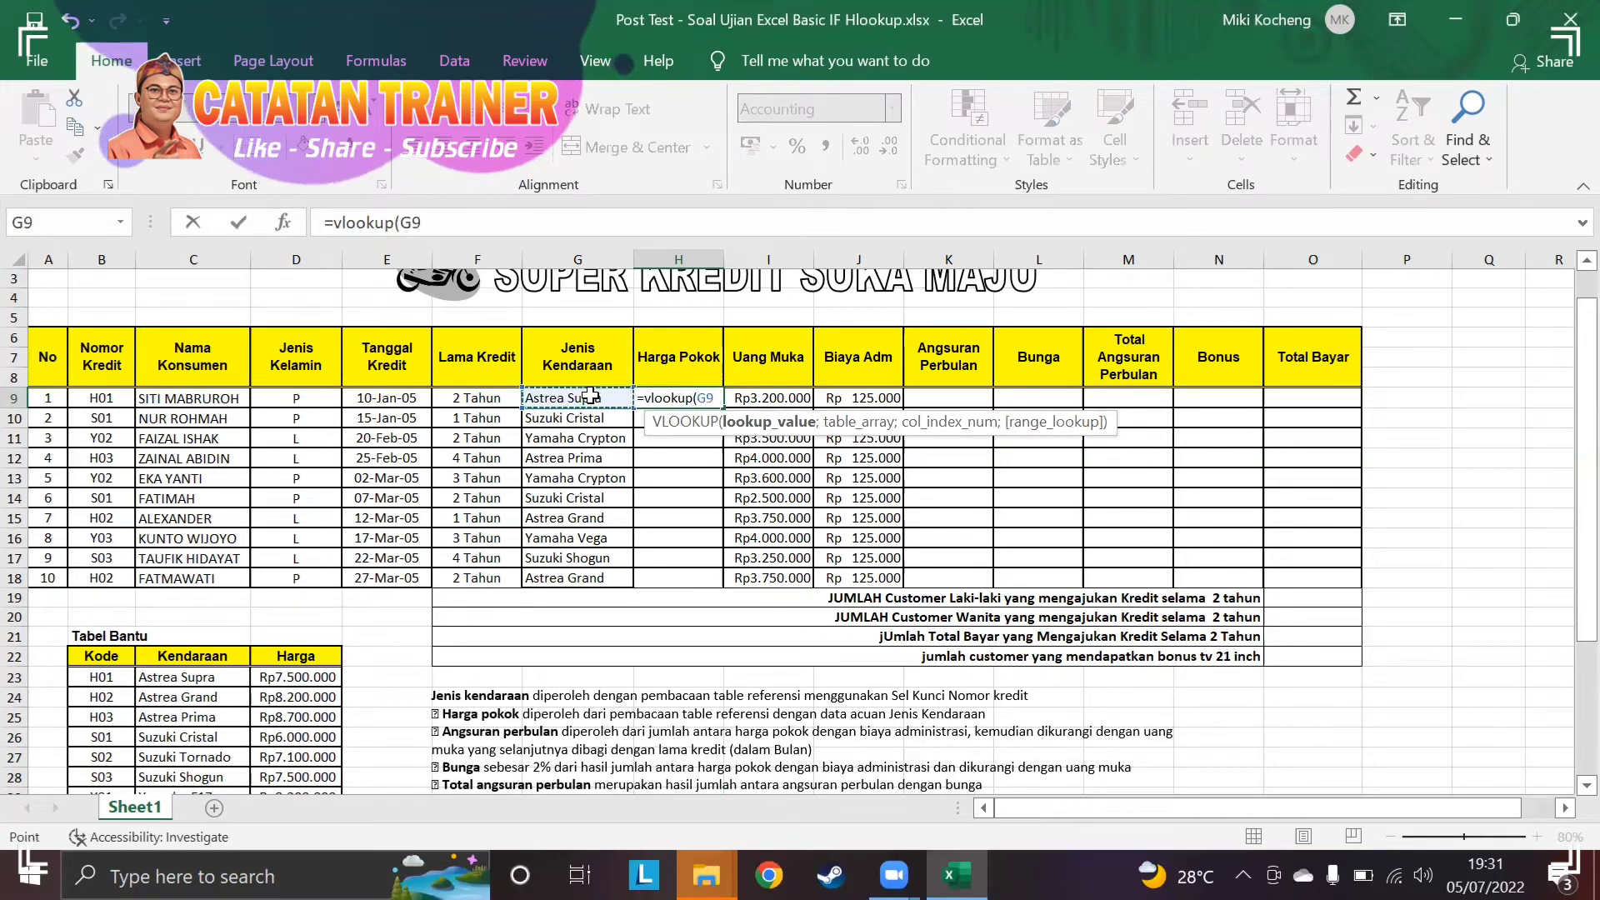
text(;)
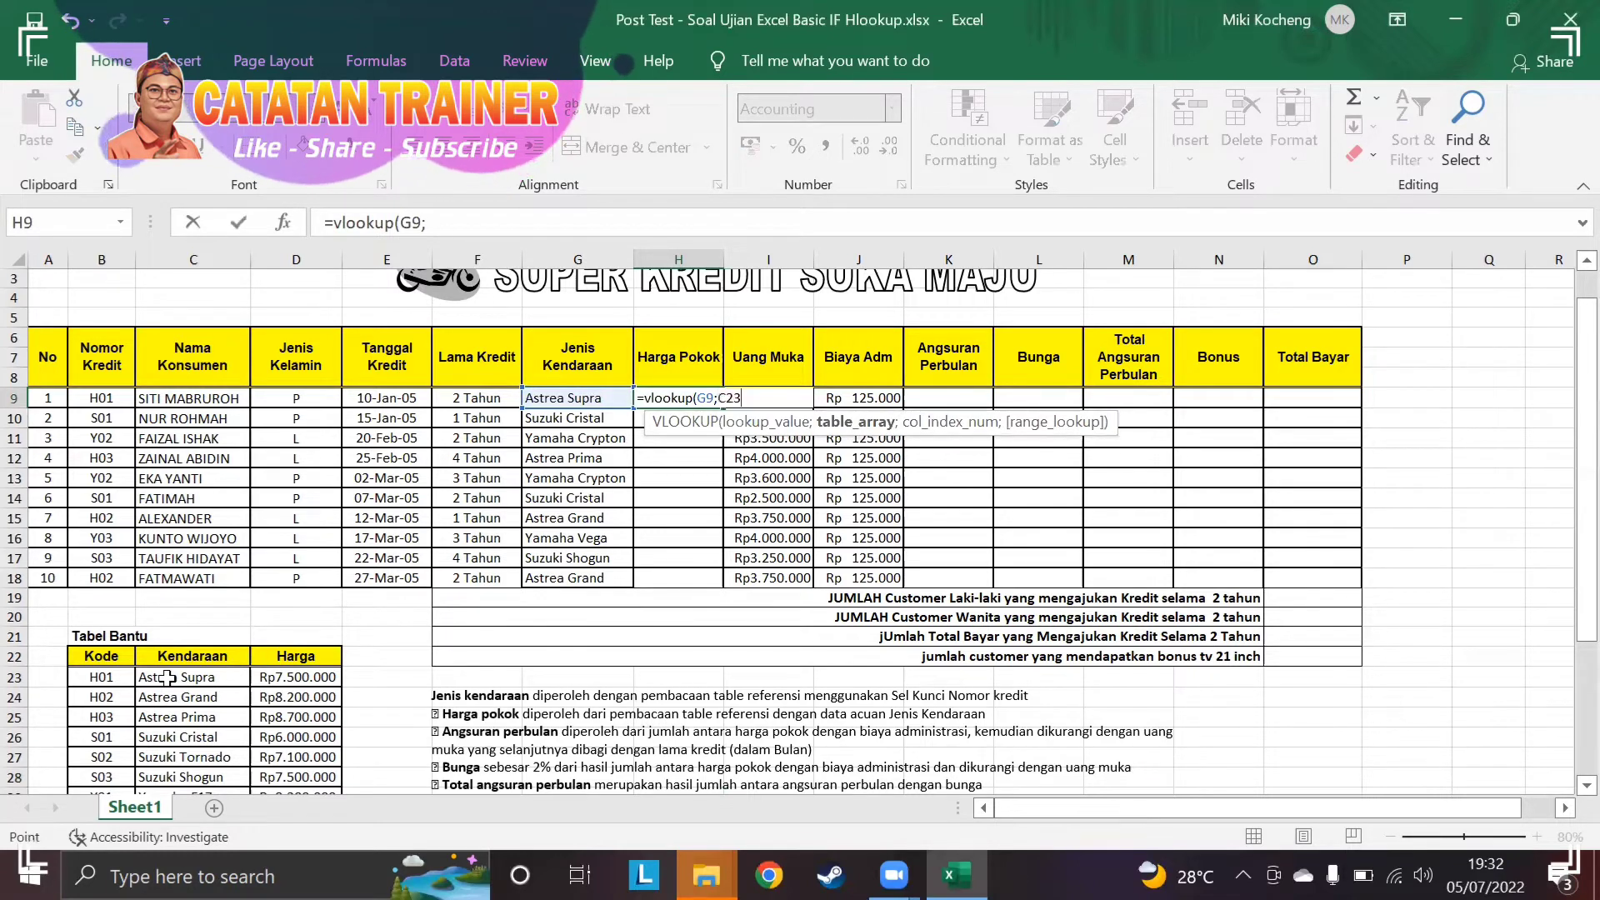
drag(167, 677, 275, 741)
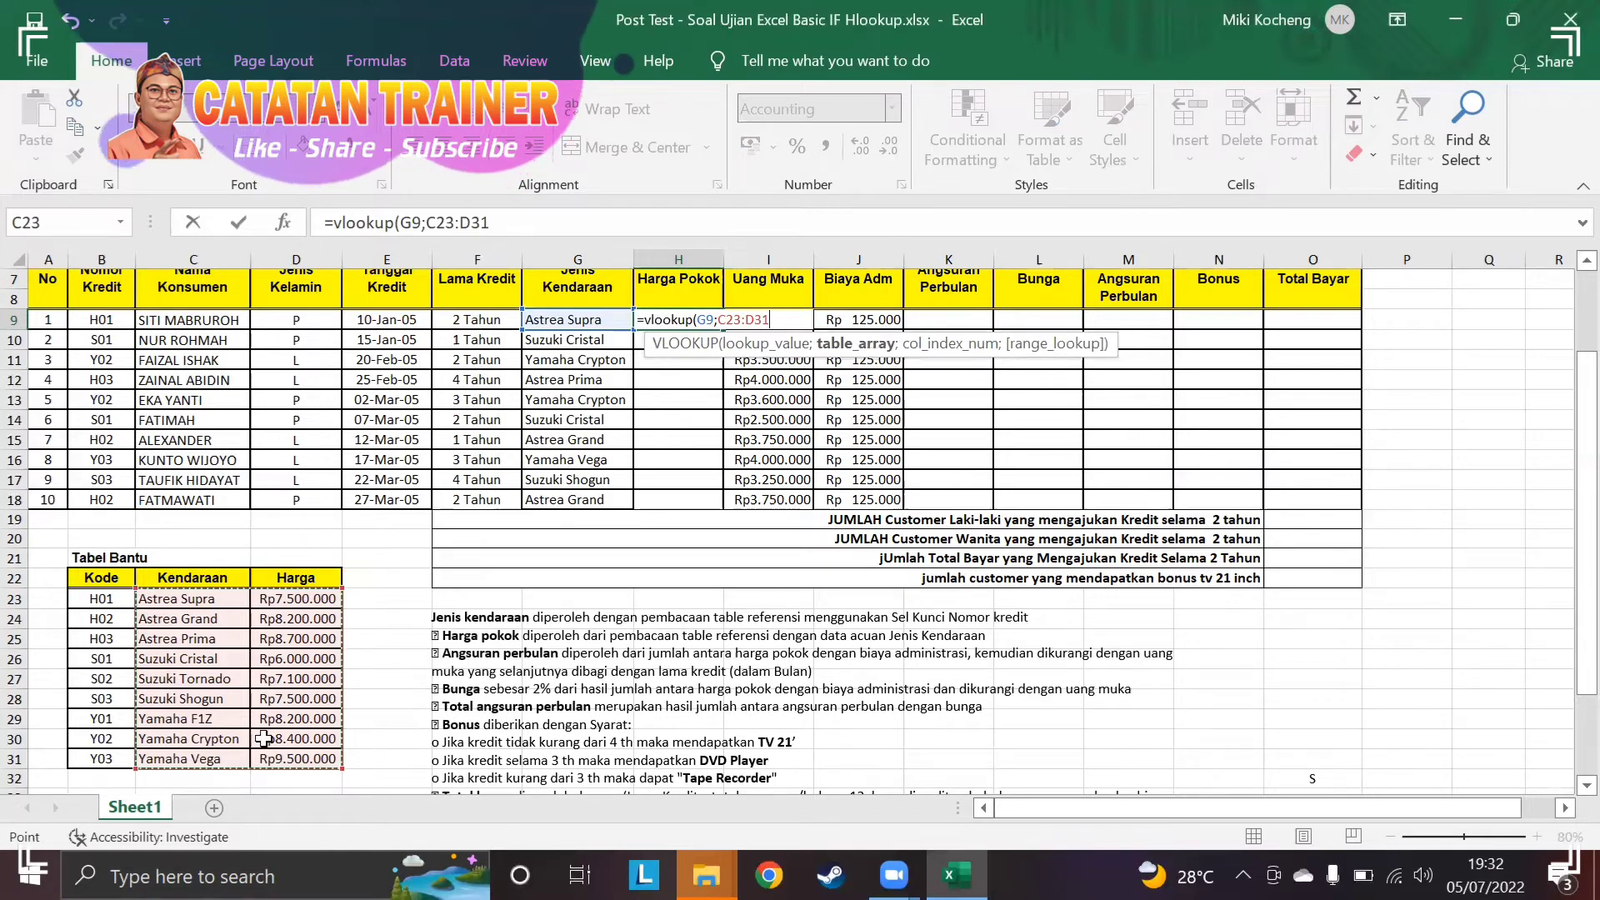
key(F4)
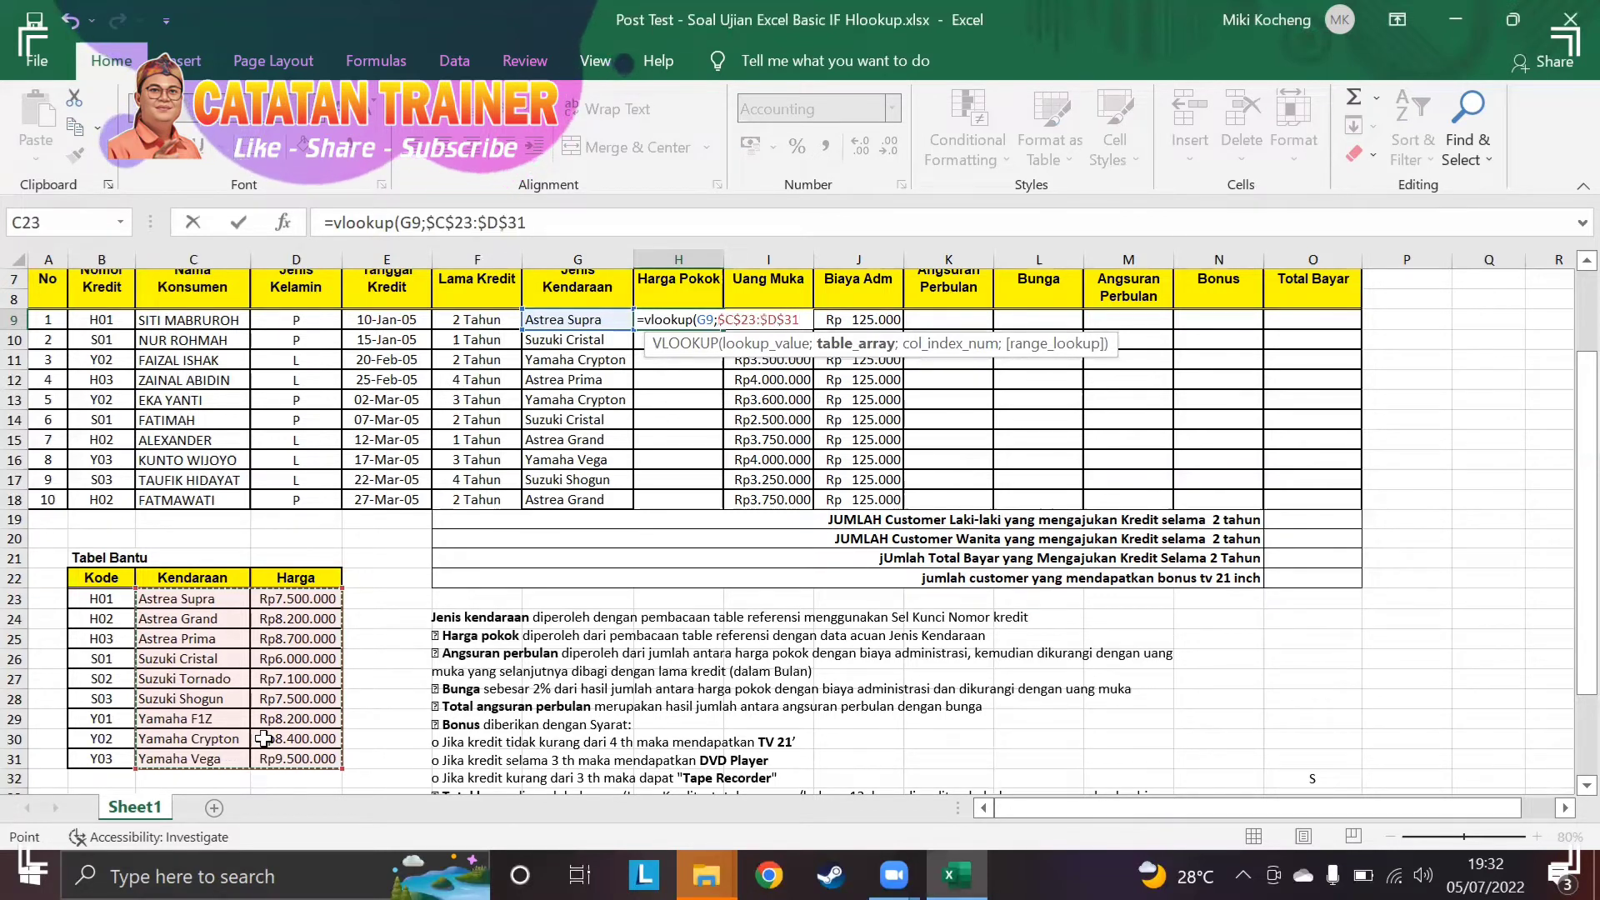
text(;)
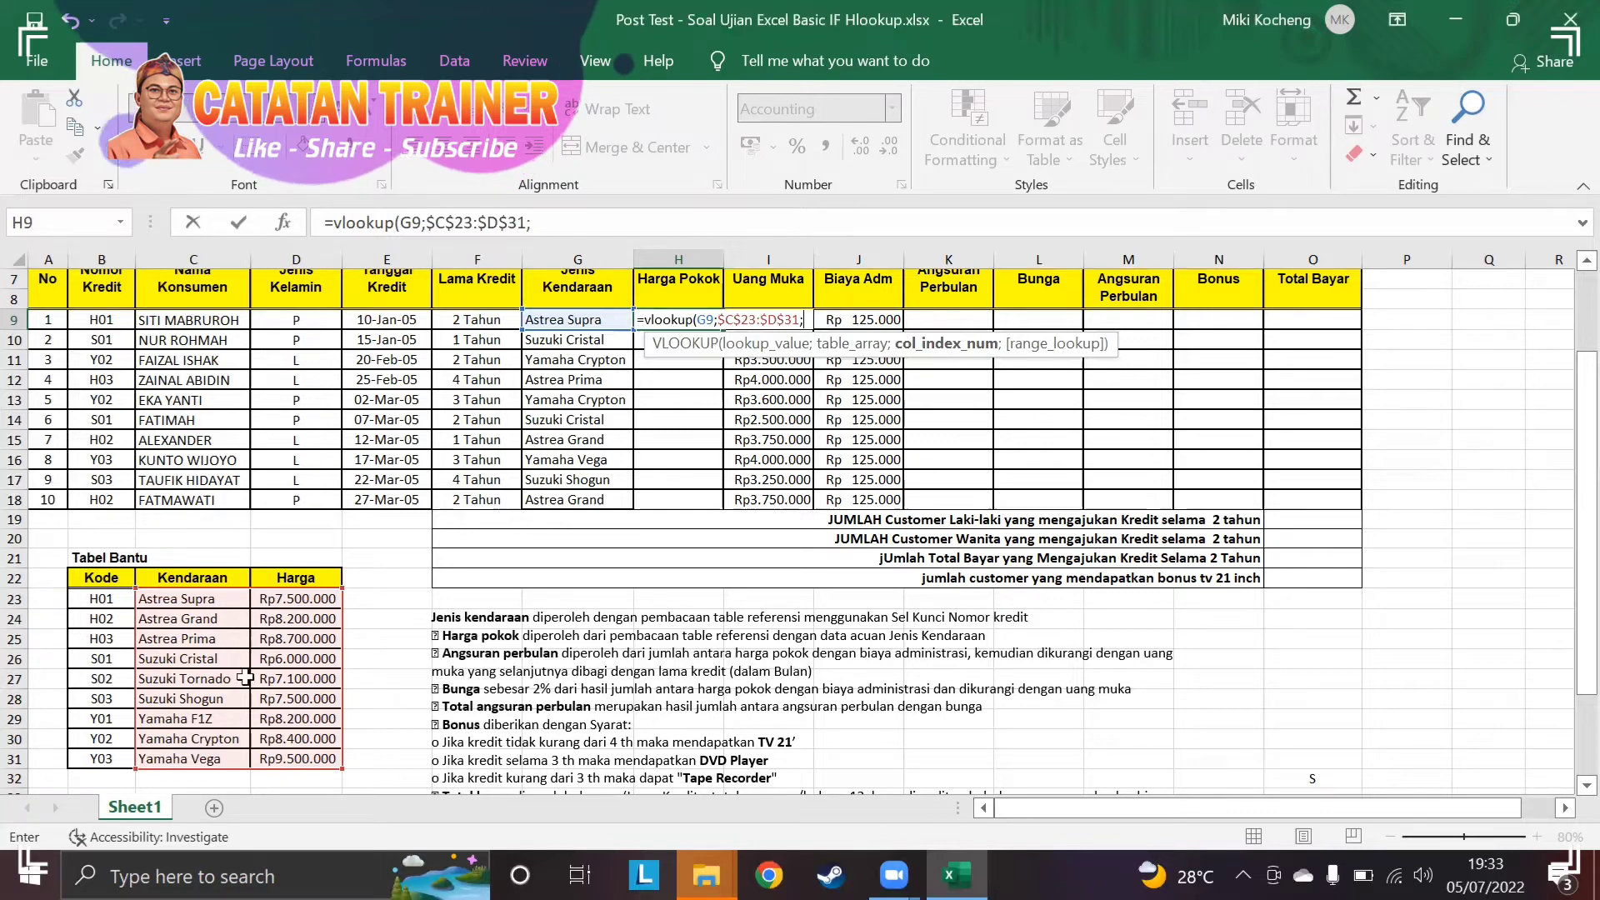
text(2)
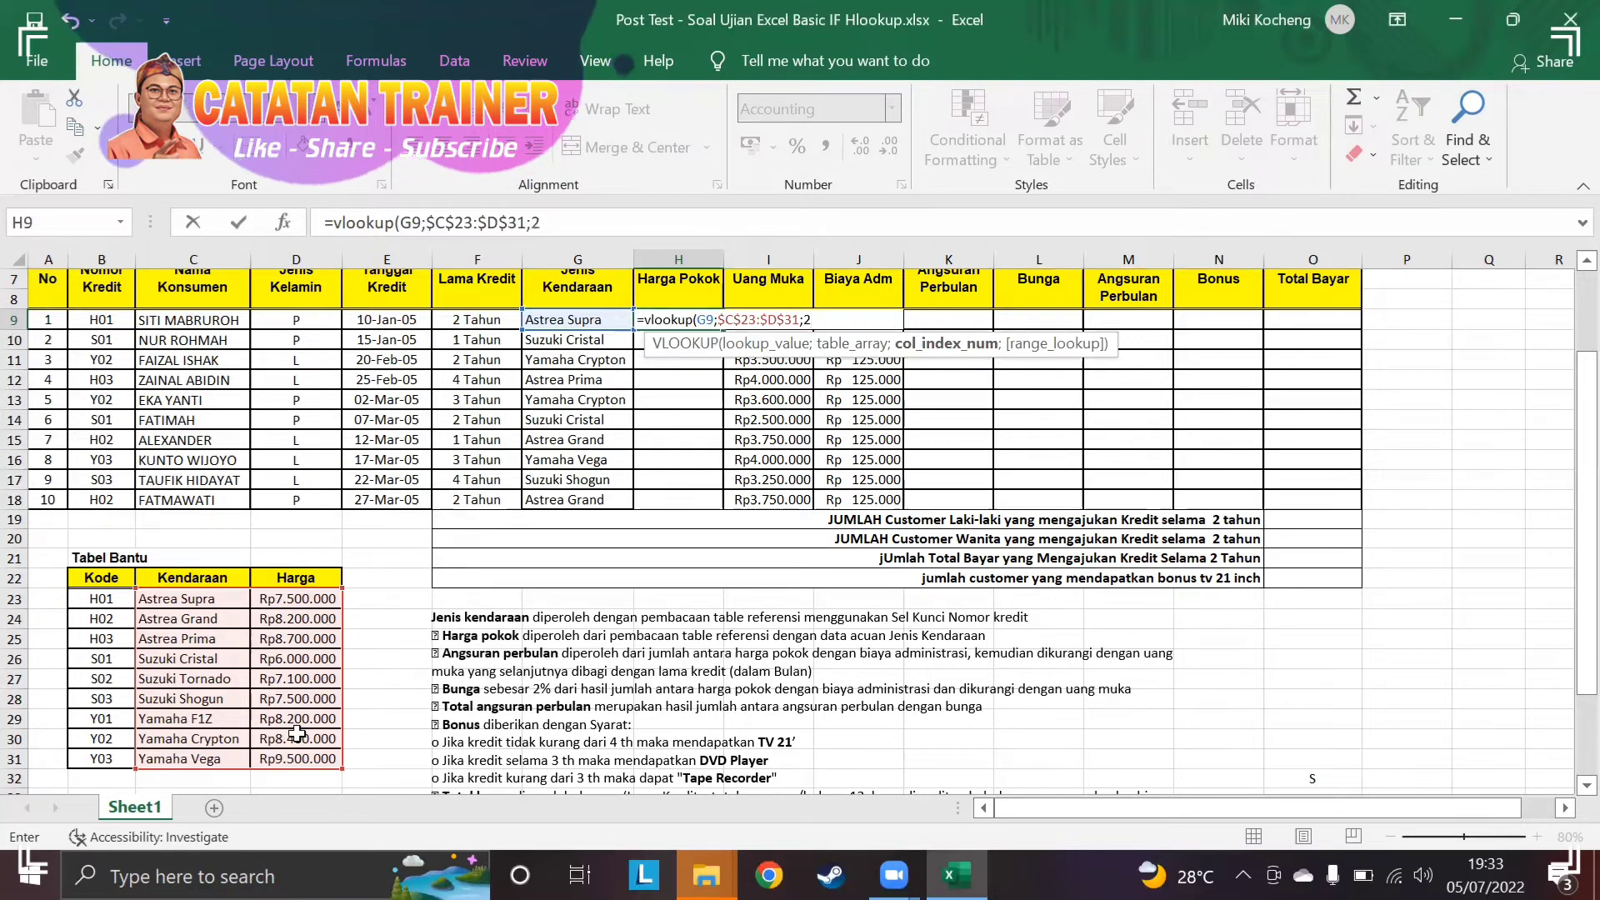
text(;0)
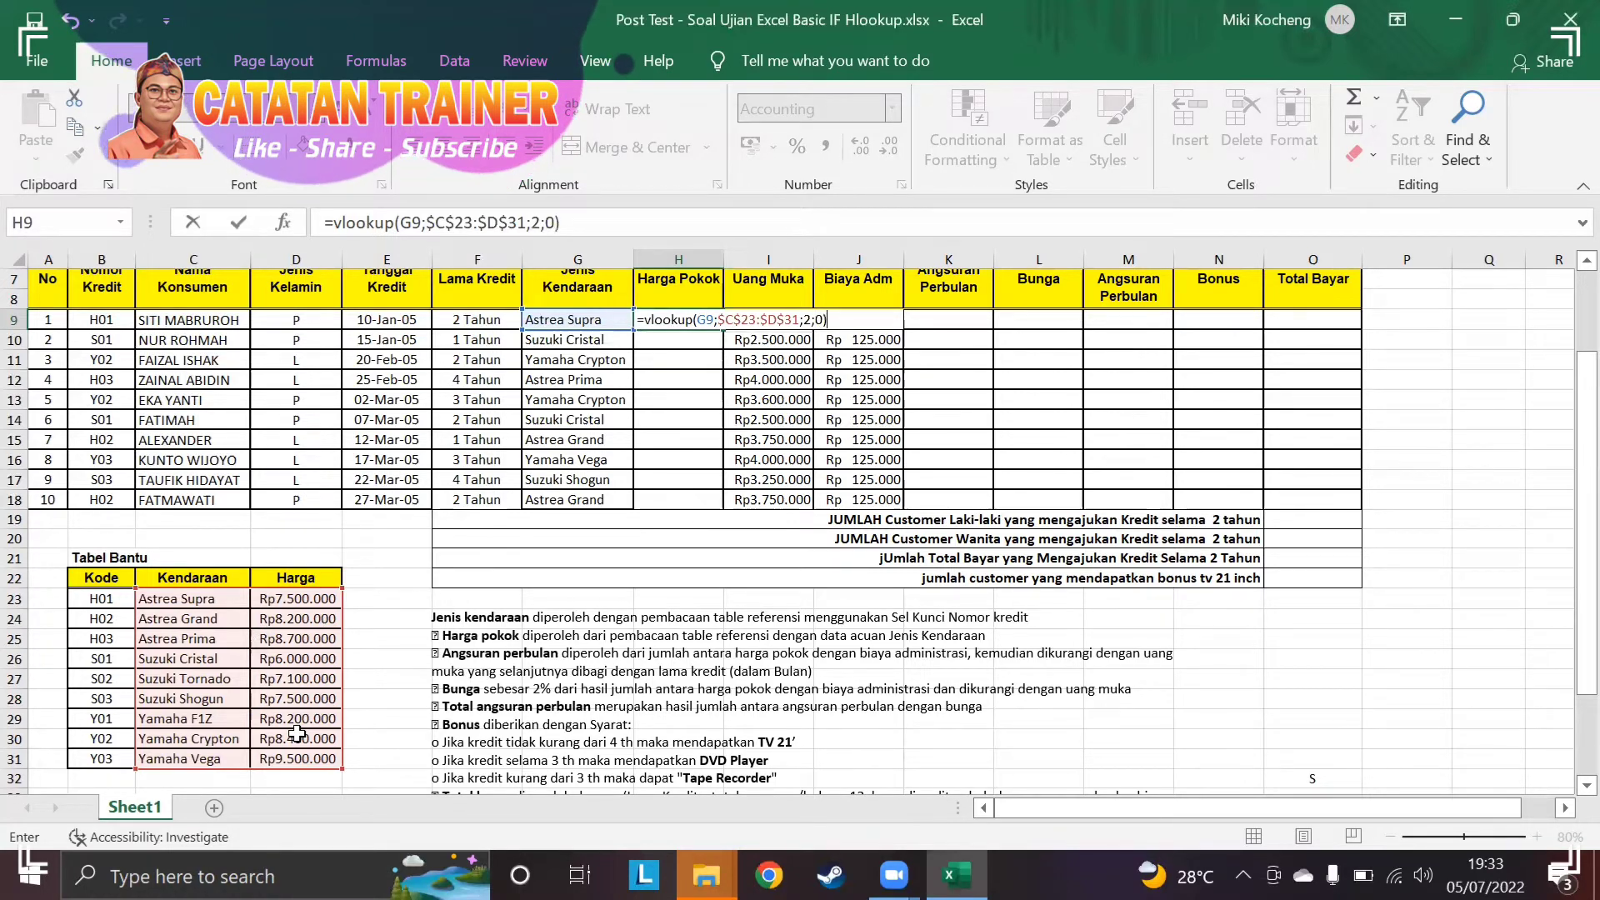
key(Return)
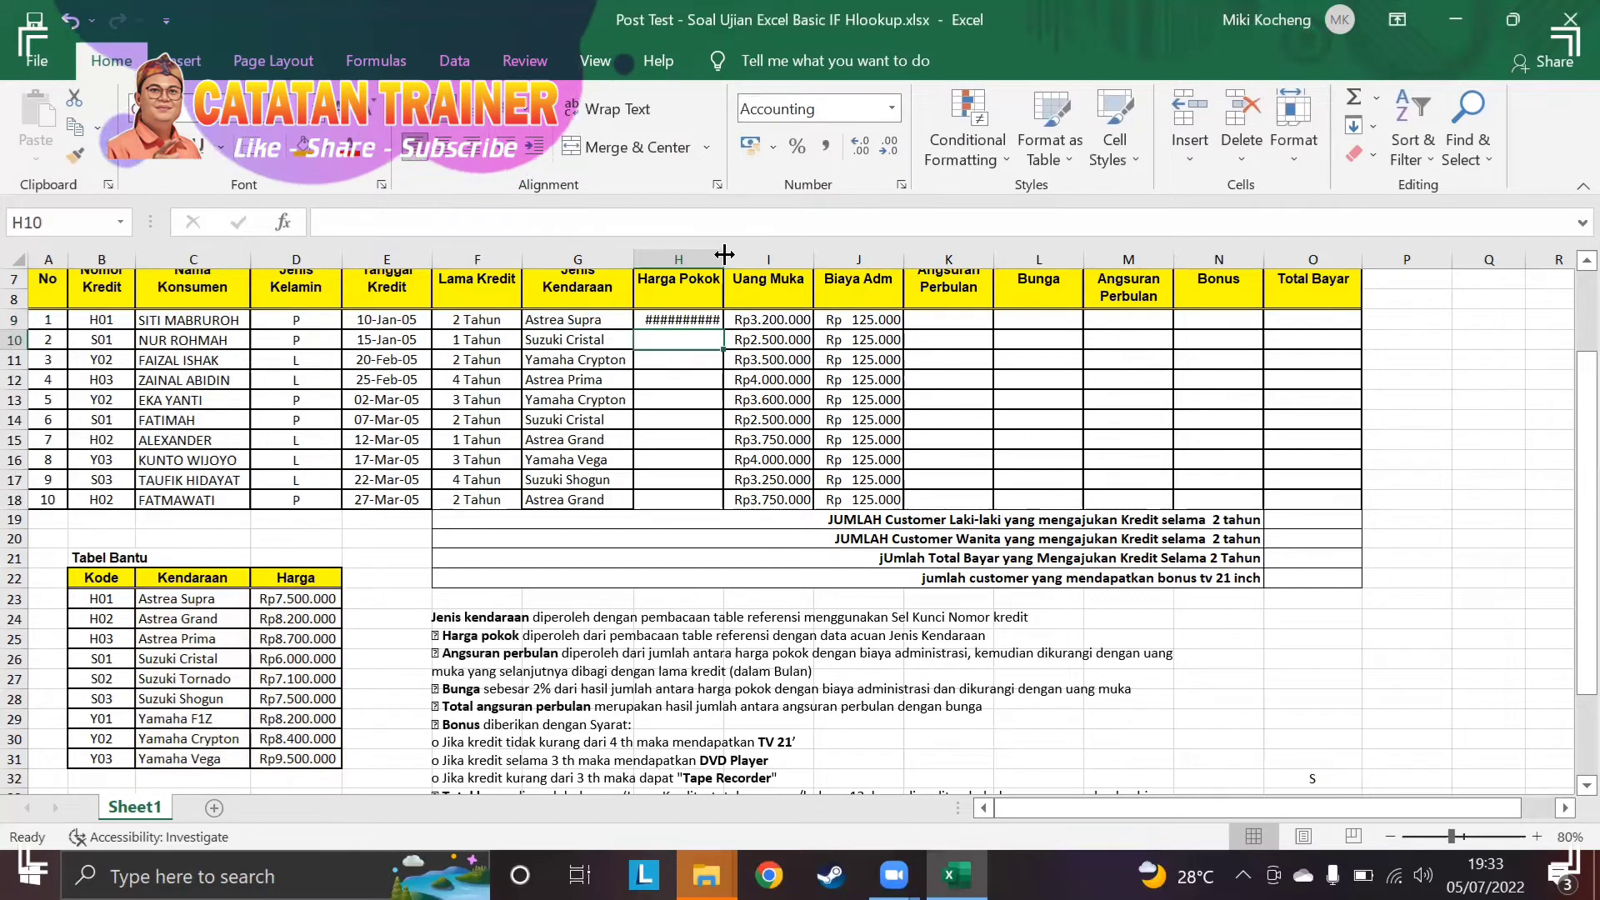
Widen the Harga Pokok column to fit its price, and fill the H9 formula down through H18.
drag(725, 254, 725, 254)
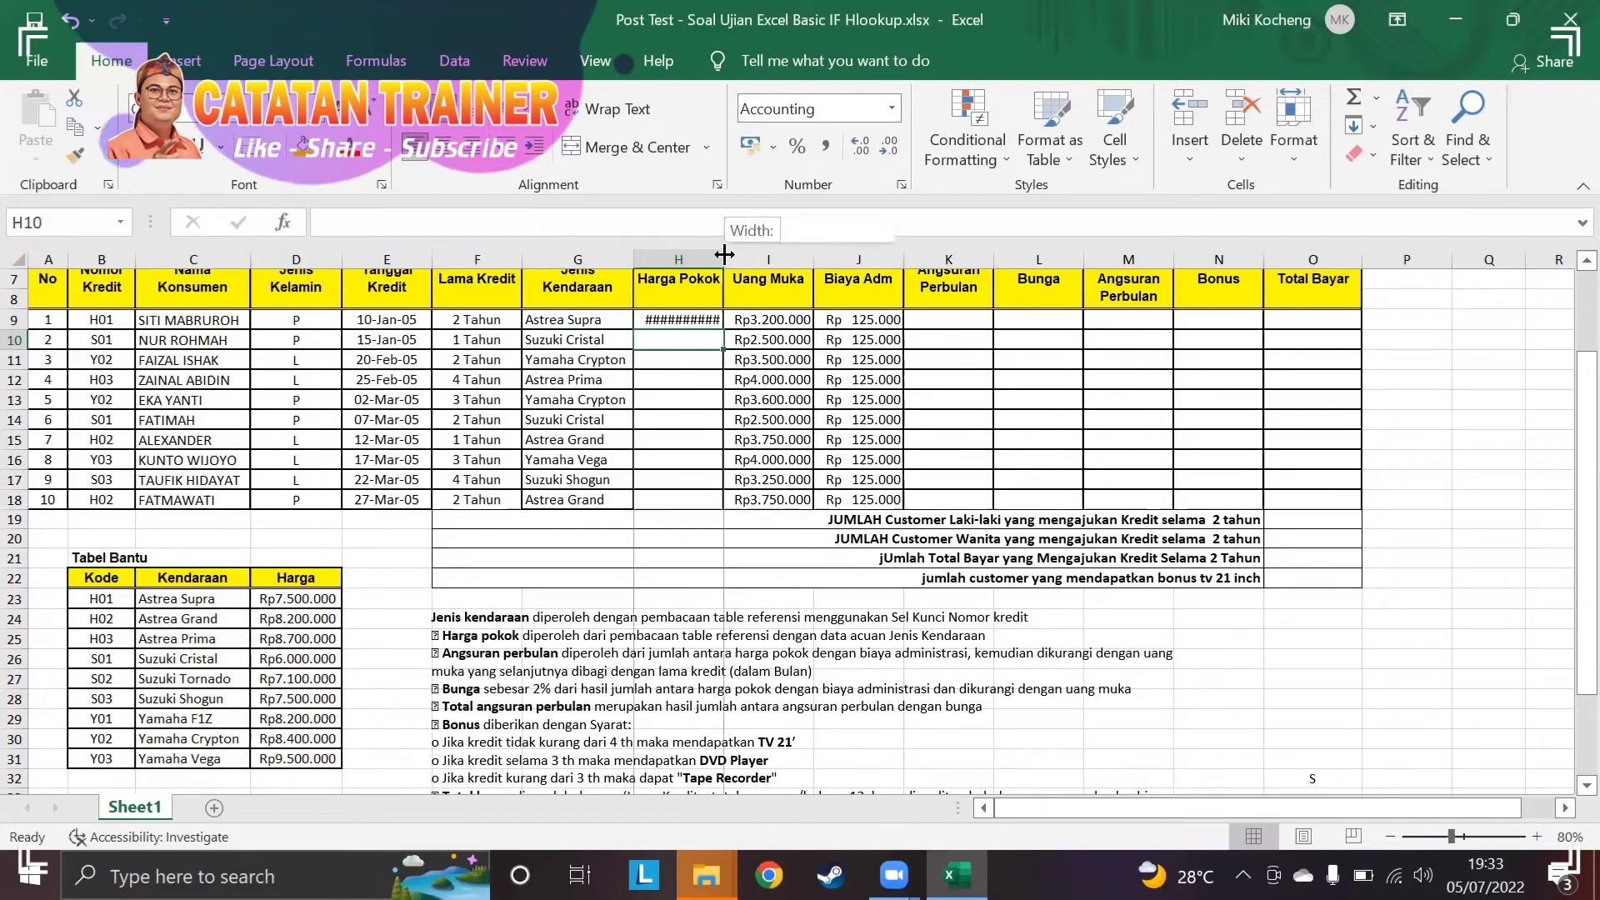
click(710, 318)
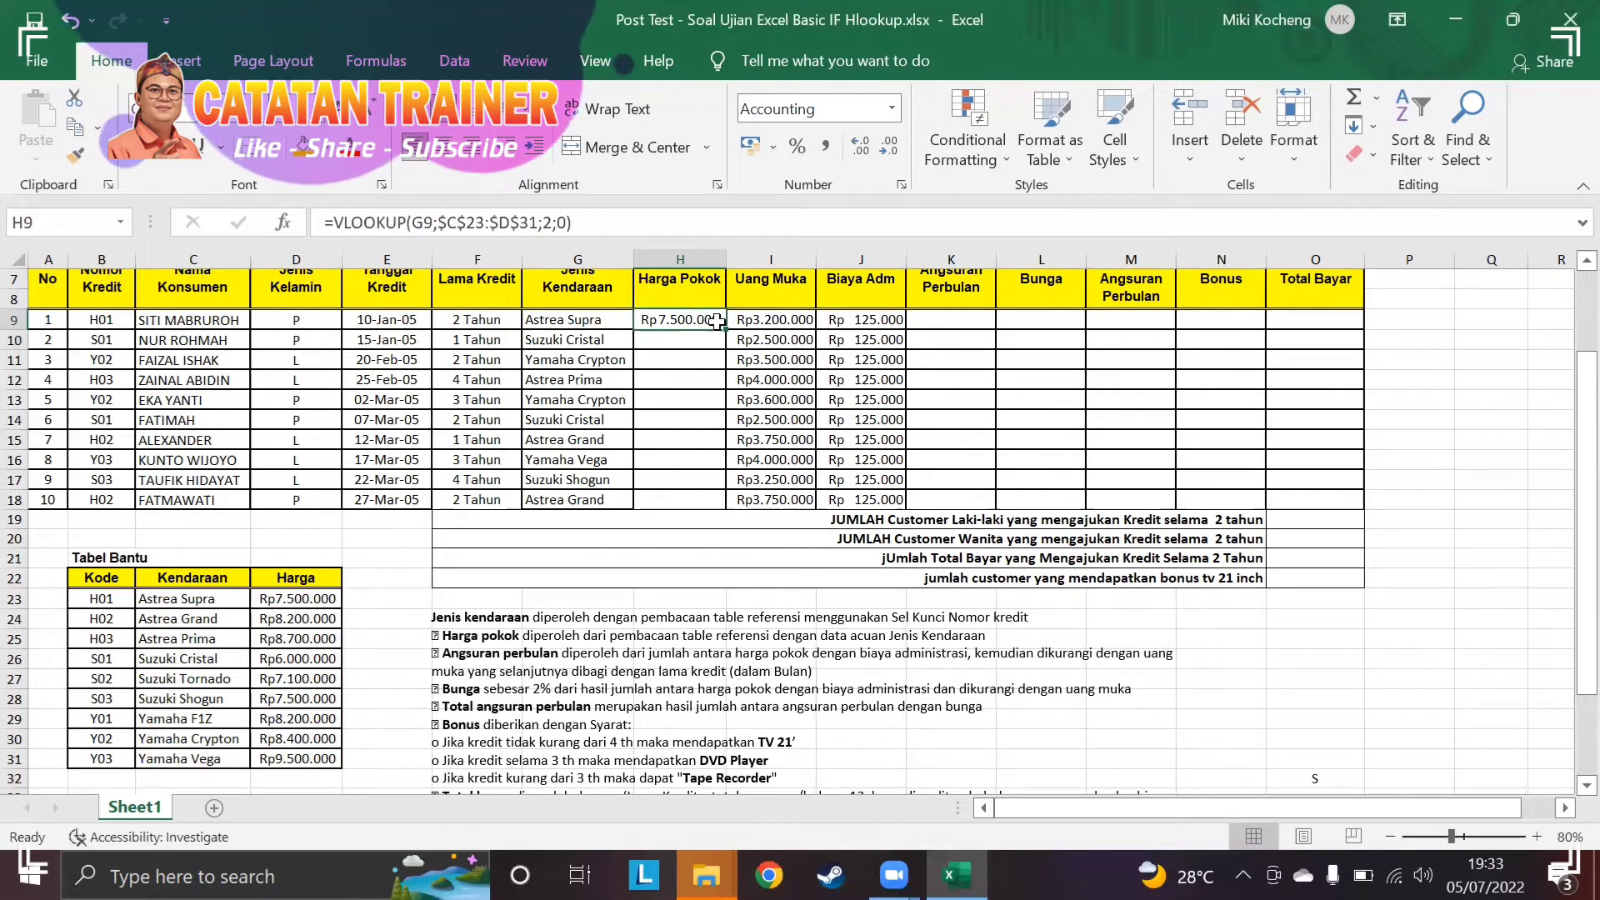
drag(722, 327, 722, 510)
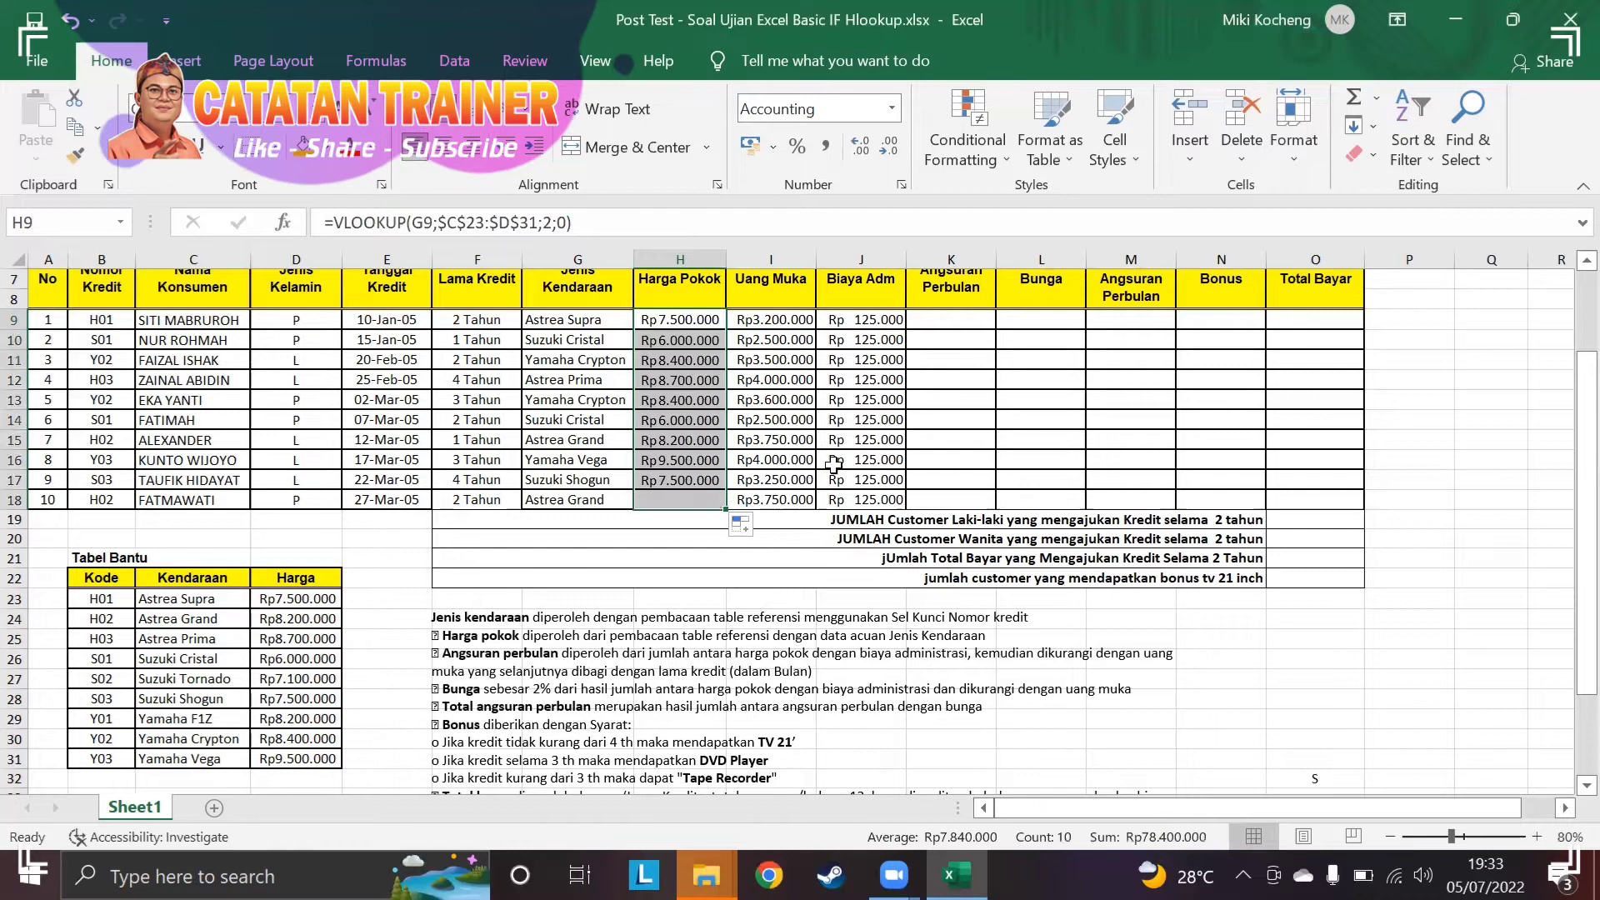
In K9 under Angsuran Perbulan, start a formula with base price plus admin fee minus down payment, =(H9+J9-I9).
click(944, 318)
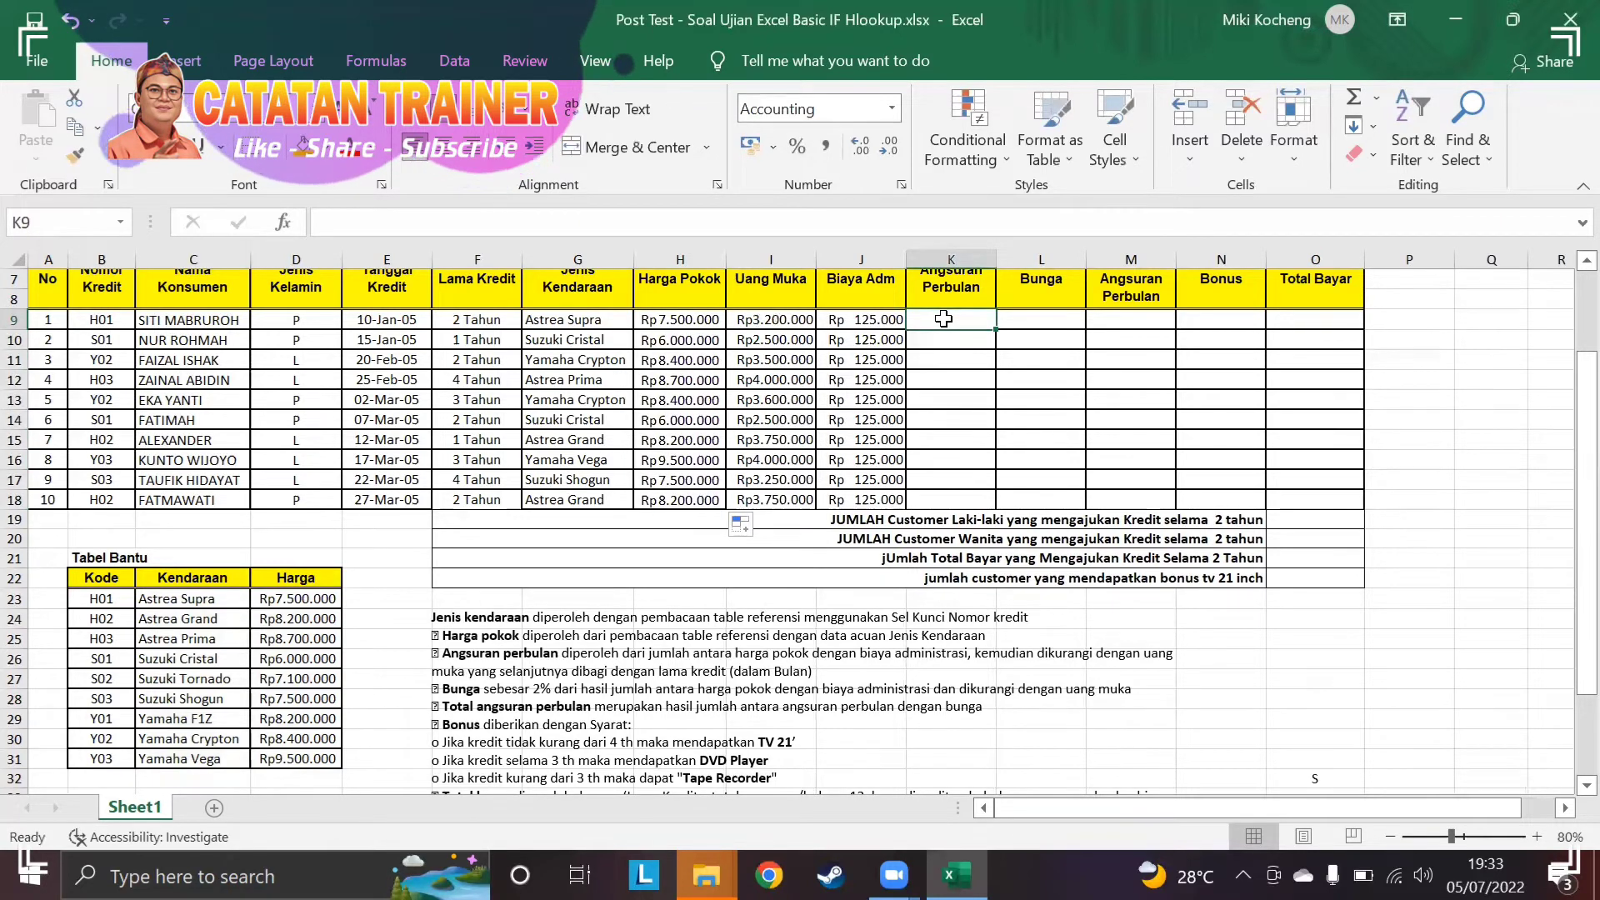
key(Up)
key(Up)
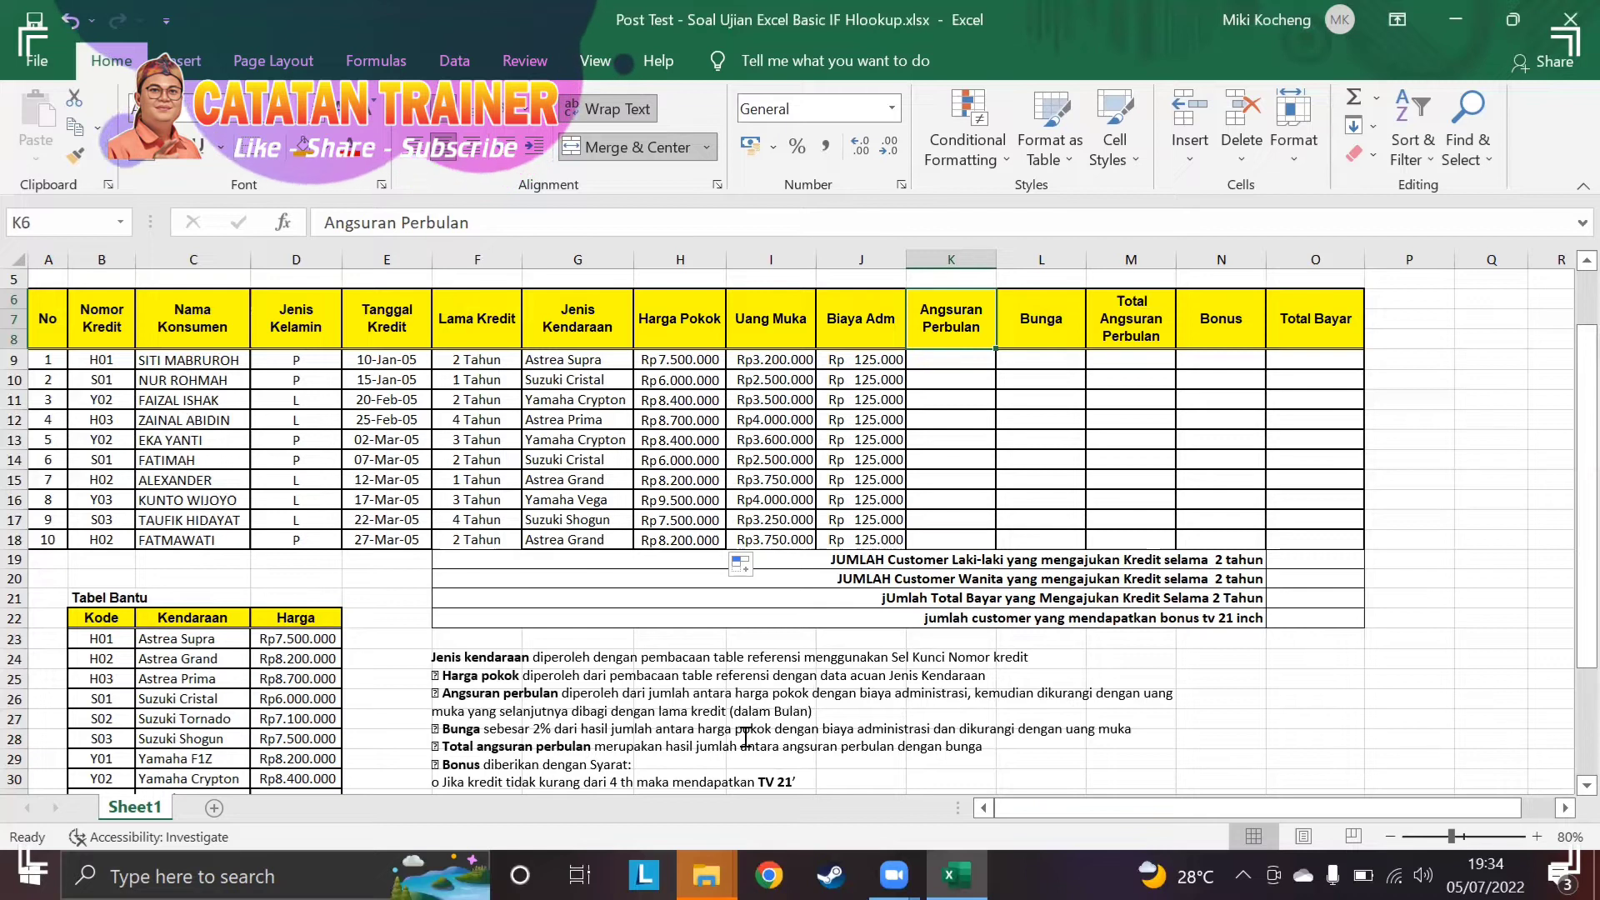
key(Down)
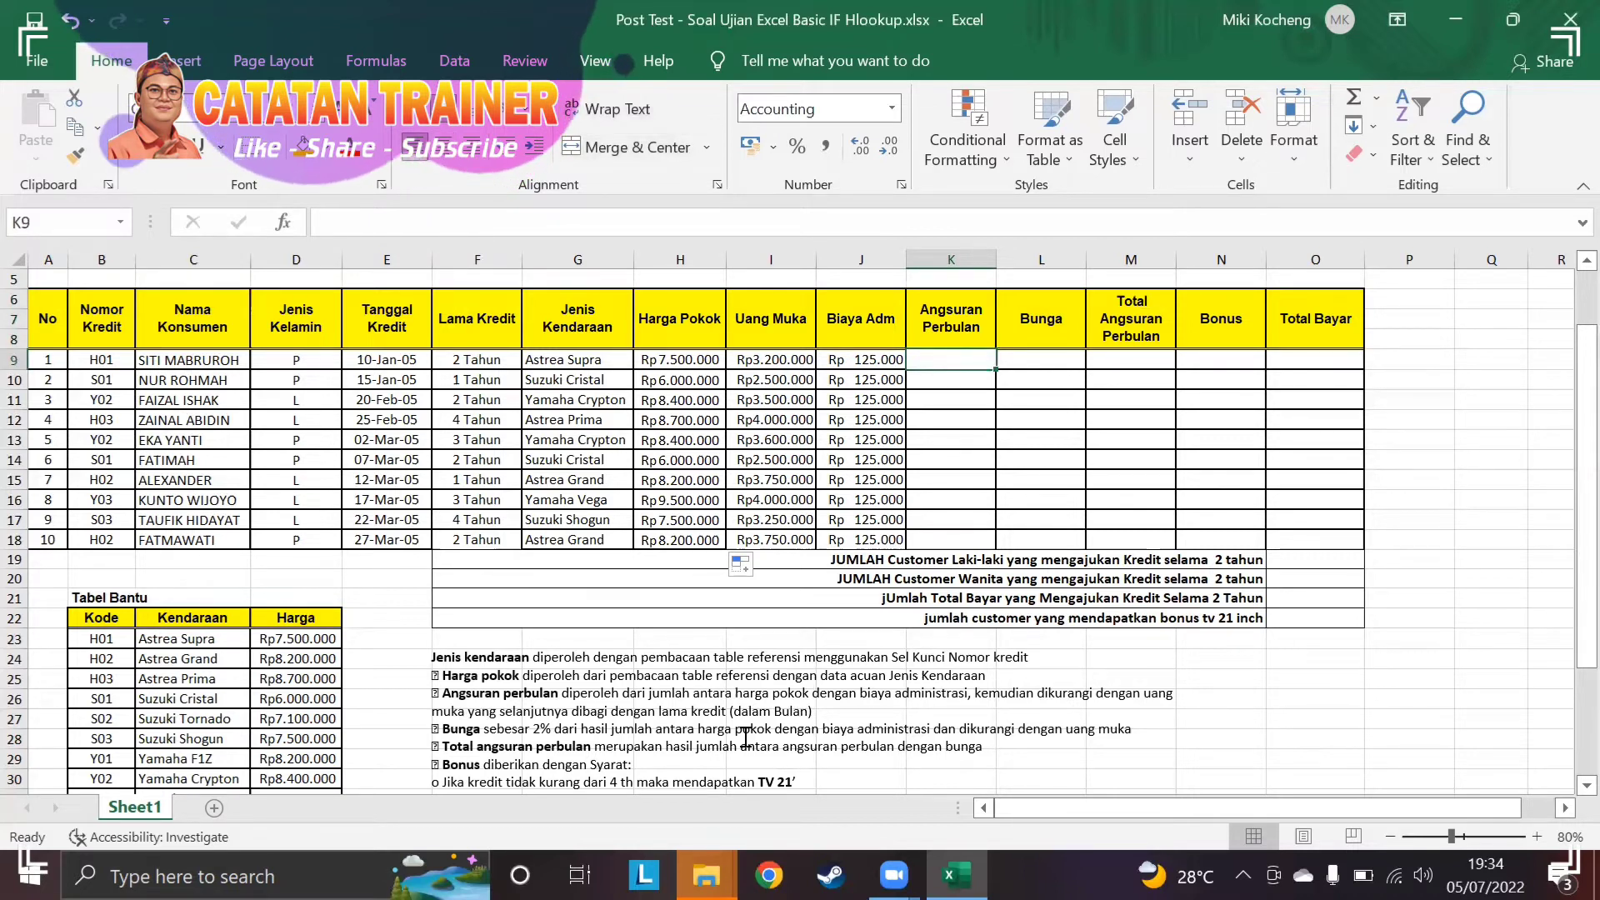
text(=)
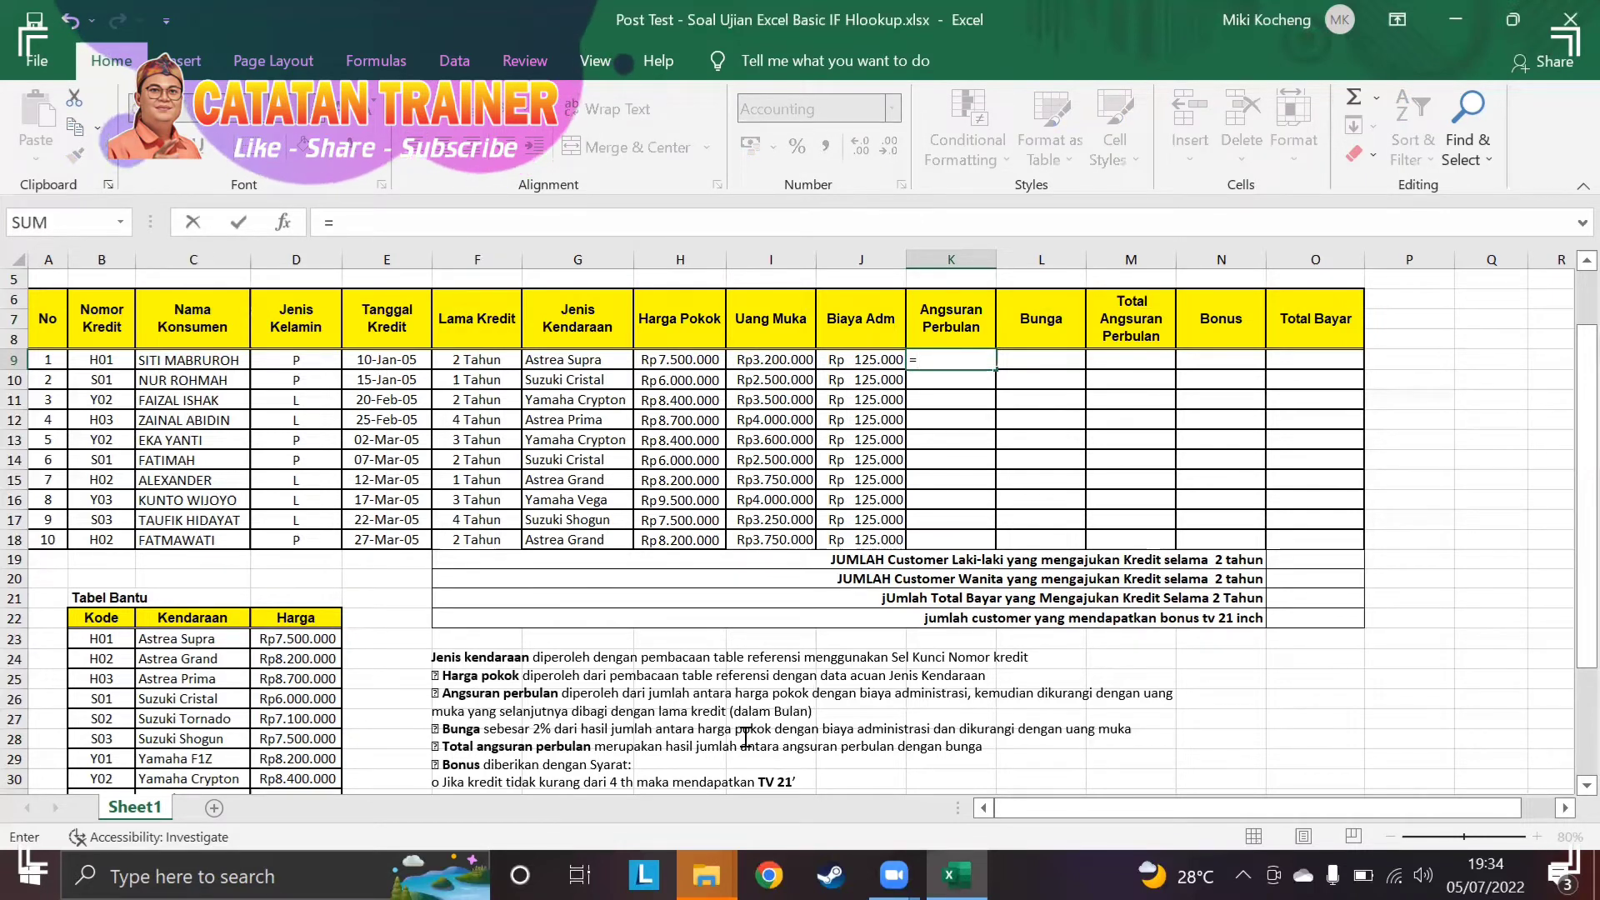
text(()
key(Left)
key(Left)
key(Left)
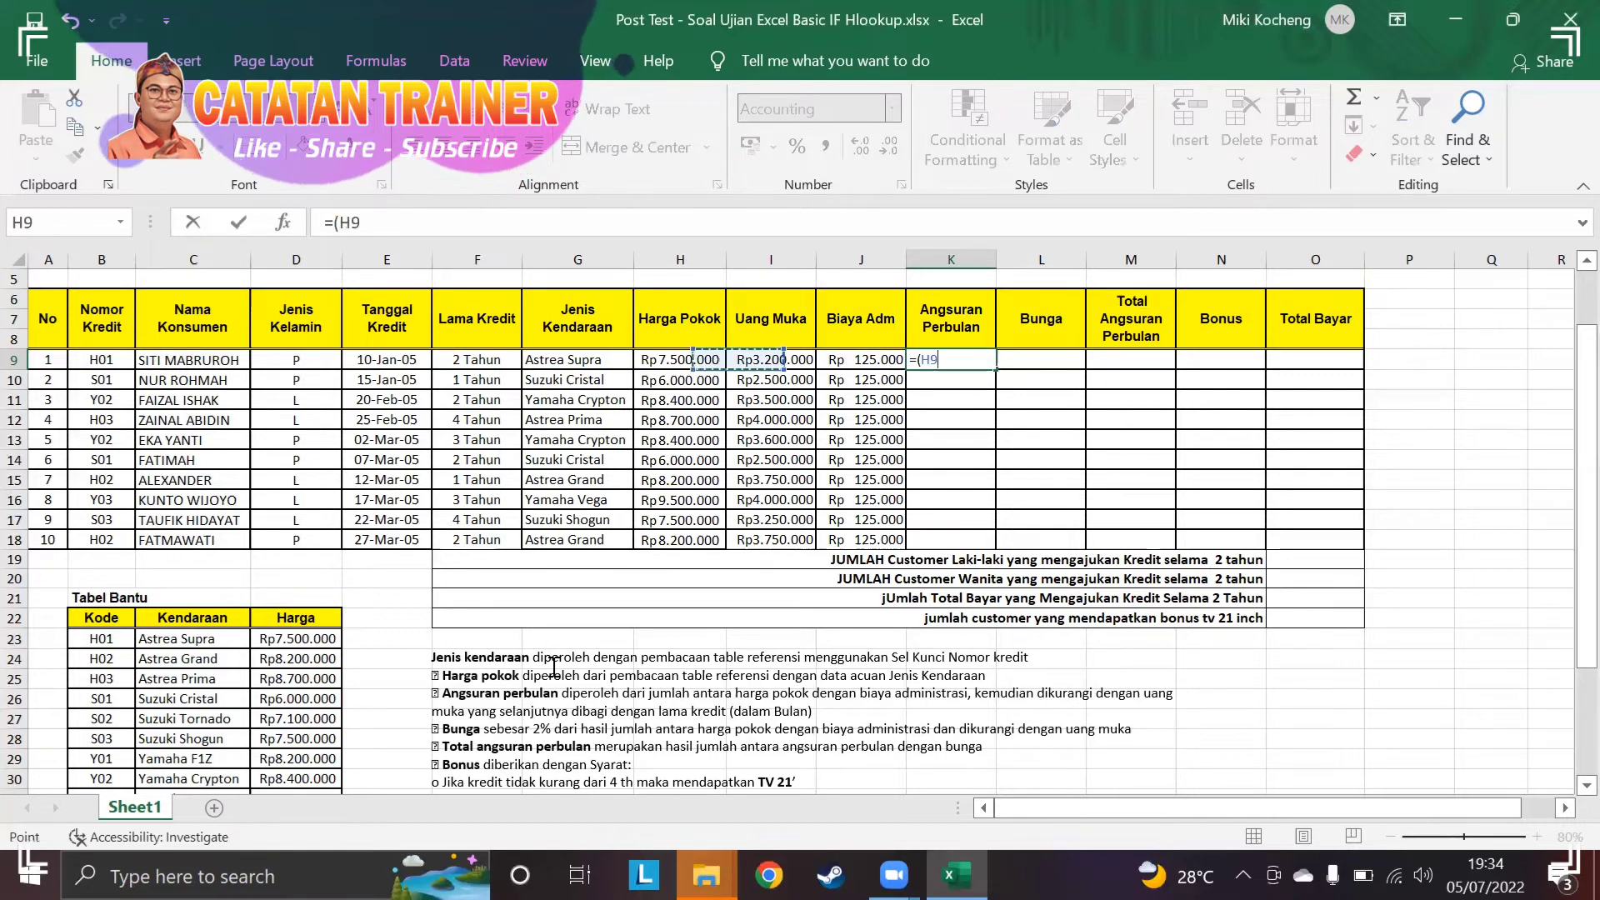
text(+)
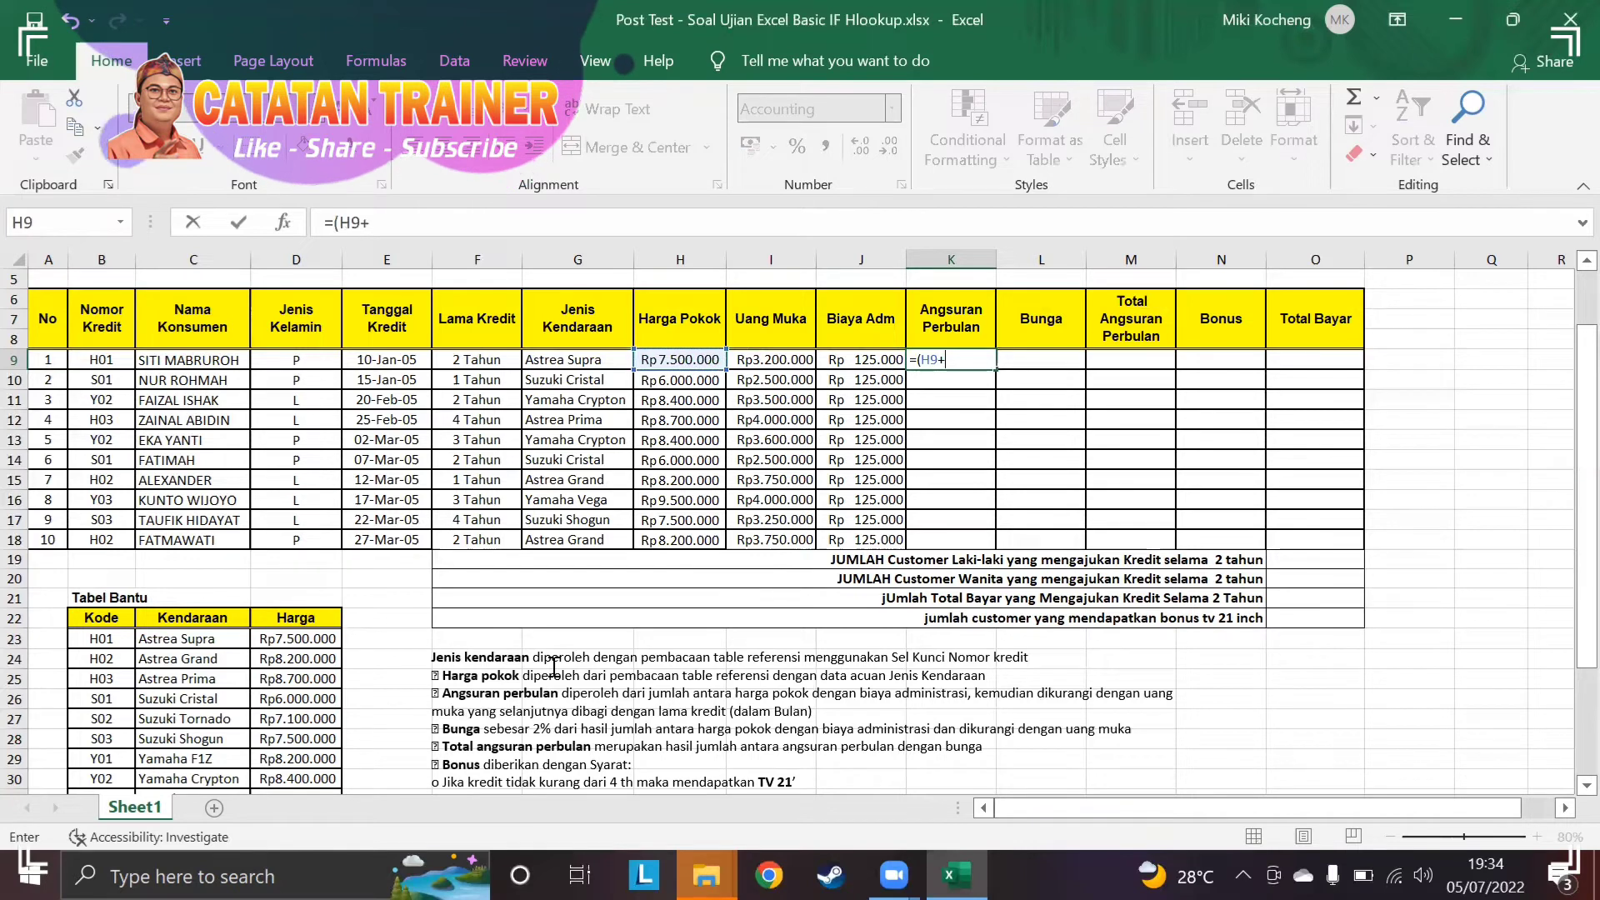
key(Left)
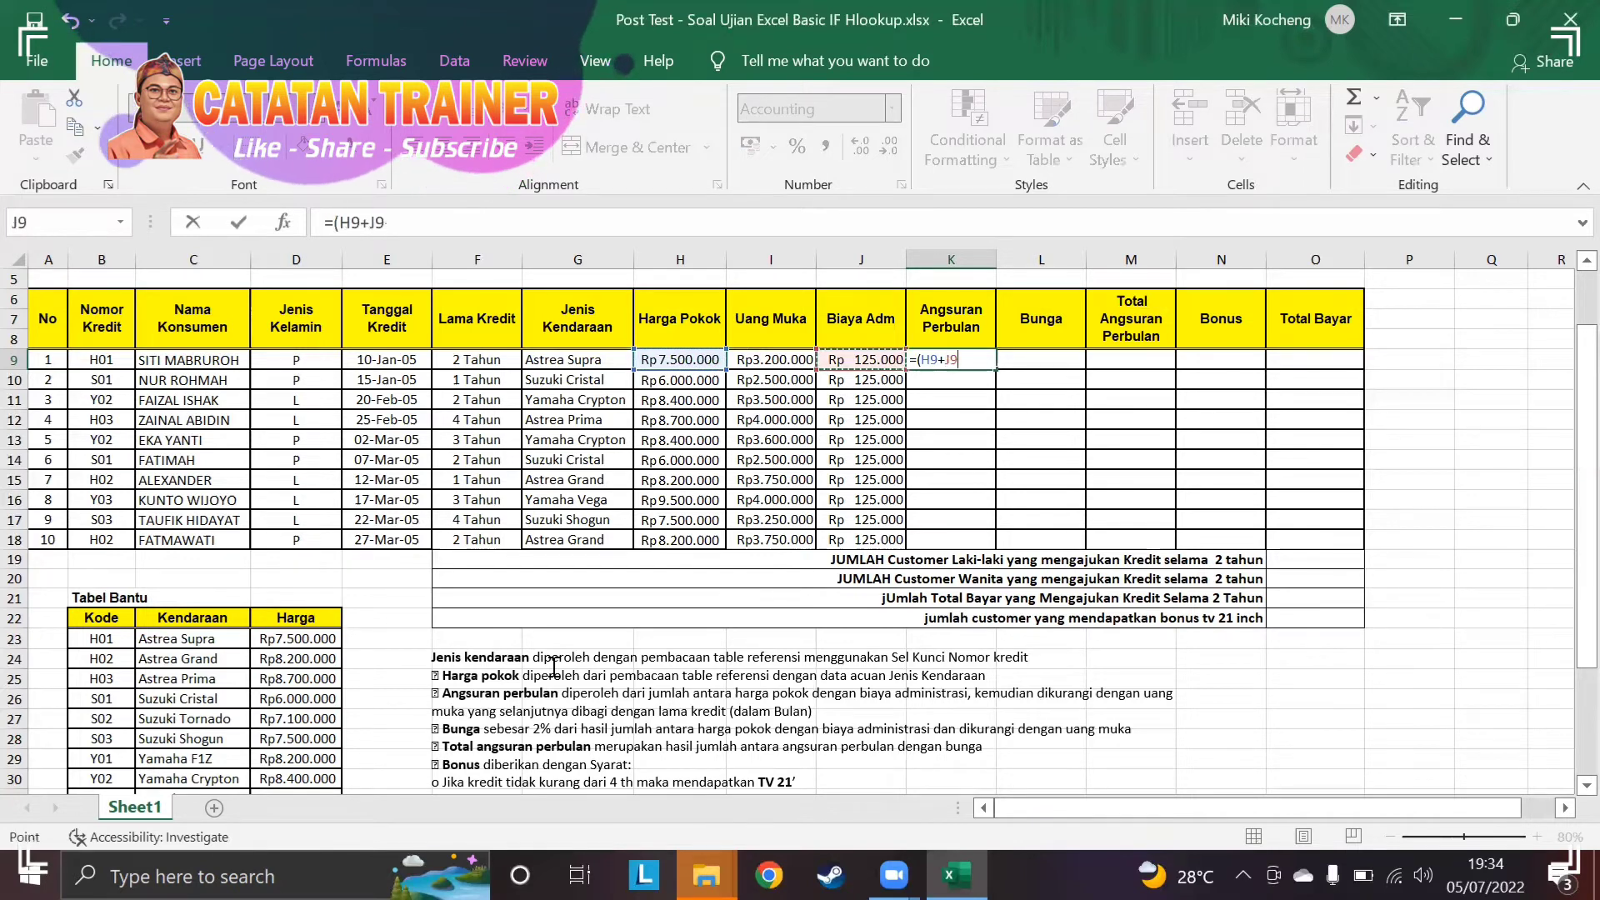
text(-)
key(Left)
key(Left)
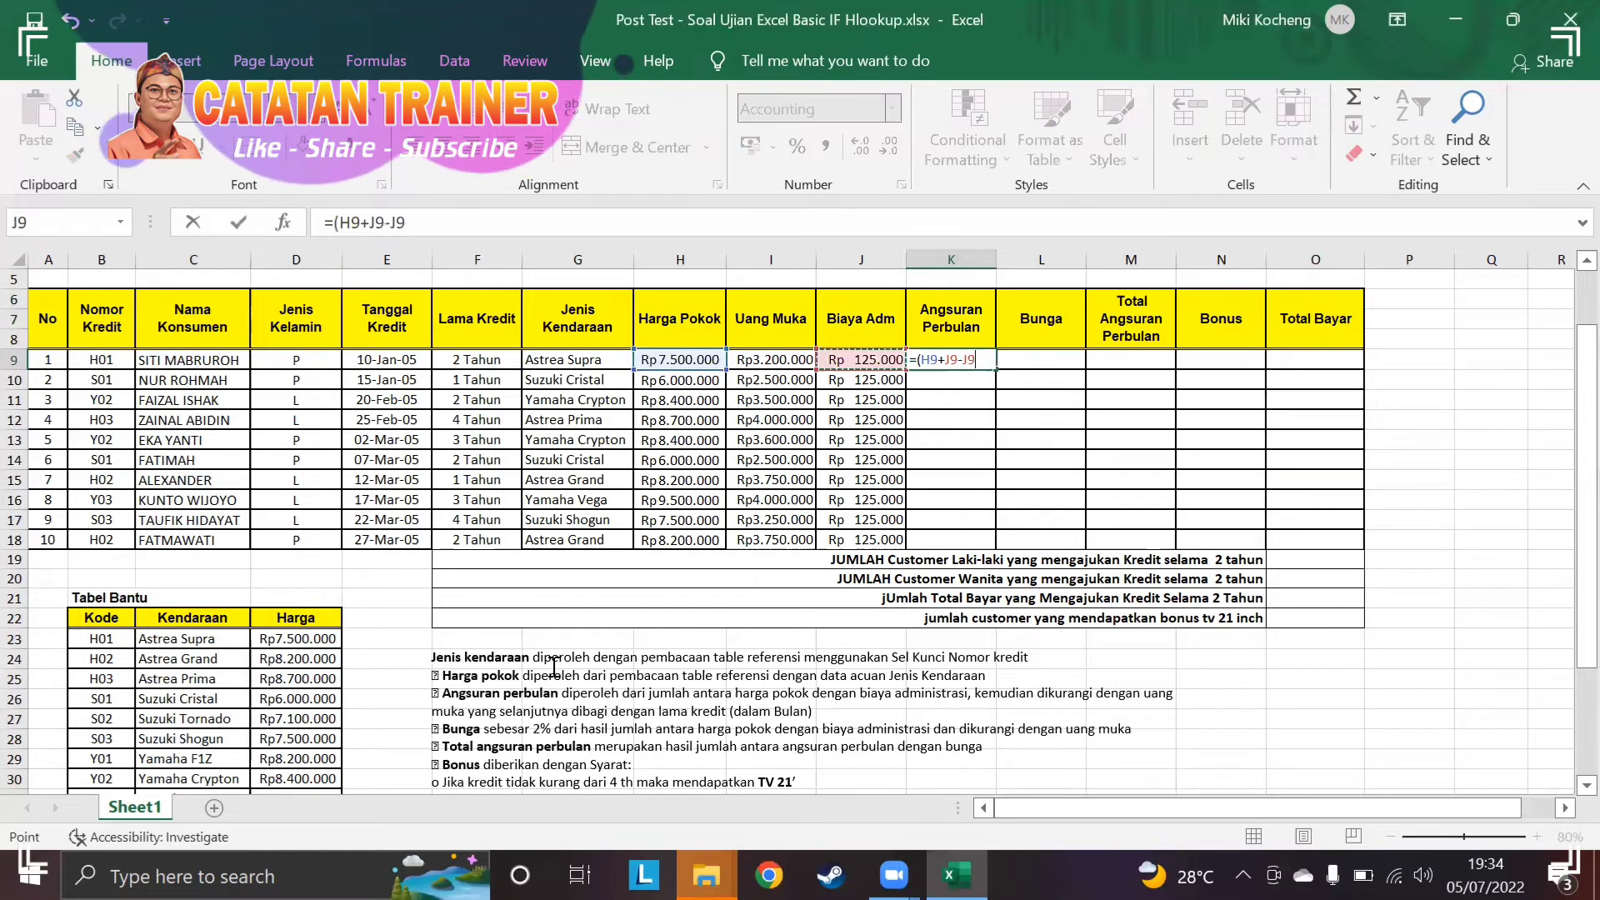
text())
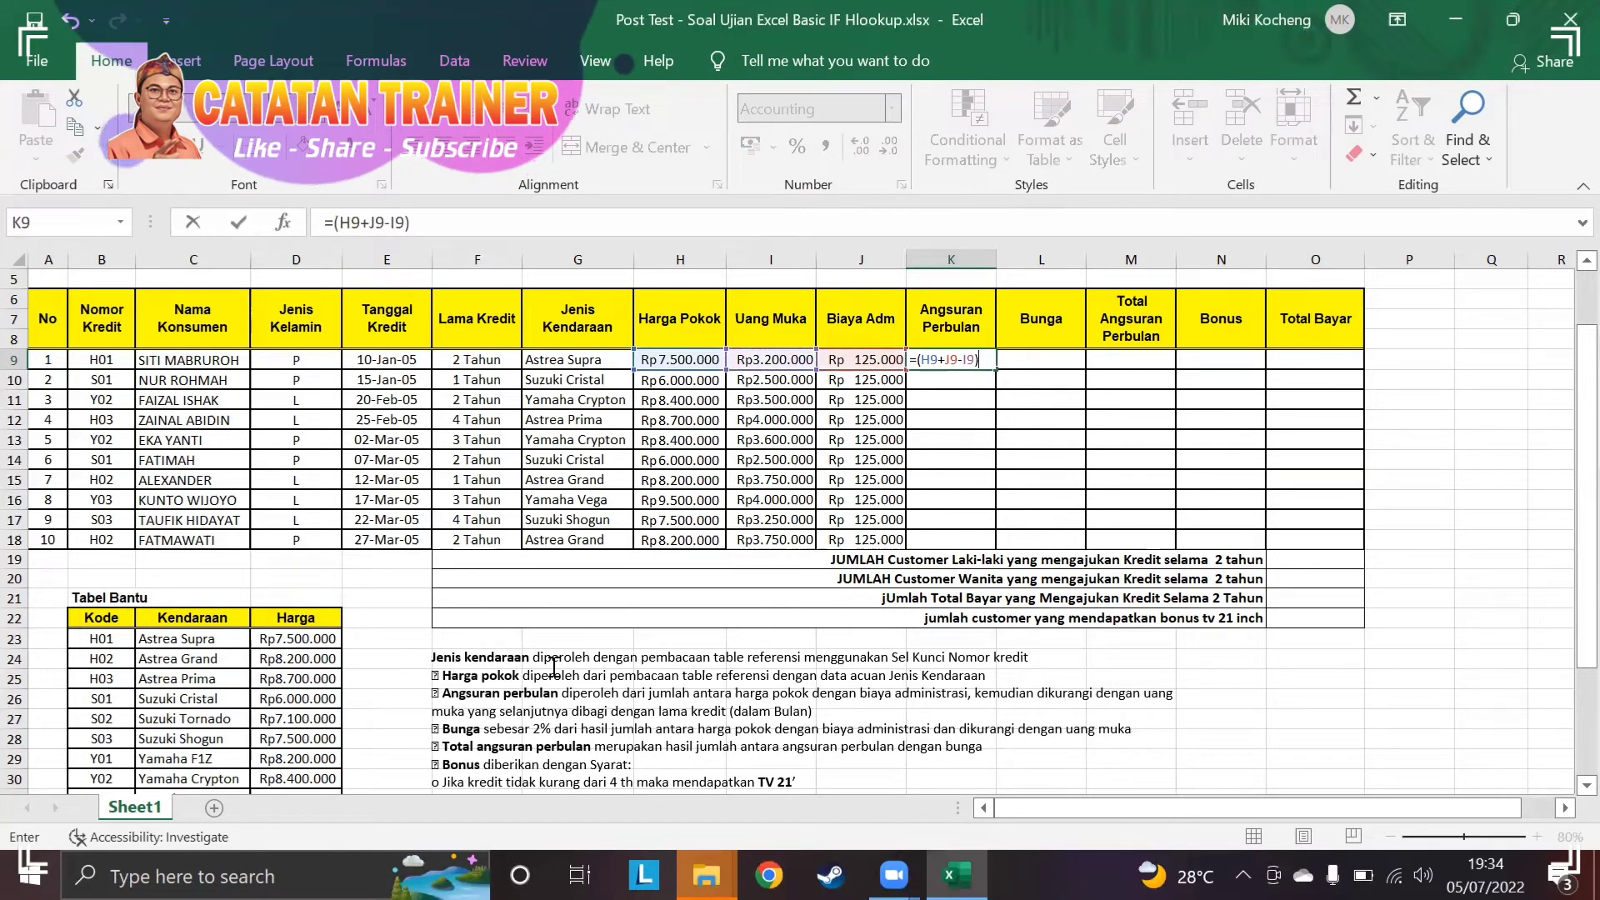
Complete the K9 formula by dividing by the credit length in months, (F9*12), and fill it down through K18.
text(/)
text(()
click(497, 357)
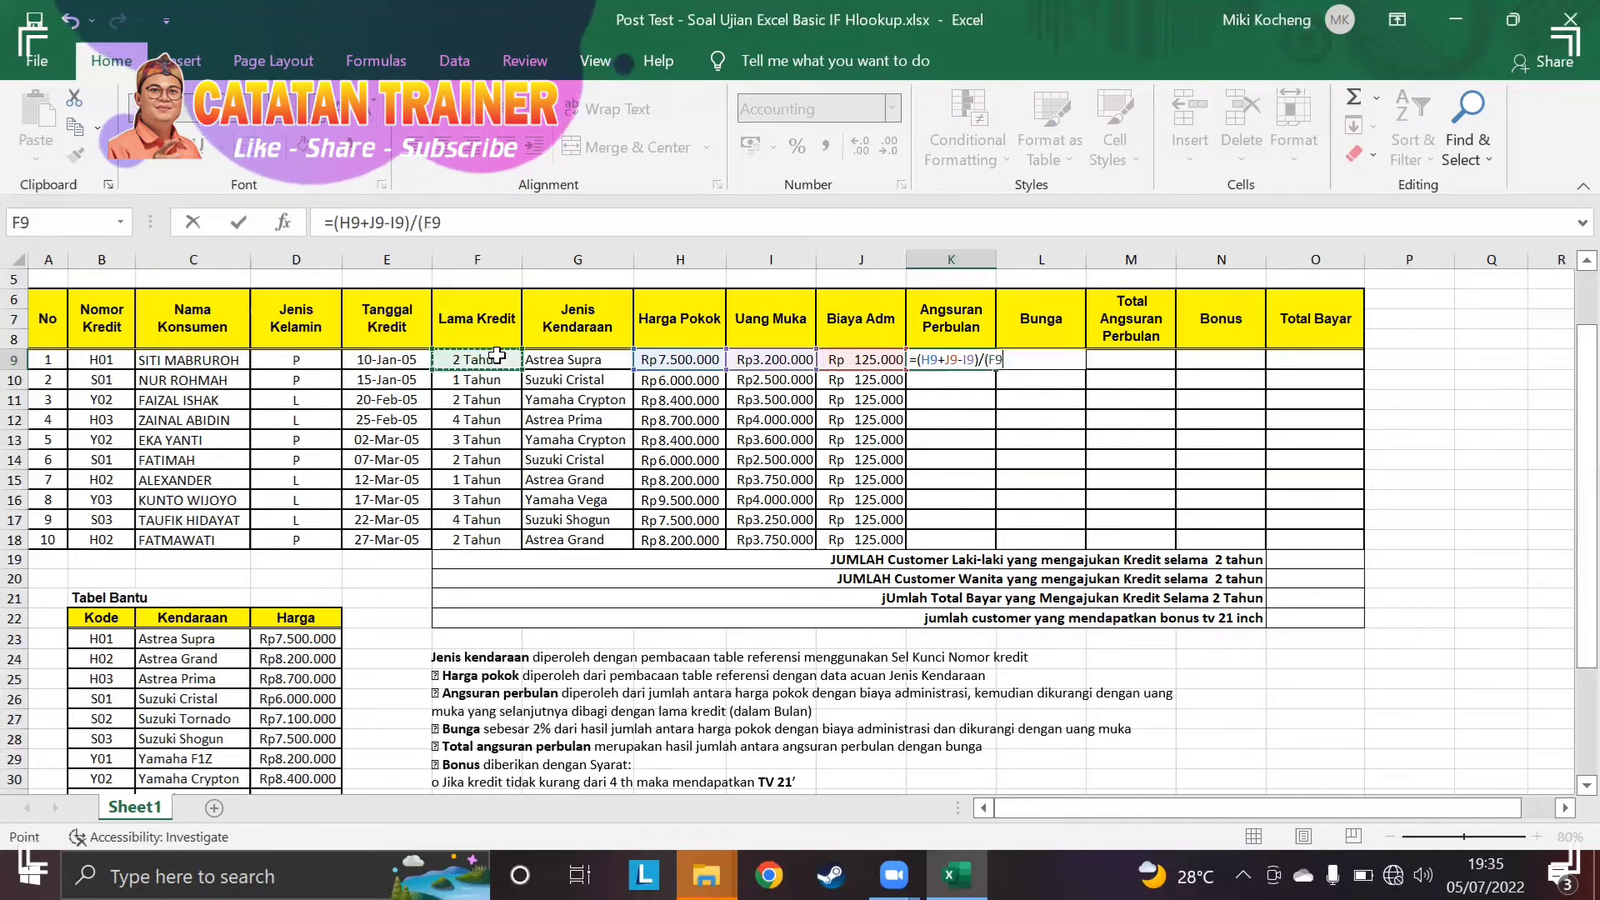
text(*)
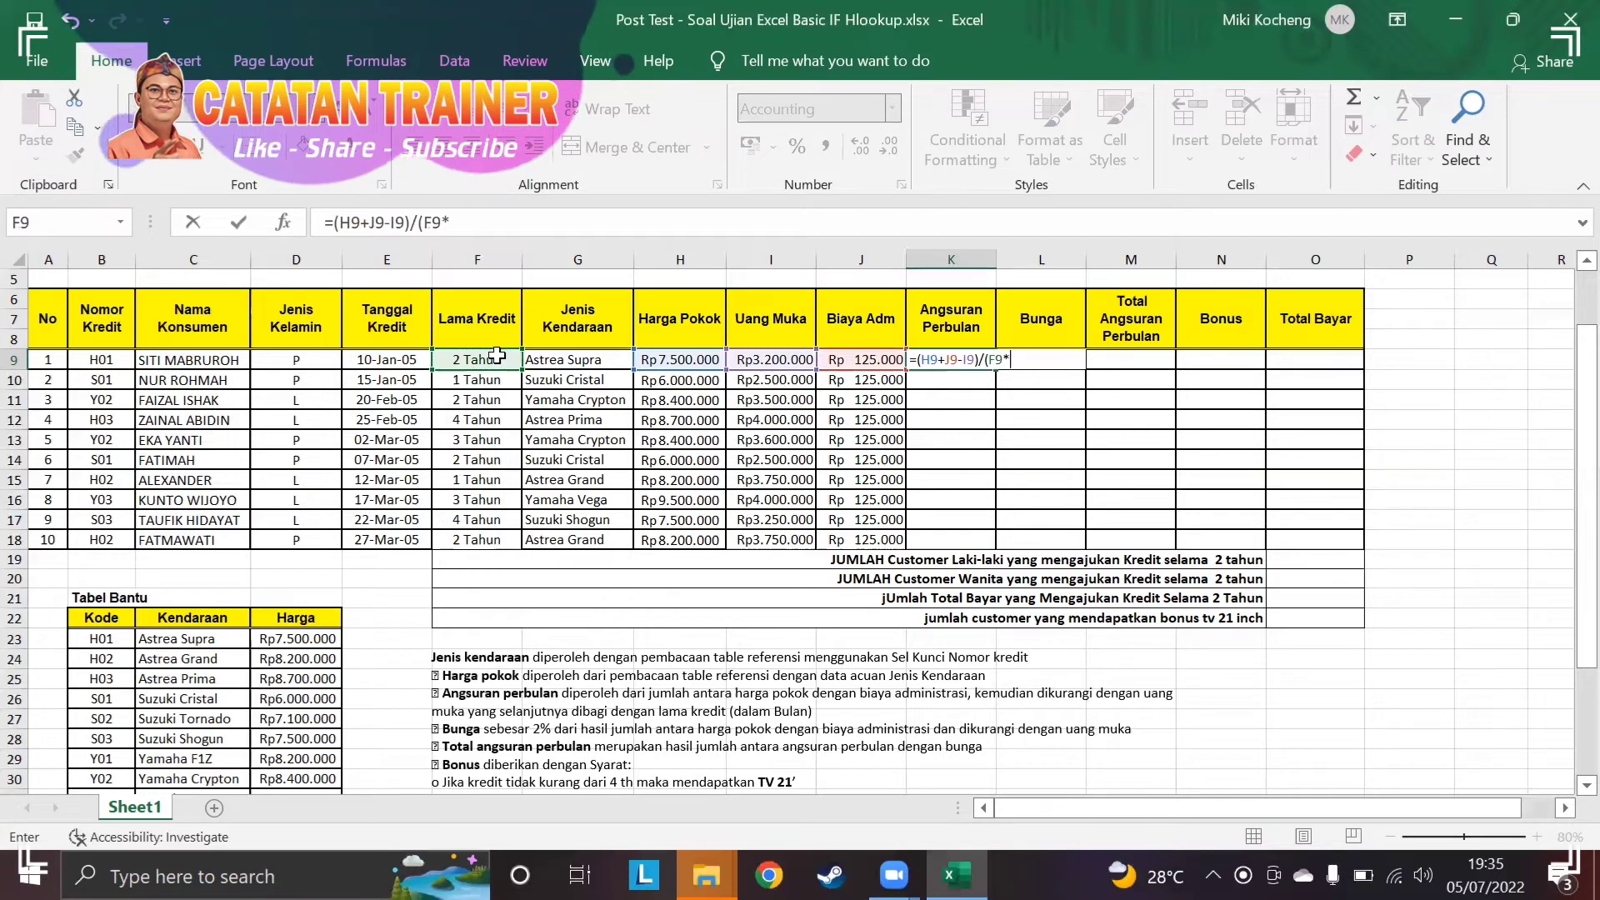
text(12)
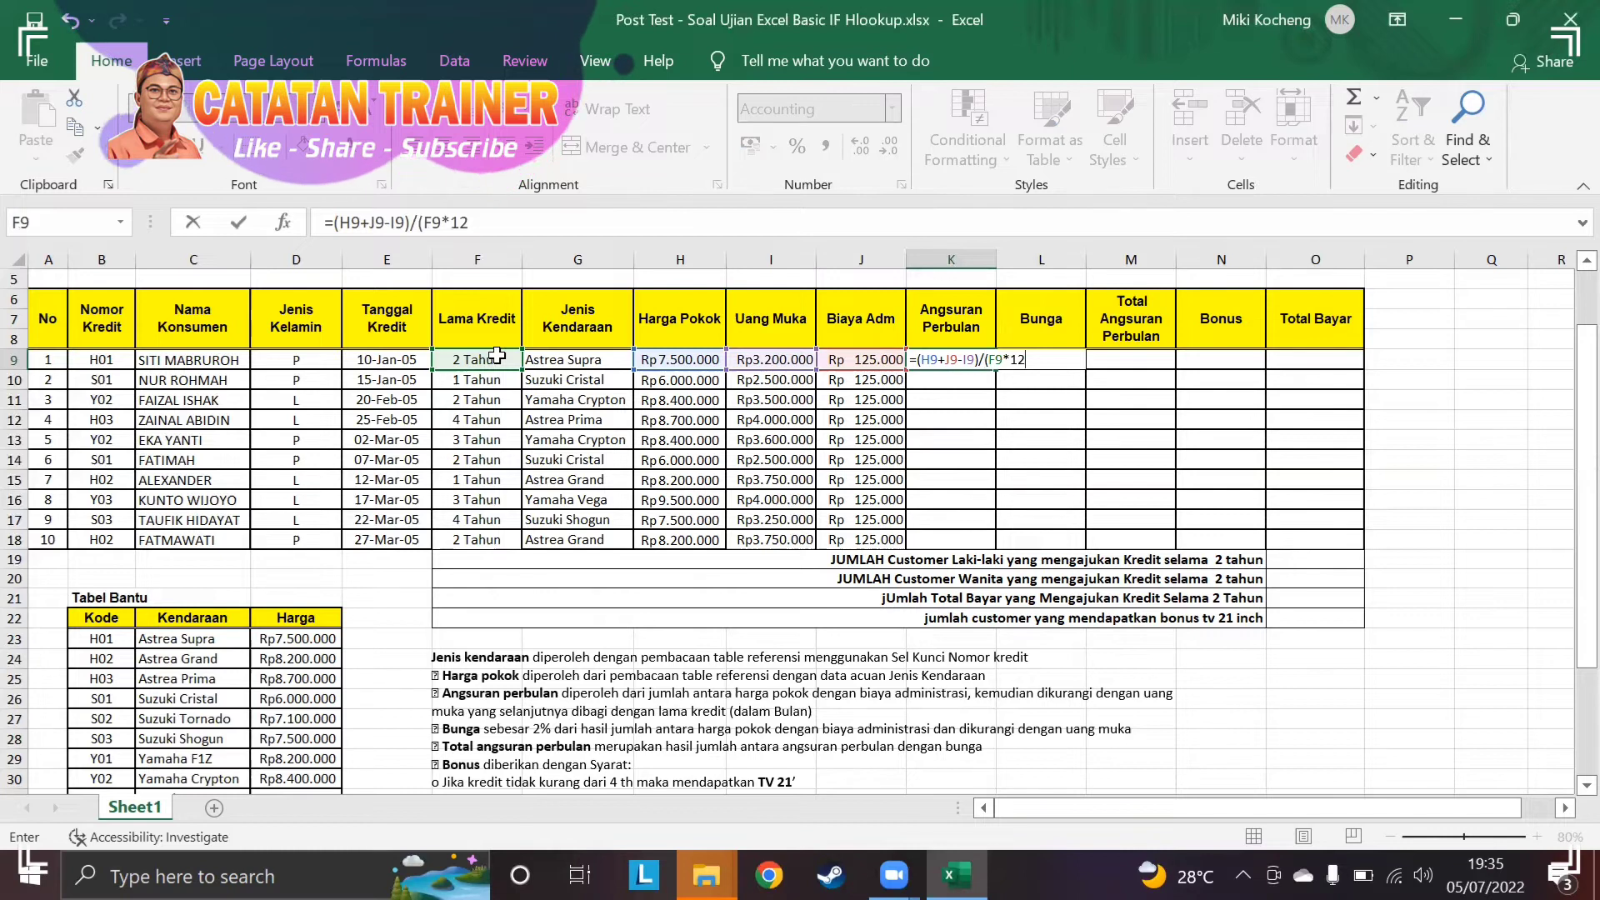
text())
key(Return)
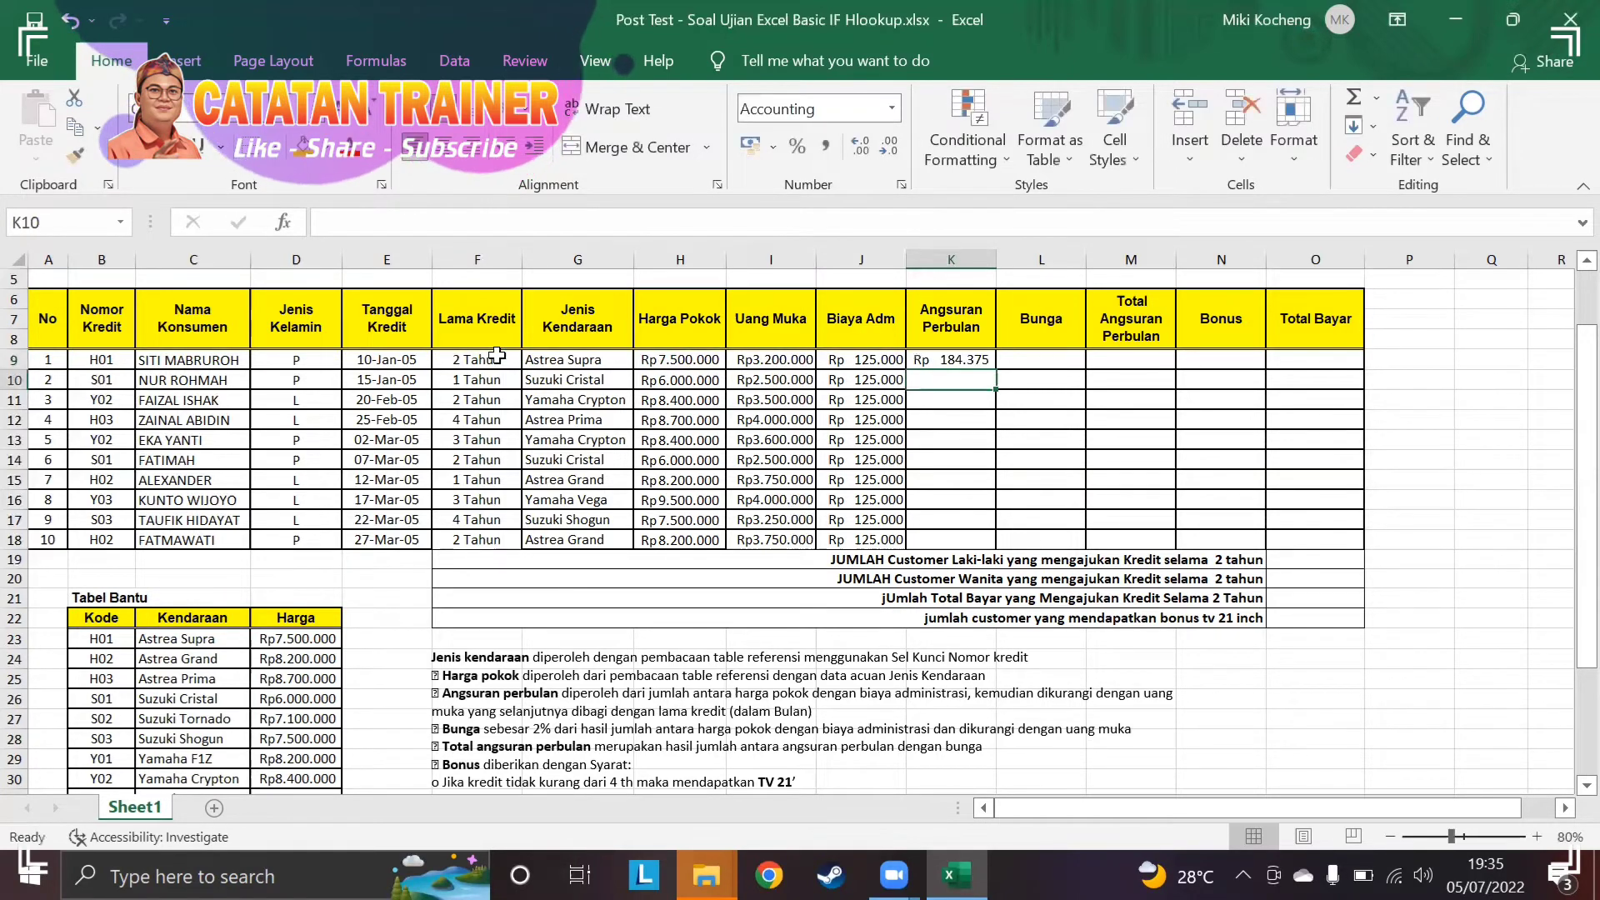
click(937, 358)
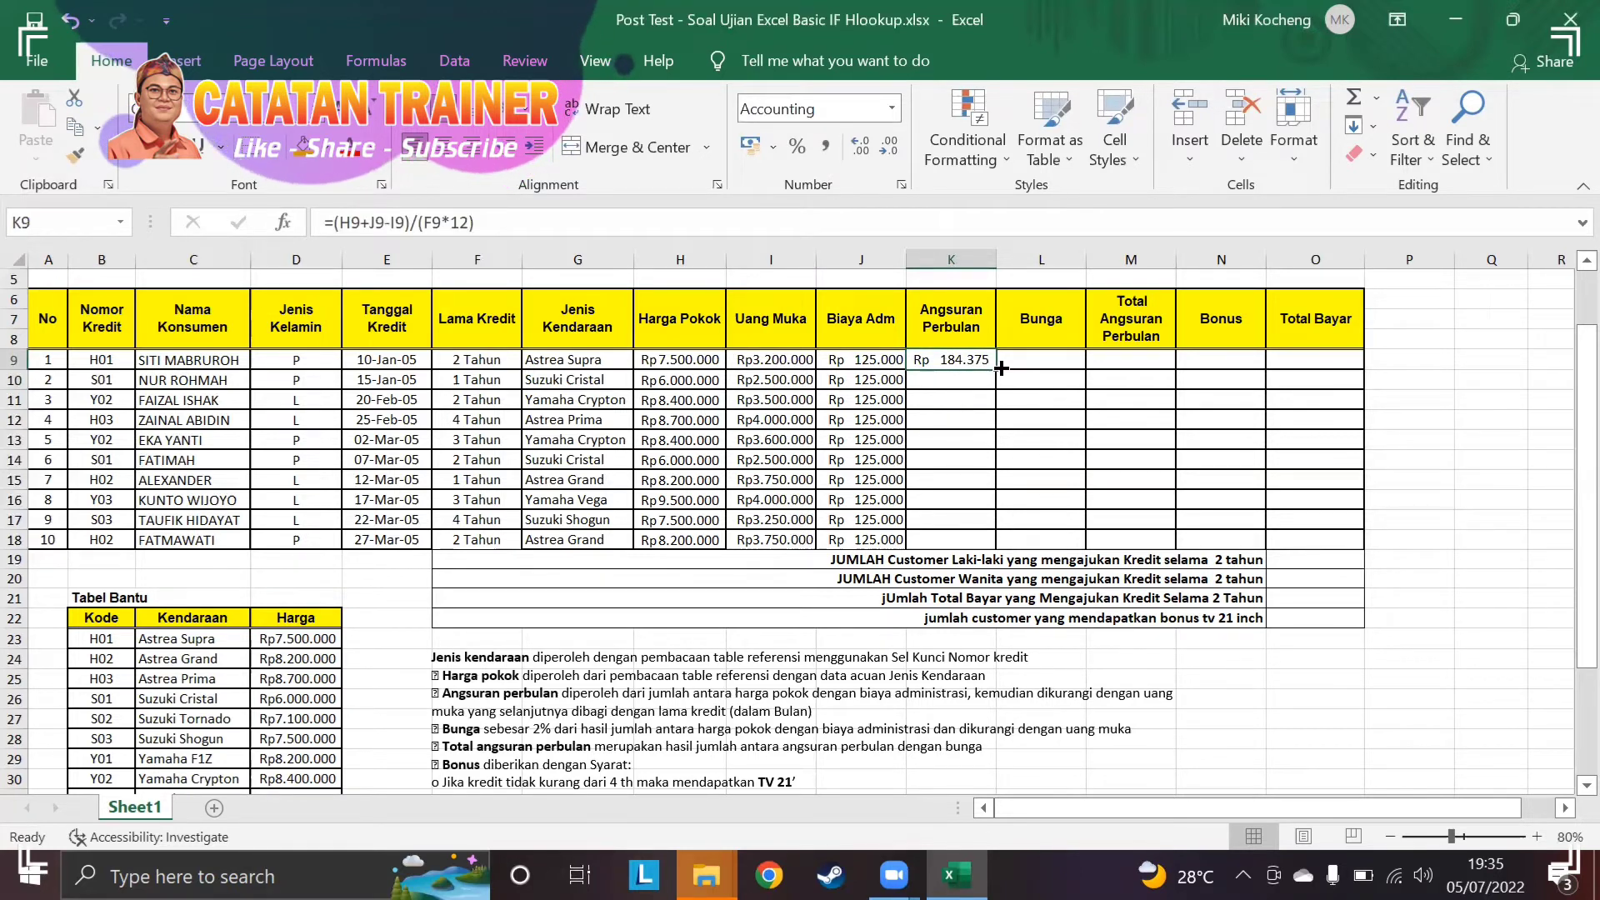
drag(1001, 367, 970, 550)
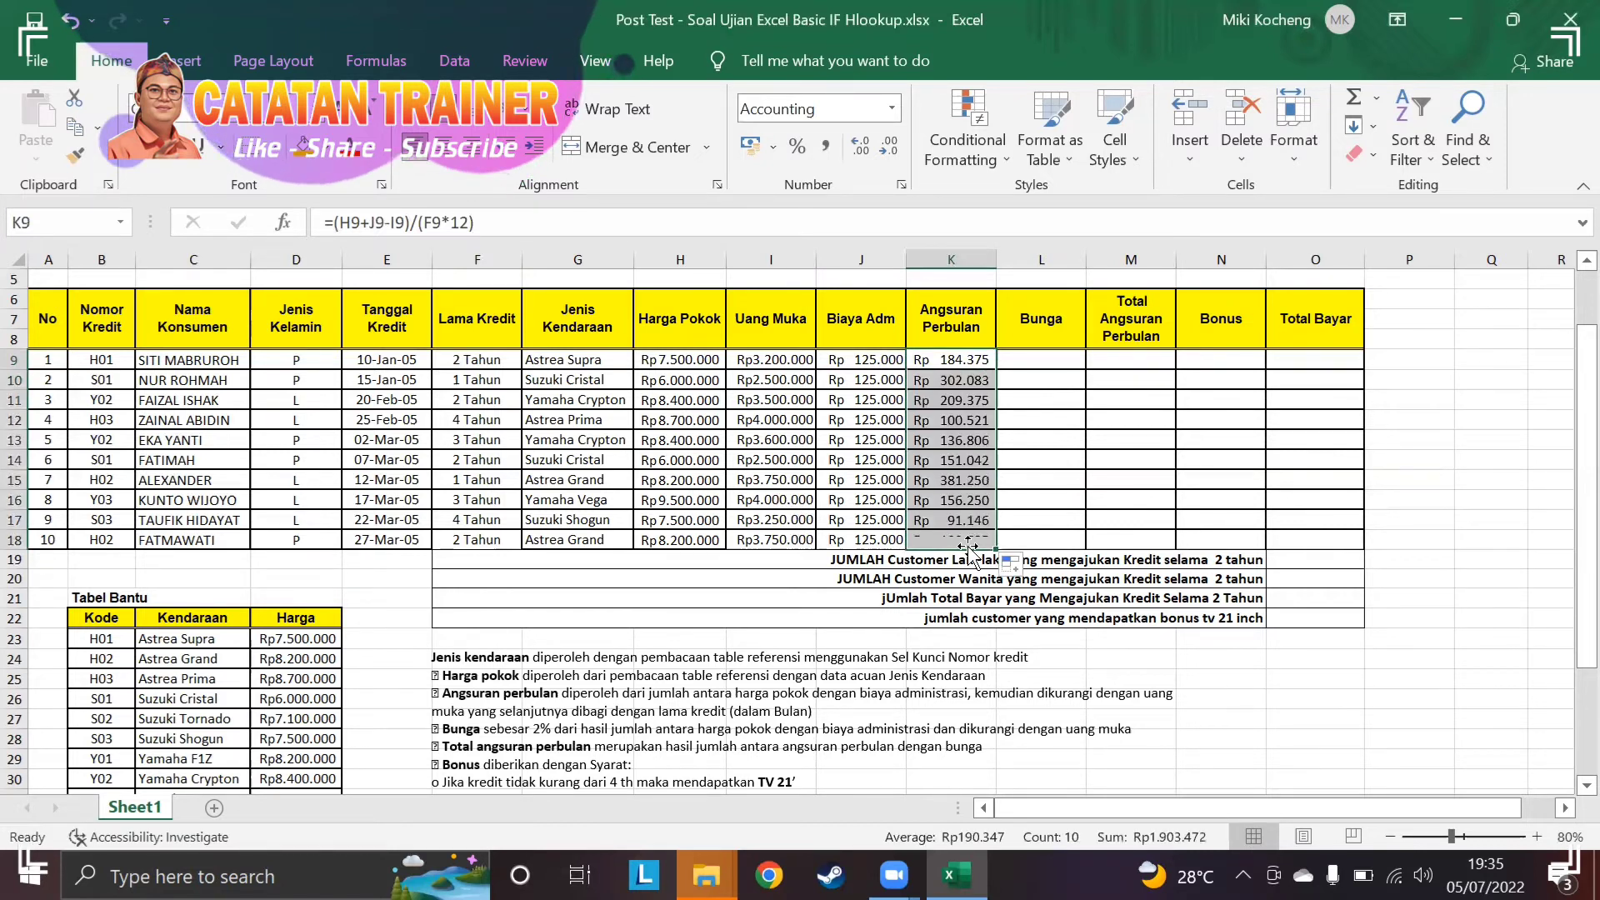
Enter =2%*(H9+J9-I9) in L9 under Bunga and fill it down through L18.
click(1074, 367)
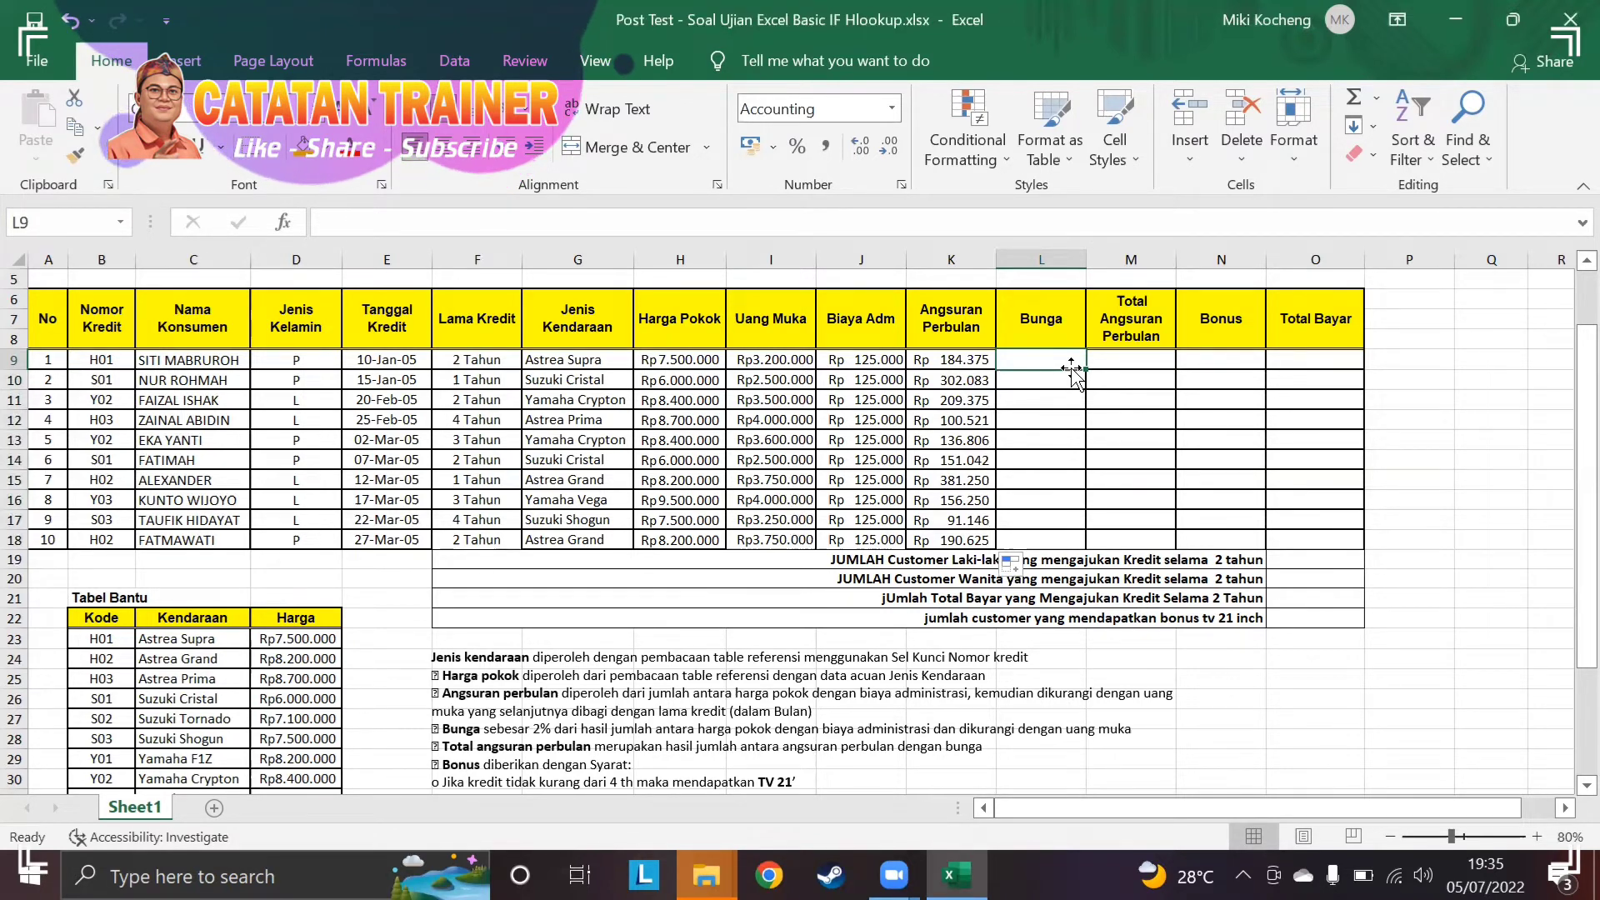
text(=)
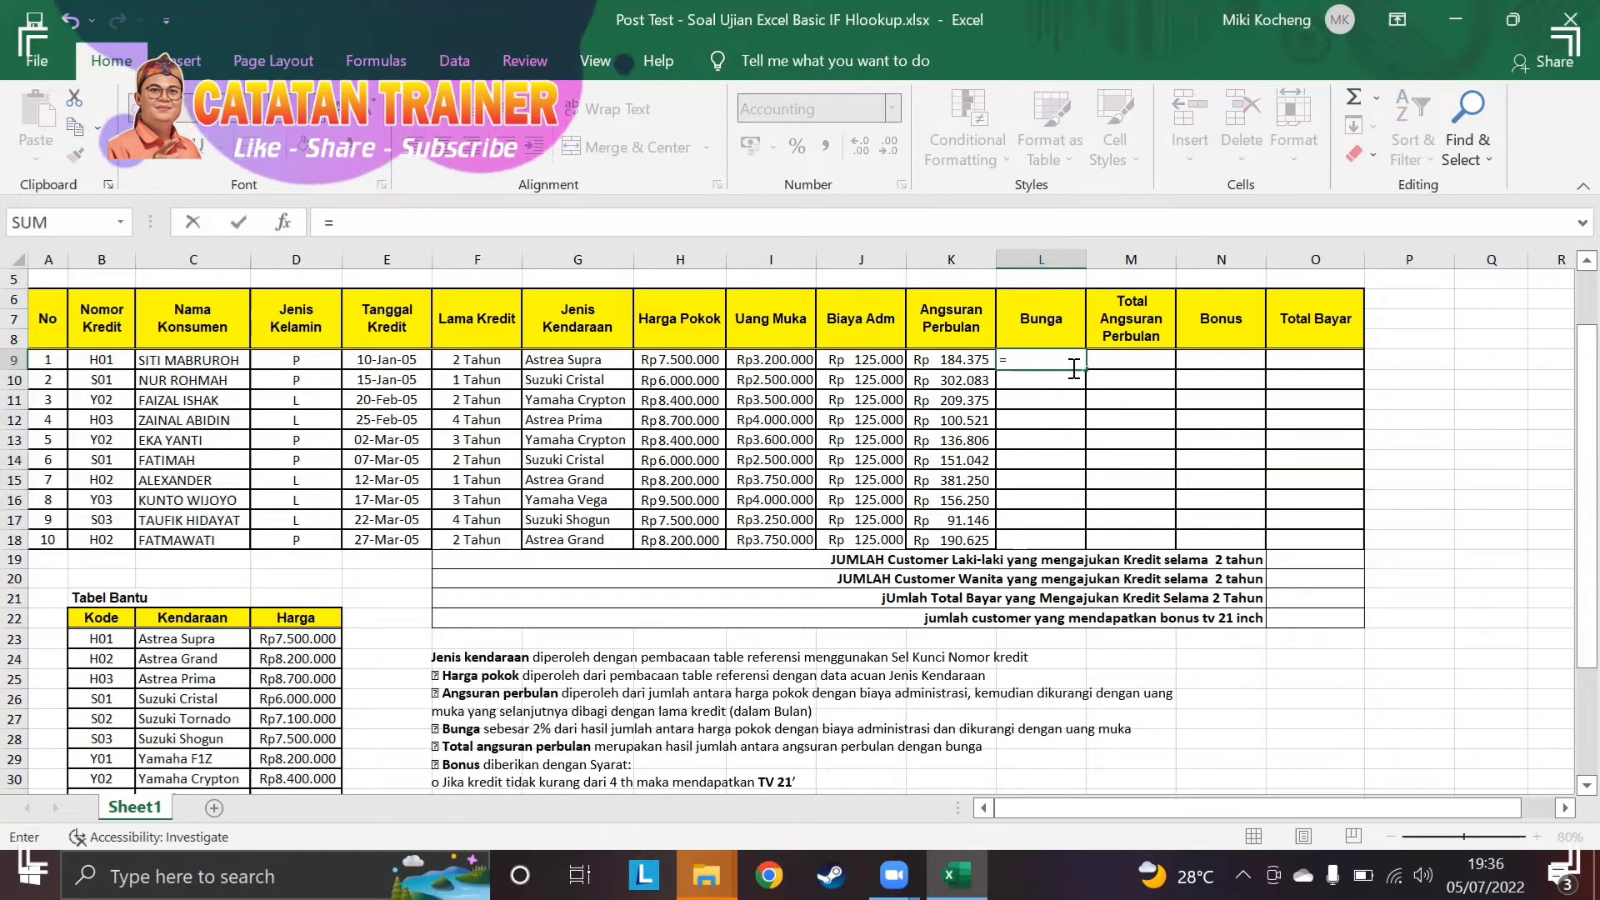
text(2%*()
click(694, 359)
text(+)
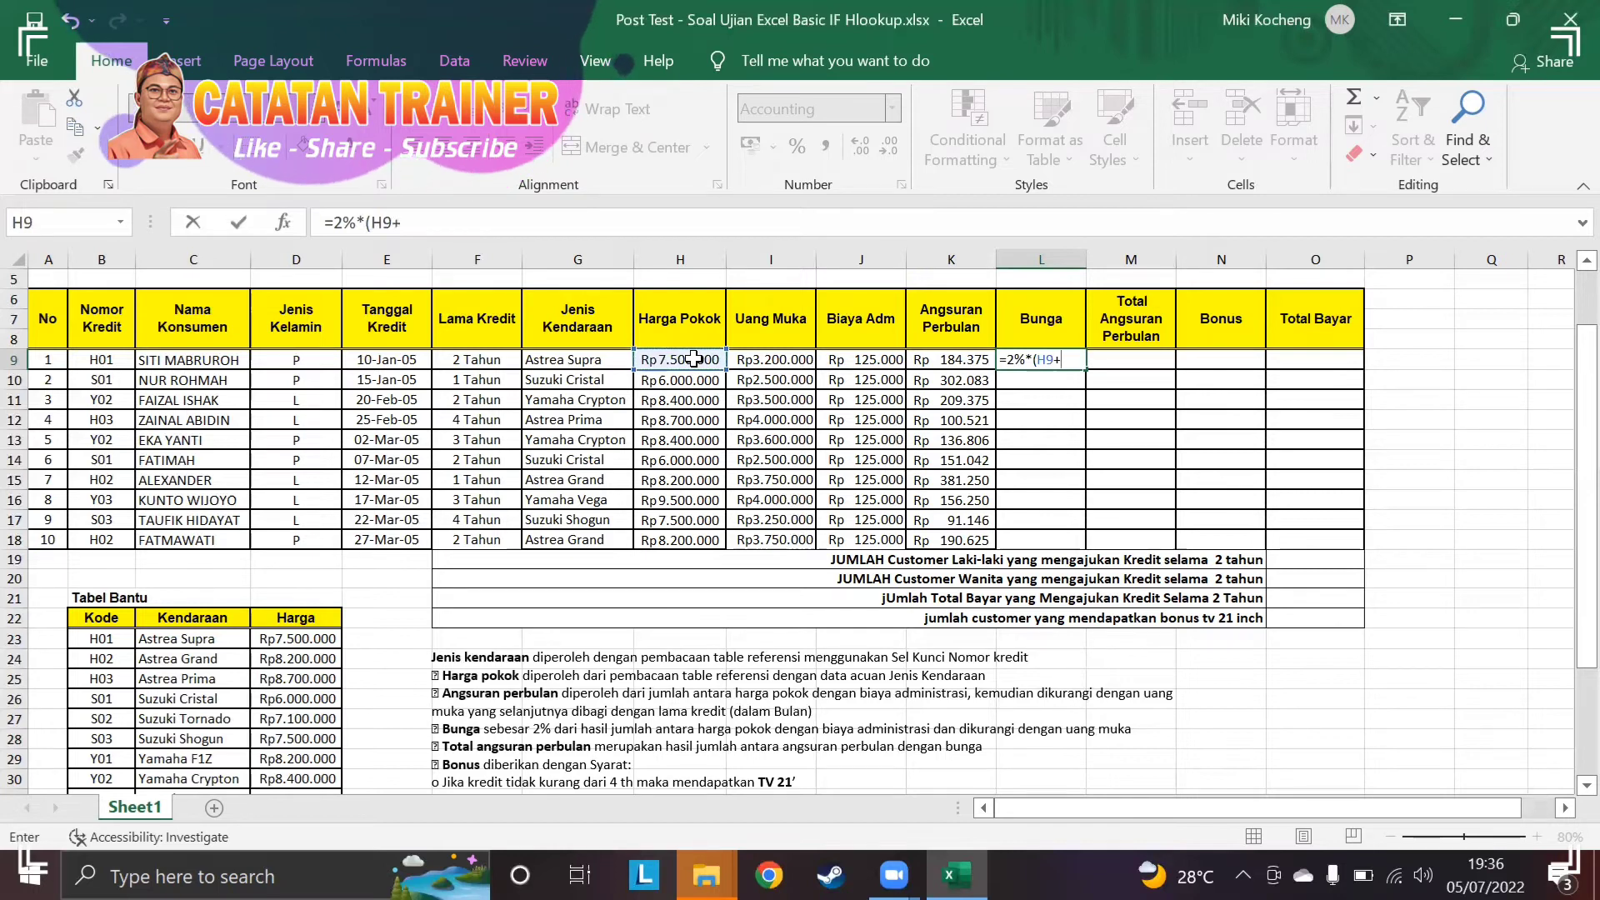
click(860, 360)
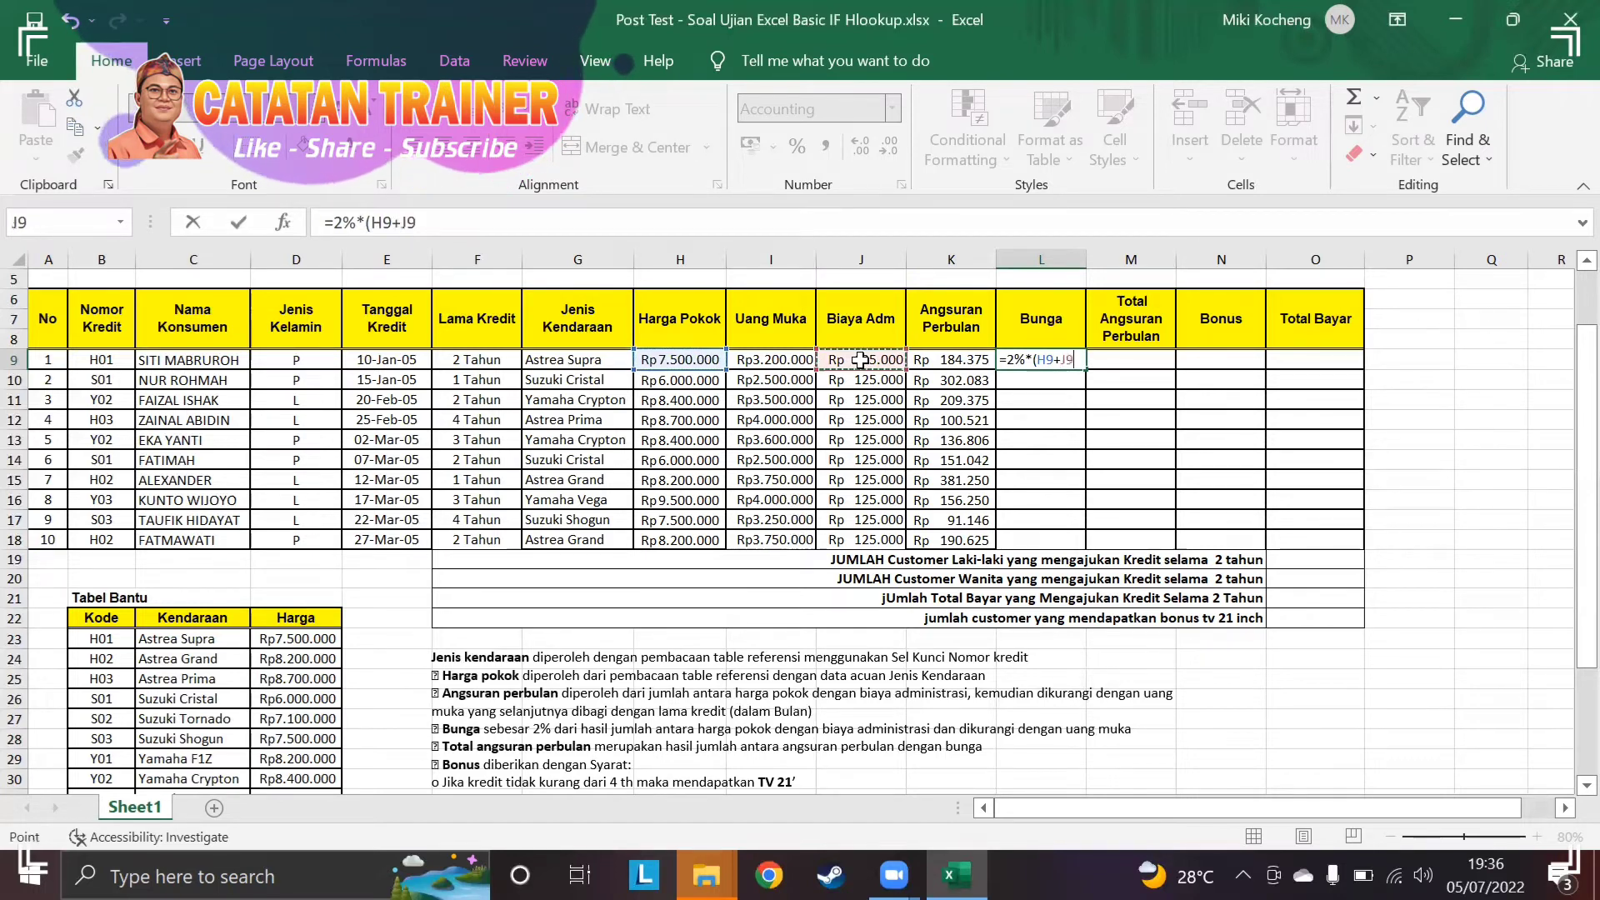
text(-)
click(790, 358)
text())
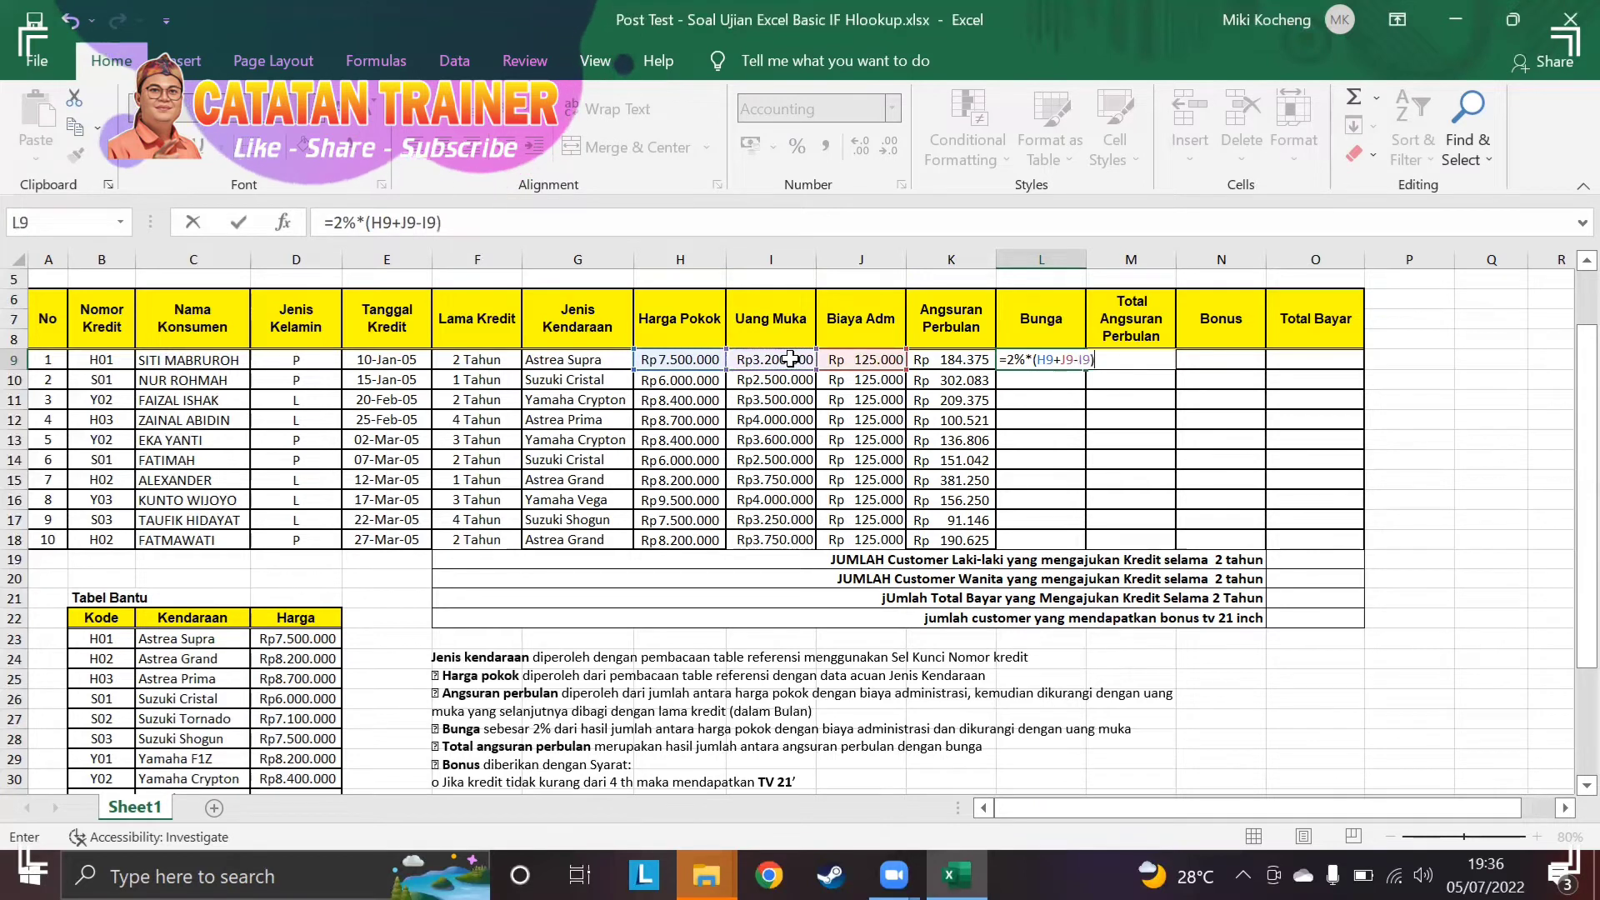
key(Return)
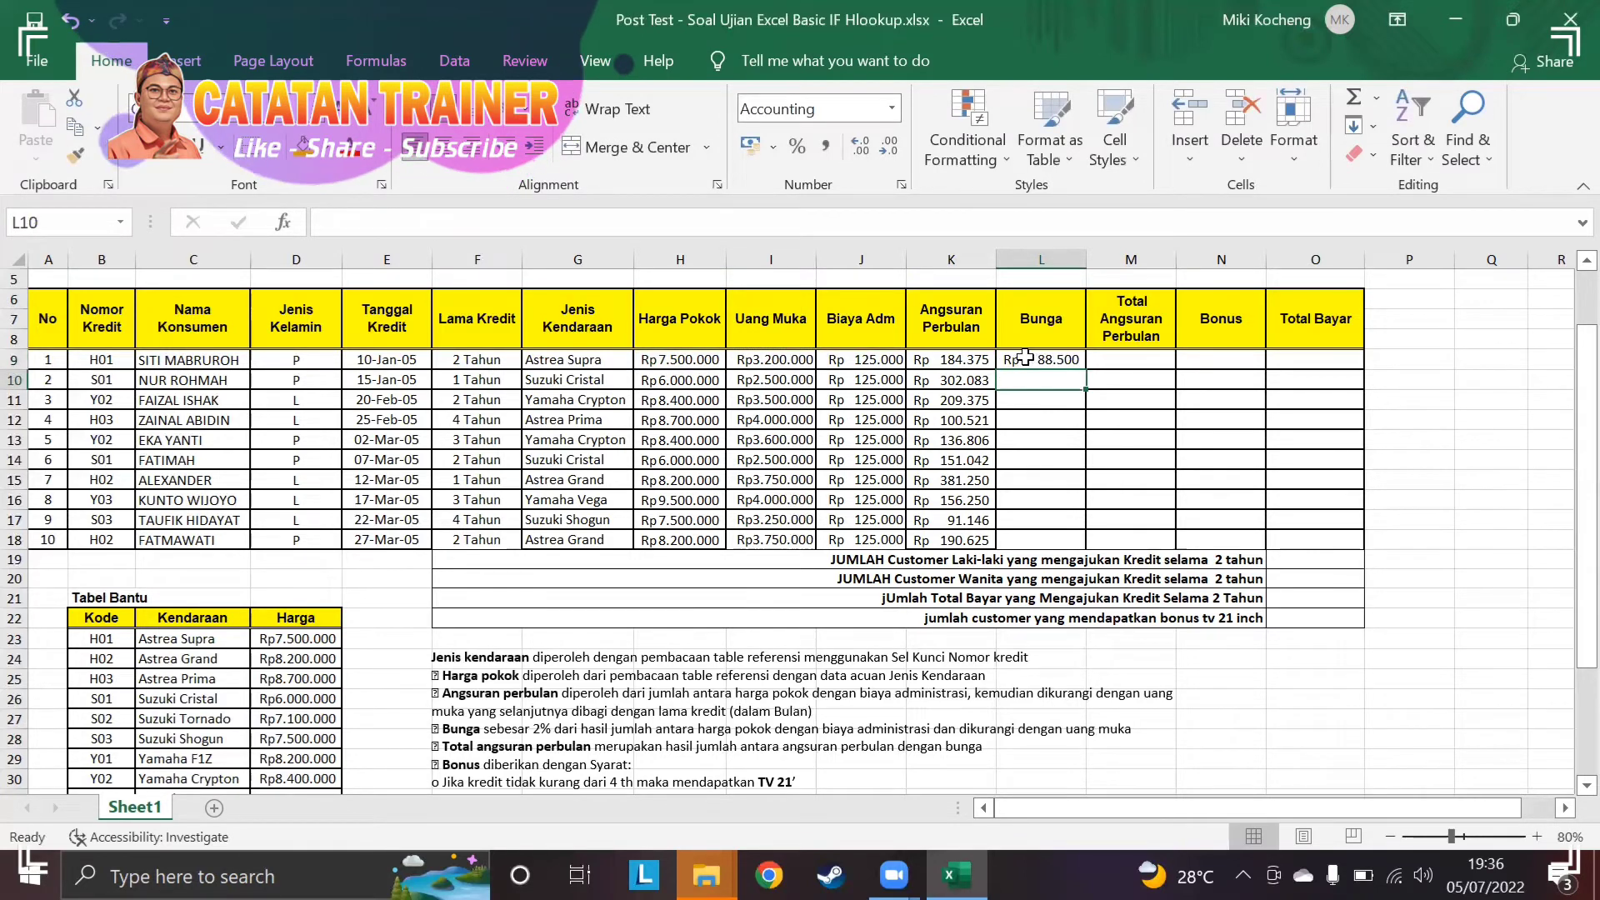
click(1063, 360)
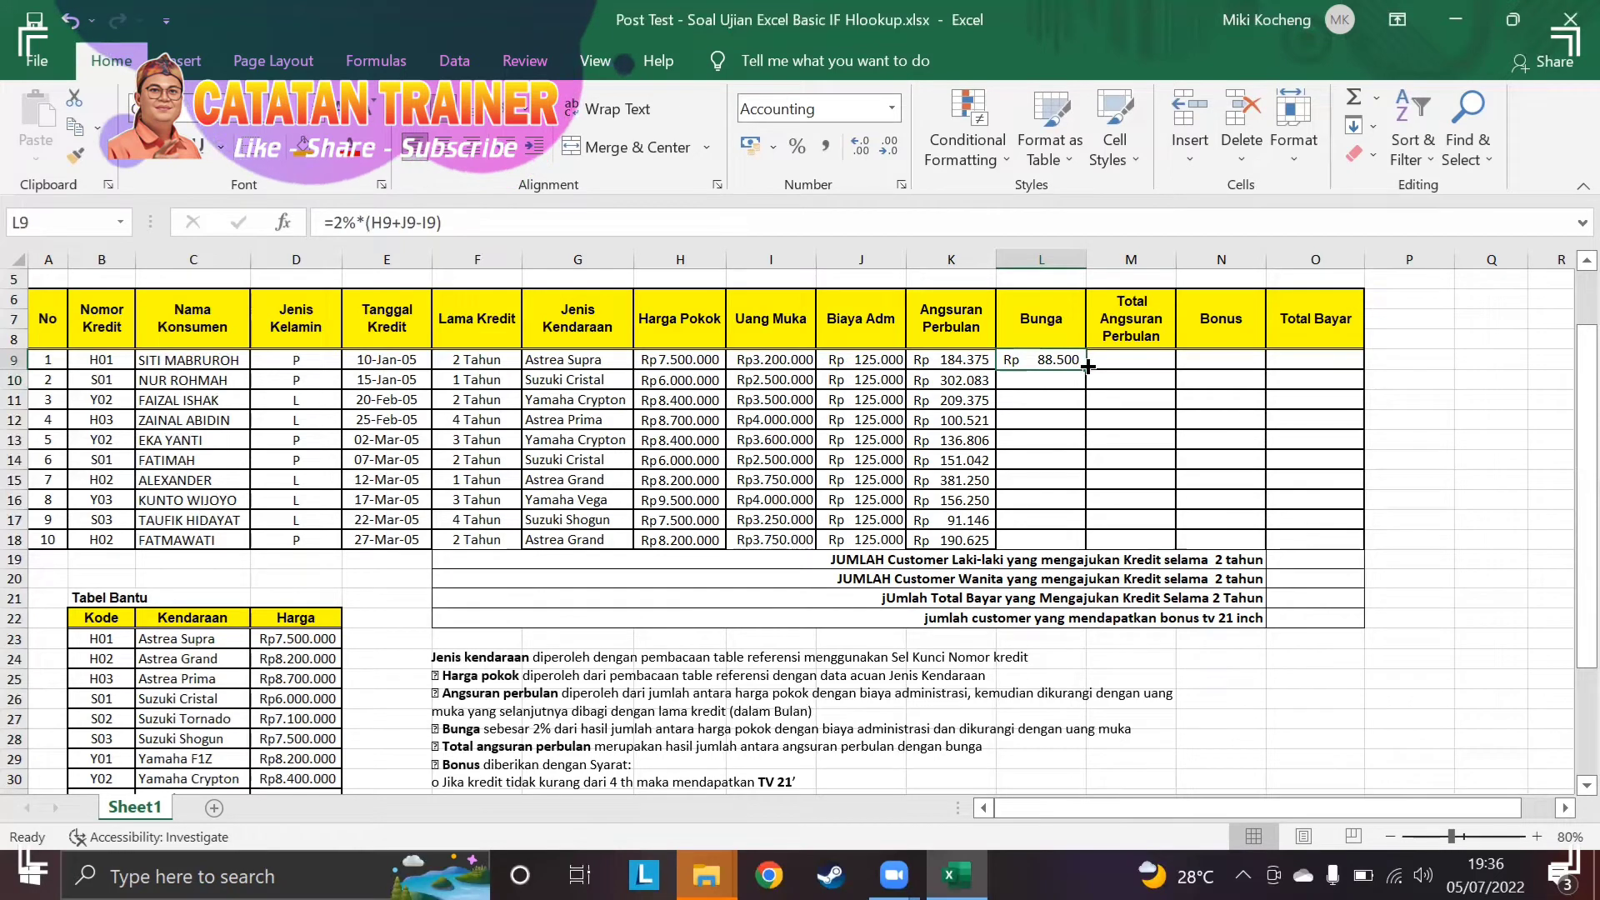
drag(1086, 366, 1057, 540)
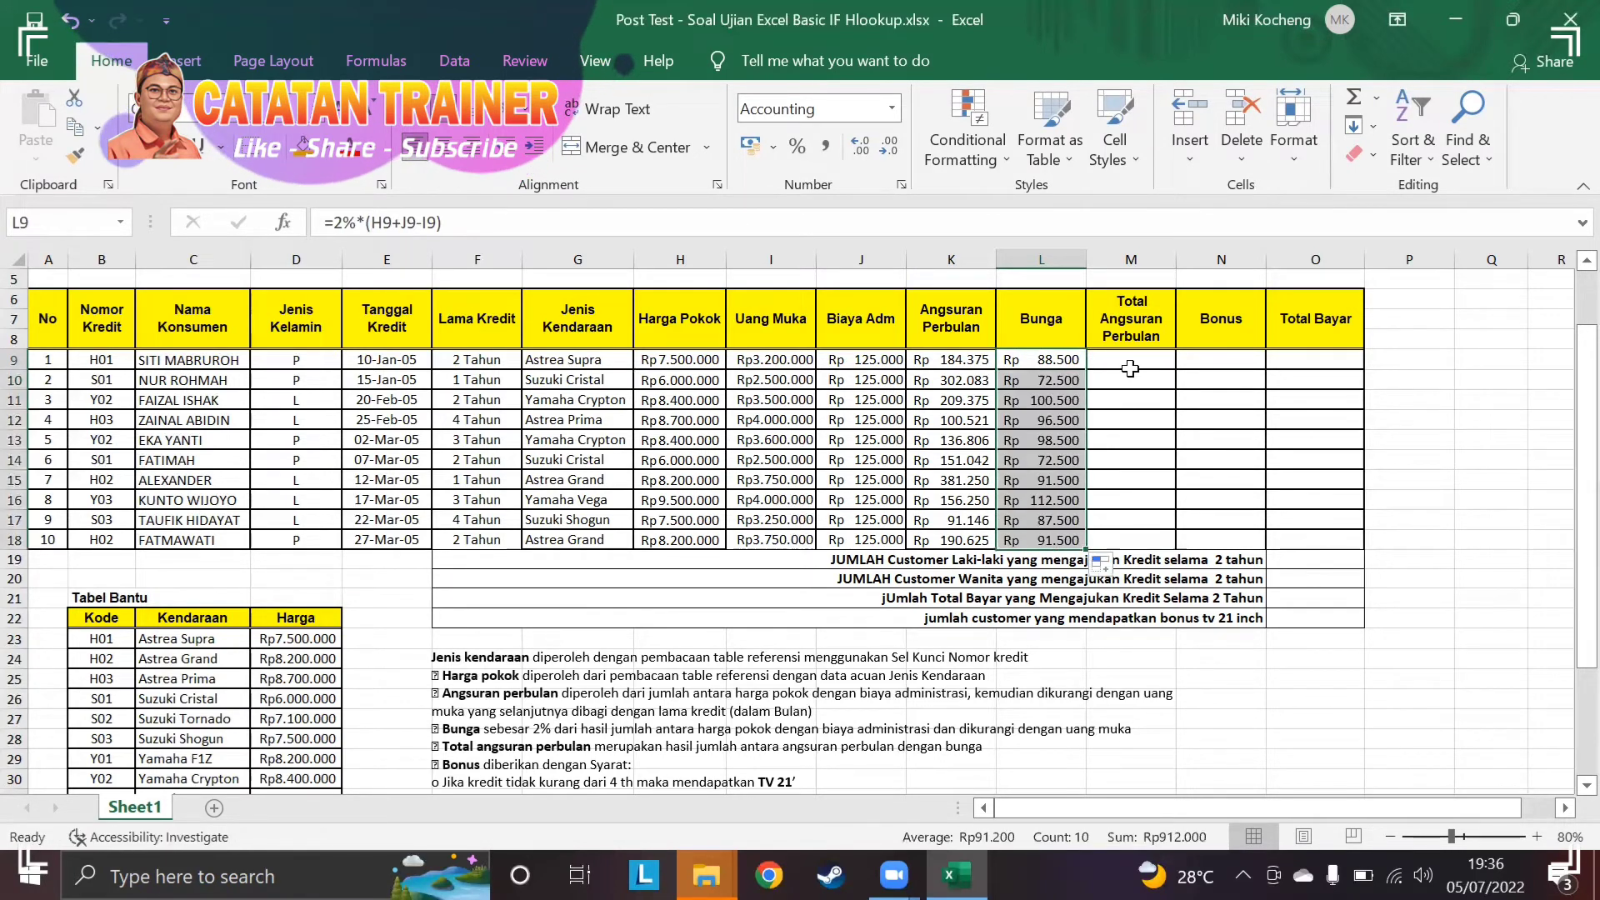
Enter =K9+L9 in M9 under Total Angsuran Perbulan and fill it down through M18.
click(1130, 369)
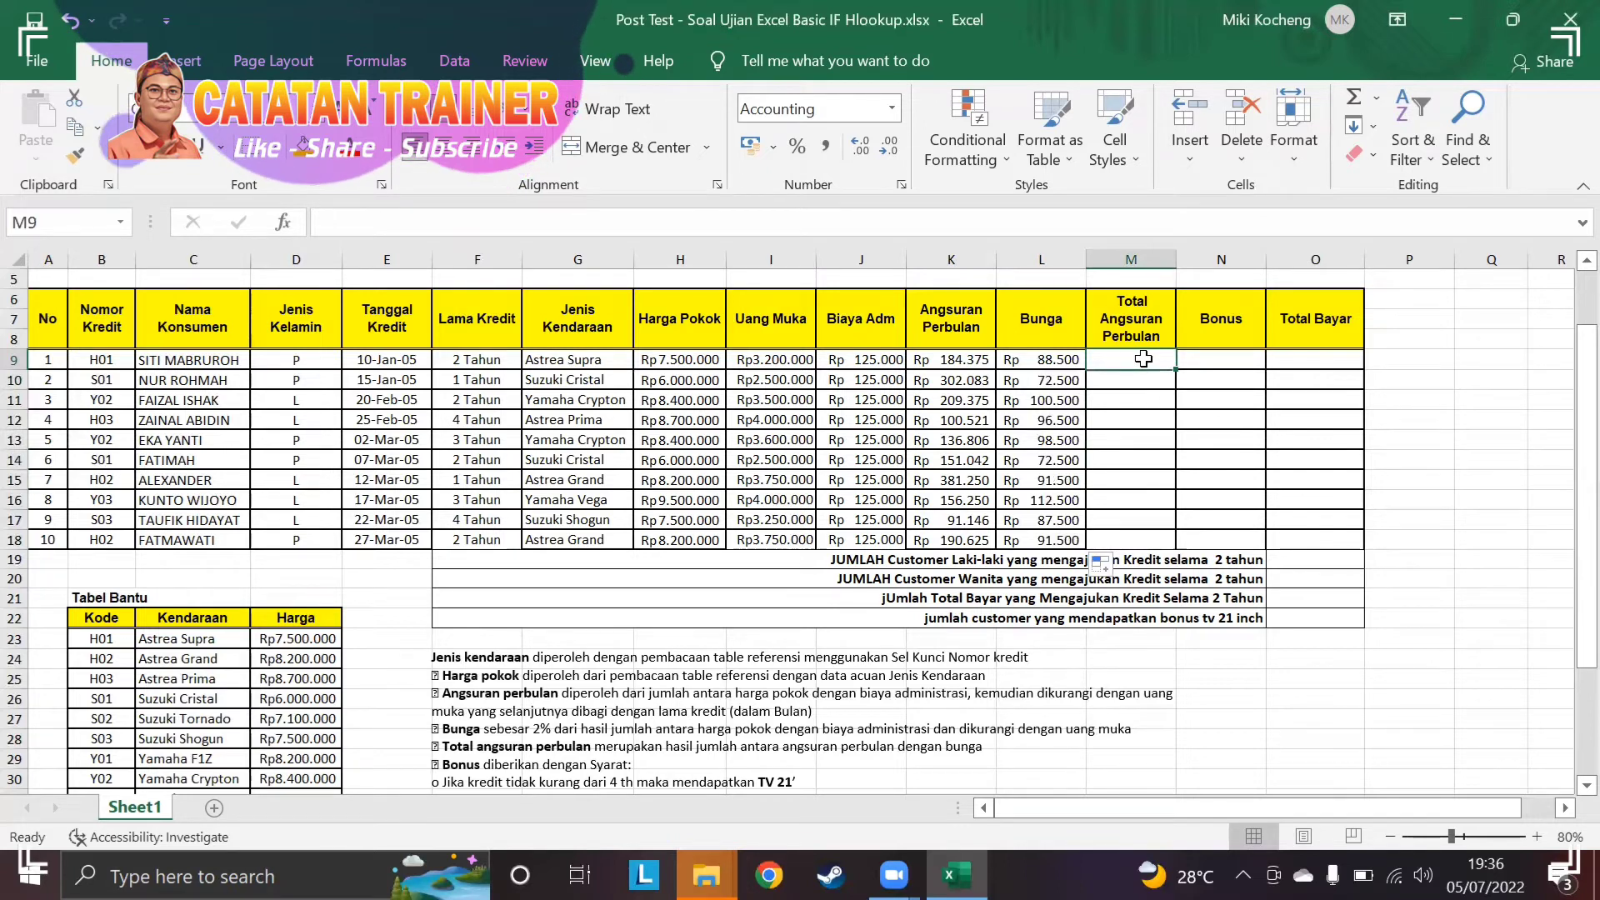
text(=)
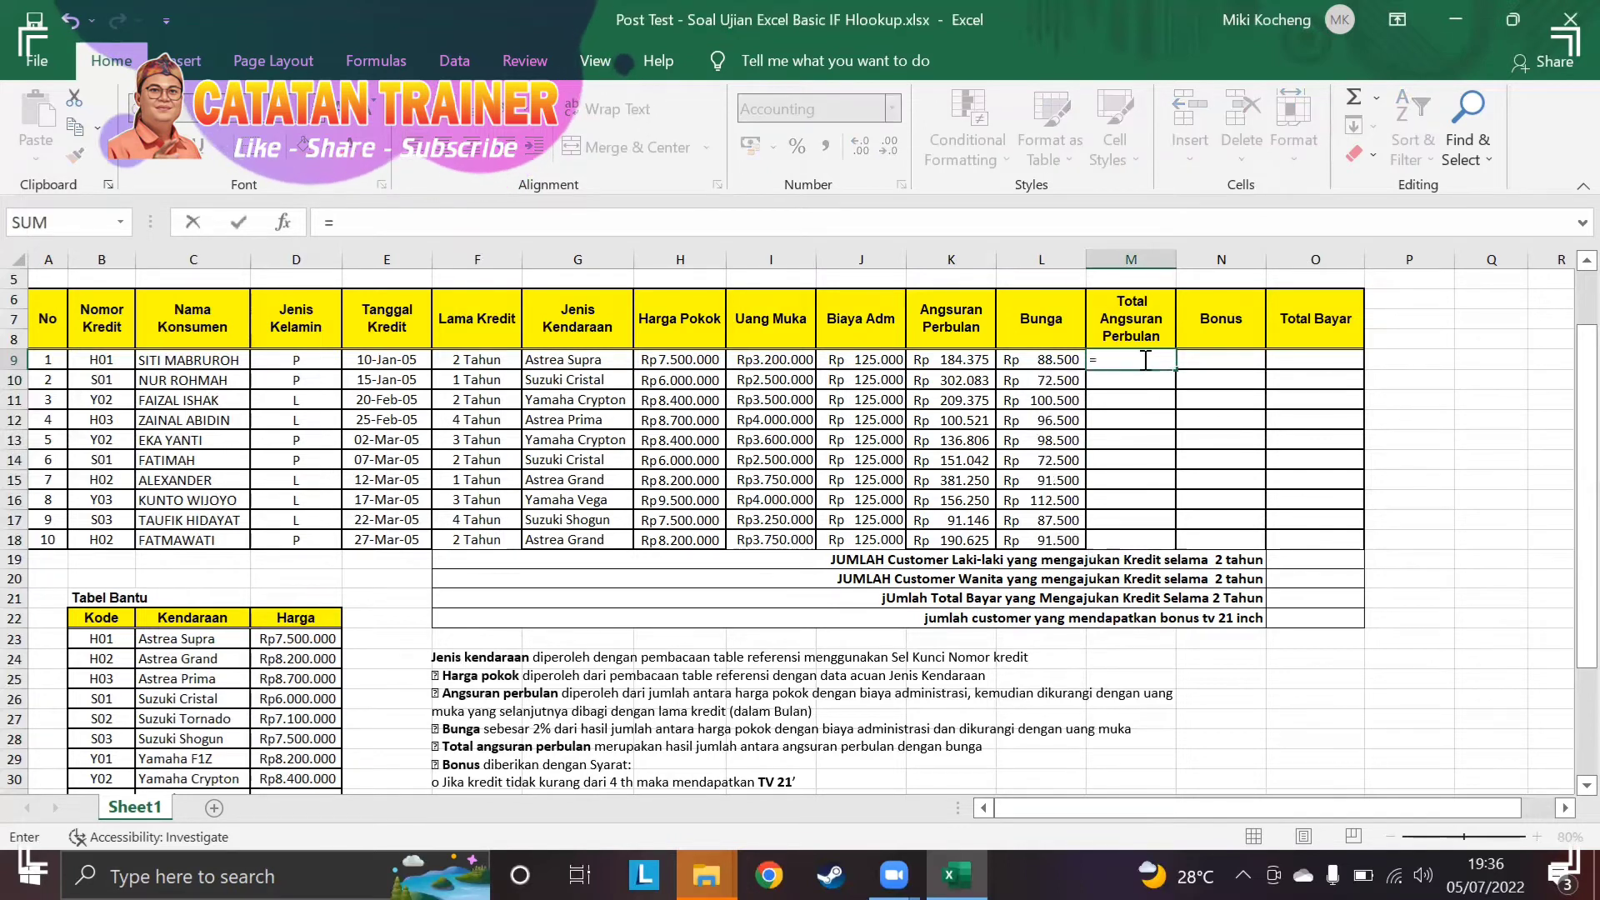
click(956, 359)
text(+)
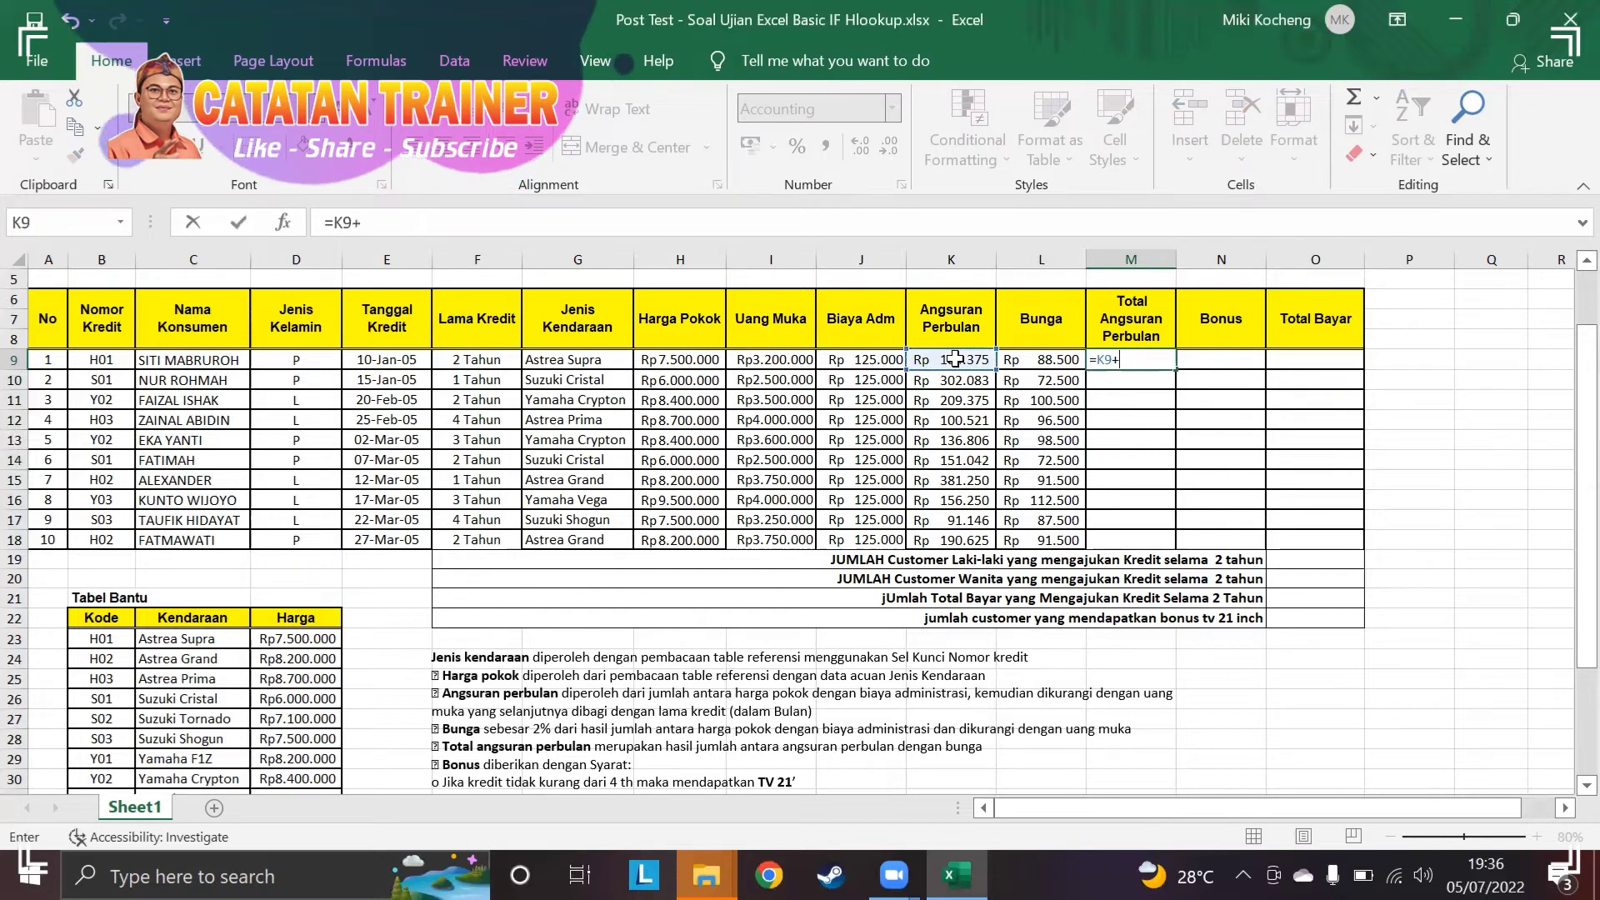
click(1032, 361)
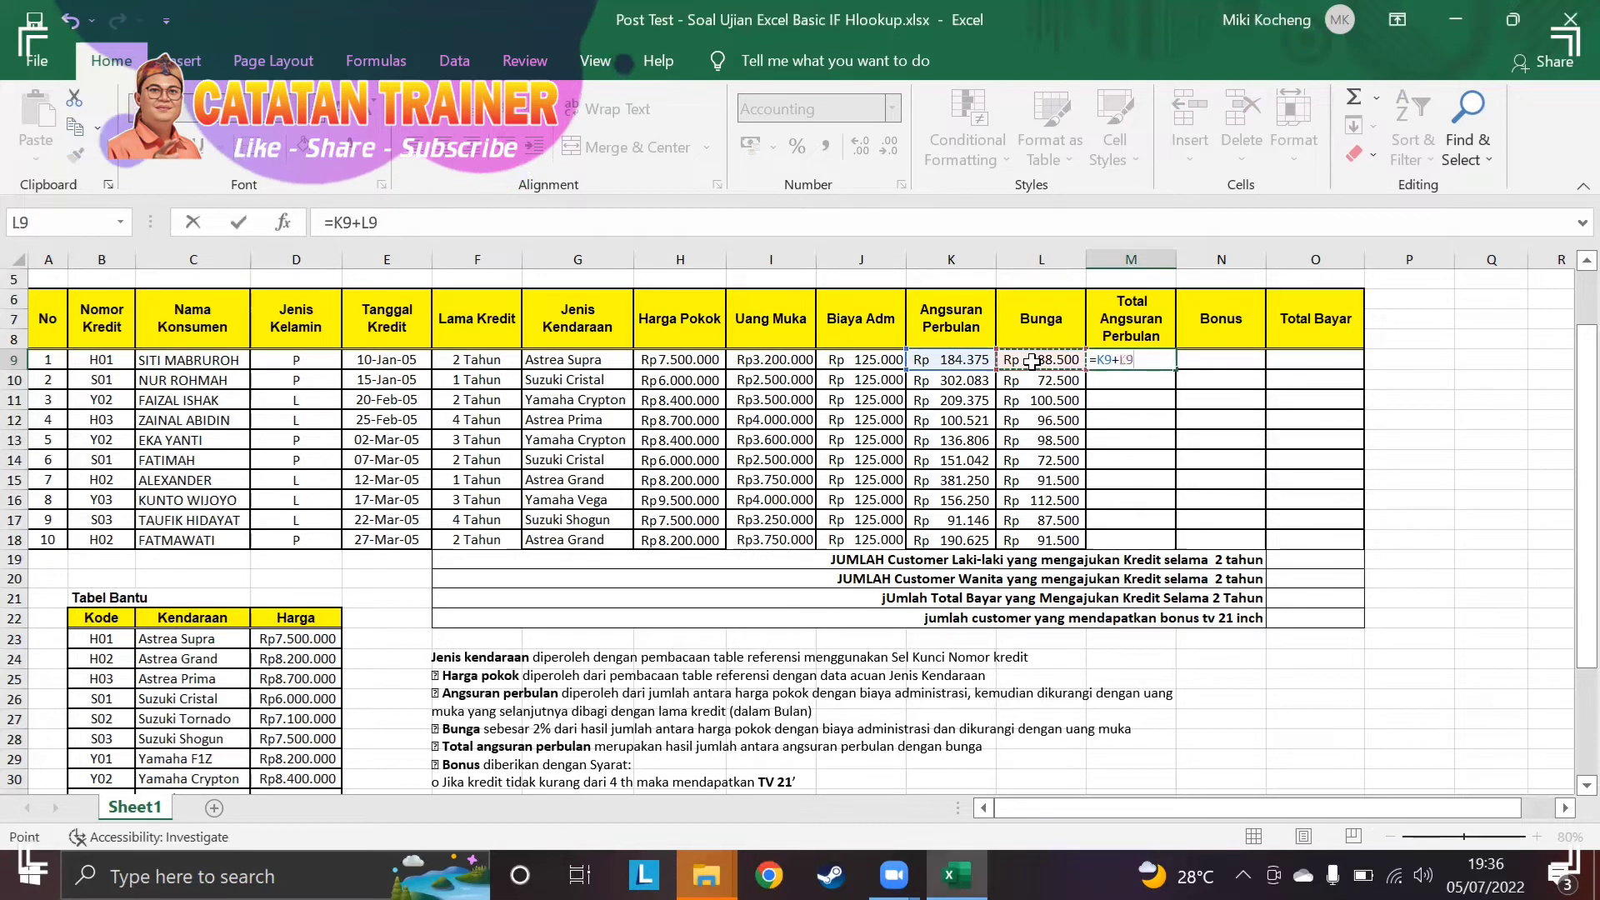
key(Return)
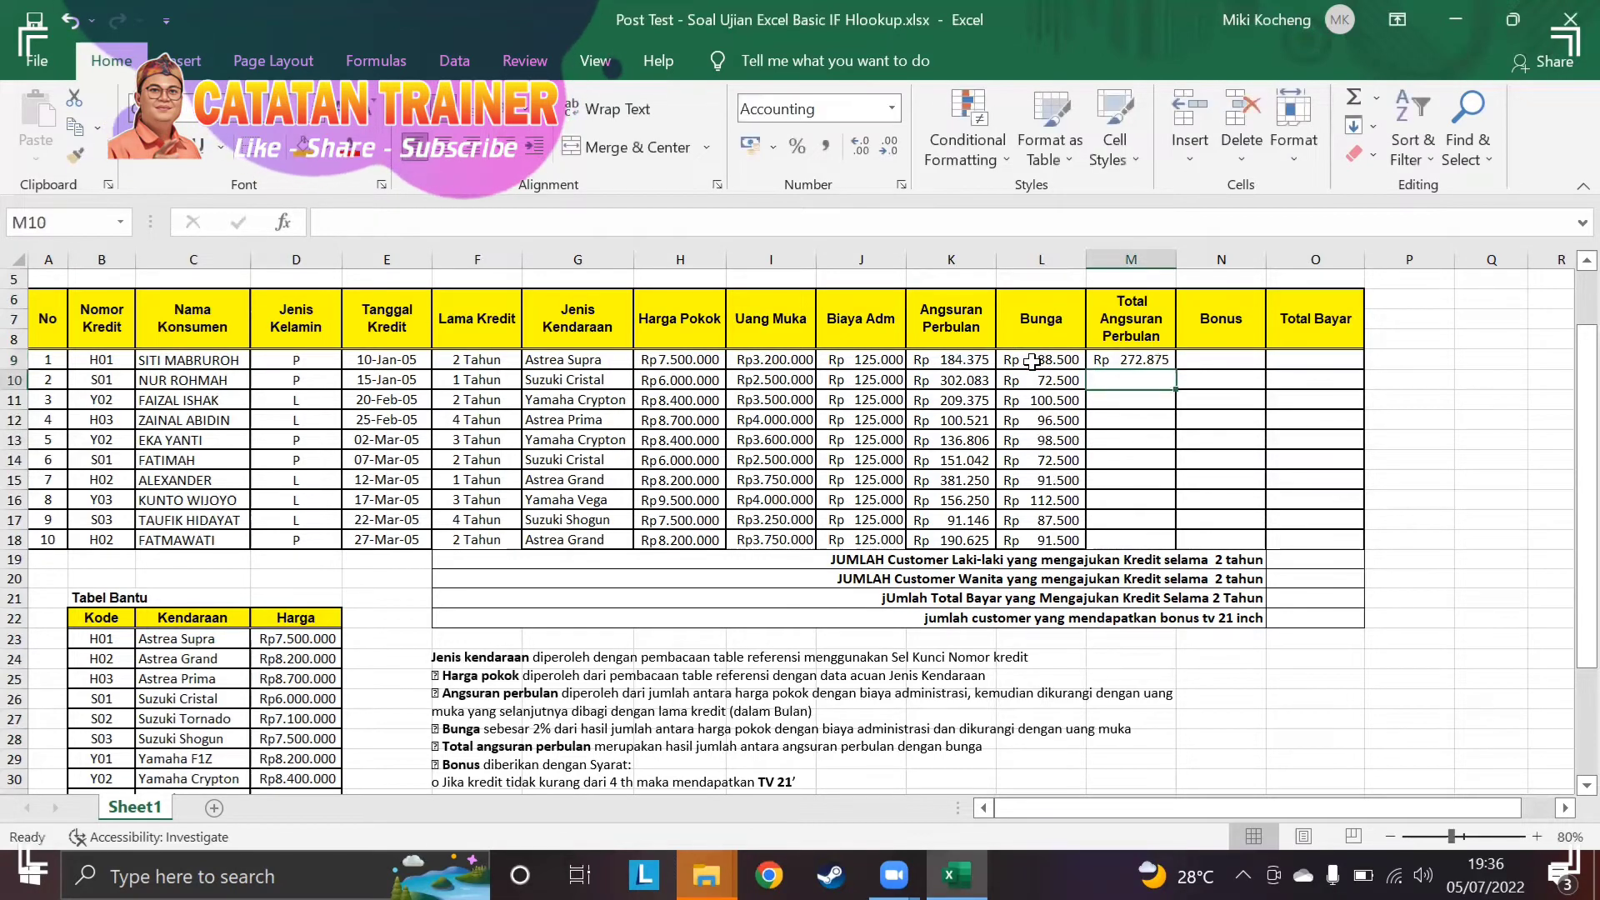
click(1142, 363)
drag(1176, 367, 1168, 552)
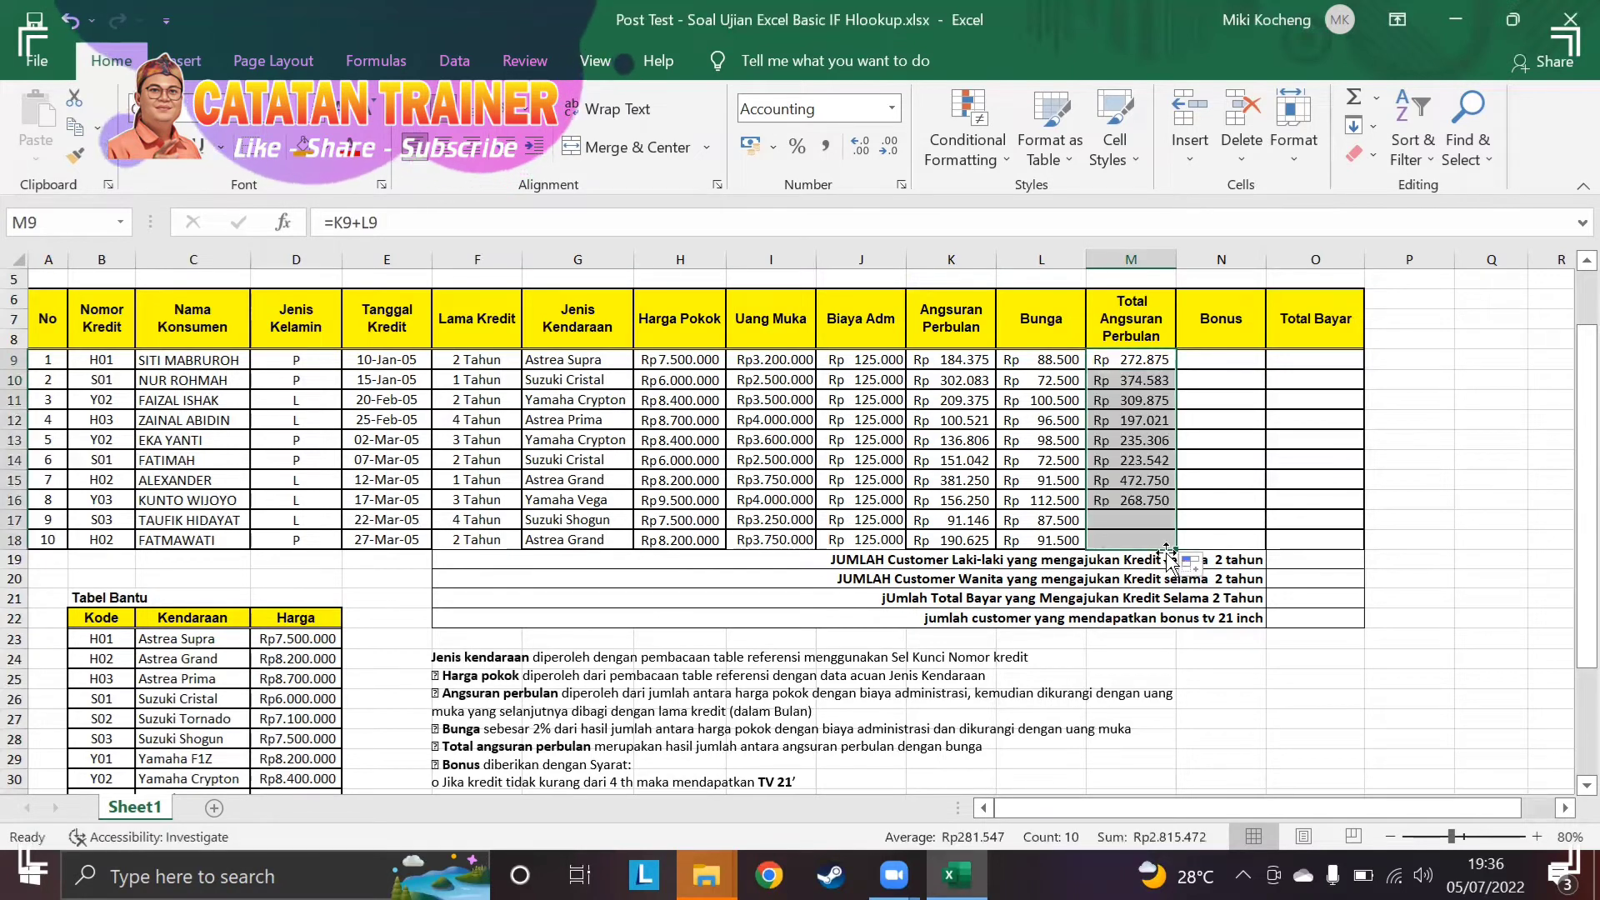
Examine the instructions below the table for the Bonus conditions and the Total Bayar calculation.
click(1229, 352)
click(1342, 715)
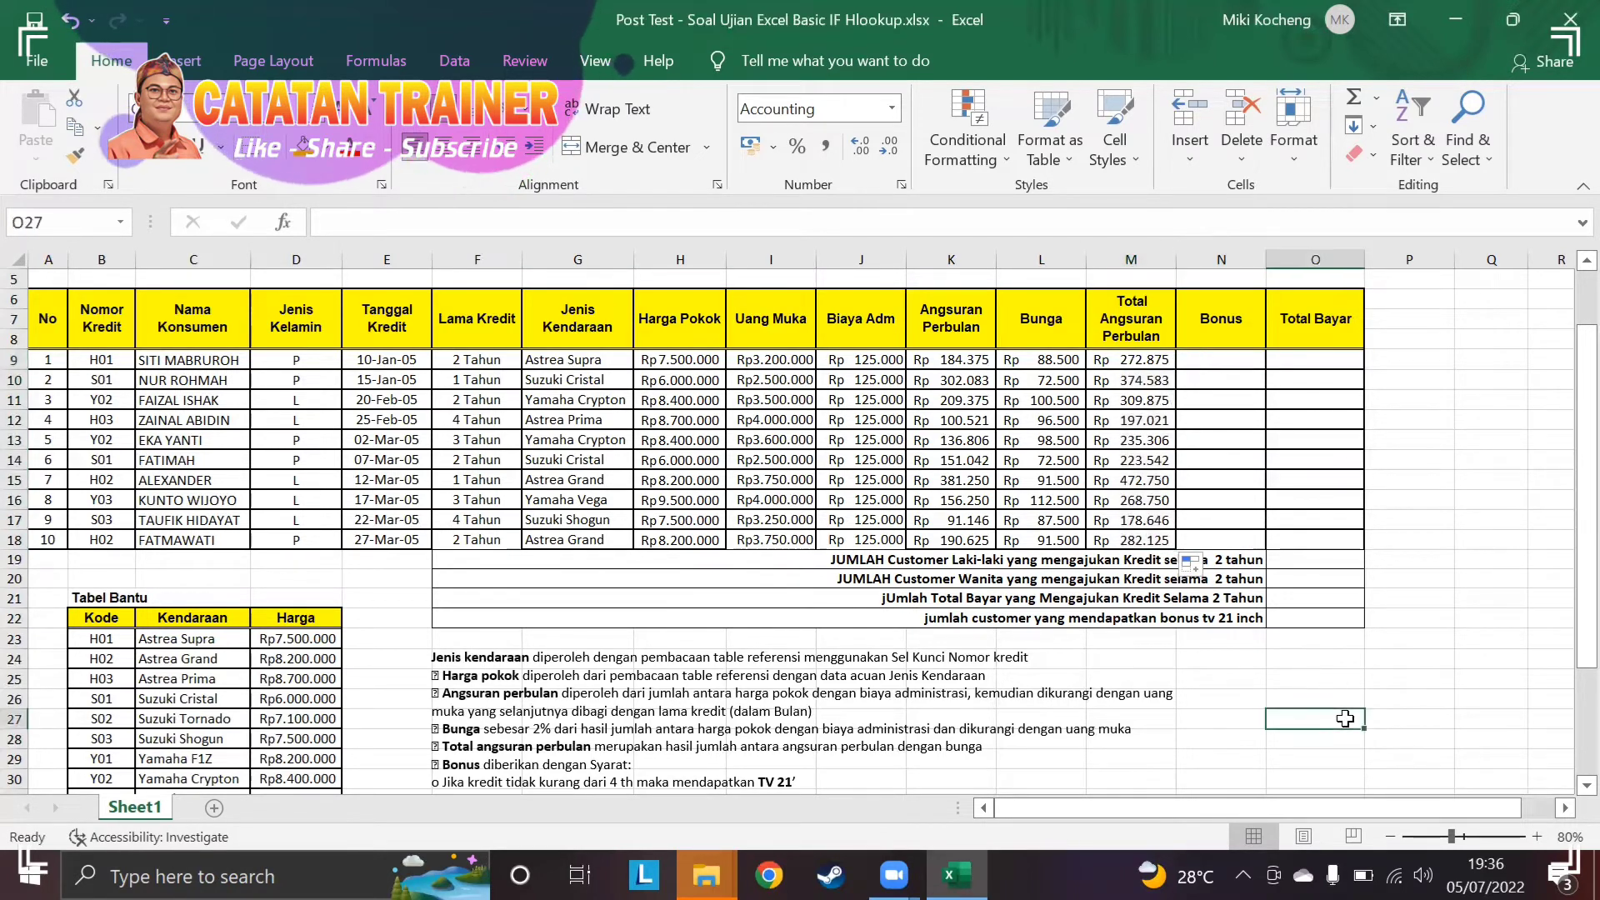
key(Down)
key(Down)
key(Down)
key(Down)
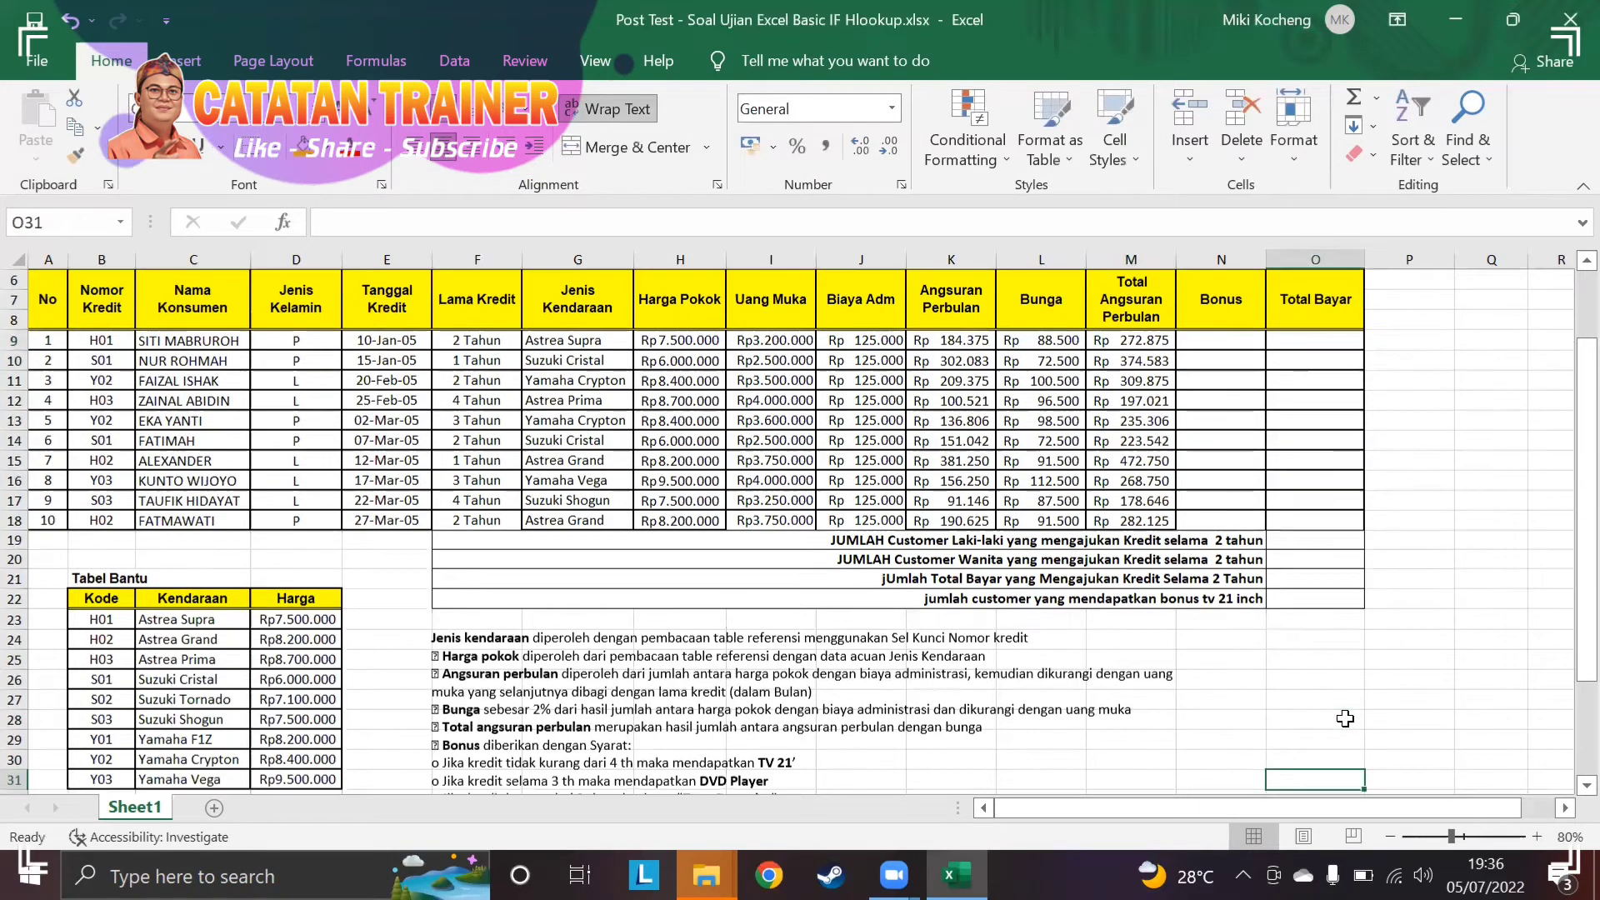
key(Down)
key(Down)
key(Down)
key(Down)
key(Down)
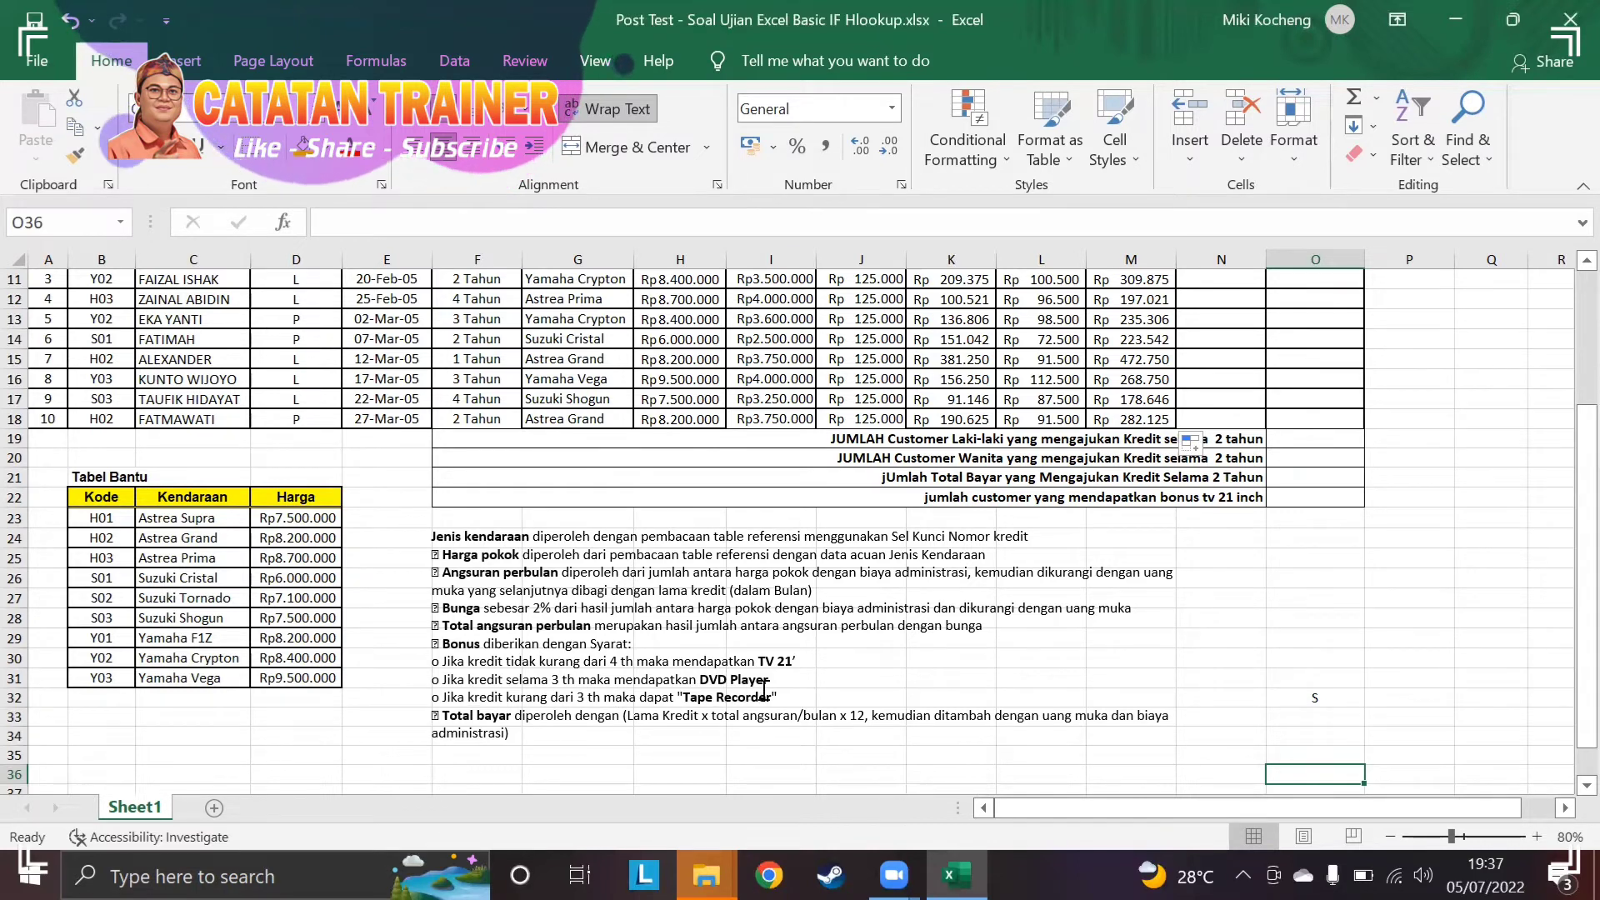
Enter the note >=4 in J30 beside the TV 21' bonus condition.
click(820, 700)
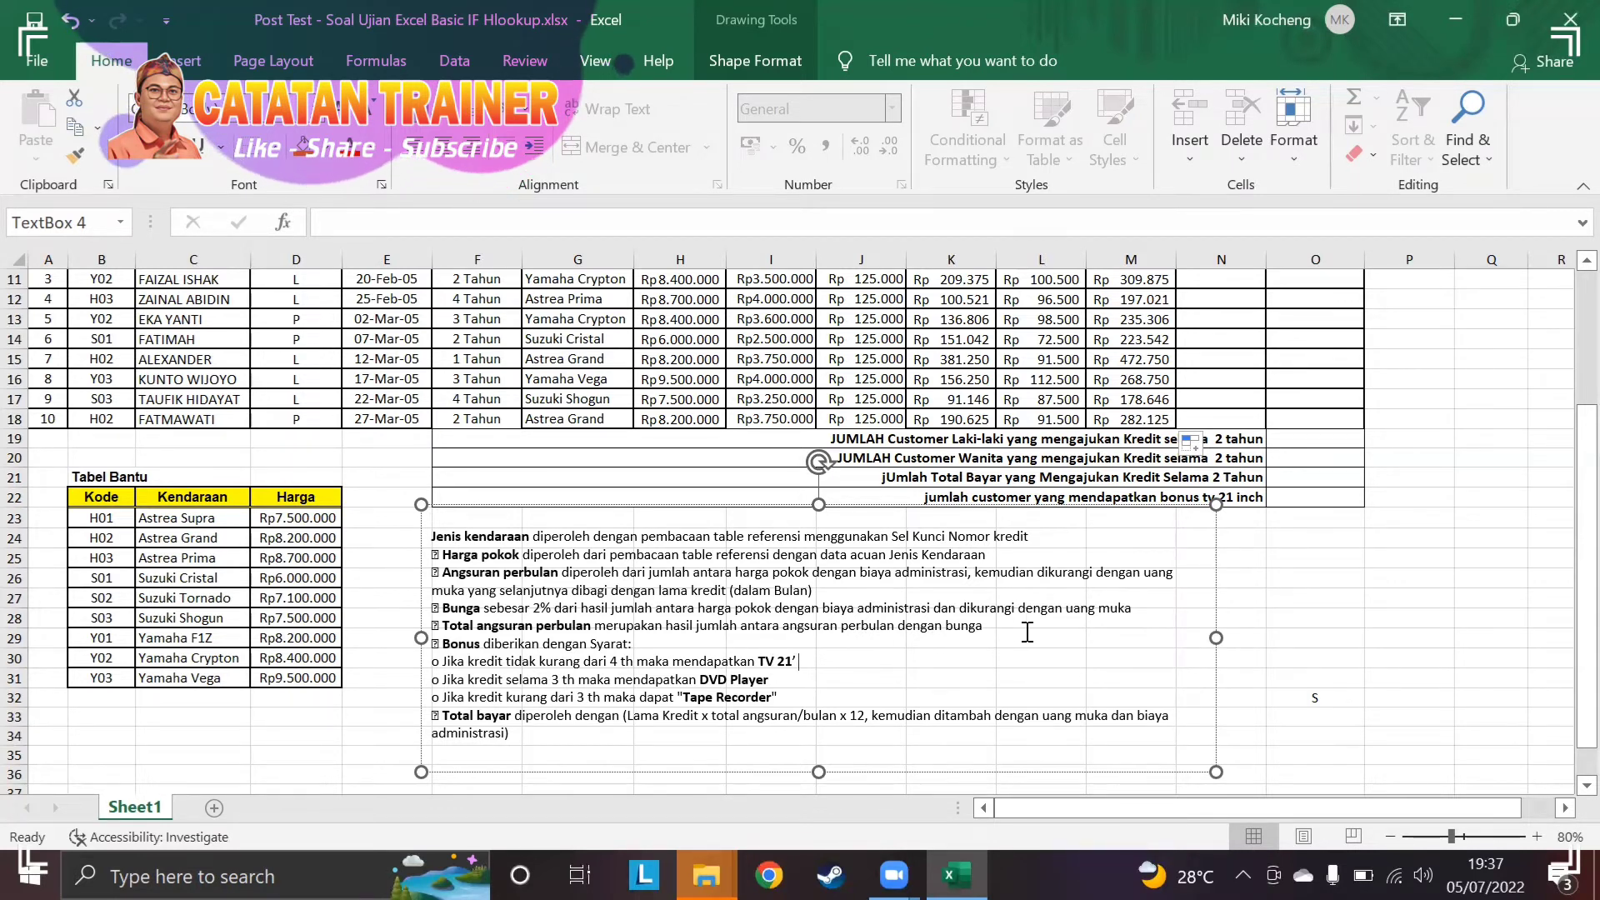
click(1285, 654)
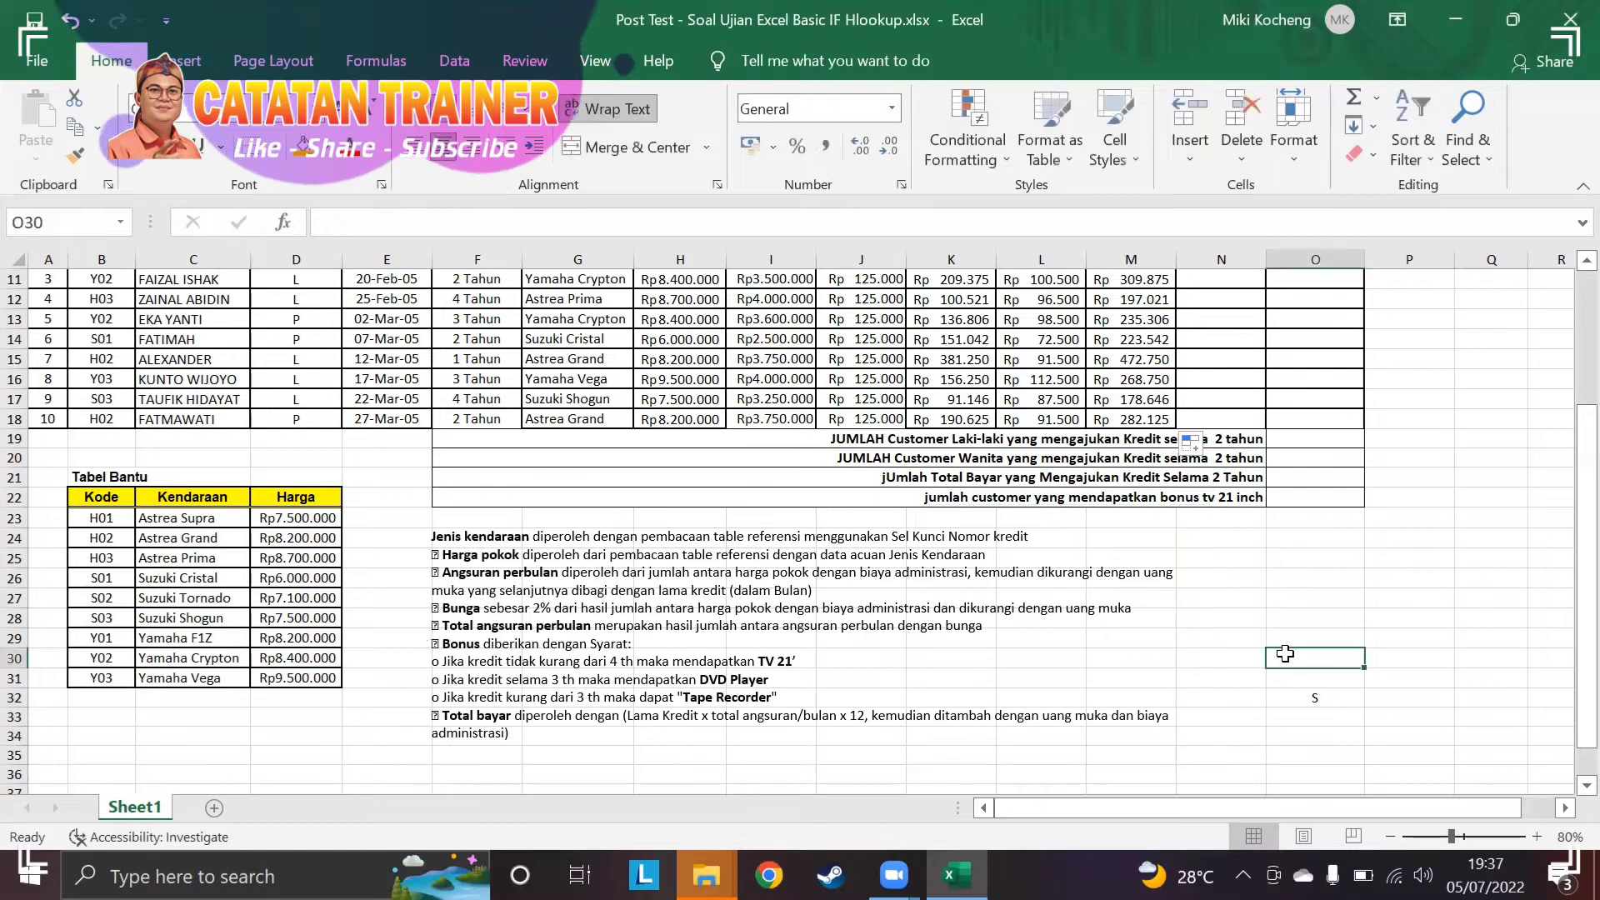
click(1214, 652)
key(Left)
key(Left)
key(Left)
key(Left)
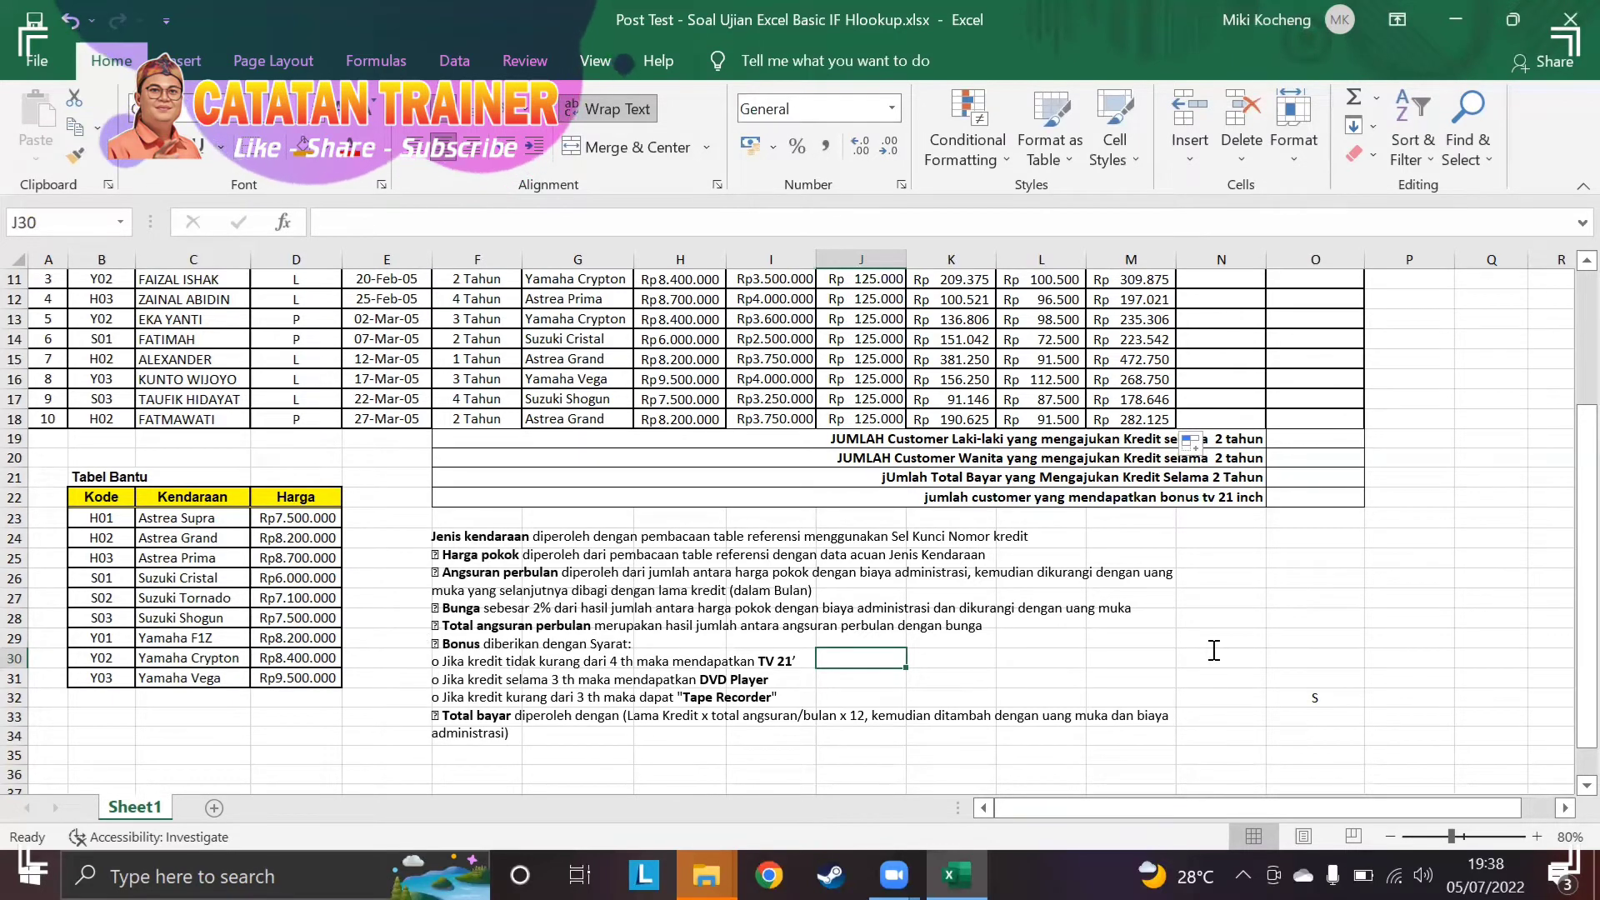
text(>)
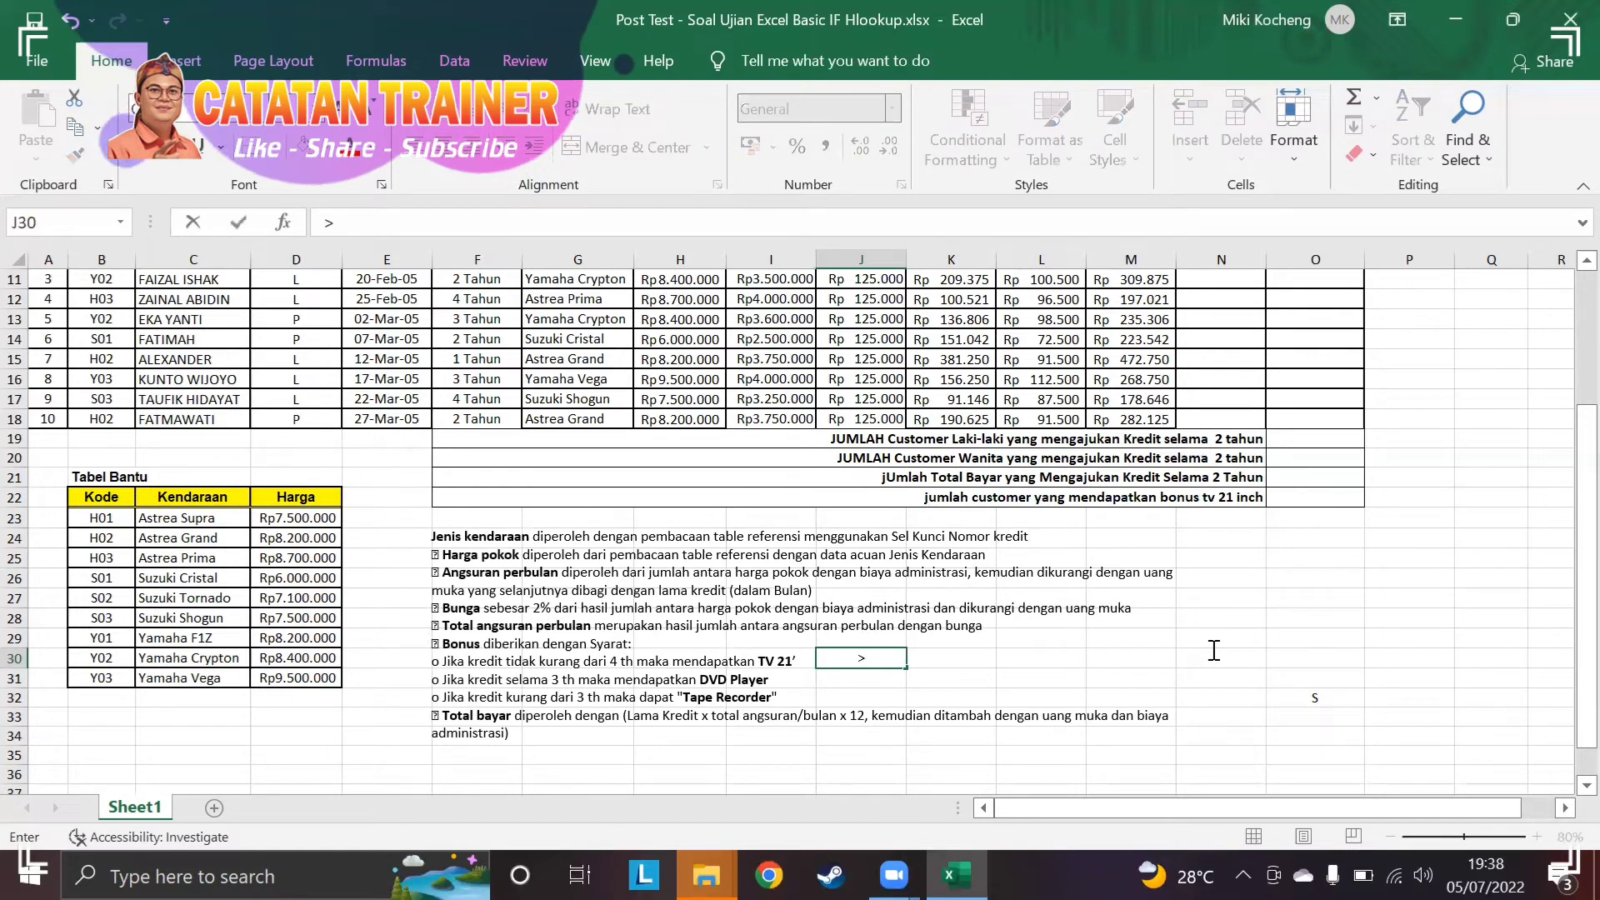
text(=4)
key(Return)
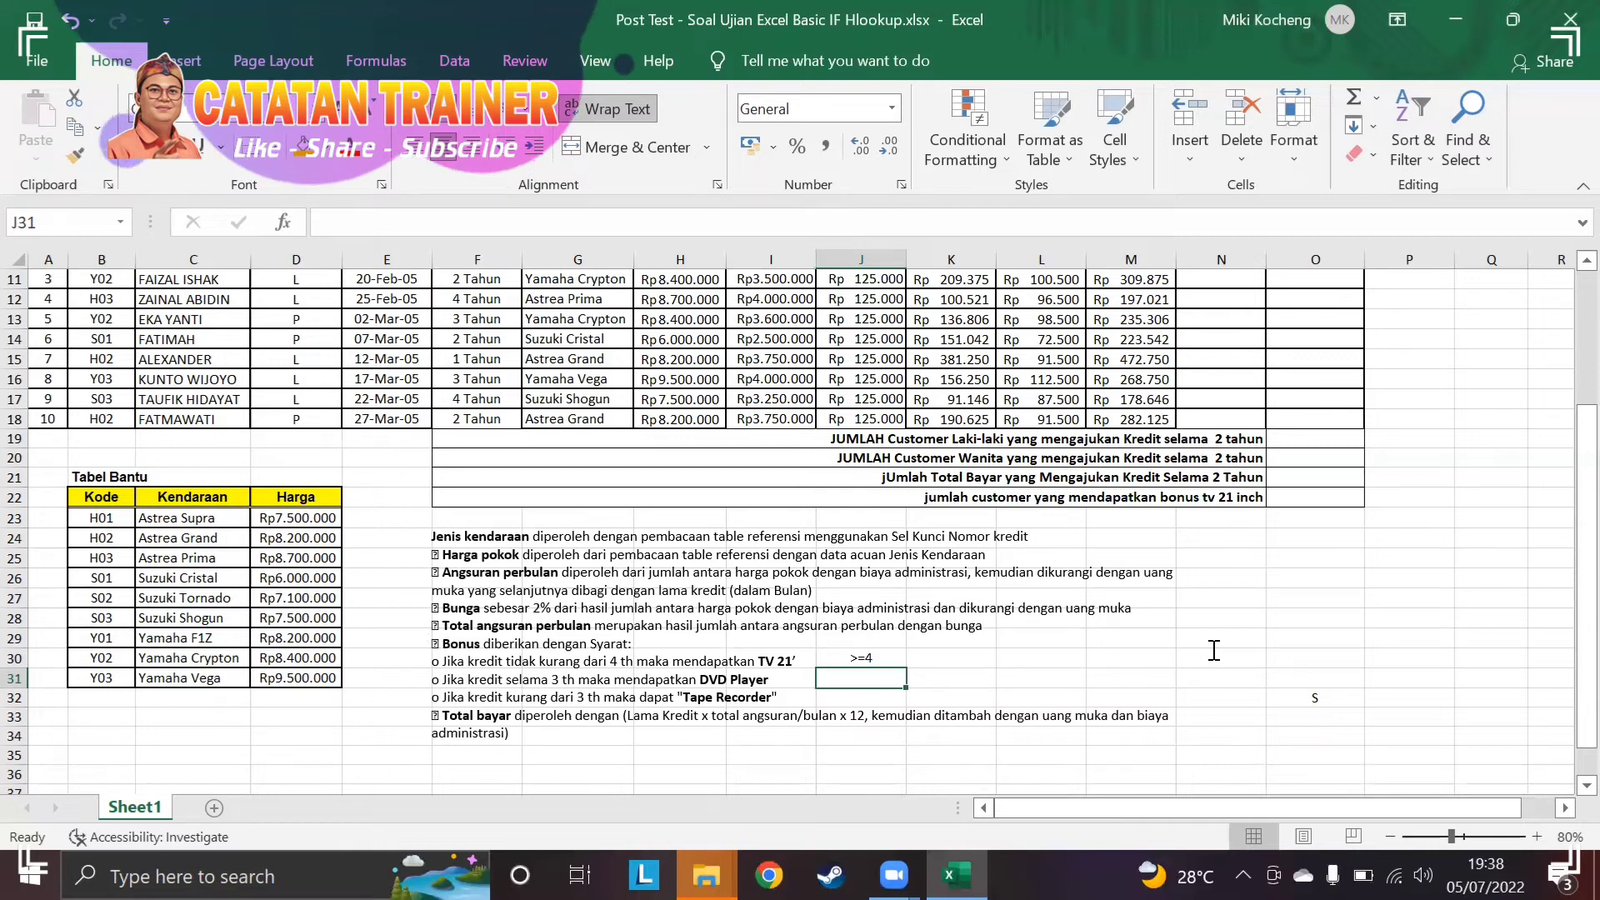
Enter =3 in J31 beside the DVD Player condition and <3 in J32 beside the Tape Recorder condition.
text(=3)
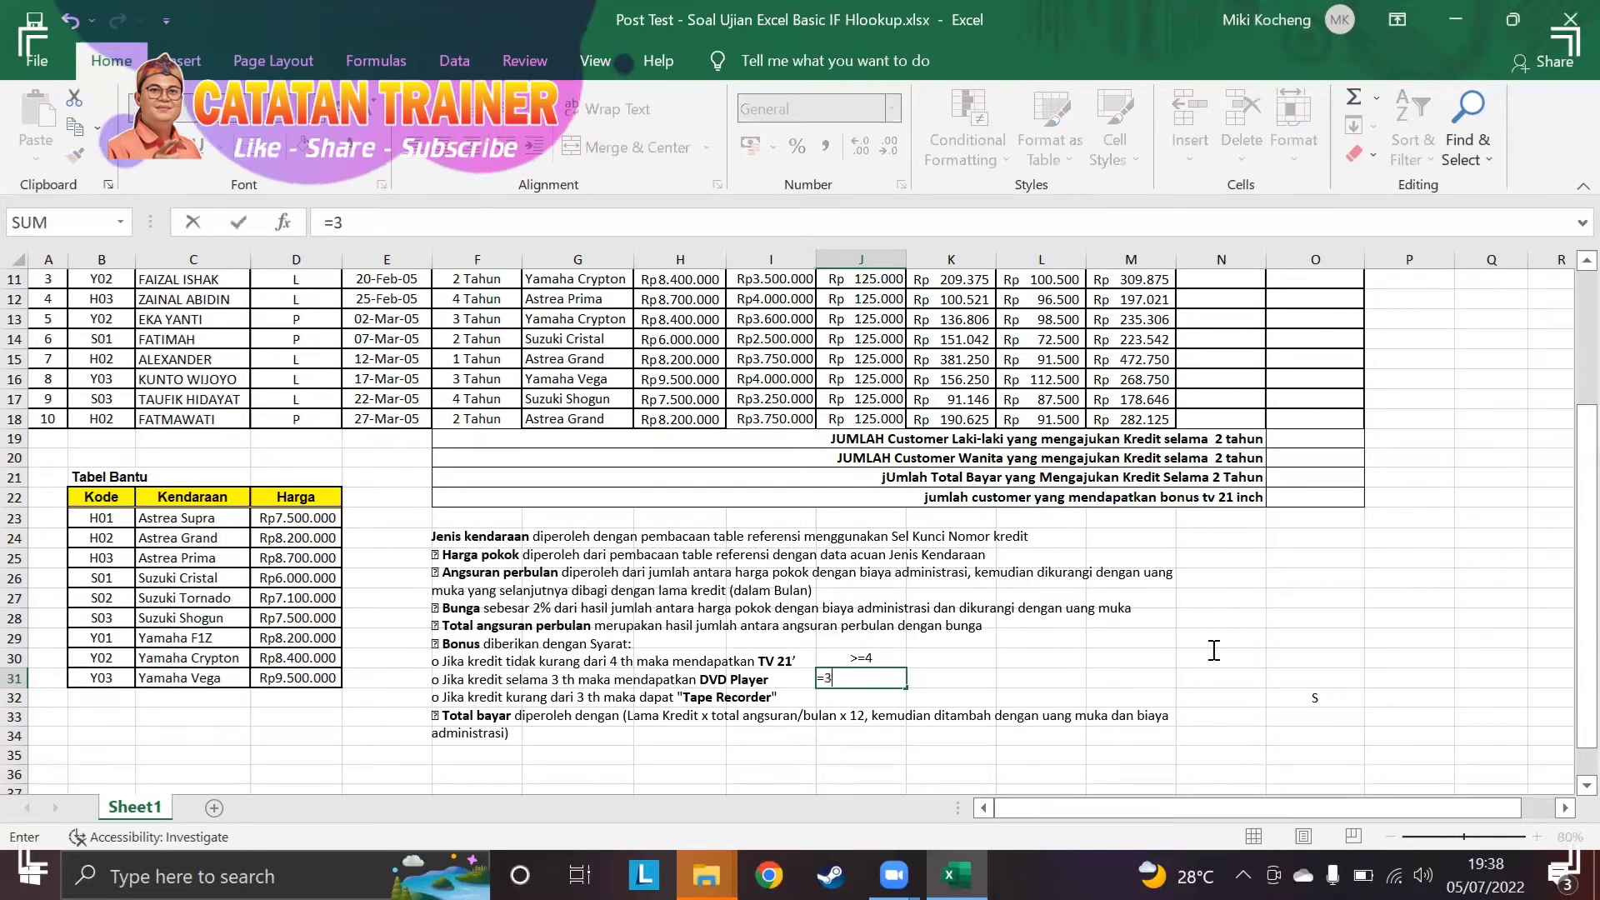
key(Return)
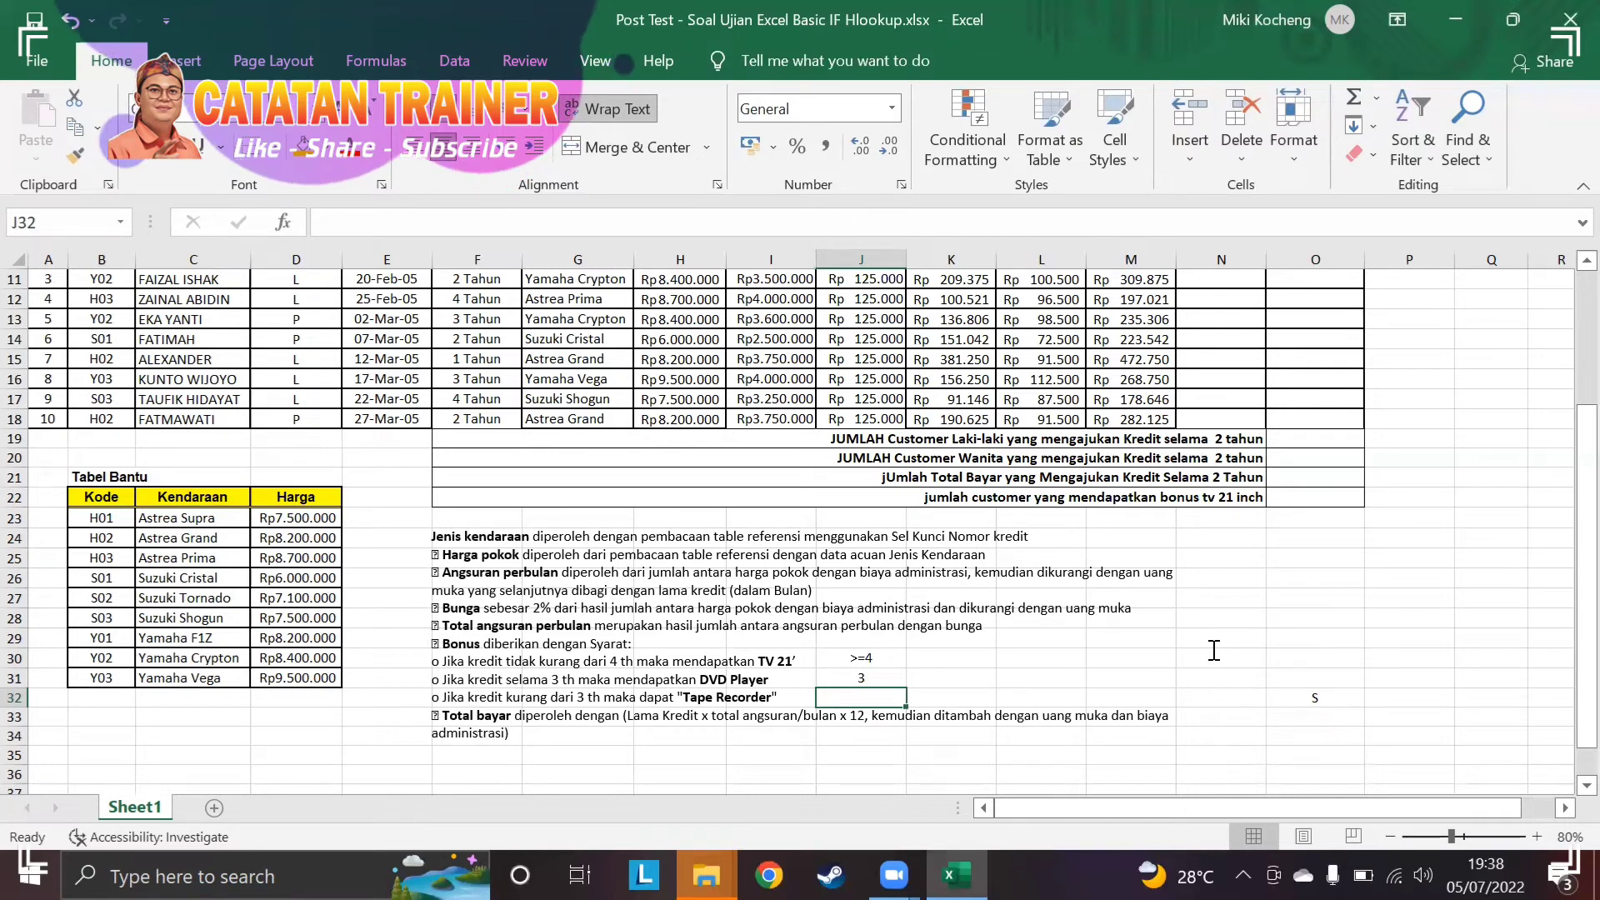
text(<)
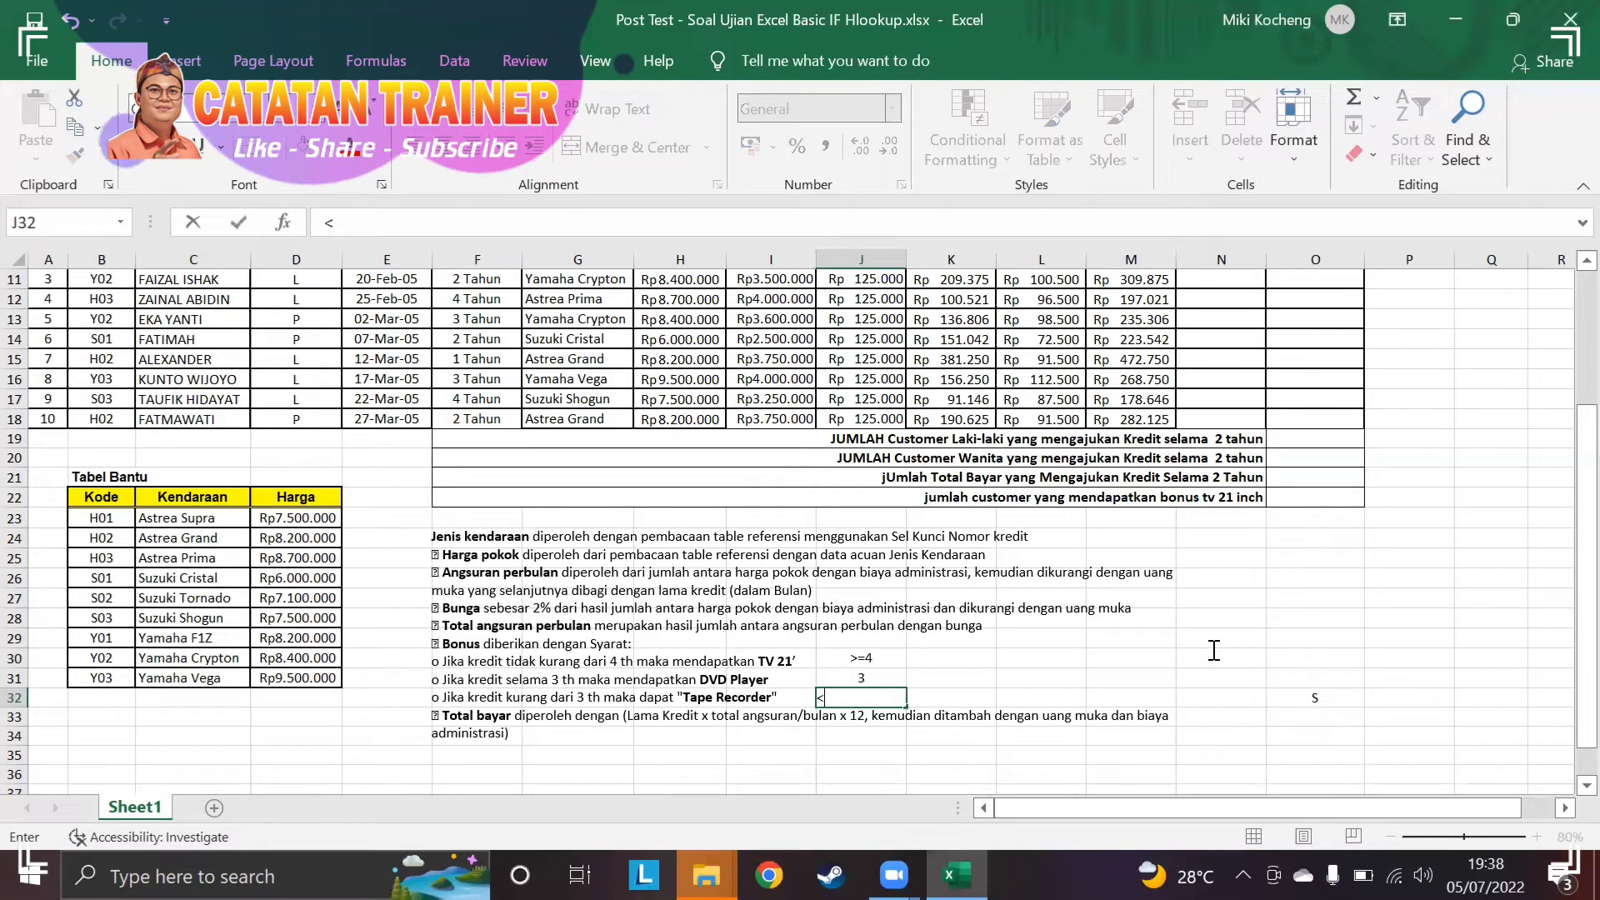
text(3)
key(ctrl+Return)
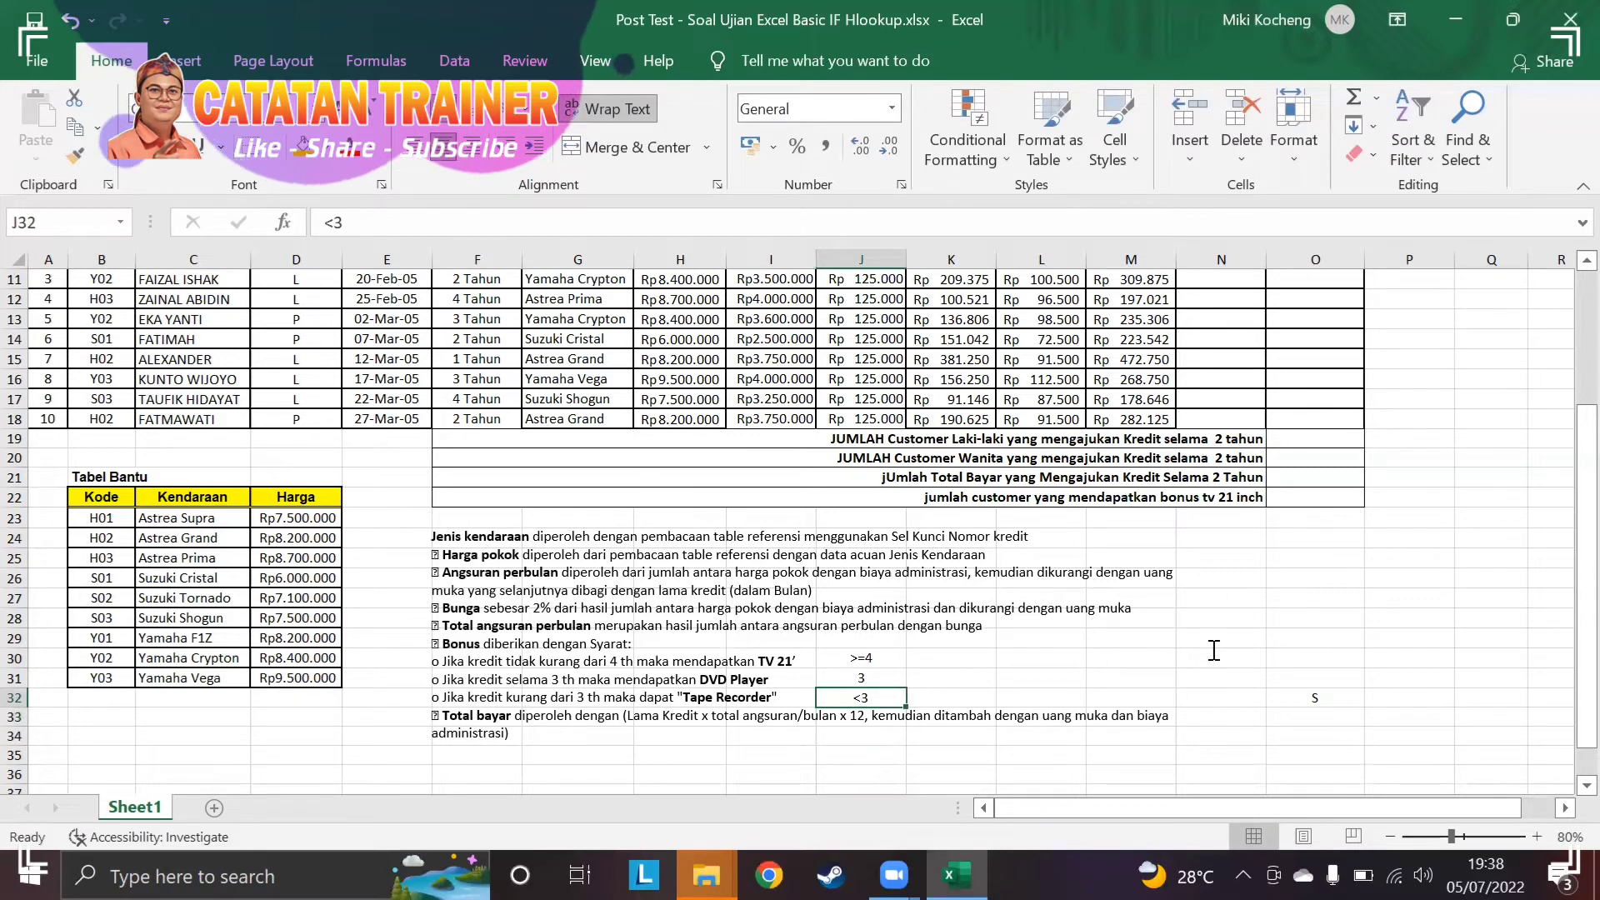
Begin the formula in N9 under Bonus with =IF(F9>=4;"TV 21'"; for credits of at least four years.
key(Up)
key(Up)
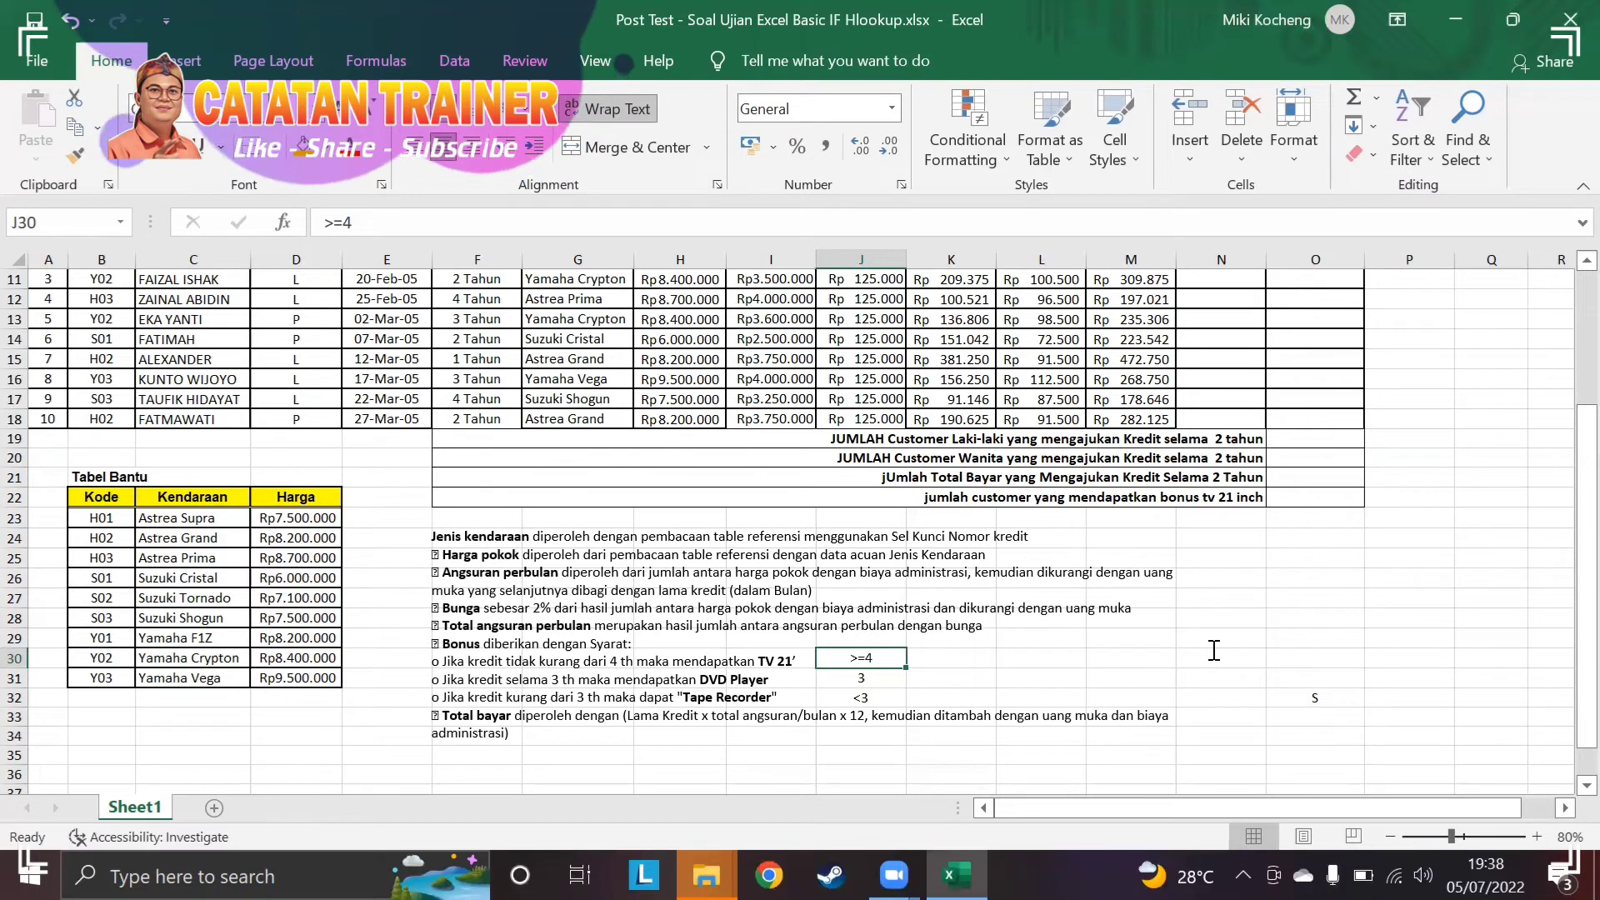
key(Right)
key(Right)
key(Right)
key(Right)
key(Right)
key(Up)
key(Up)
key(Up)
key(Up)
key(Up)
key(Up)
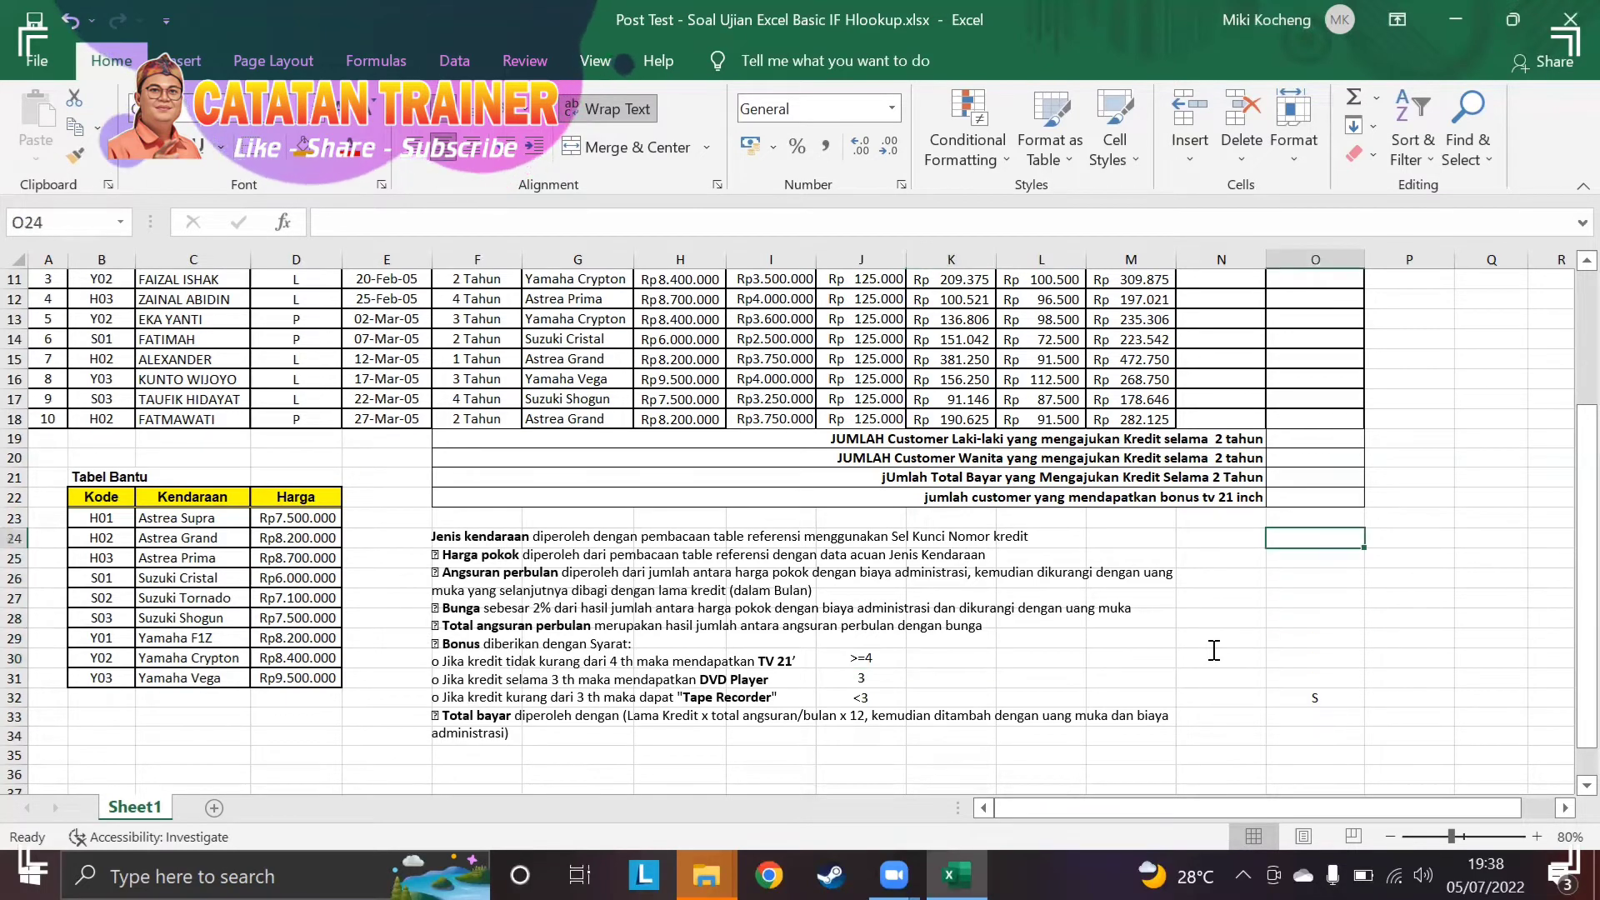
key(Up)
key(Up)
key(Up)
key(Up)
key(Up)
key(Up)
key(Up)
key(Up)
key(Up)
key(Up)
key(Up)
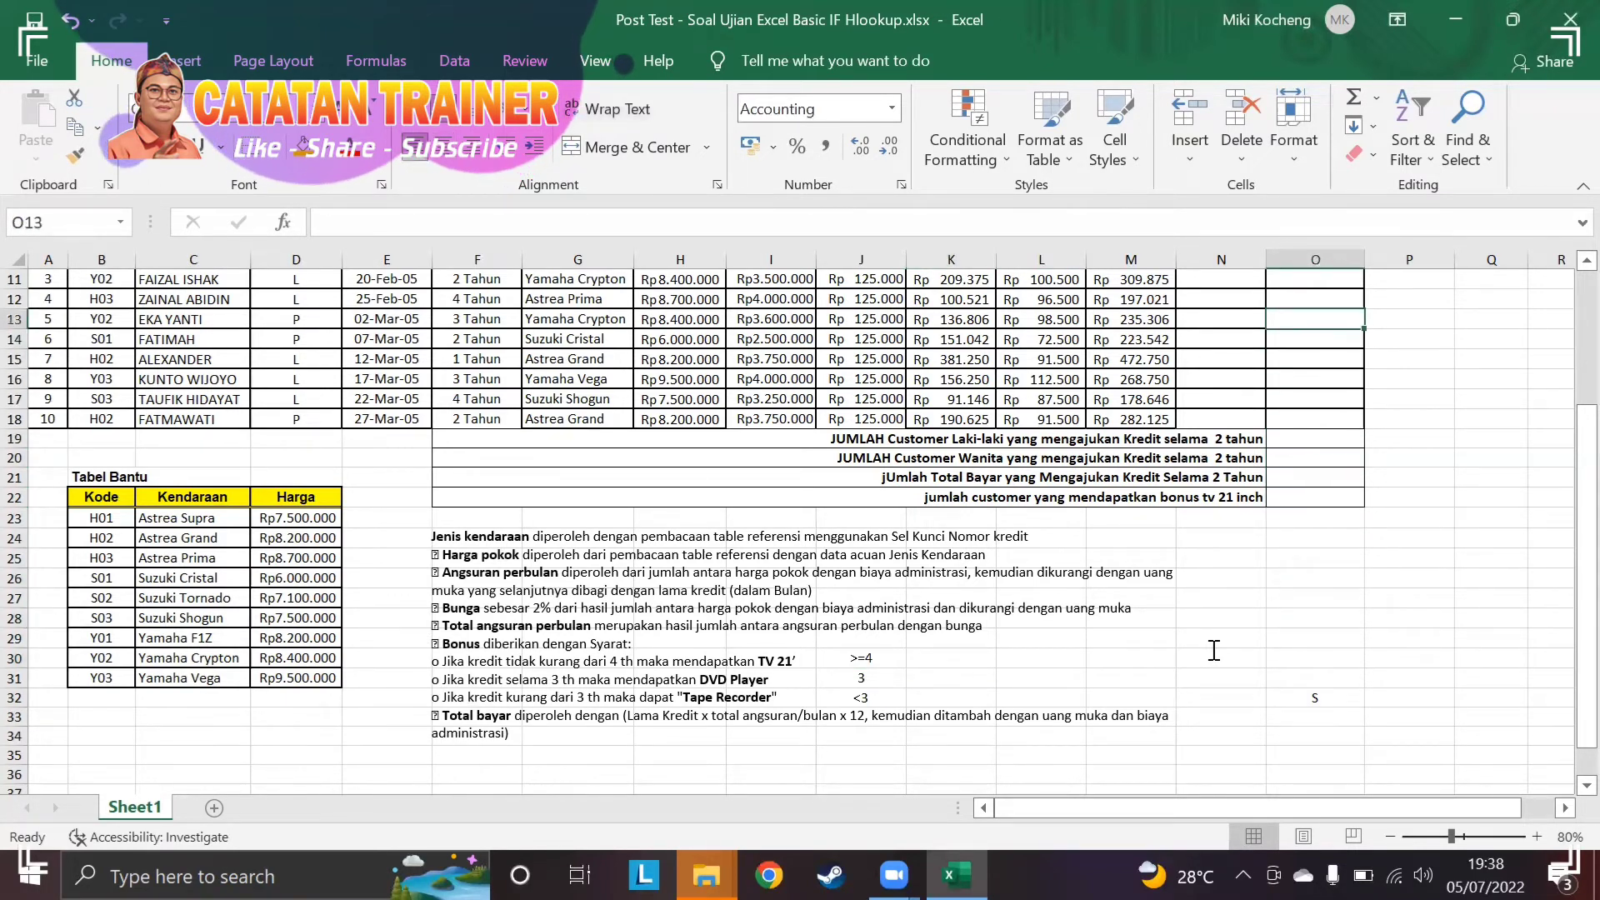
key(Up)
key(Up)
key(Up)
key(Up)
key(Up)
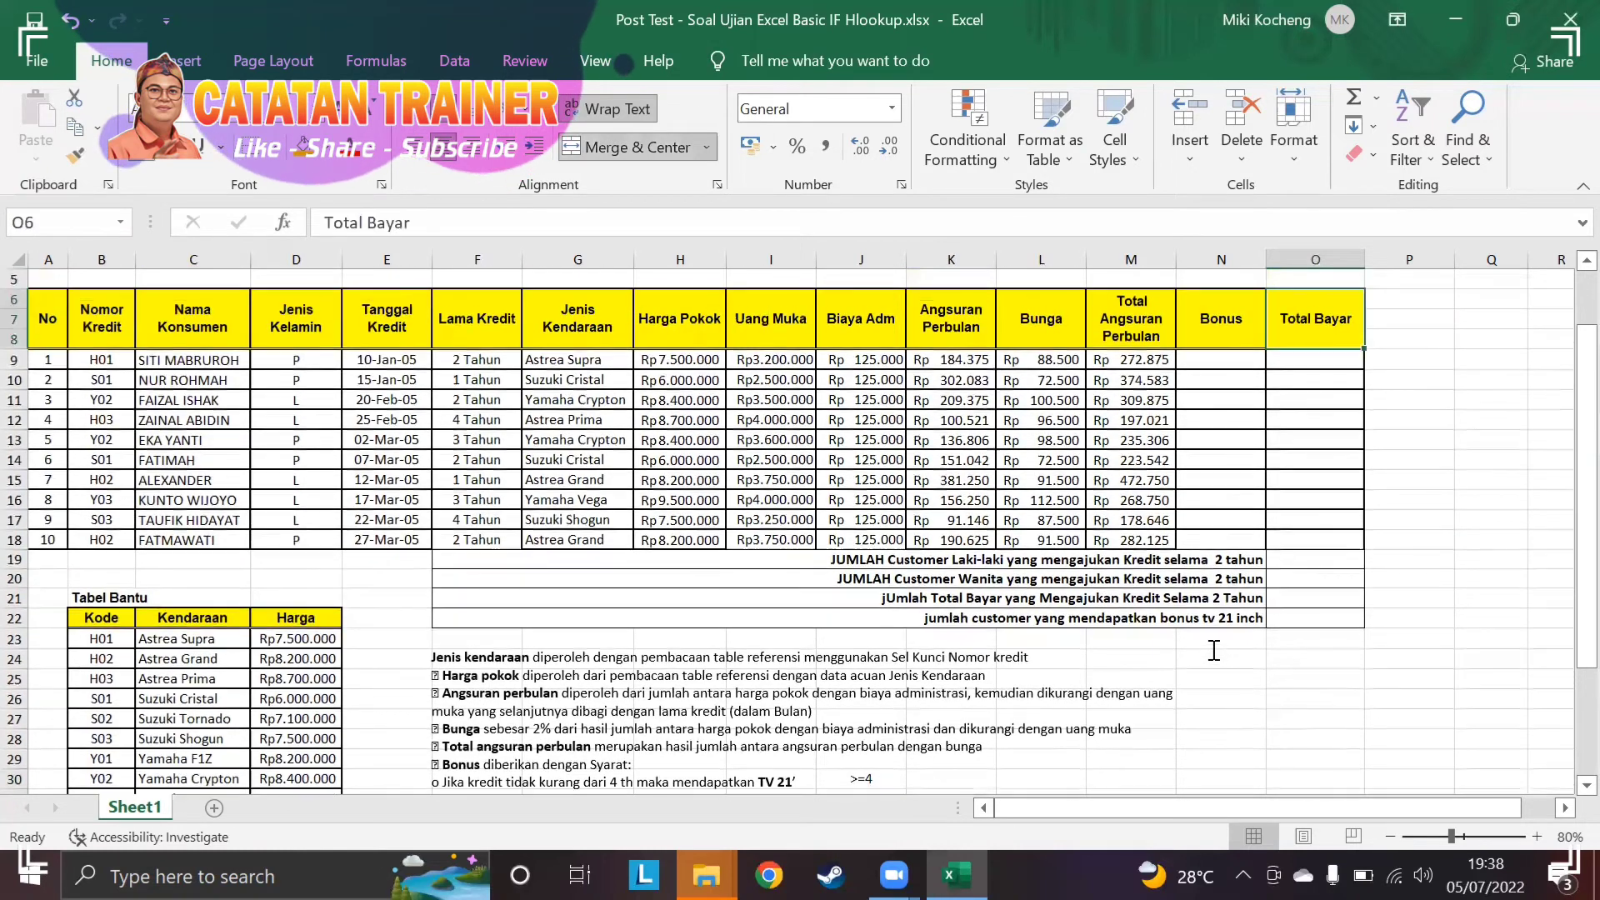
key(Left)
key(Down)
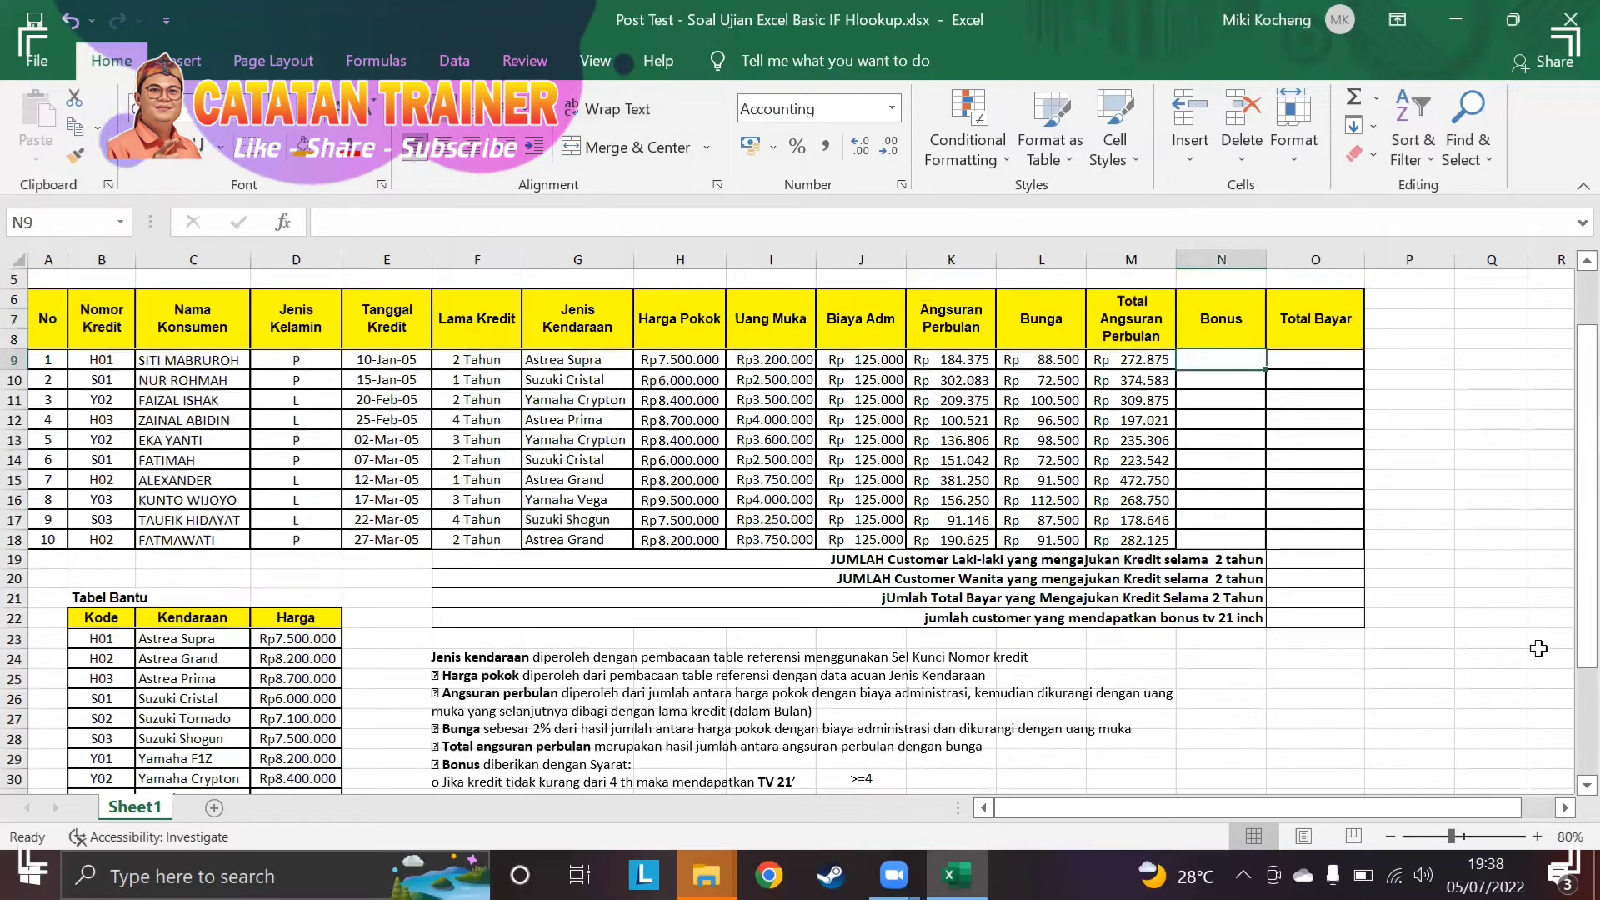
scroll(1560, 588, down, 1)
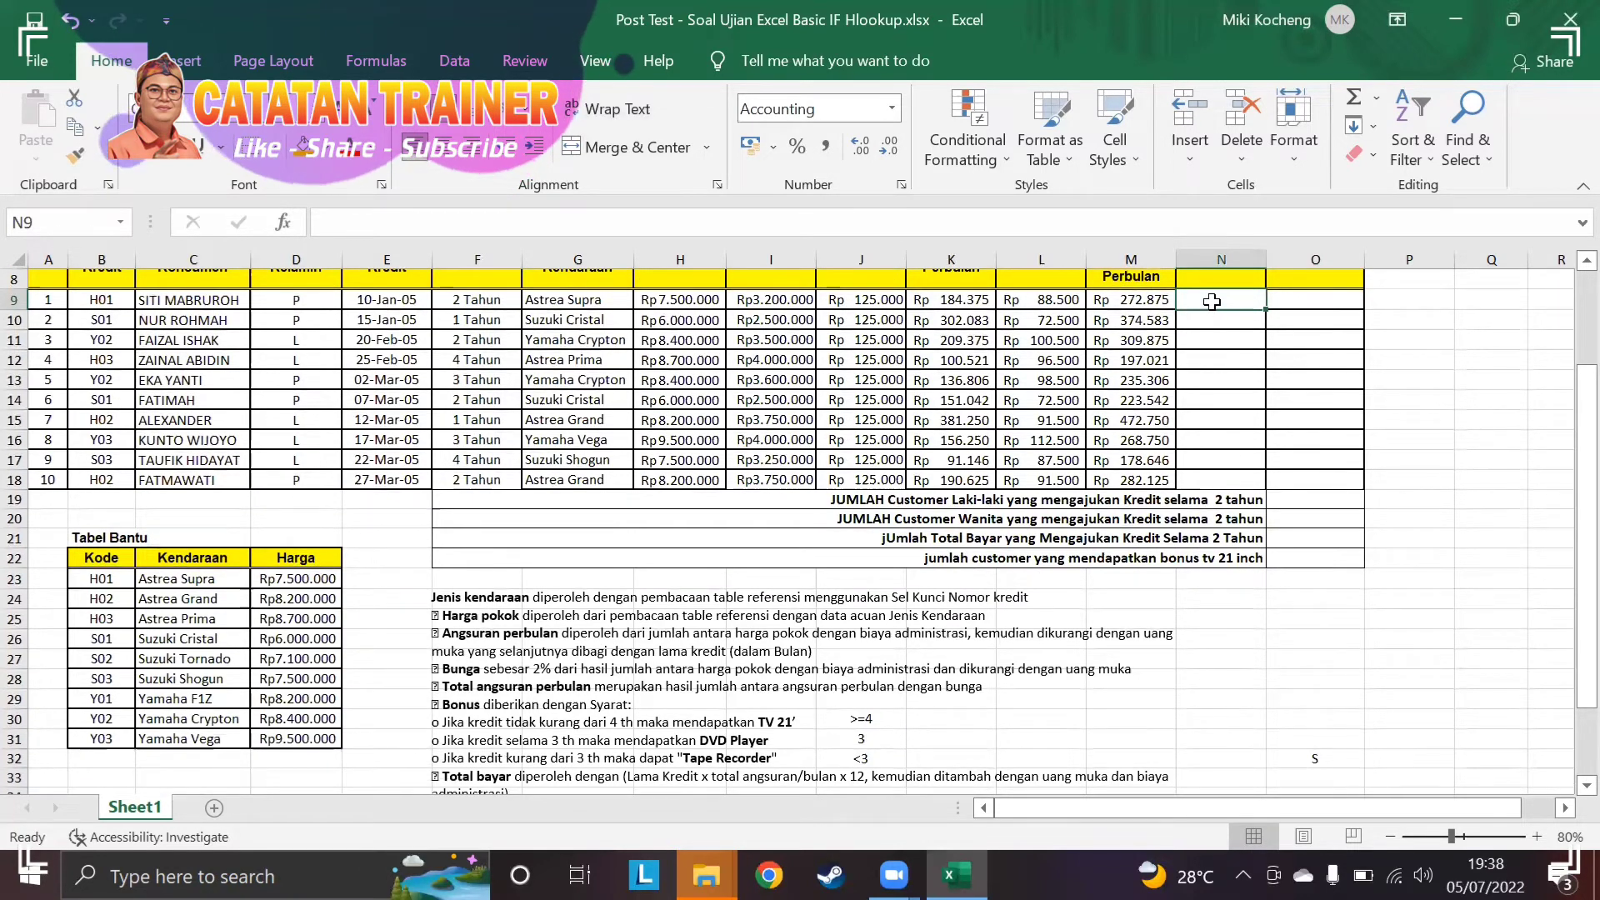
text(=)
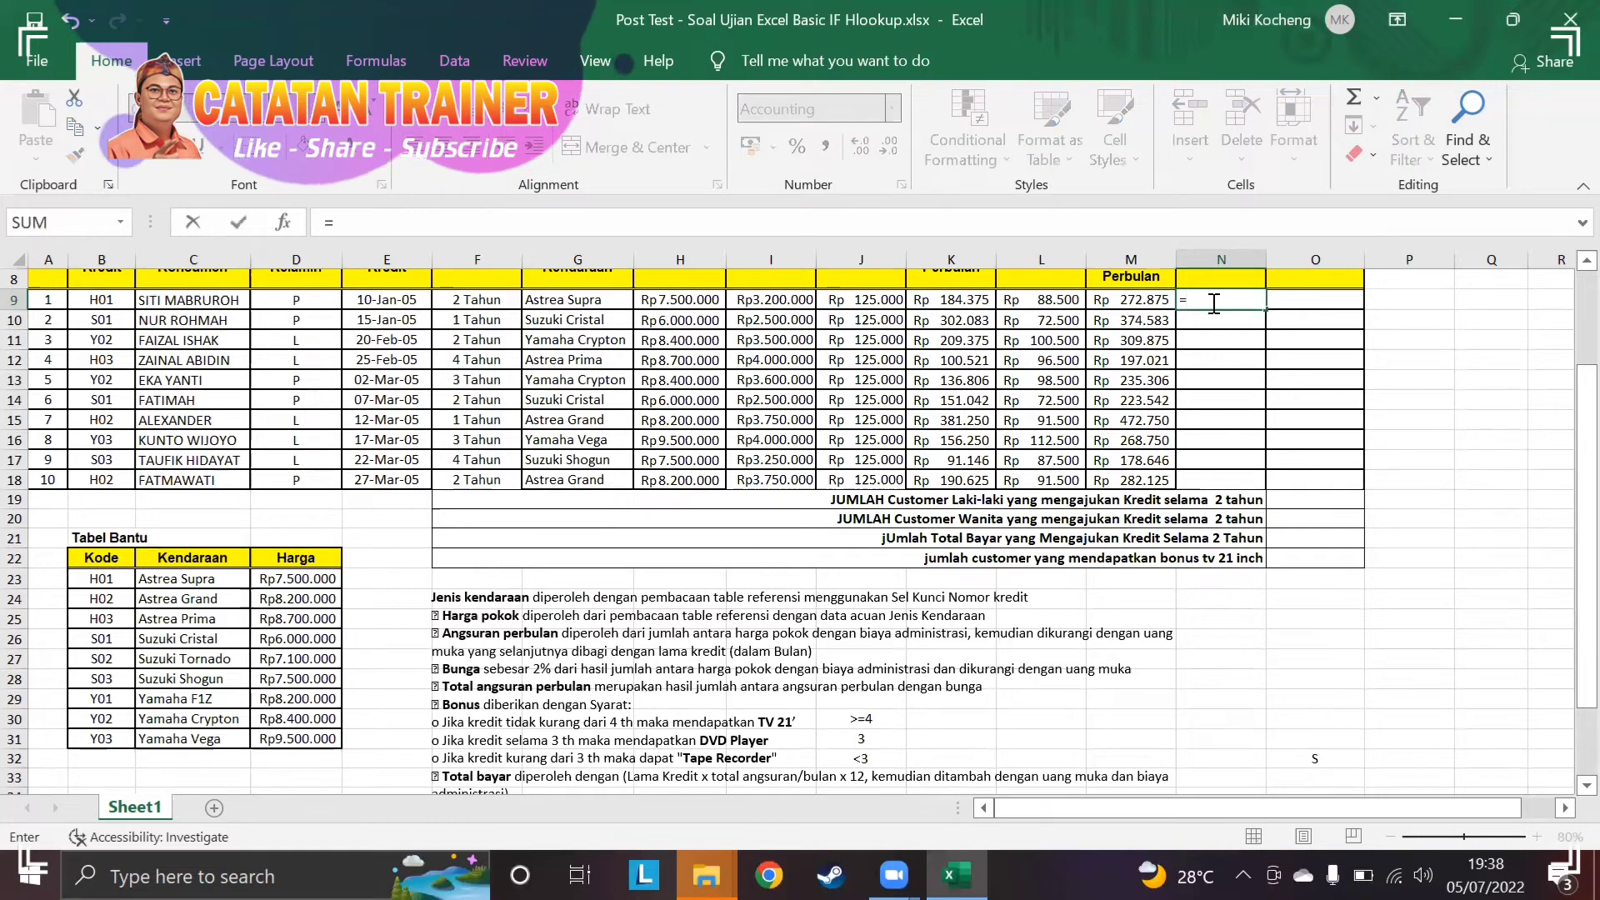
text(if()
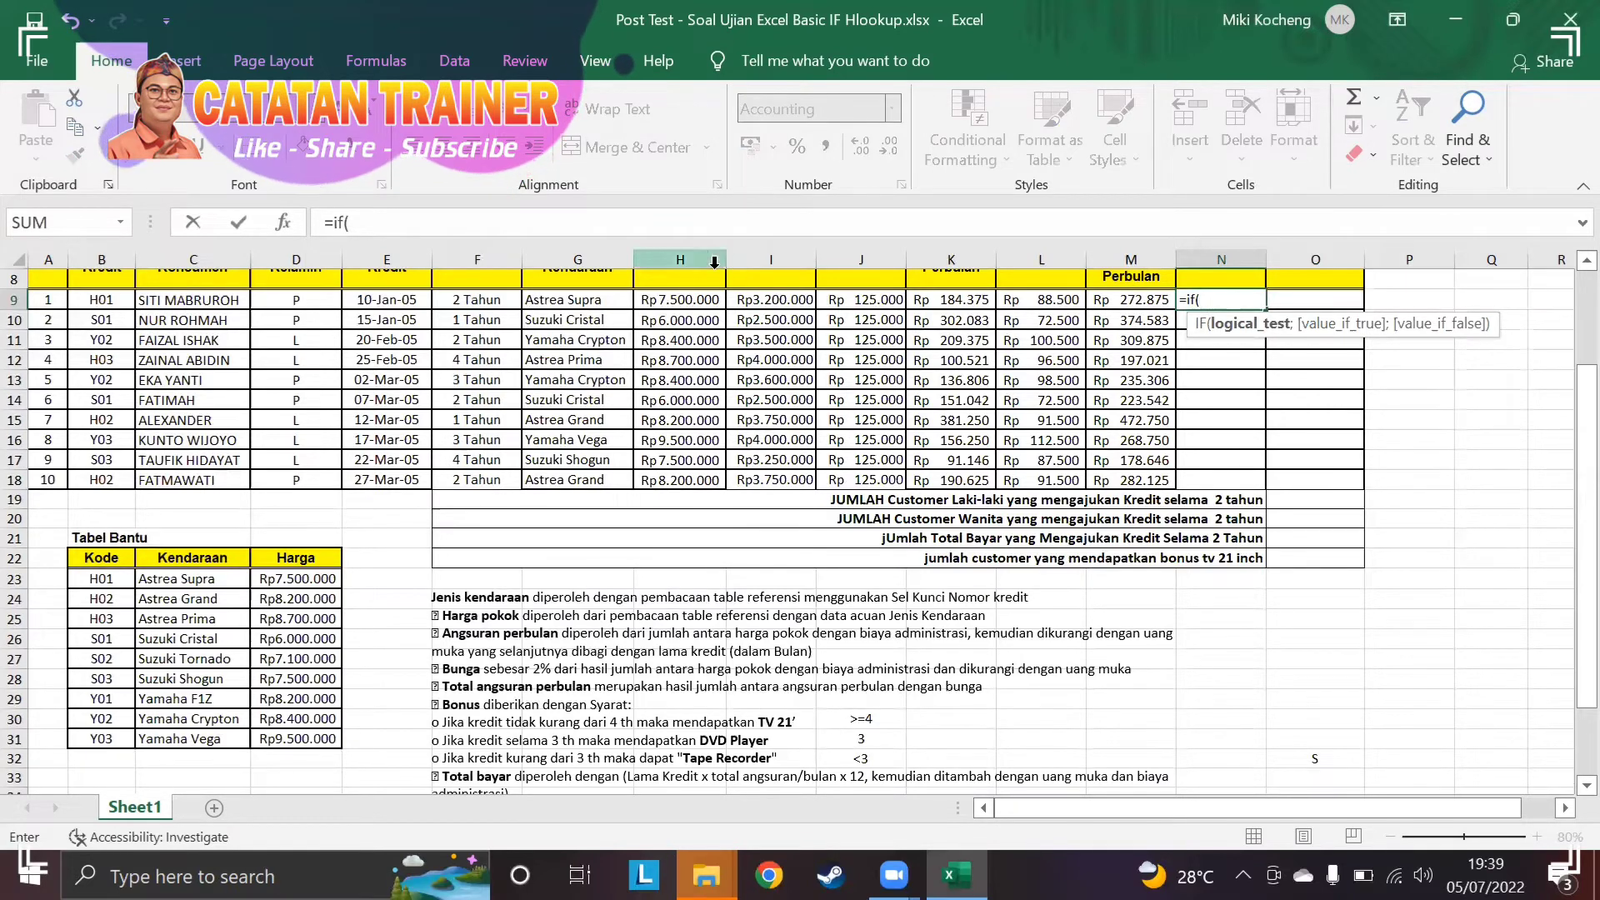
click(472, 297)
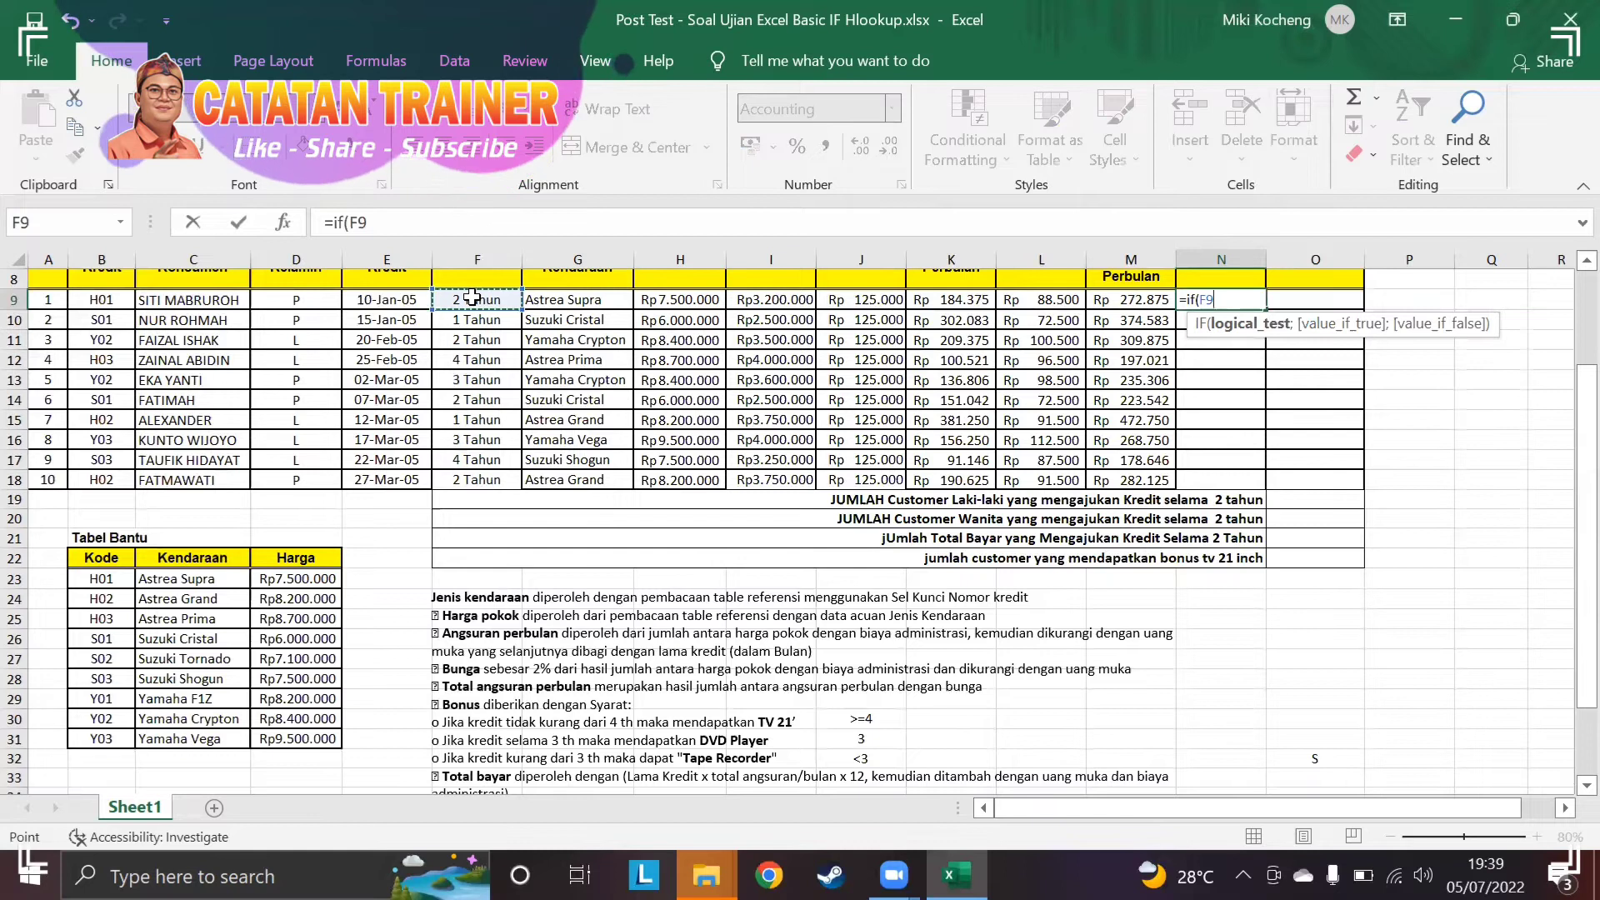
text(>=4;"t)
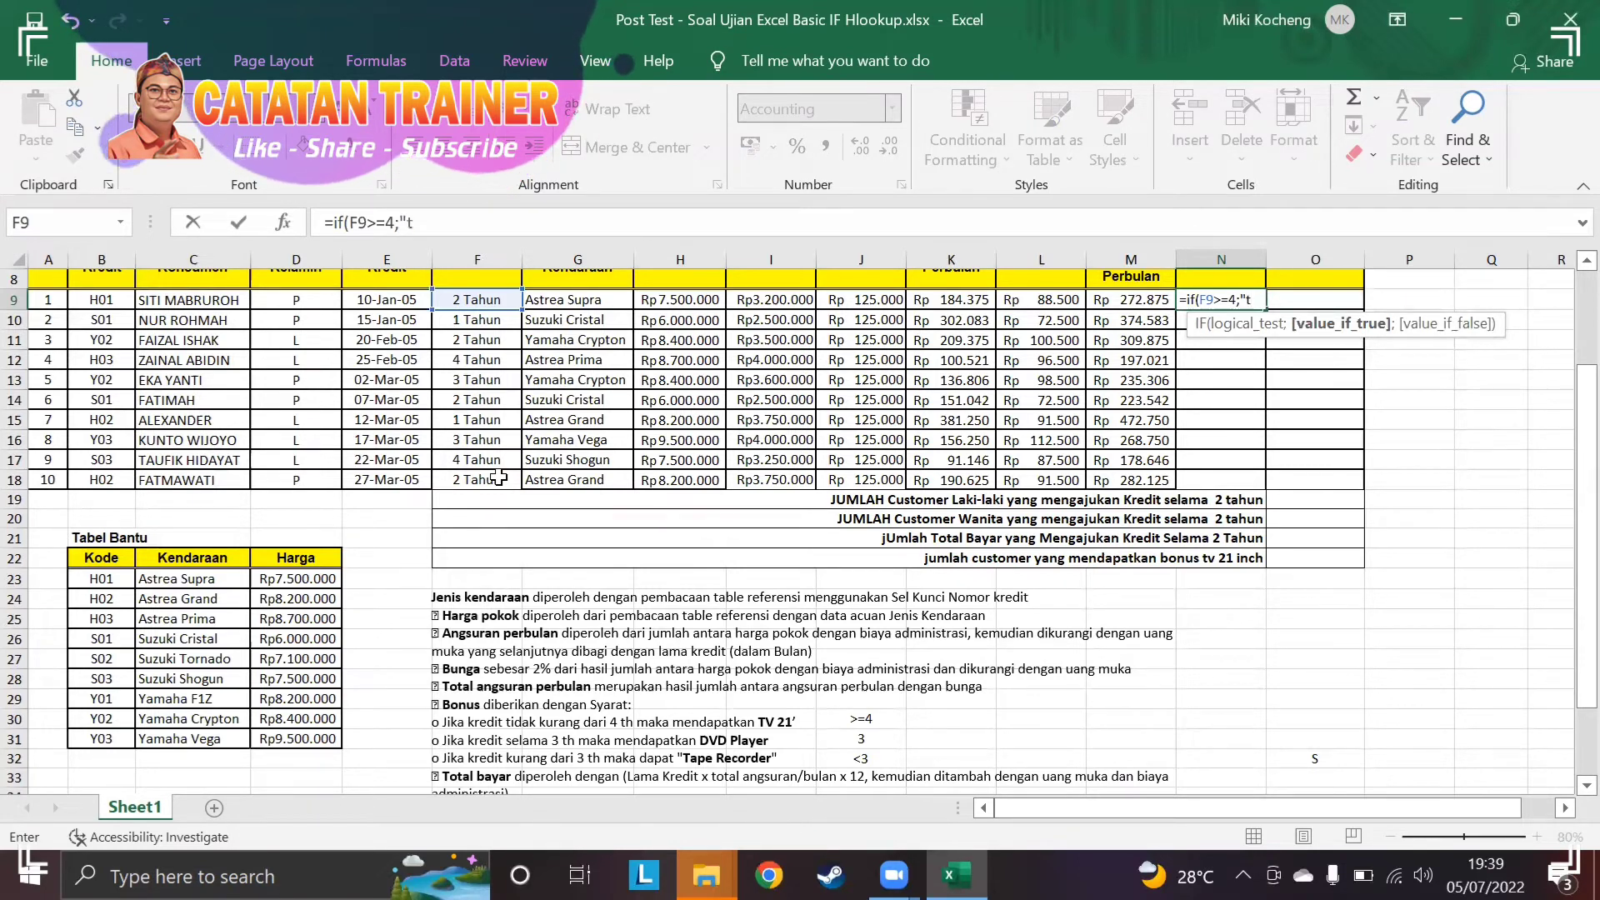
key(BackSpace)
text(TV 21)
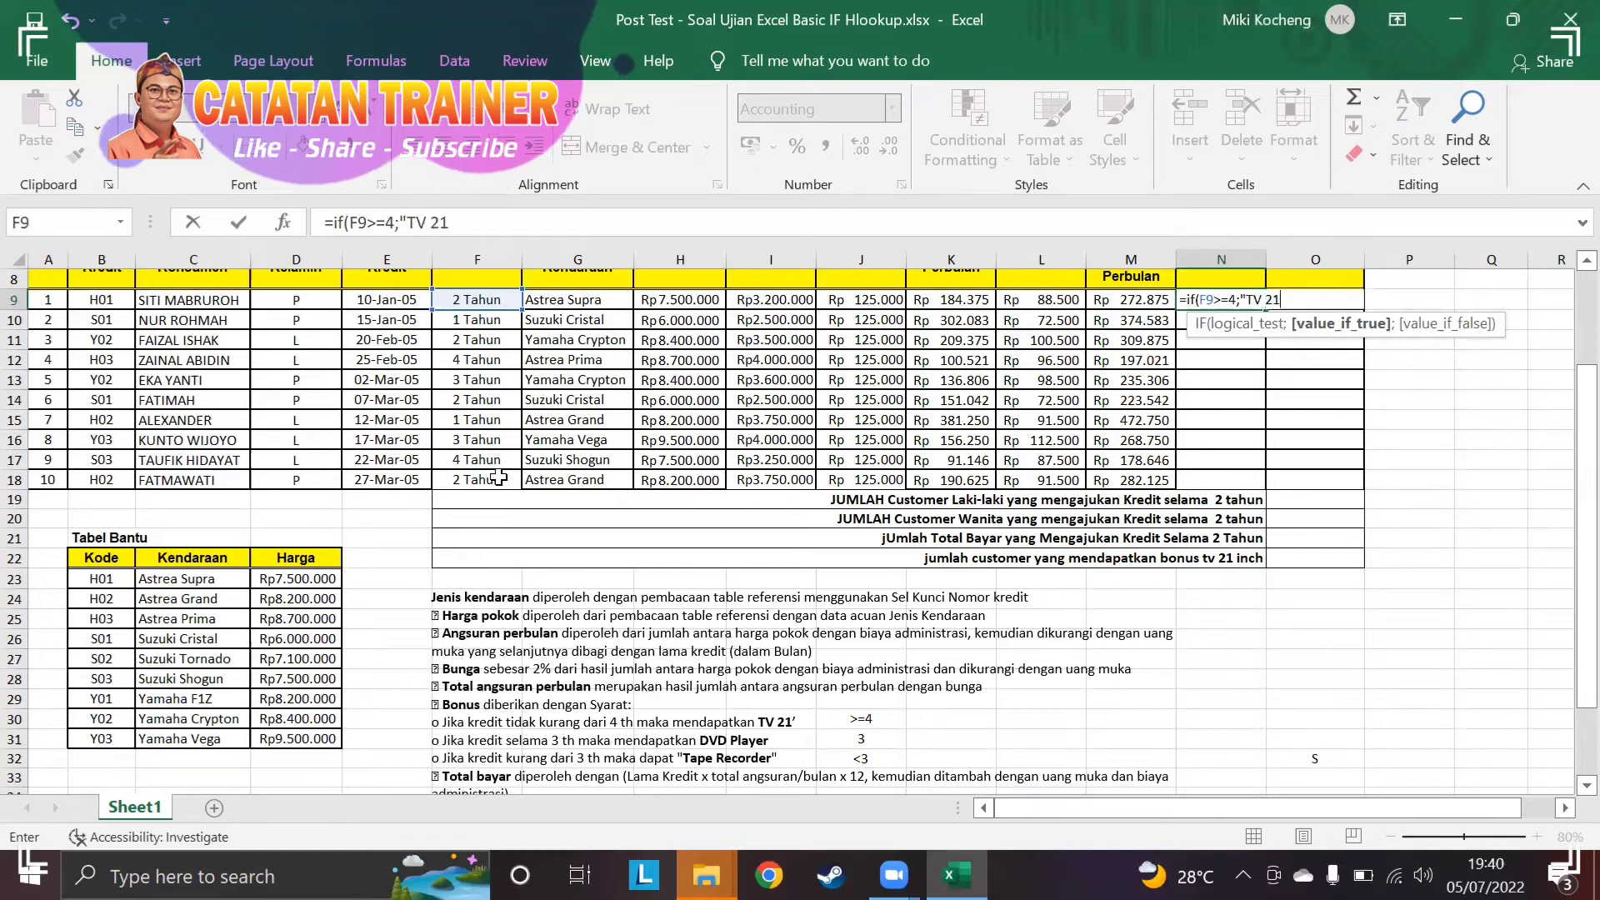
text('")
text(;)
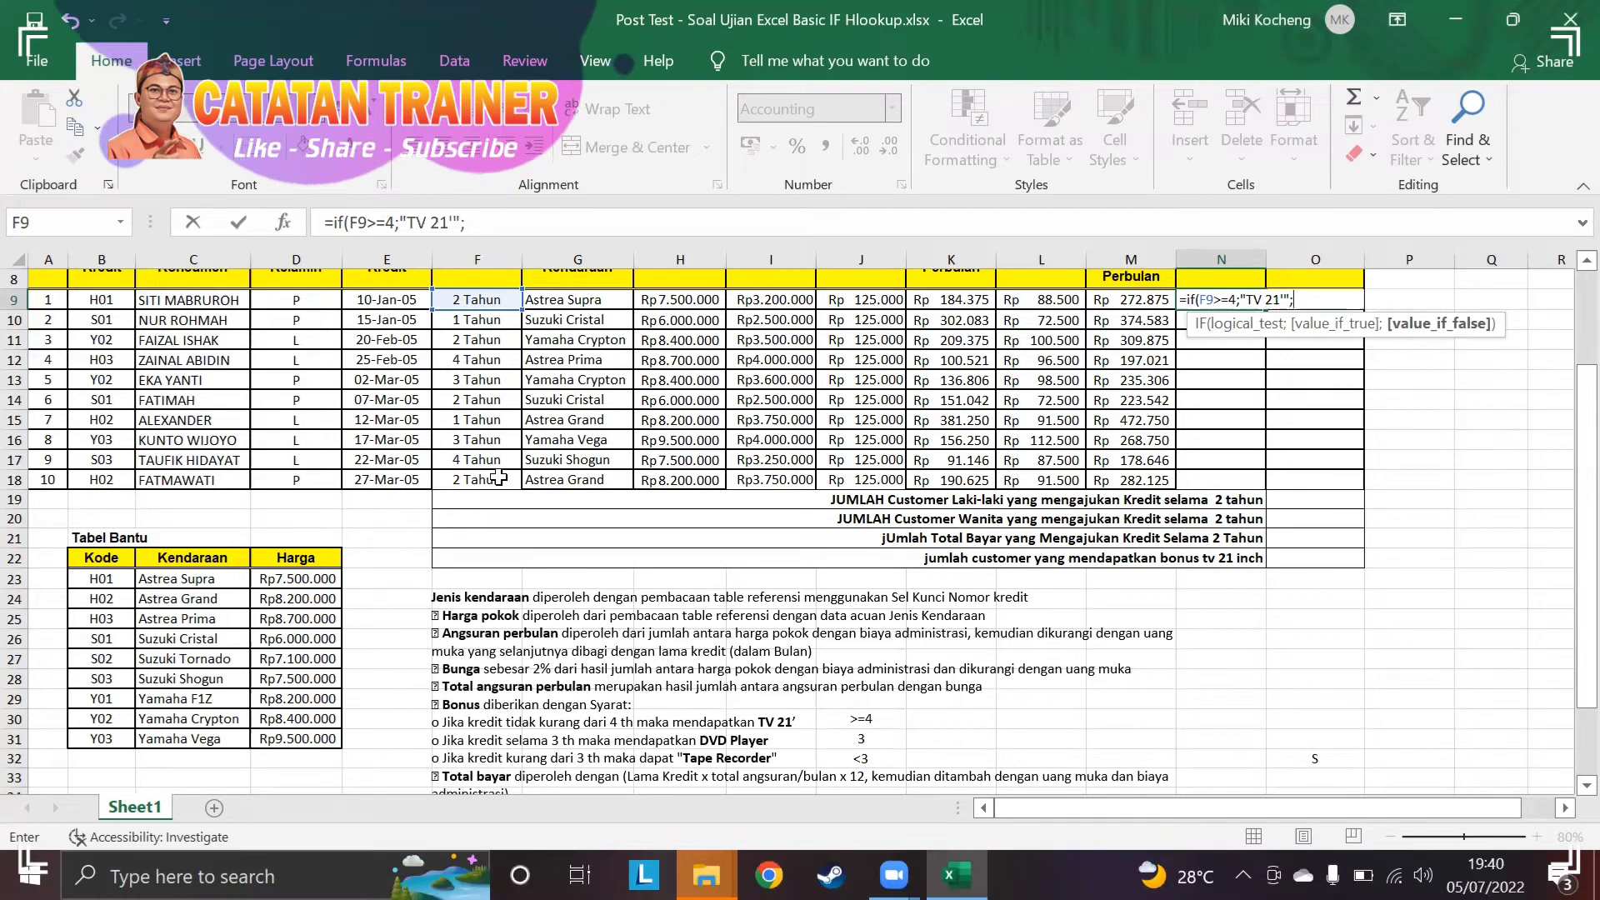
Continue the N9 formula with a nested IF(F9=3;"DVD Player"; for three-year credits.
text(if)
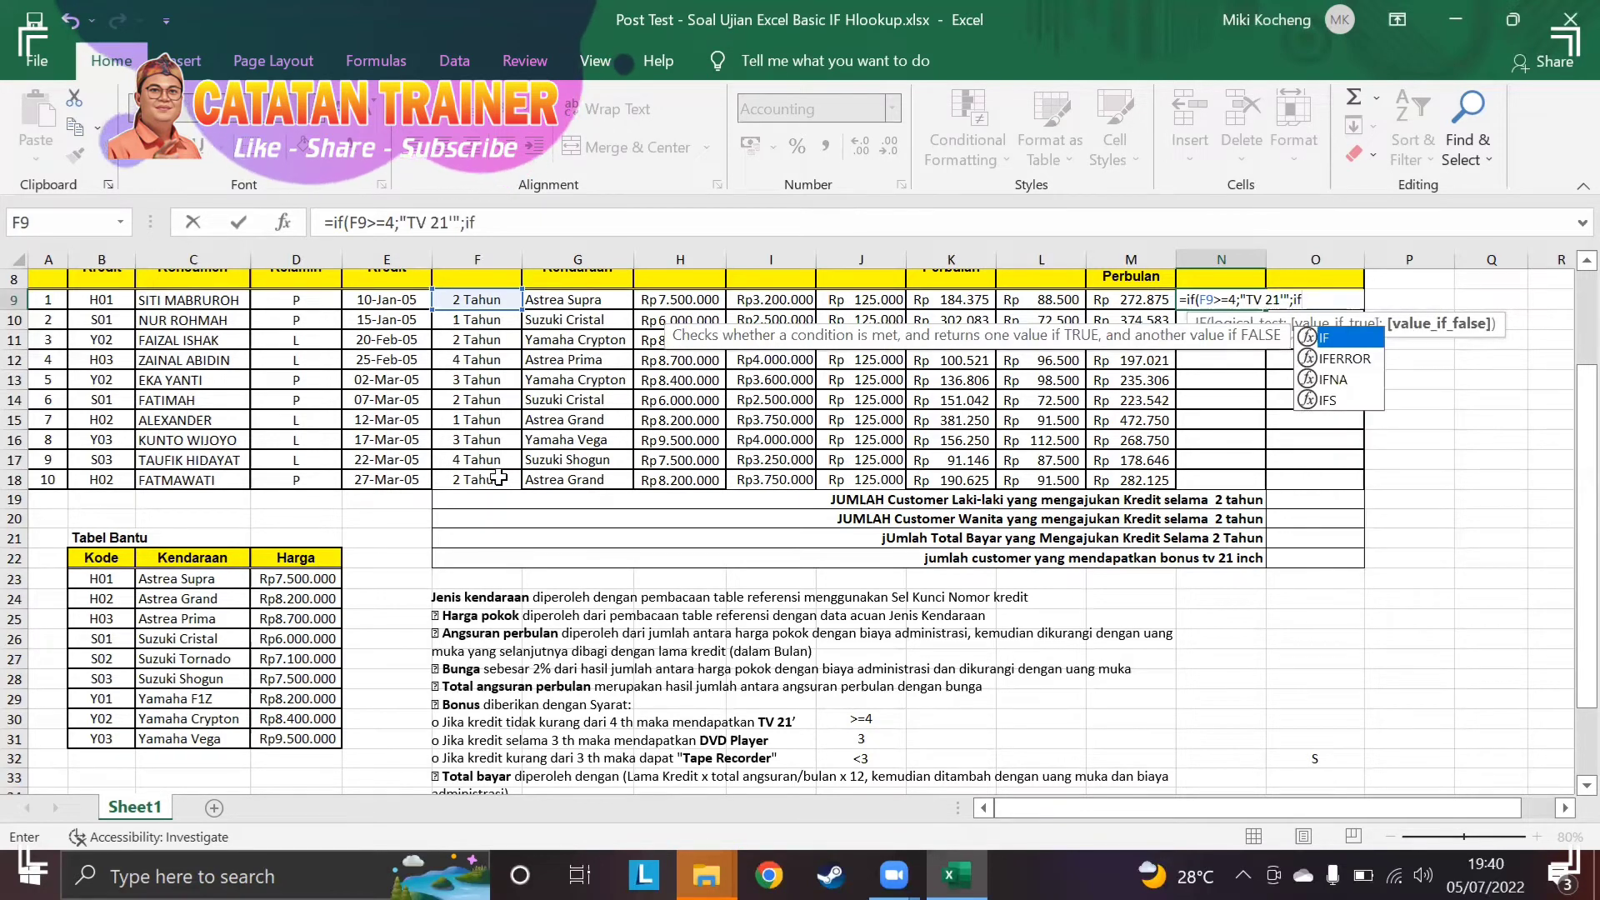
text(()
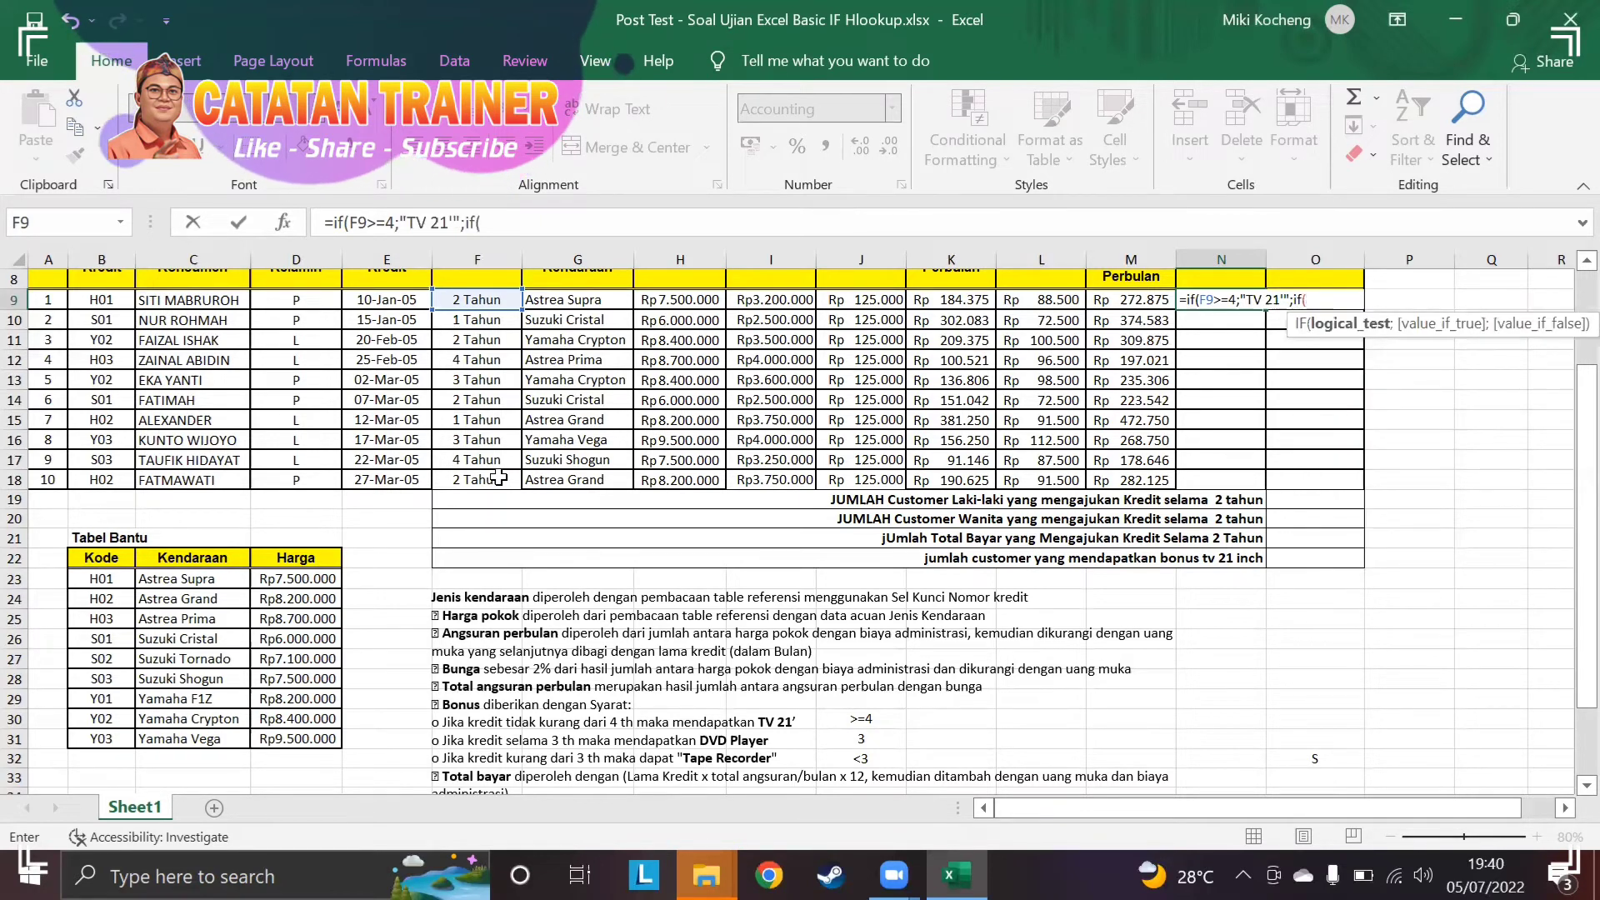
key(Left)
key(Left)
key(Left)
key(Left)
key(Left)
key(Left)
key(Left)
key(Left)
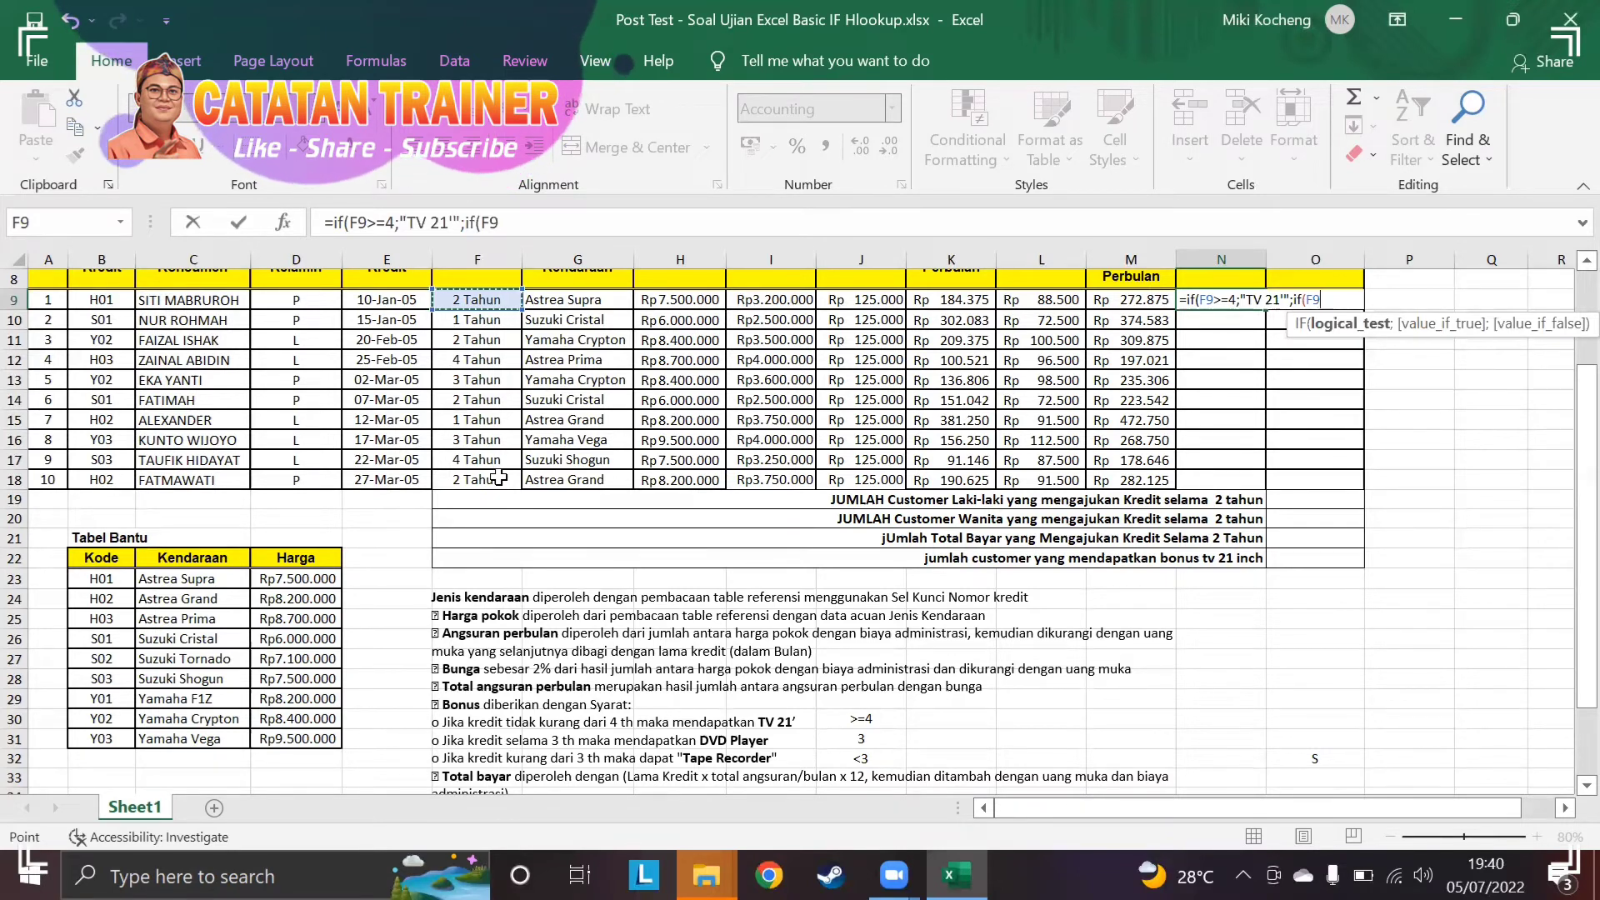
text(=3;)
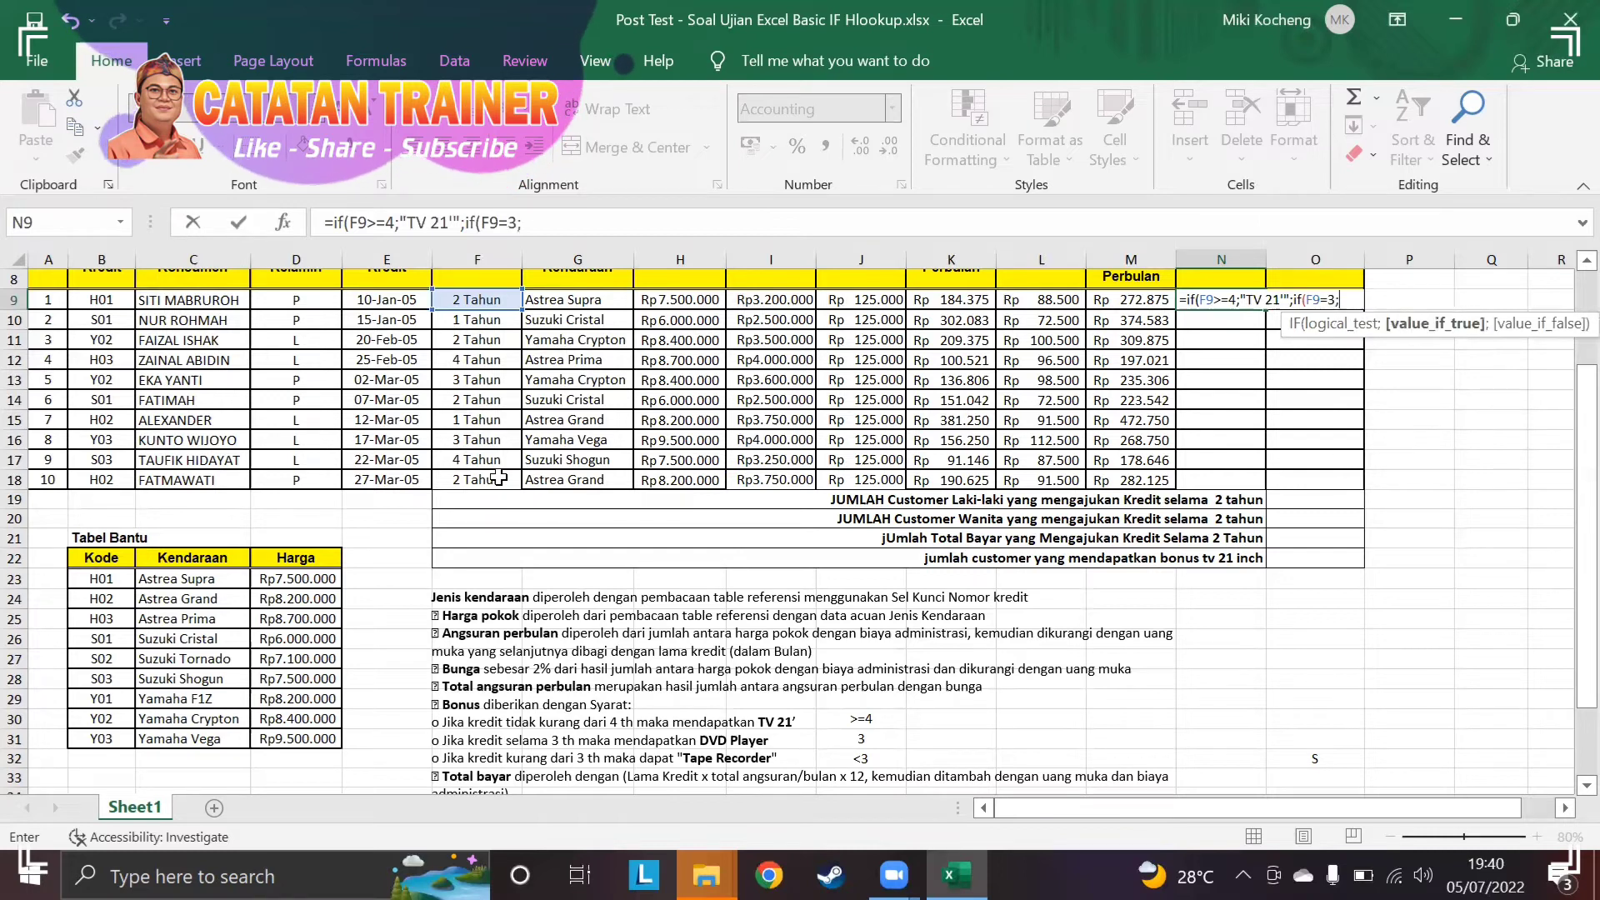
text("d)
key(BackSpace)
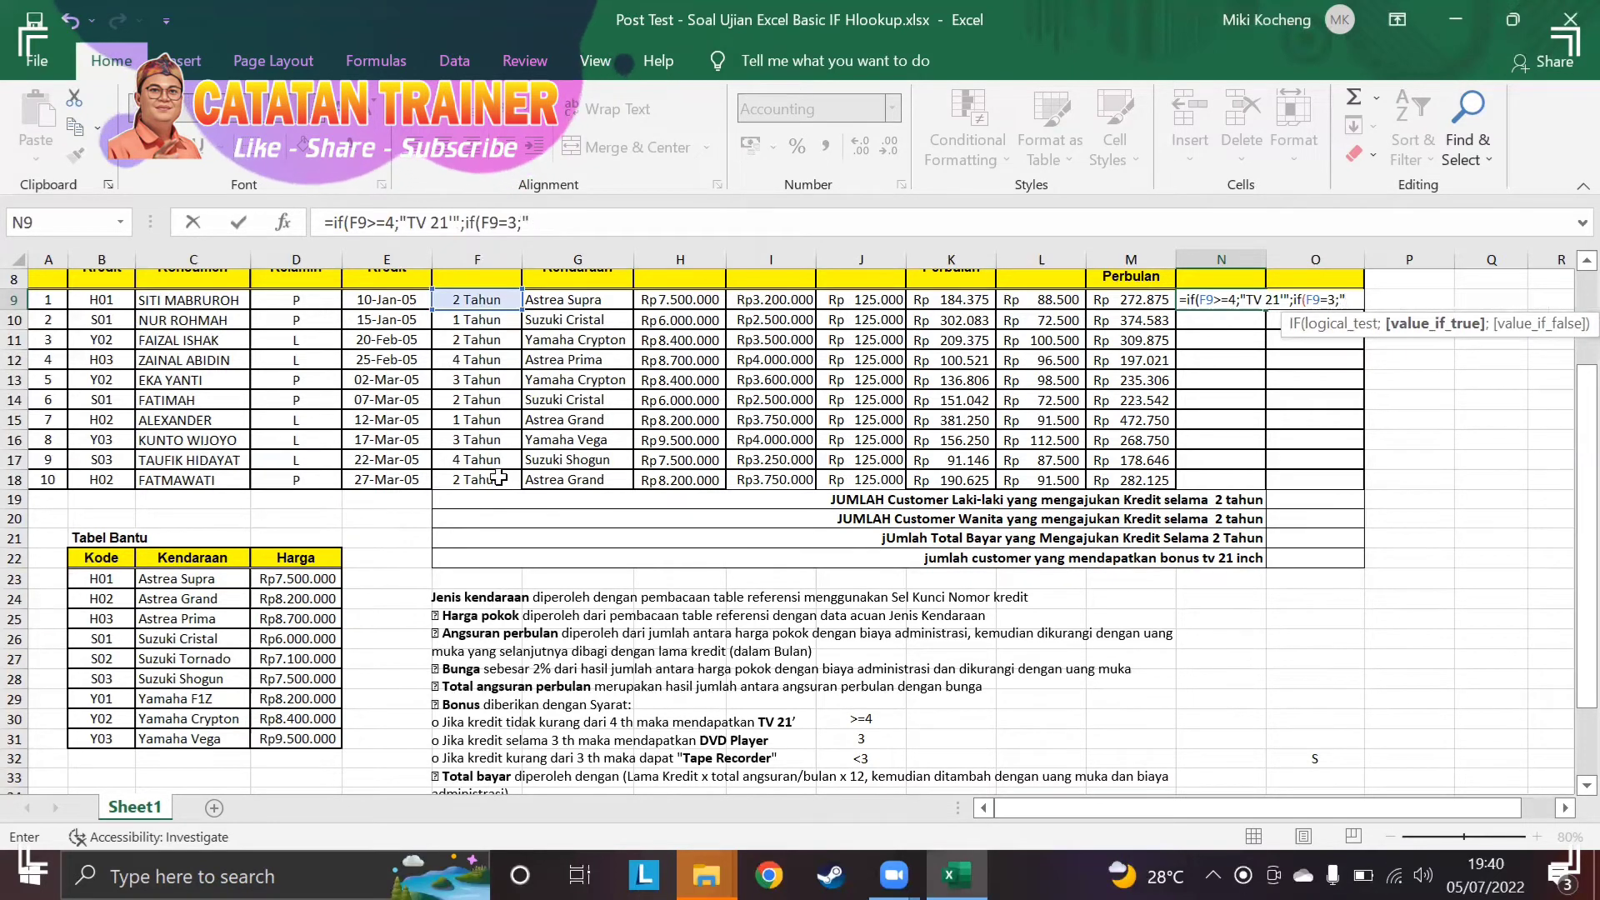
text(DVD Player)
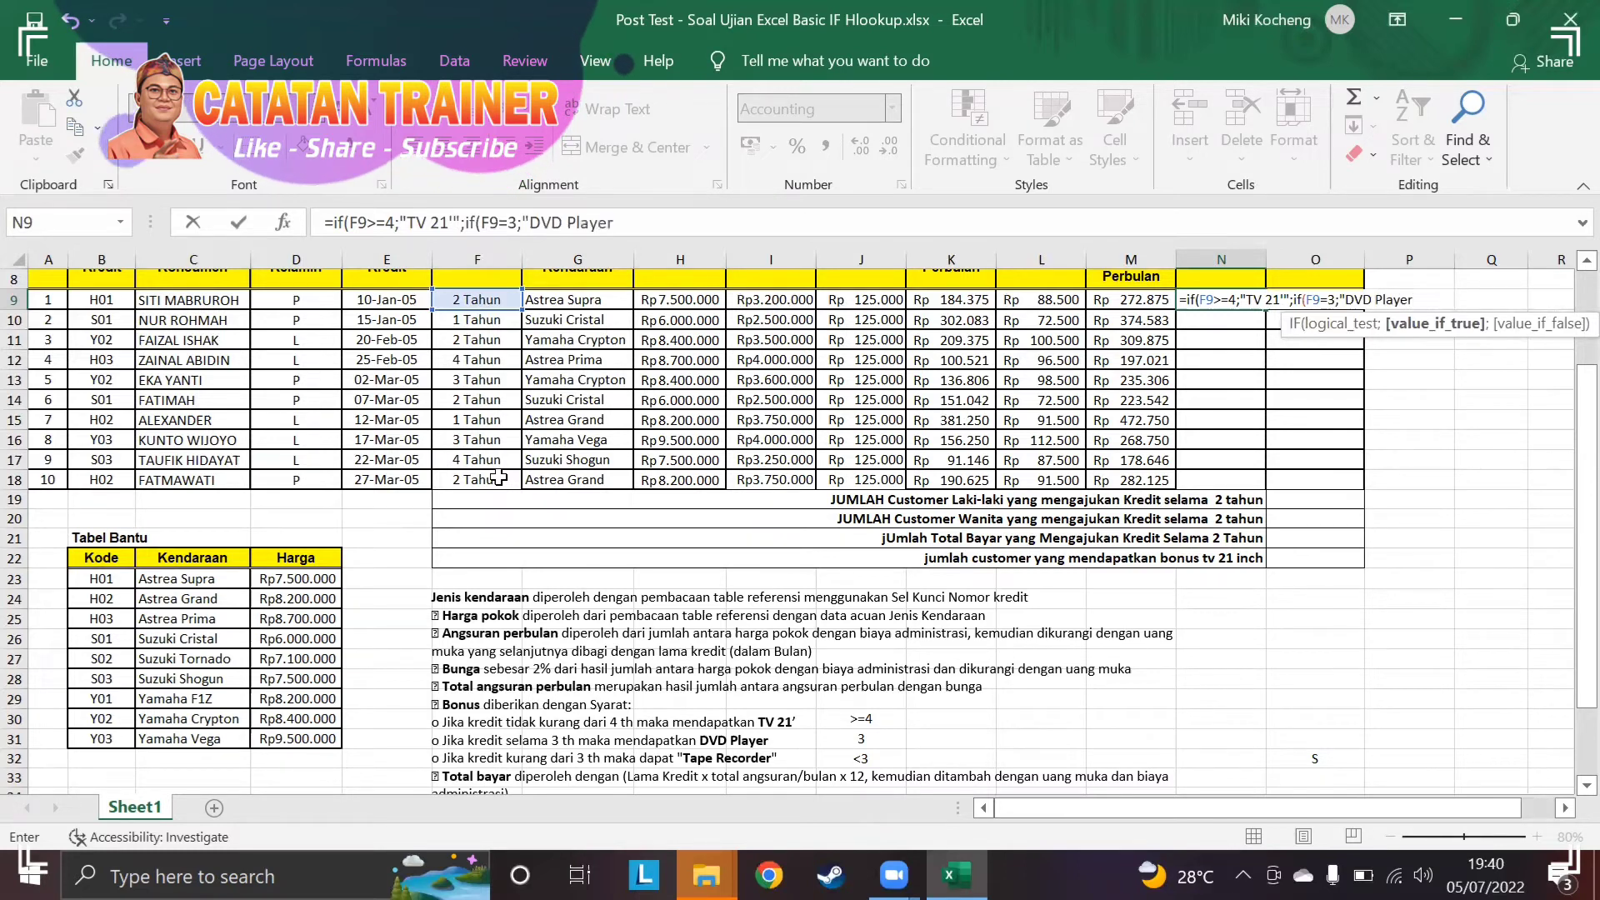
text(";")
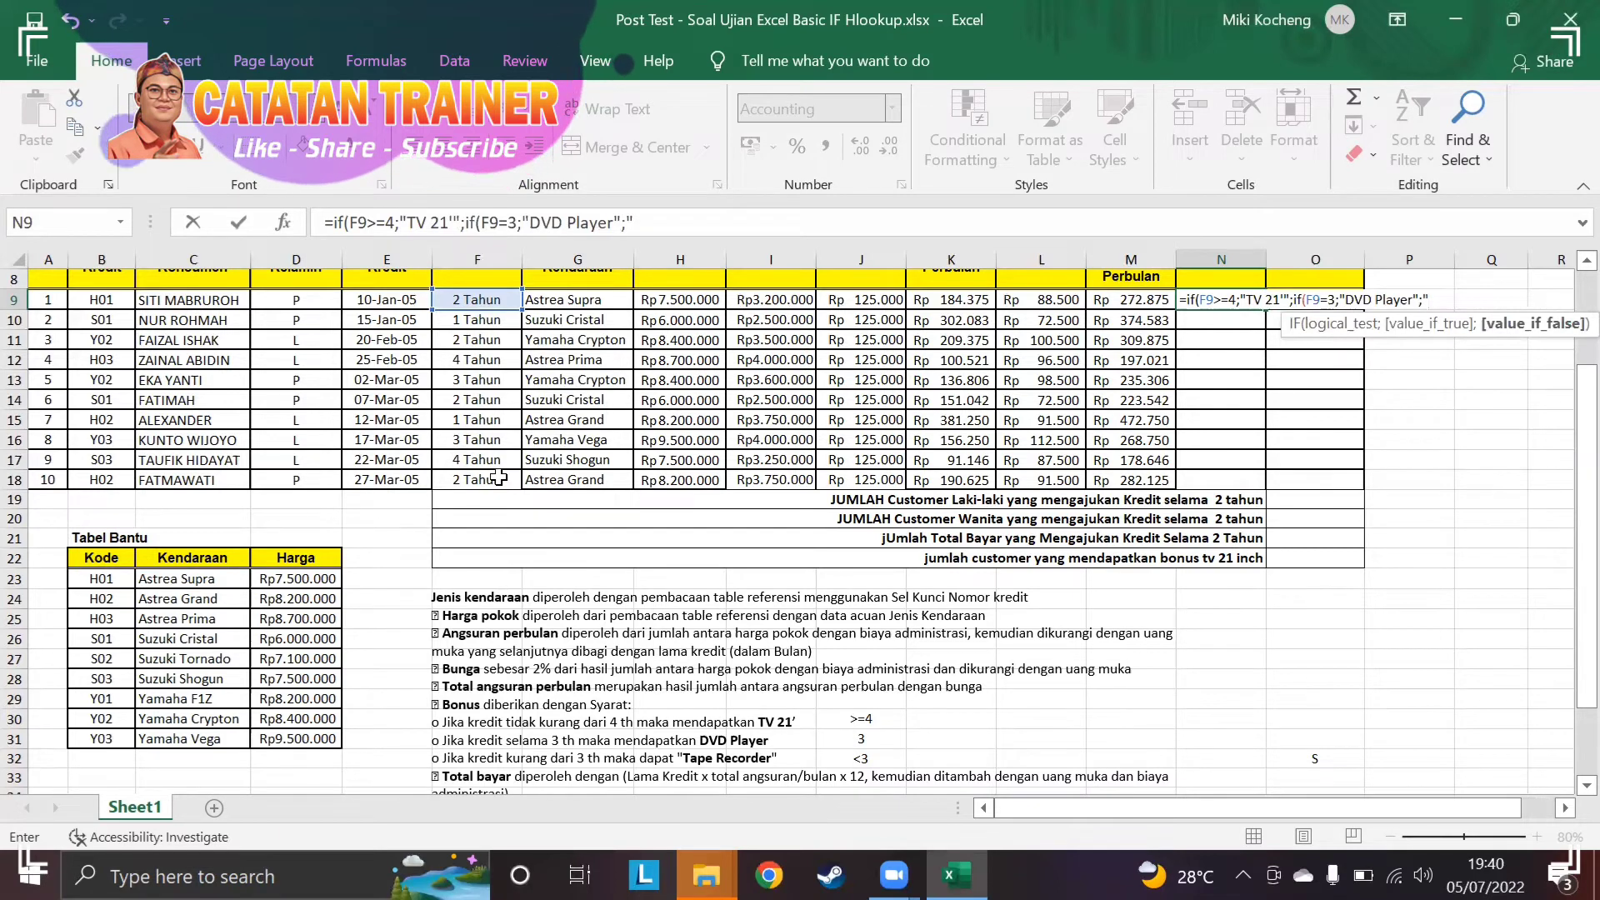
Complete the N9 formula with "Tape Recorder" as the remaining result and close both IF functions.
text(Tape )
text(Recorde)
text(r")
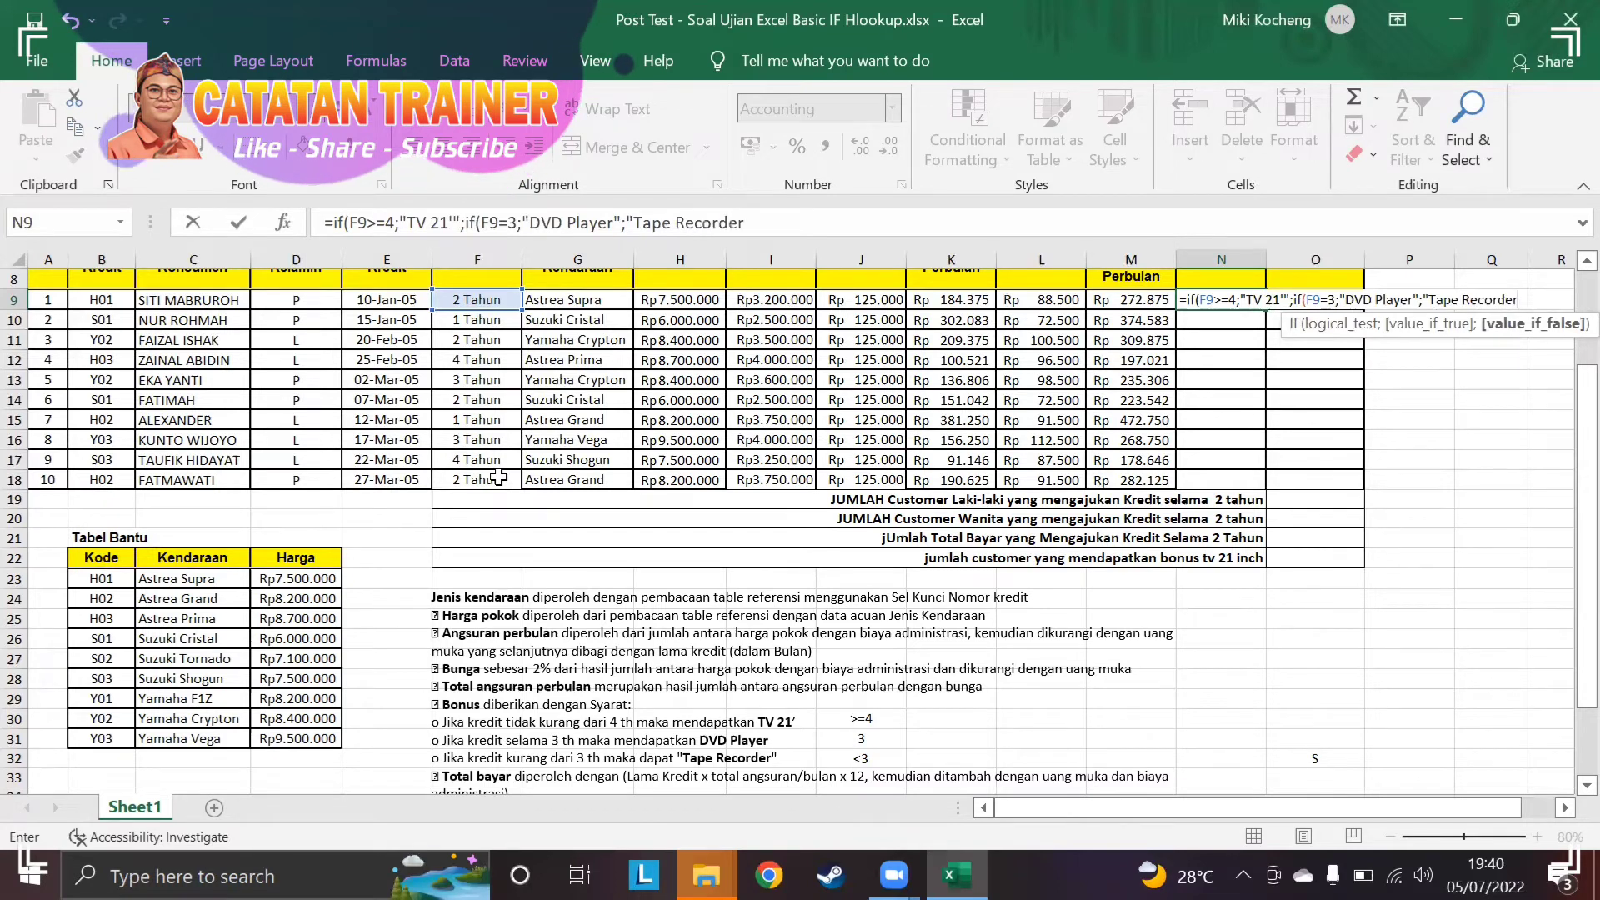
text()))
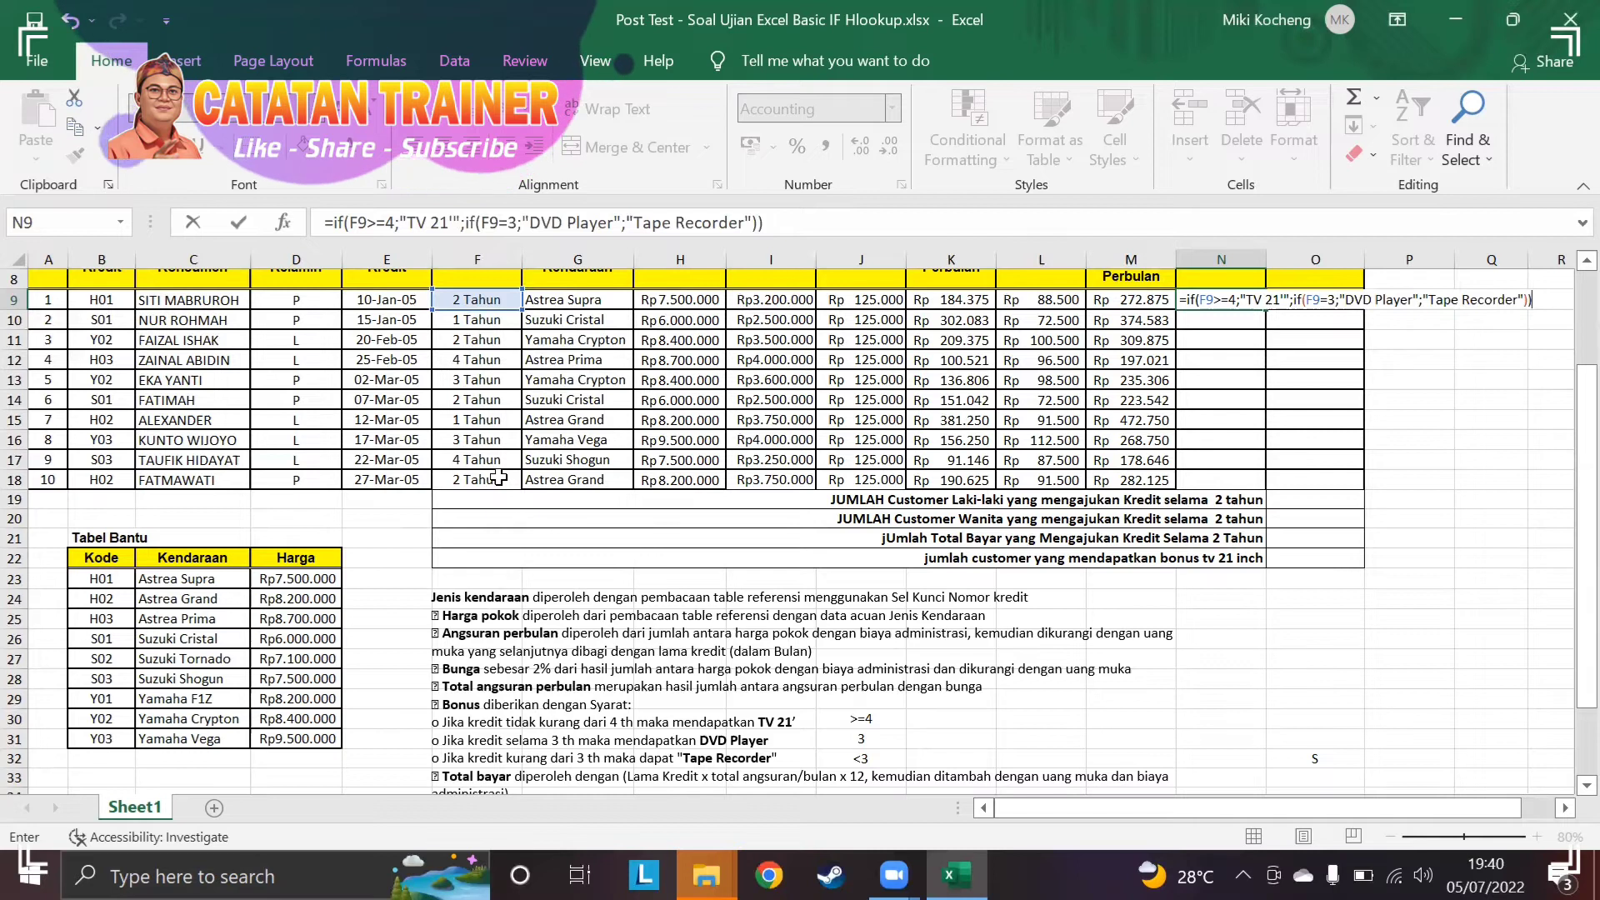
key(Return)
key(Up)
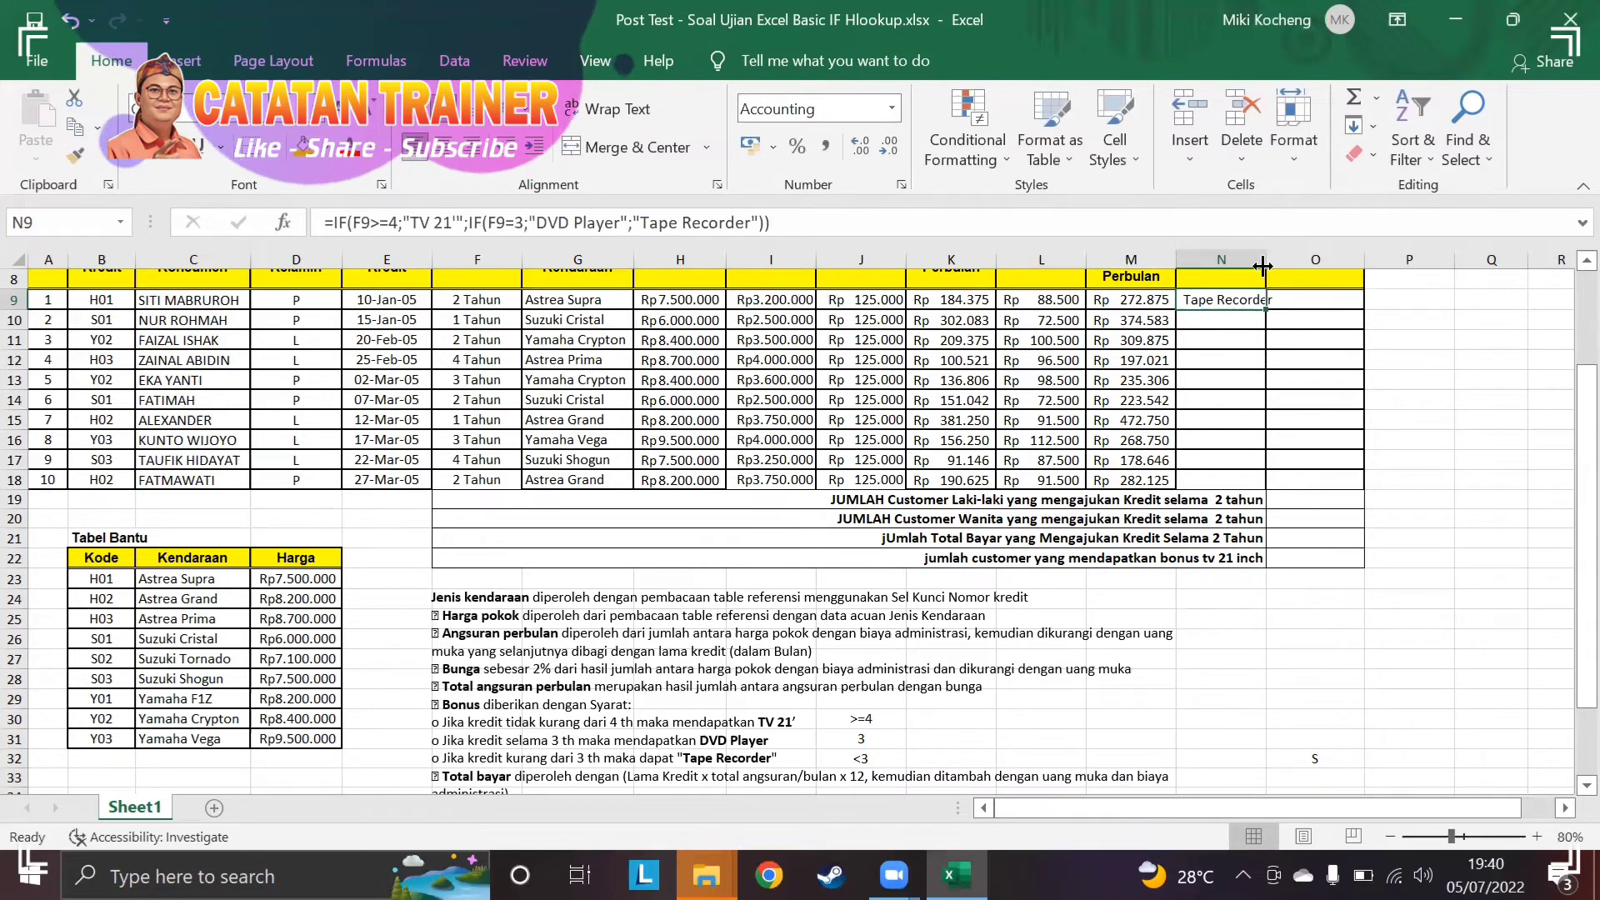
Widen column N to fit the bonus names and fill the N9 formula down through N18.
drag(1266, 265, 1279, 266)
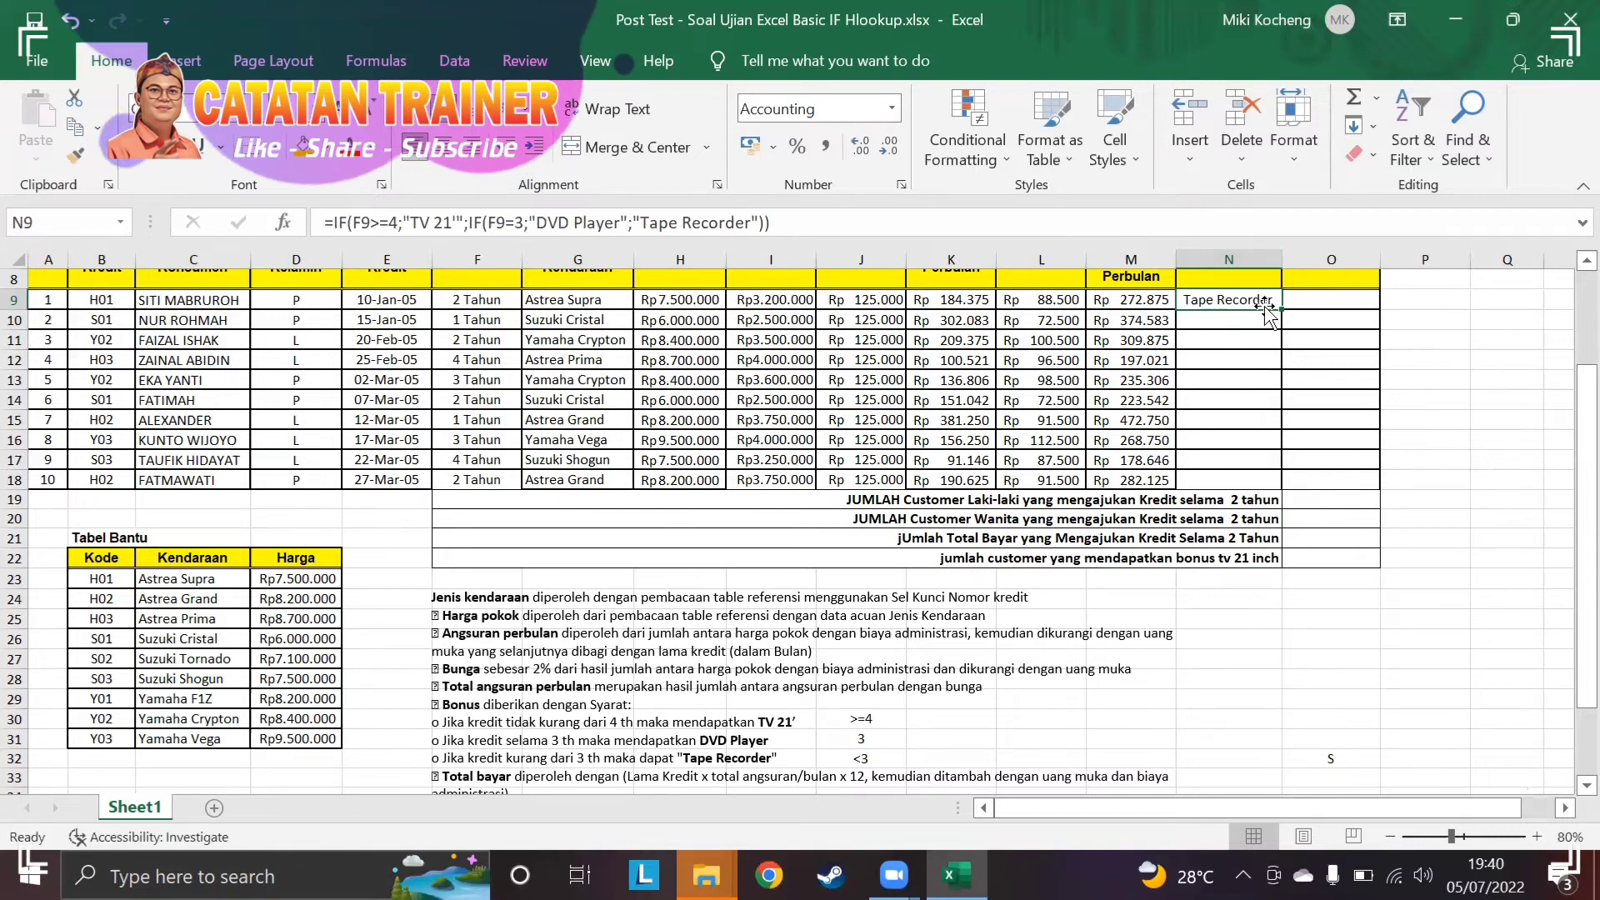
drag(1280, 309, 1276, 491)
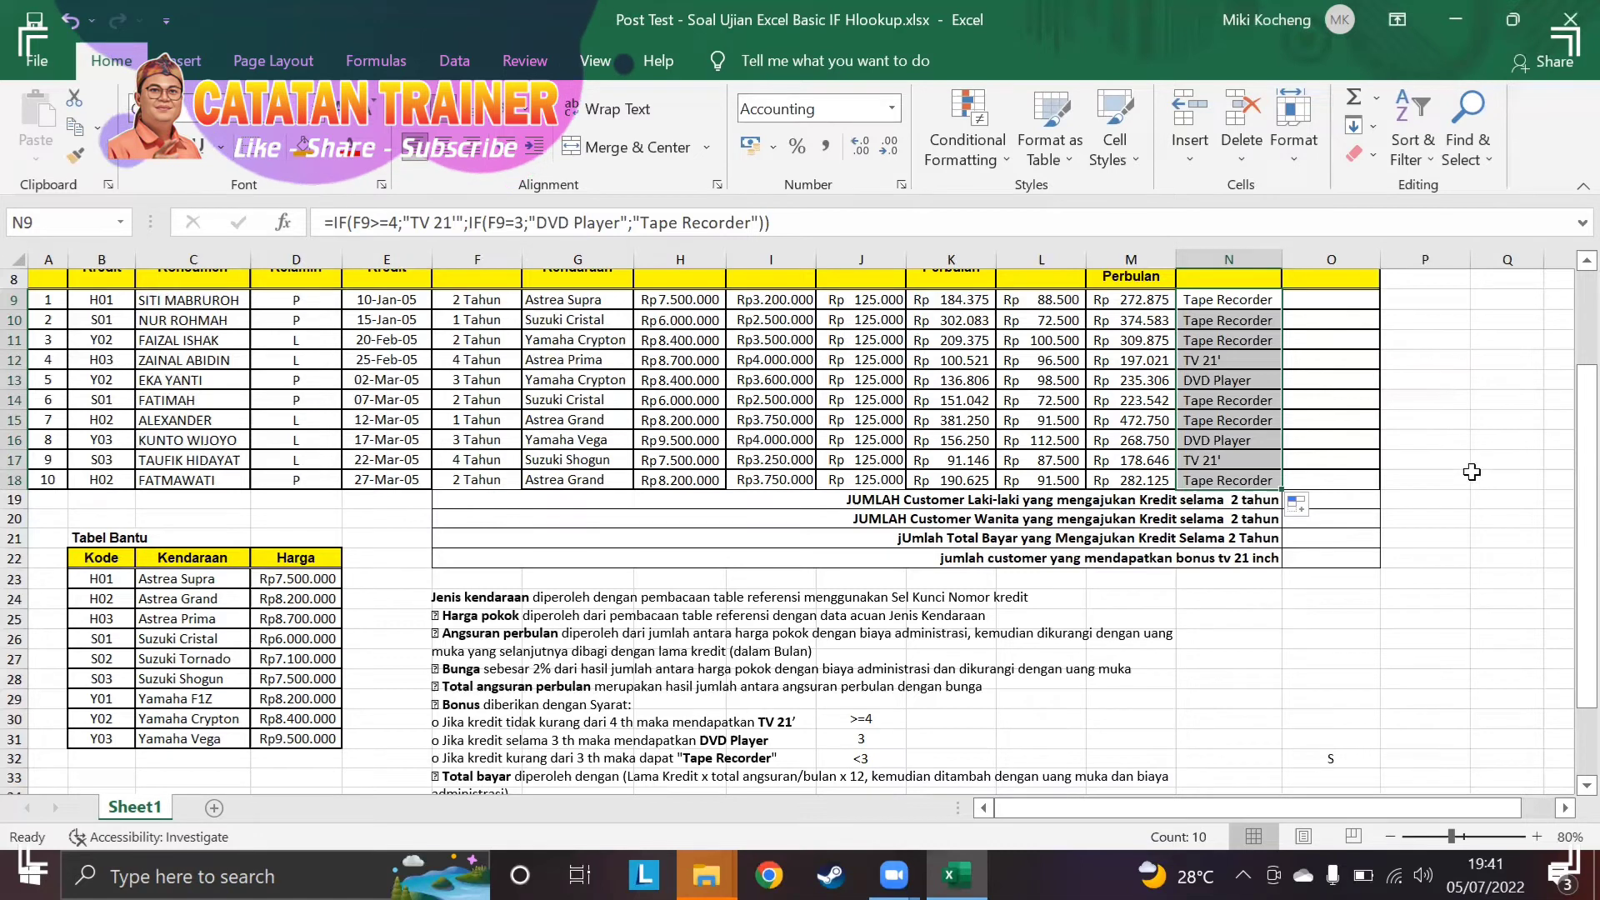
click(1472, 462)
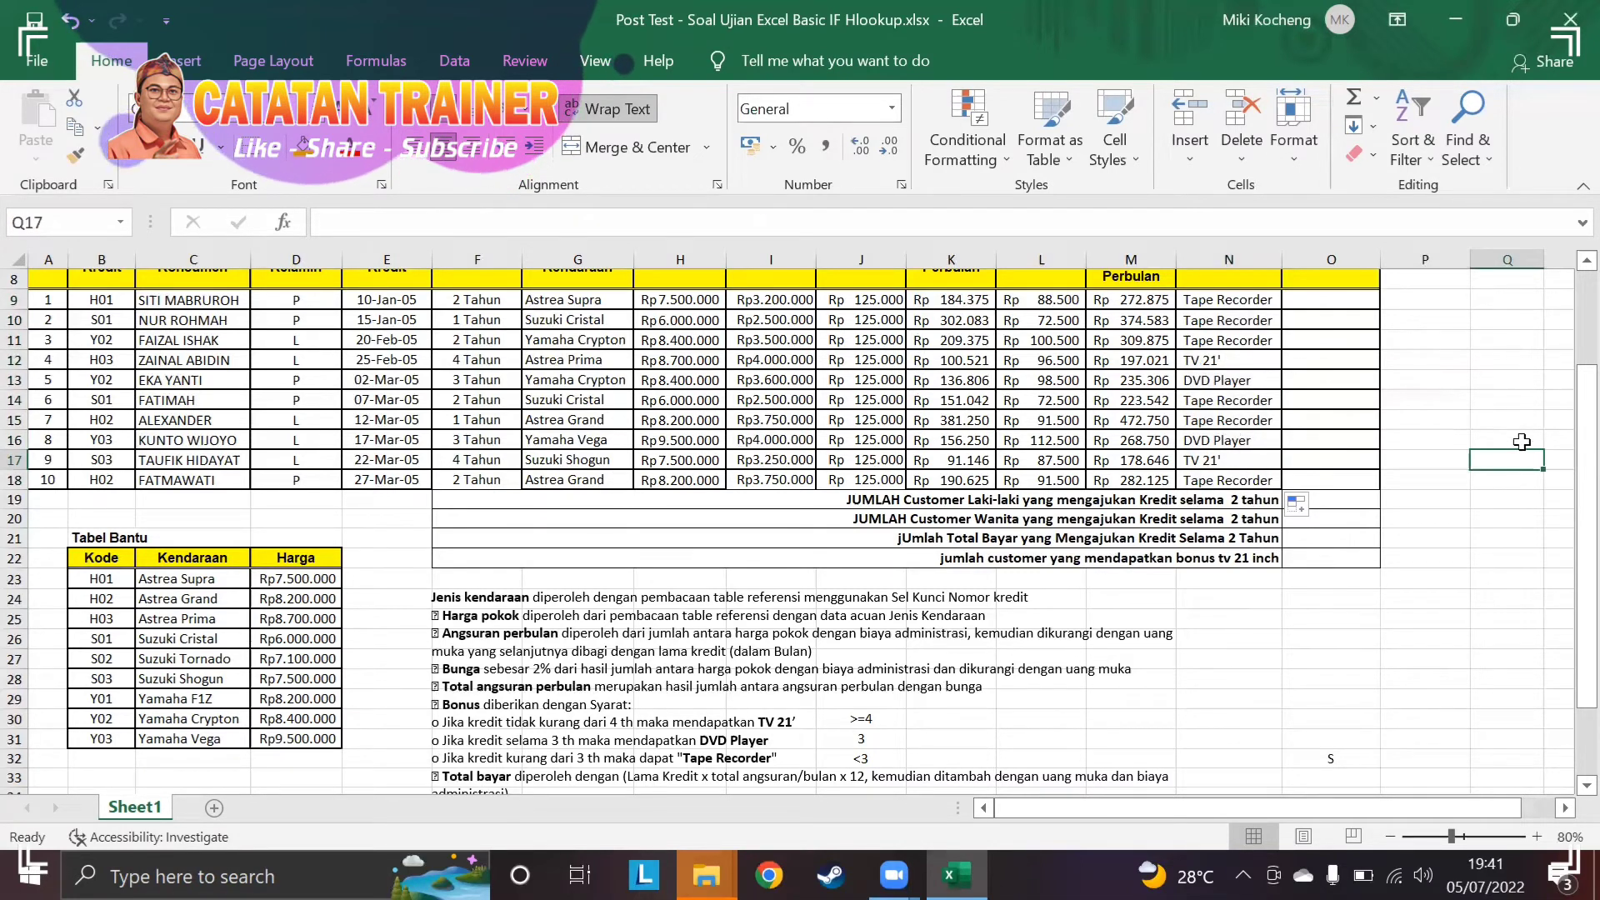
Review the Total bayar rule in the notes below the table and return to the first customer row.
drag(1582, 424, 1565, 494)
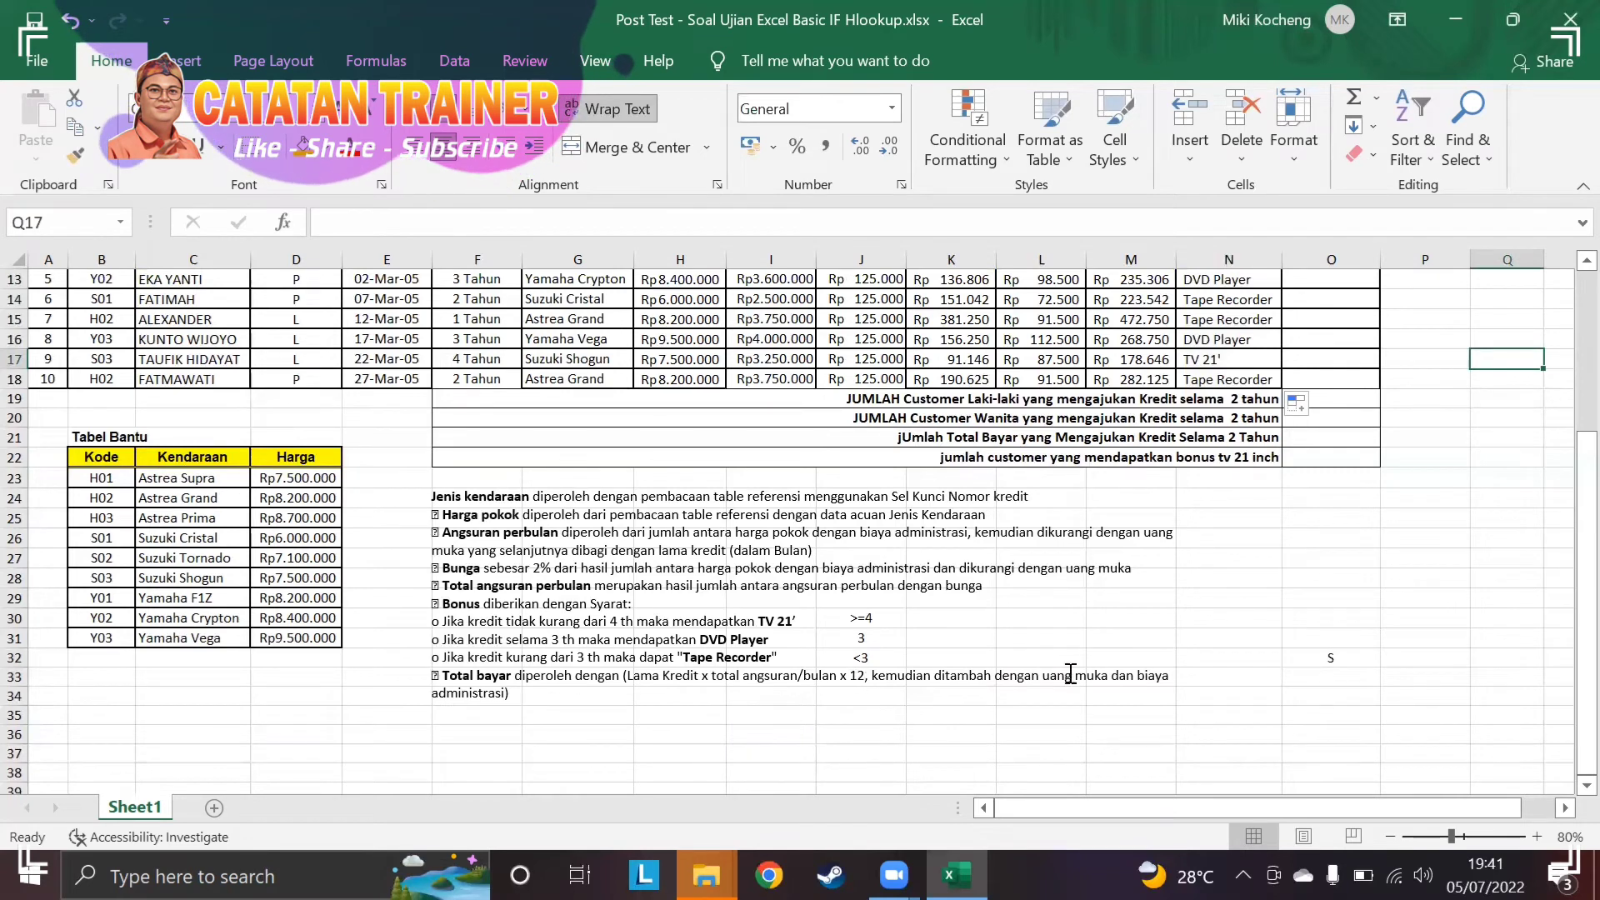
click(1446, 442)
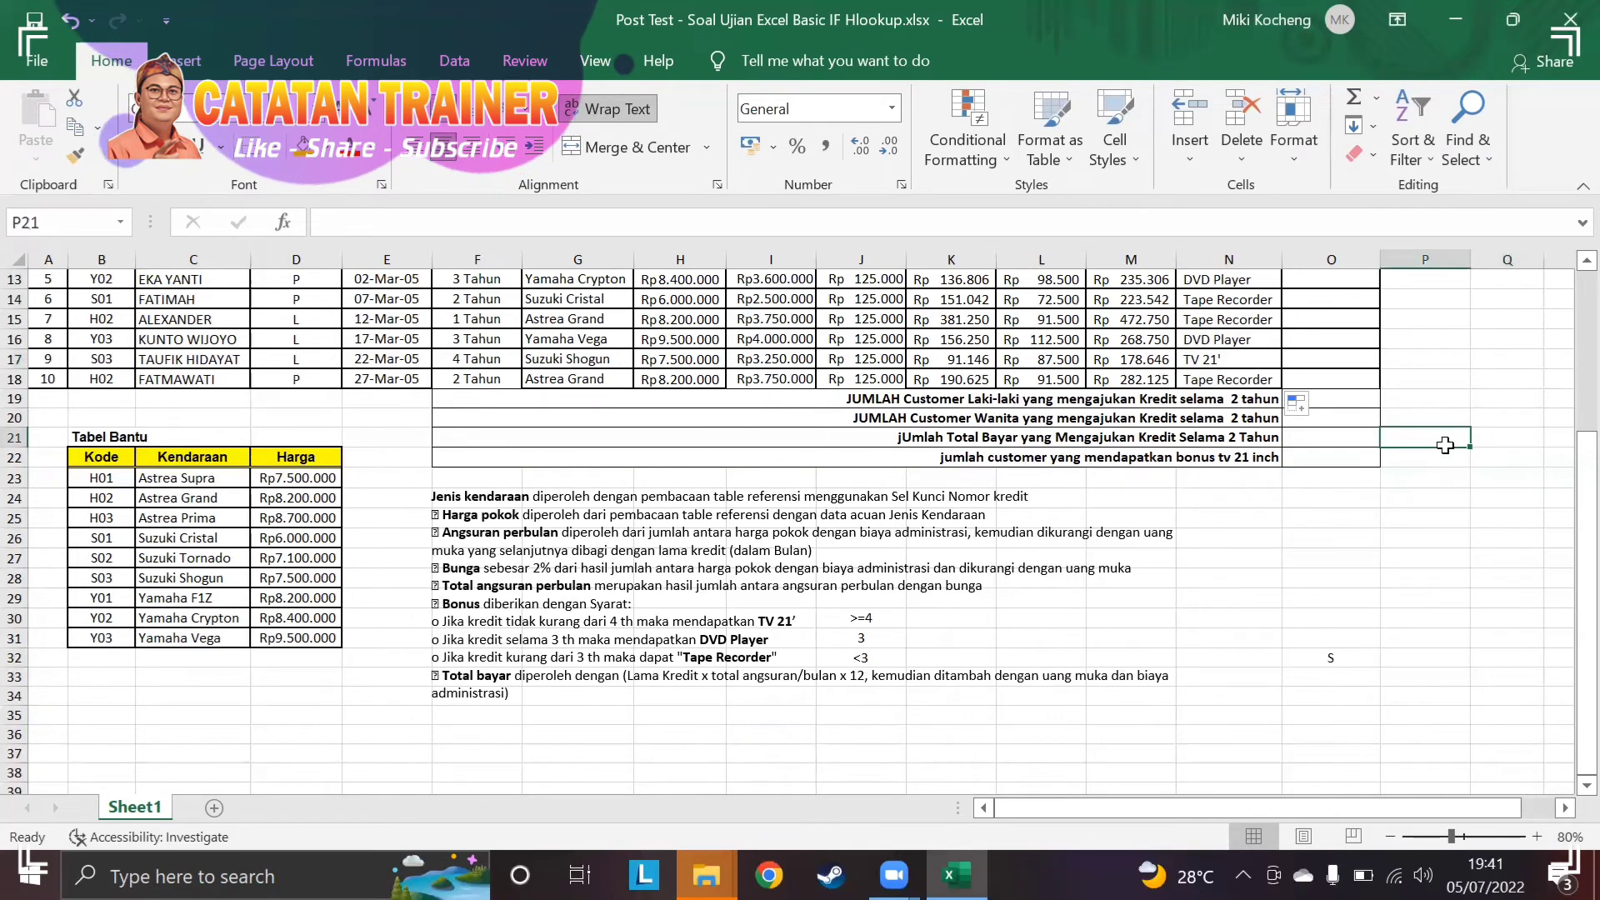
key(Up)
key(Up)
key(Up)
key(Up)
key(Up)
key(Up)
key(Up)
key(Up)
key(Up)
key(Up)
key(Up)
key(Up)
key(Up)
key(Up)
key(Up)
key(Up)
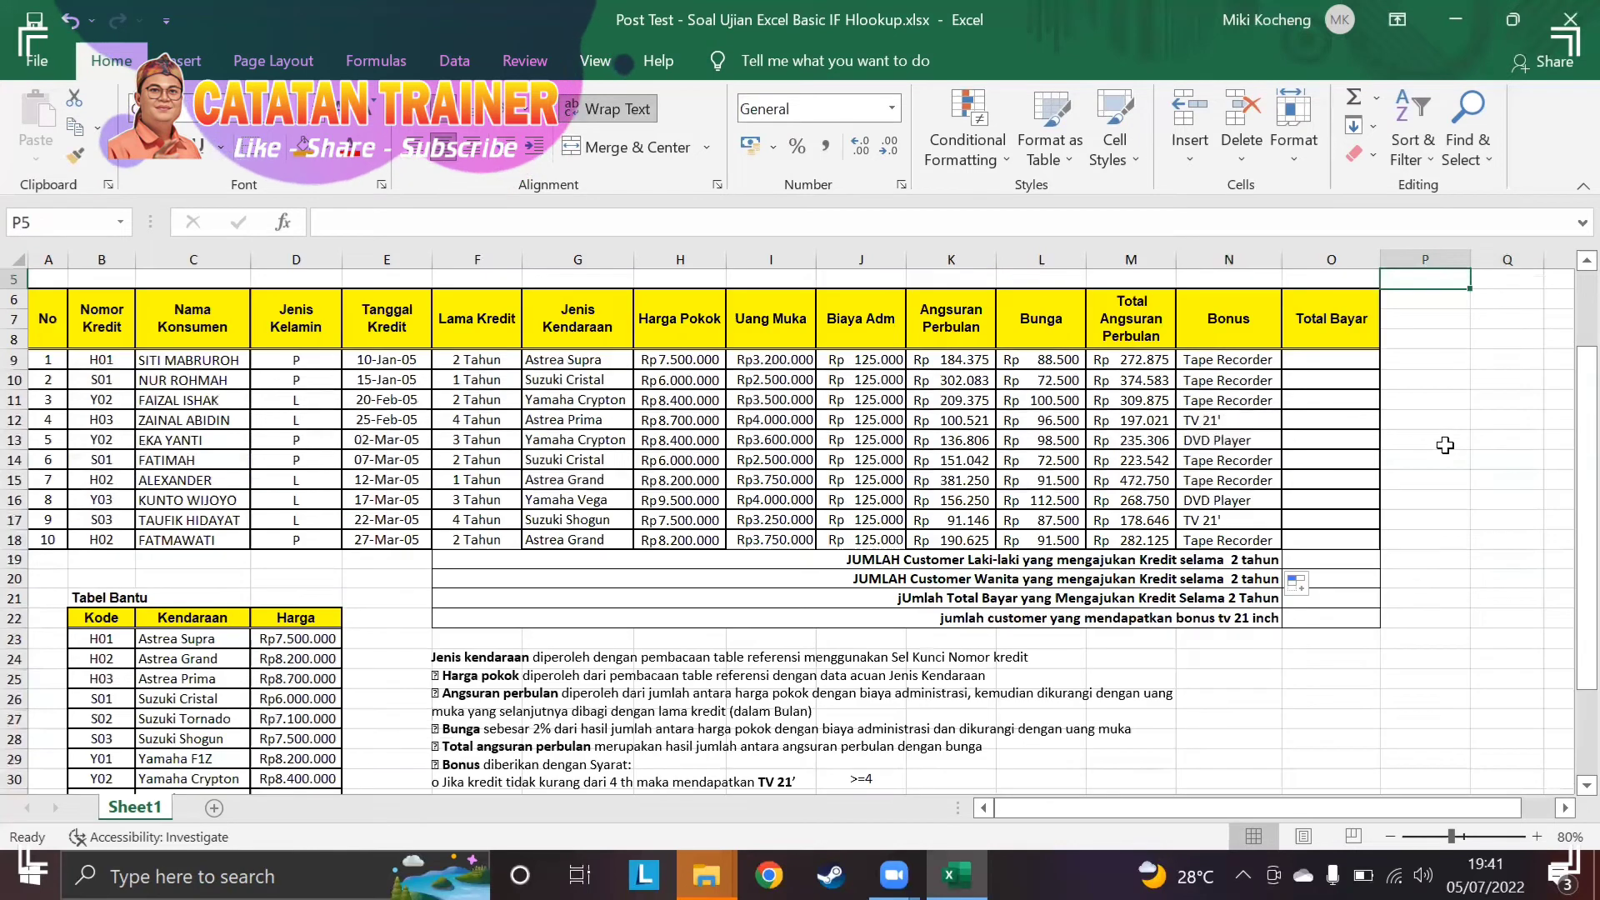
key(Up)
key(Up)
key(Up)
key(Up)
key(Down)
key(Down)
key(Down)
key(Down)
key(Down)
key(Down)
key(Down)
key(Down)
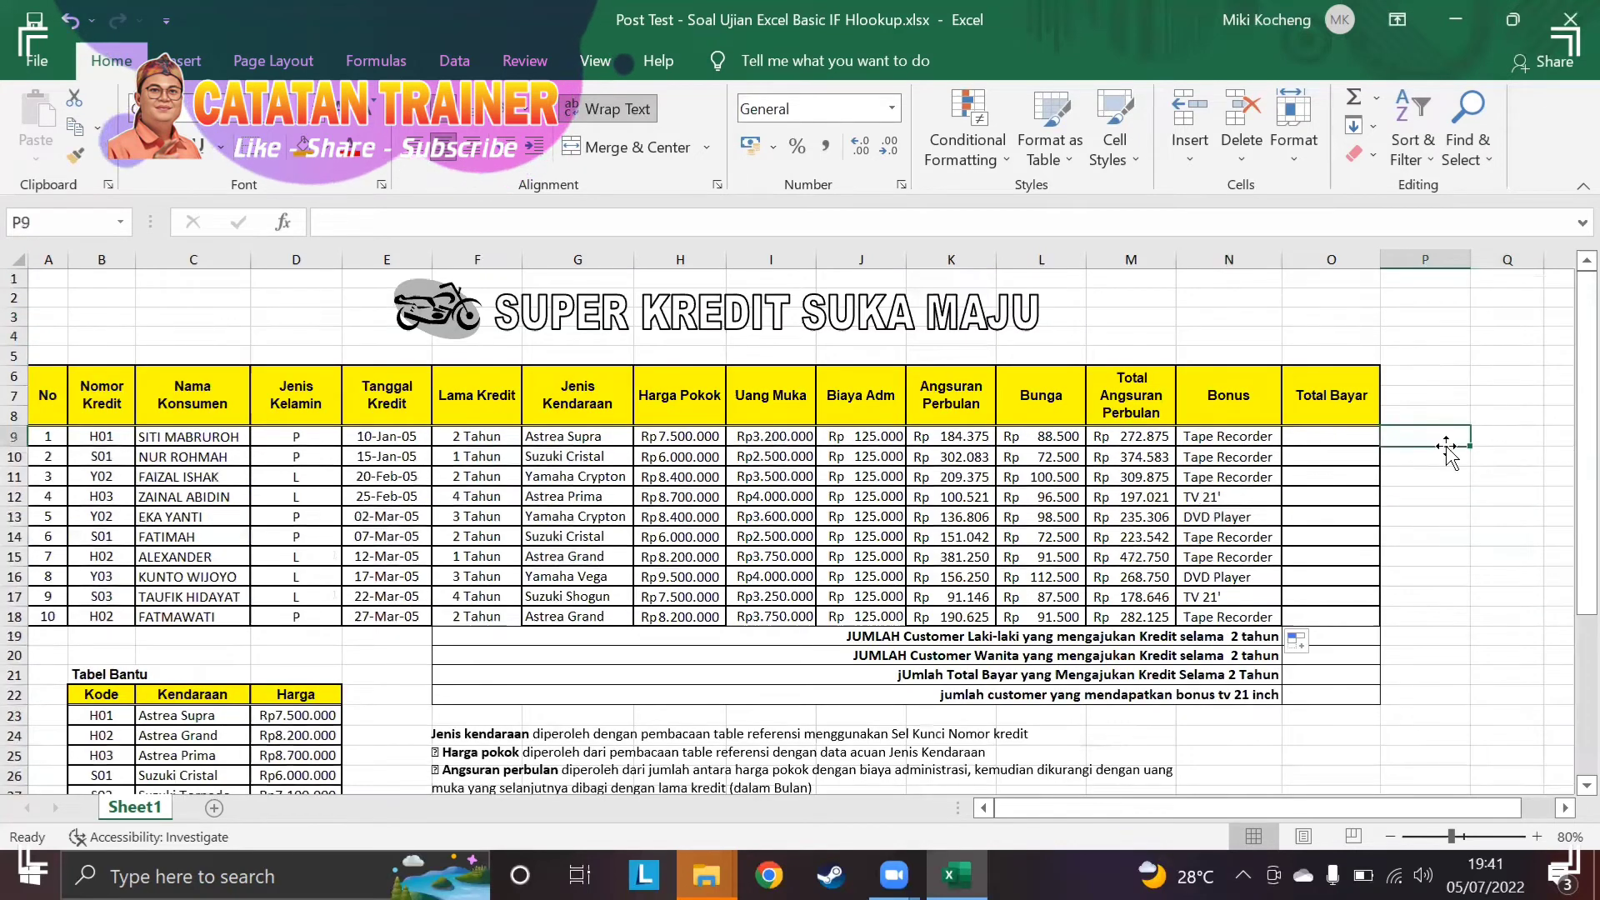
Enter the formula =(F9*12*M9)+I9+J9 in O9 under Total Bayar.
key(Left)
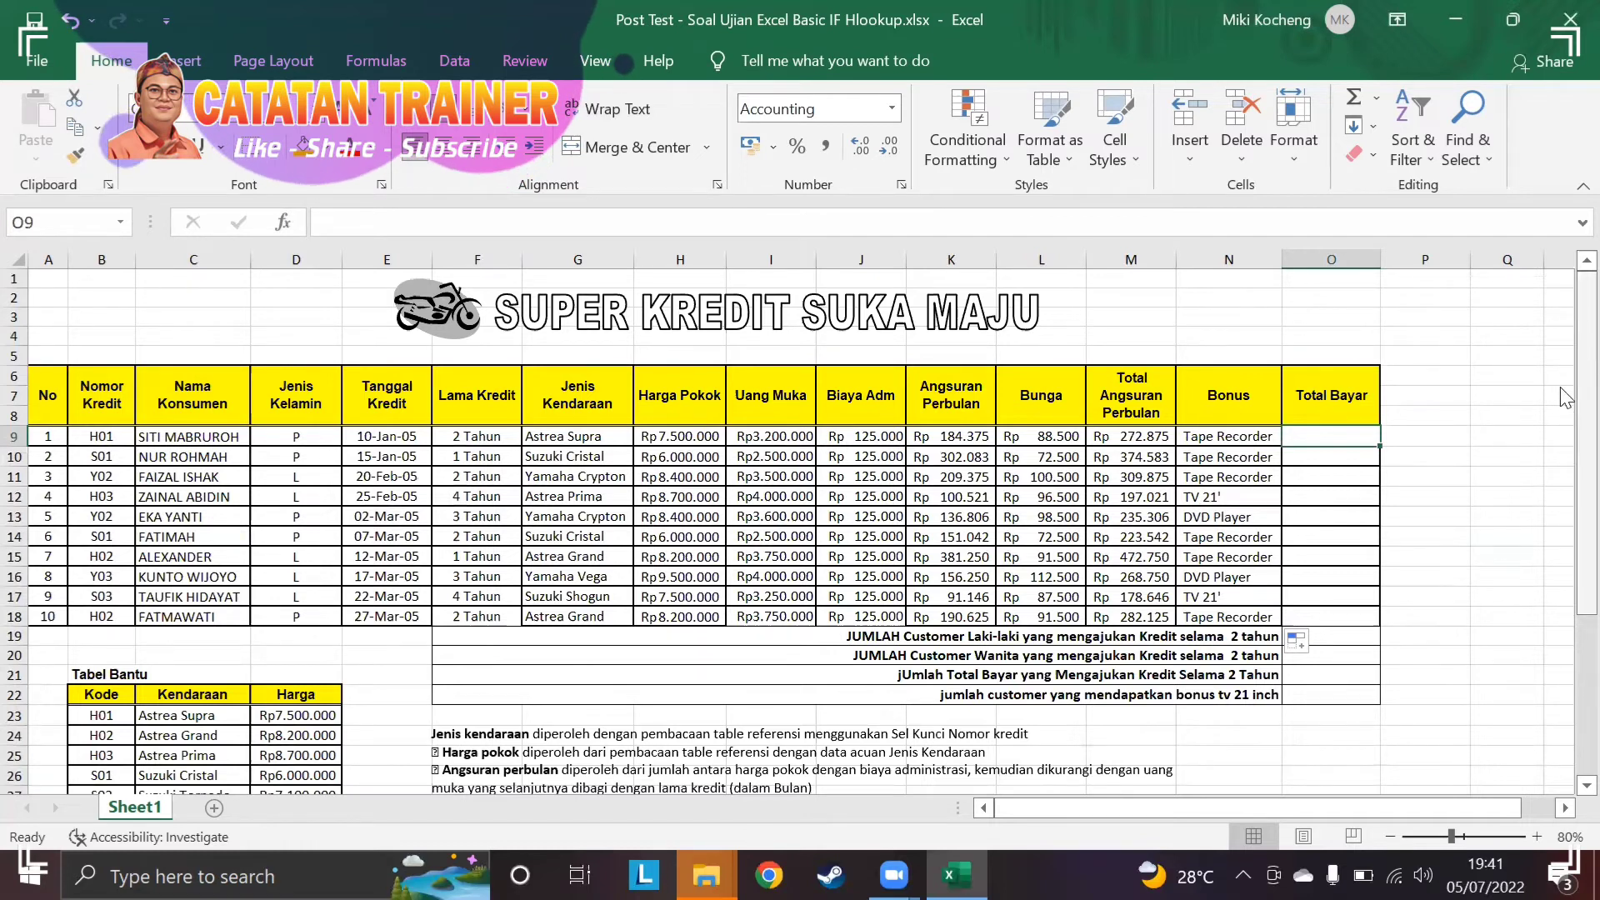
text(=)
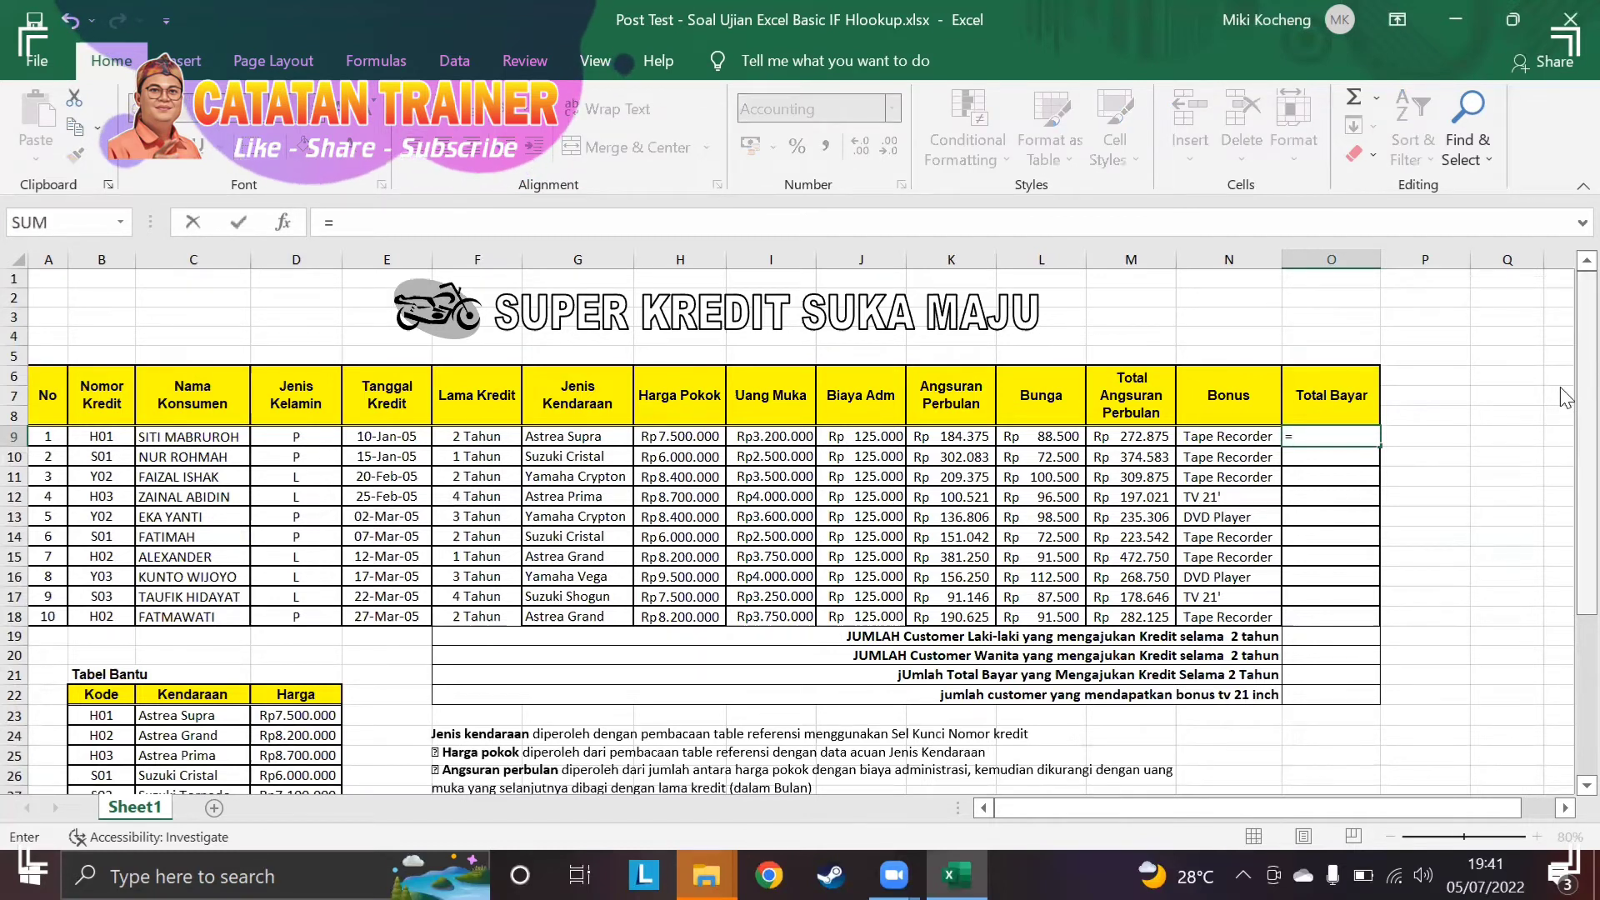
text(()
click(467, 432)
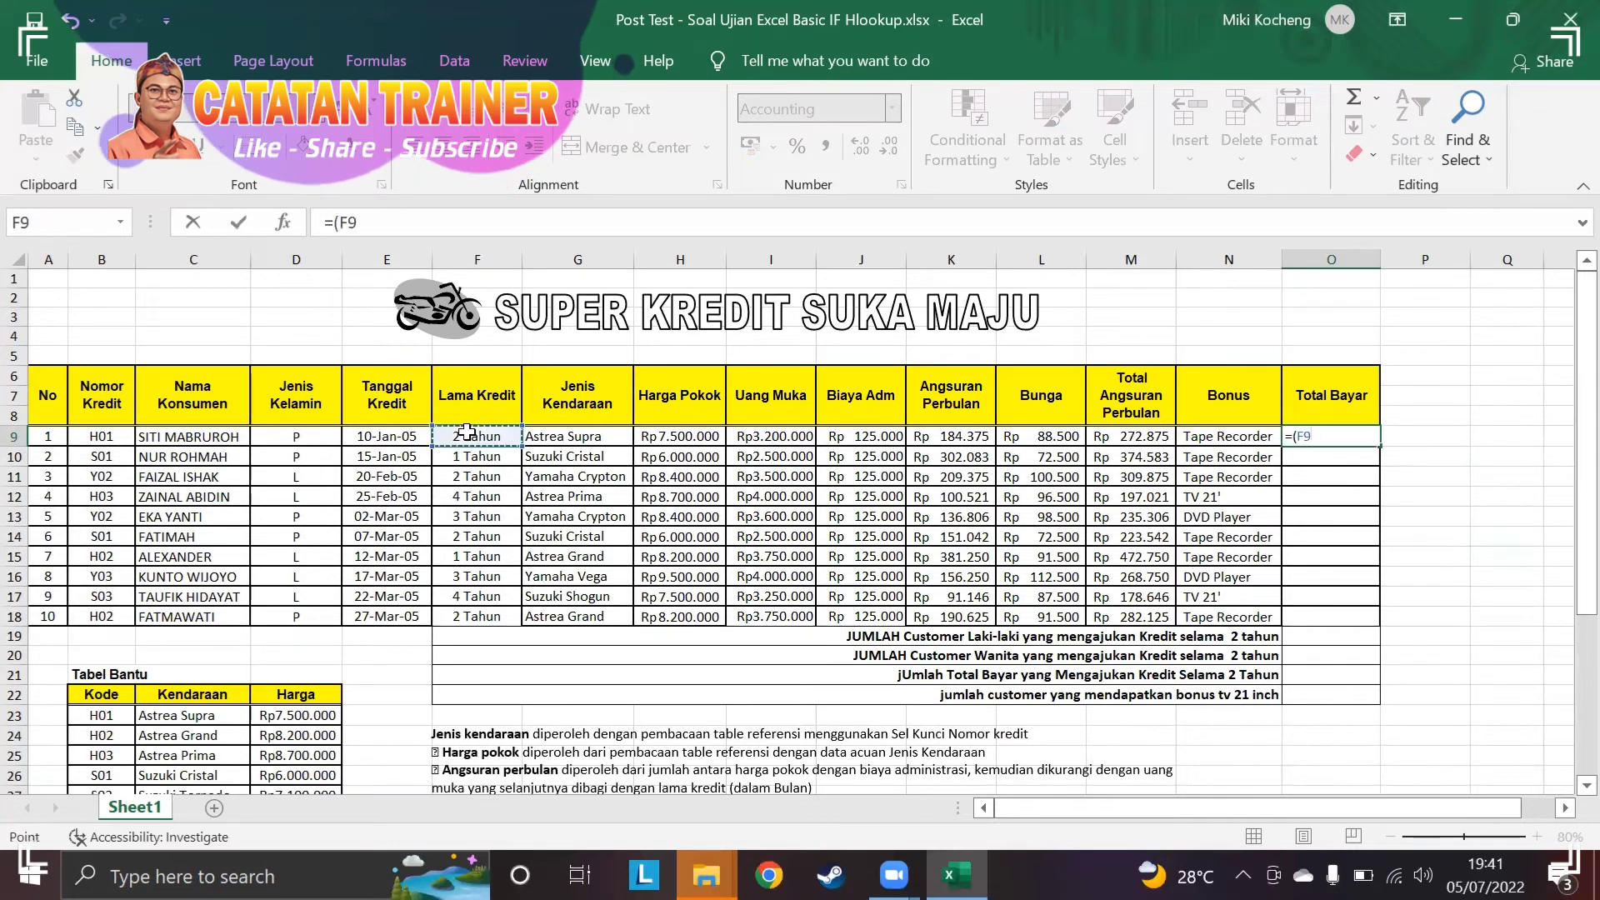
text(*12*)
click(1124, 432)
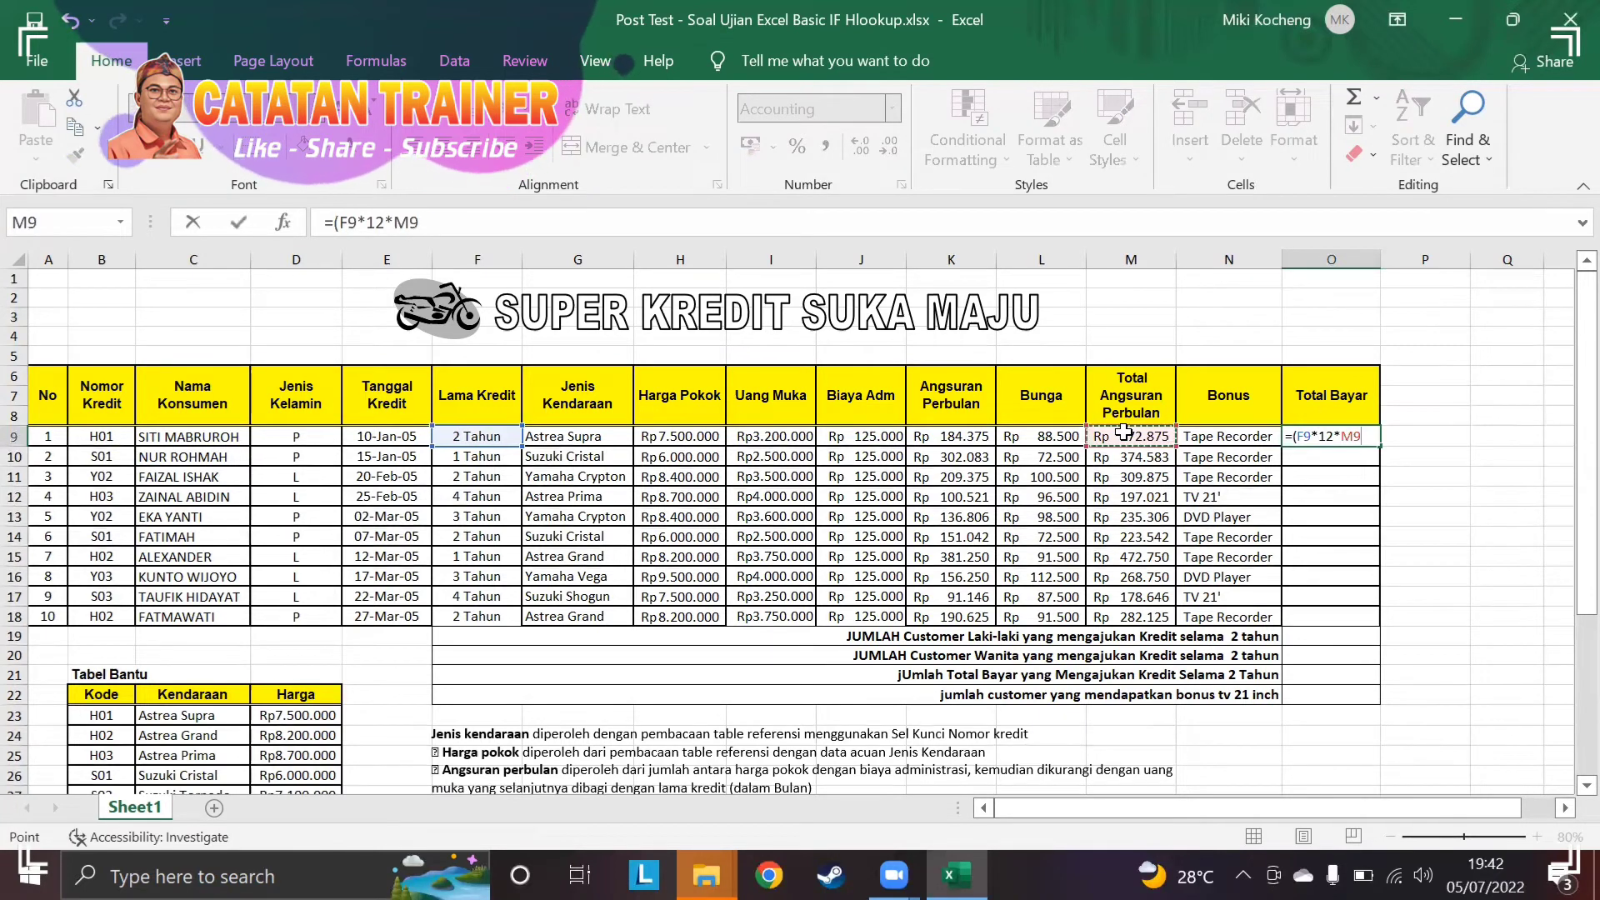
text()+)
mouse_move(1567, 309)
mouse_down()
mouse_move(1562, 435)
mouse_move(1561, 311)
mouse_up()
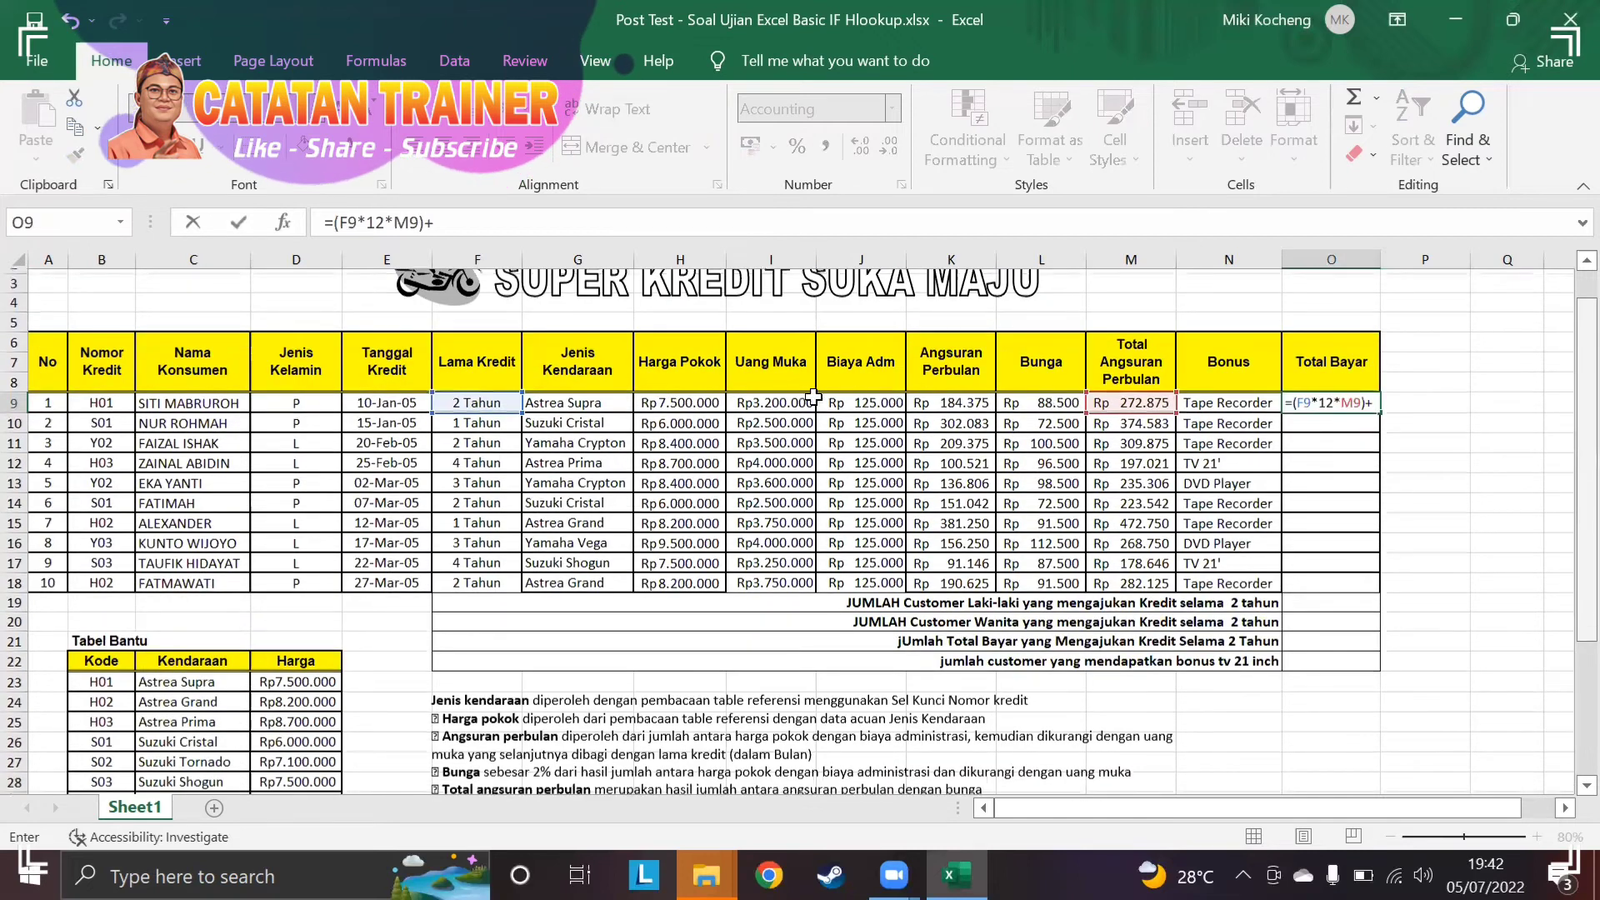
click(765, 397)
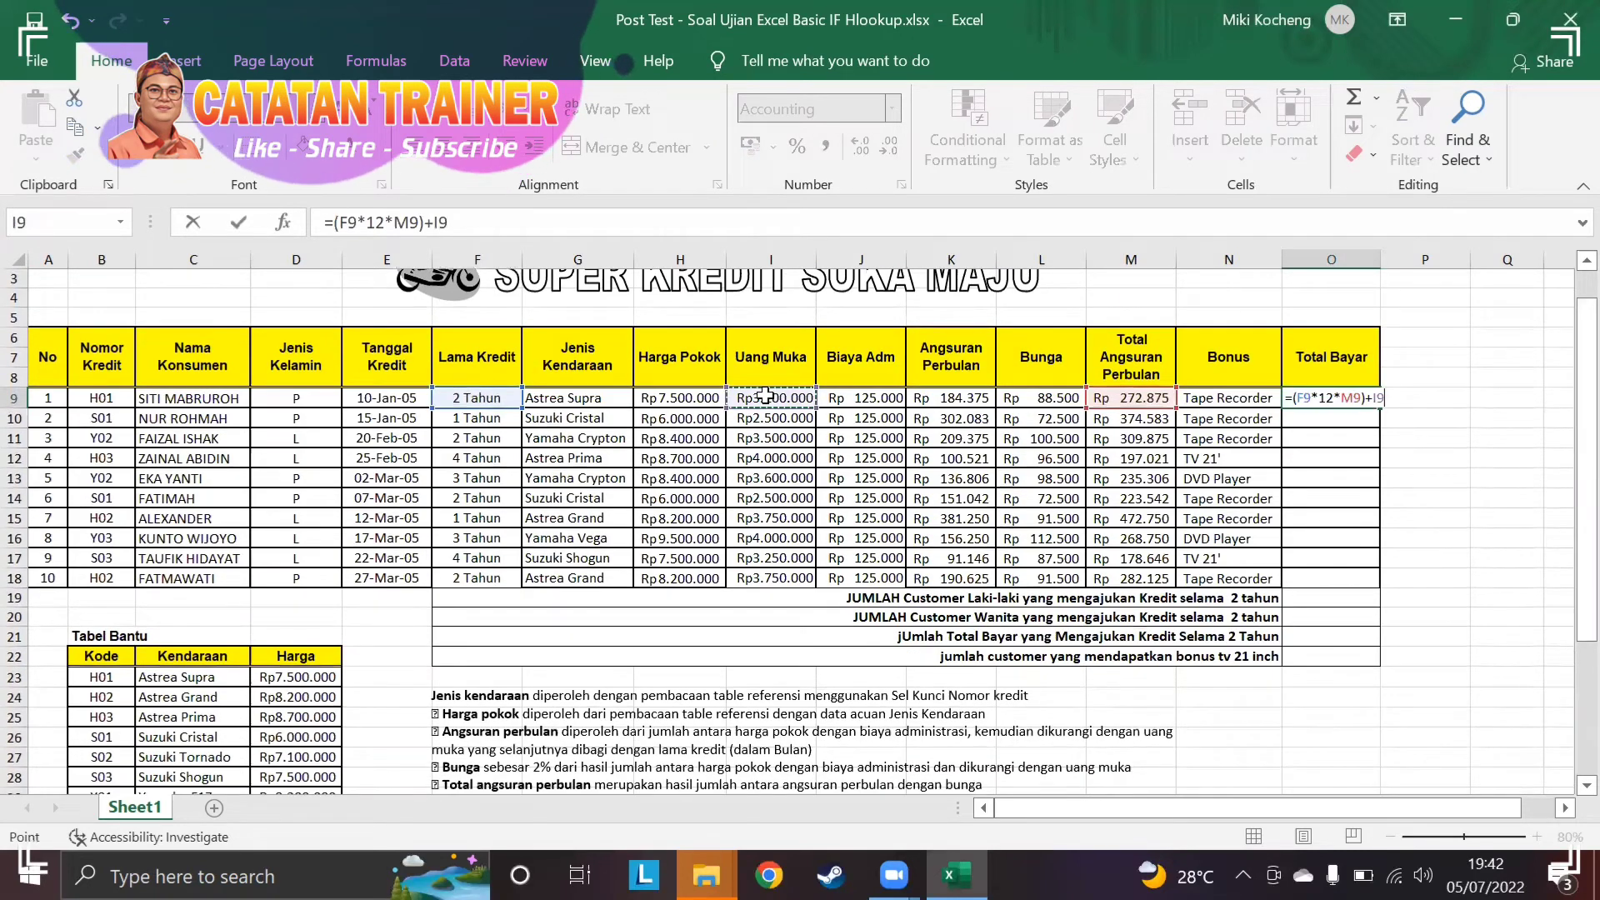
text(+)
click(855, 401)
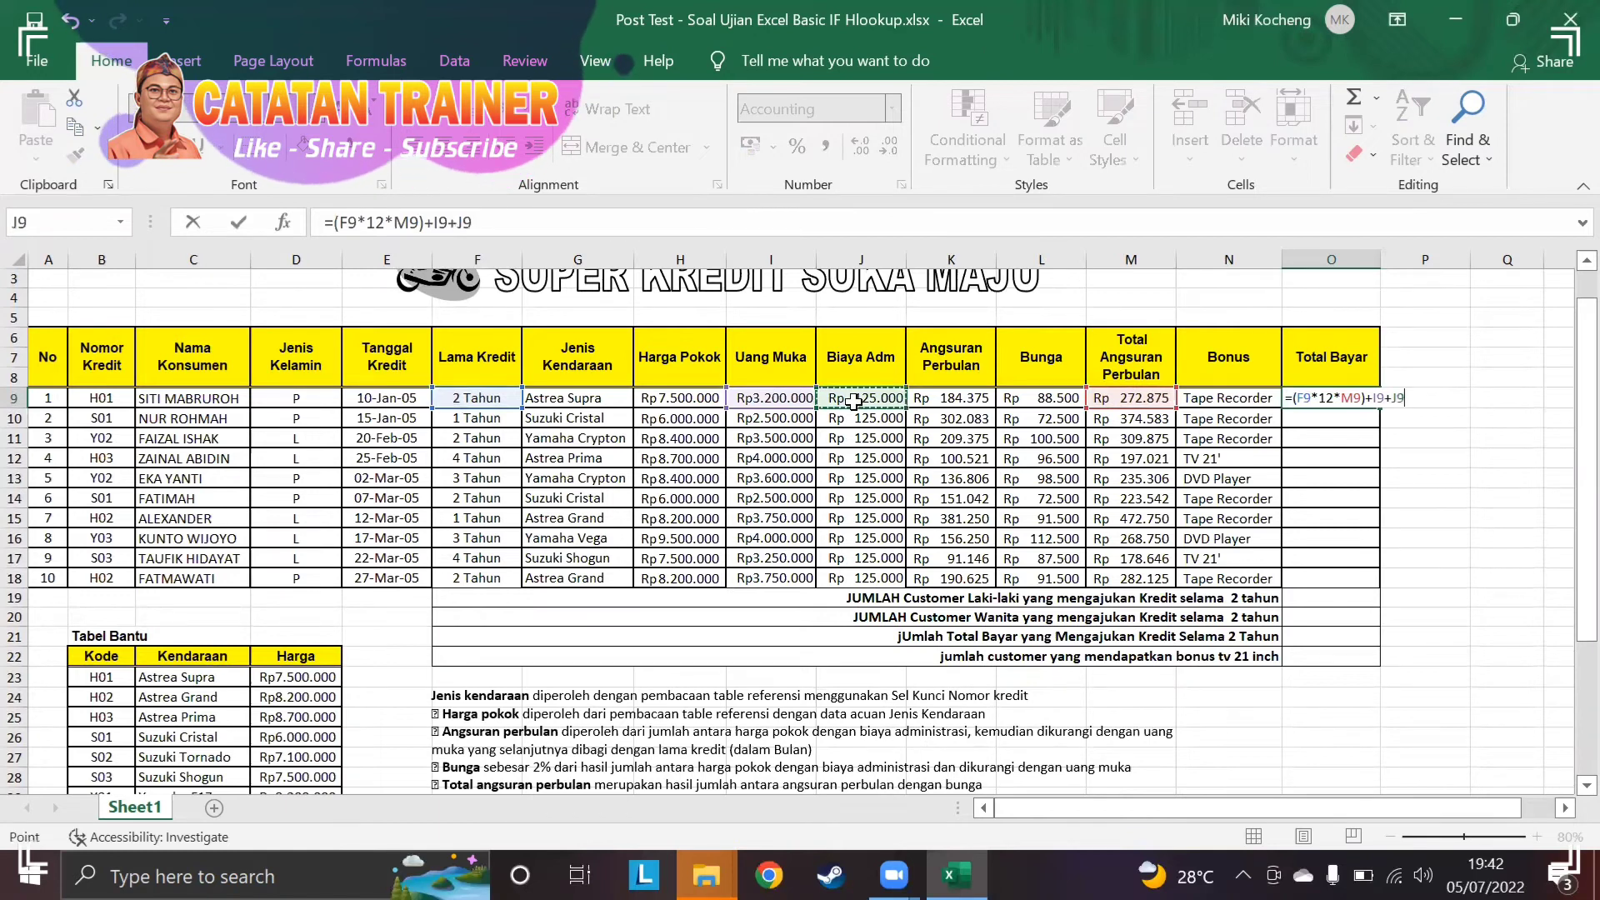
key(Return)
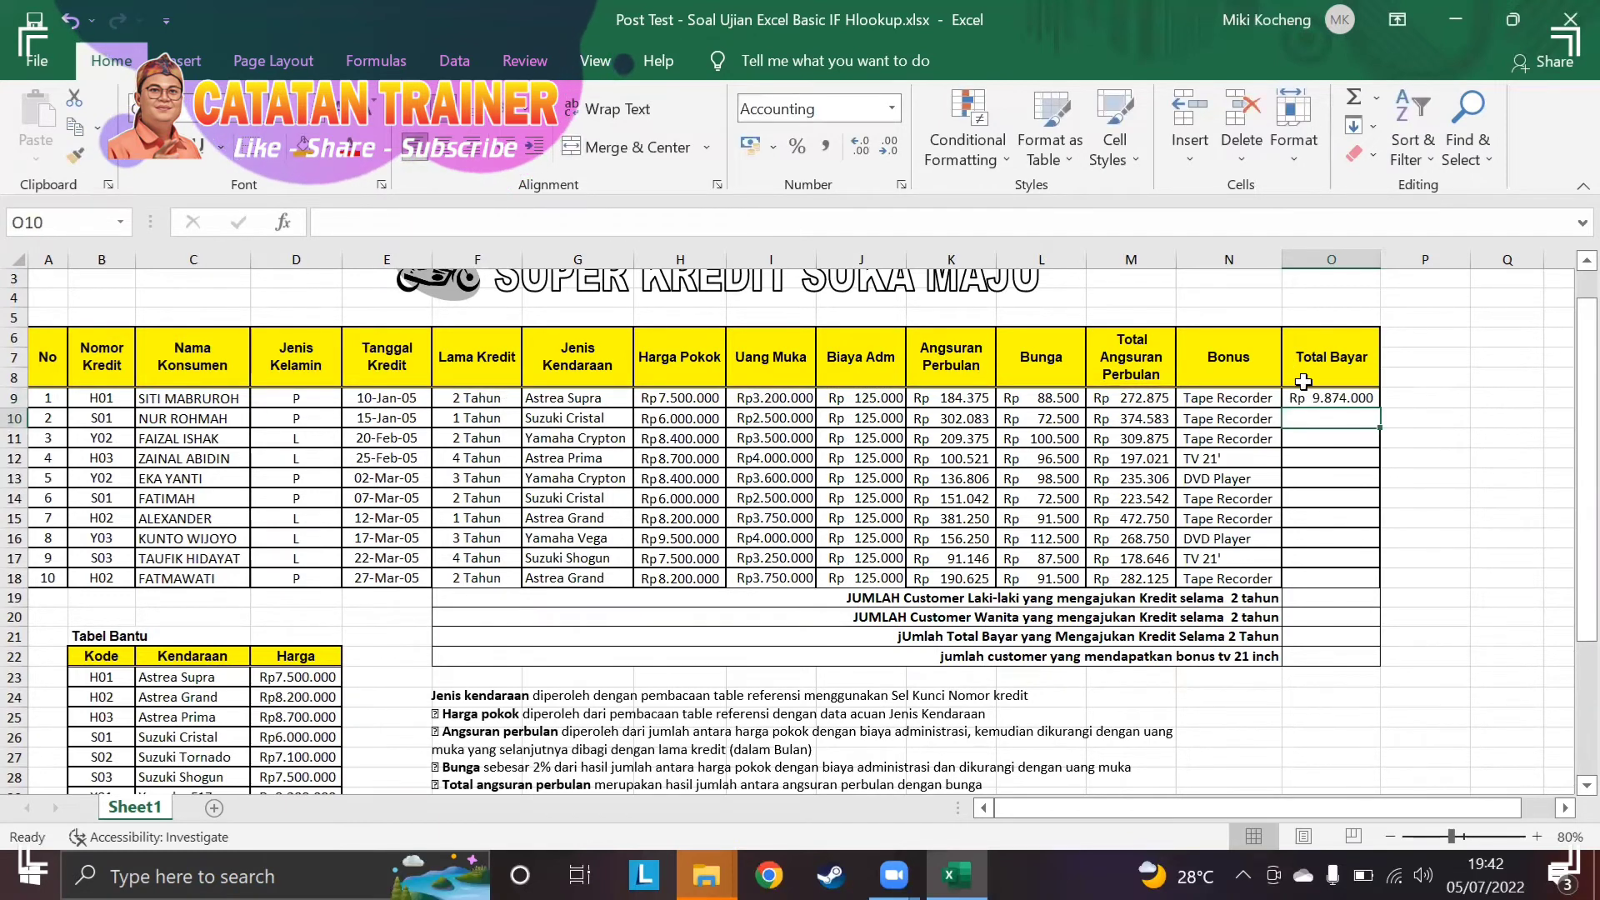
Fill the Total Bayar formula from O9 down through O18.
click(1325, 401)
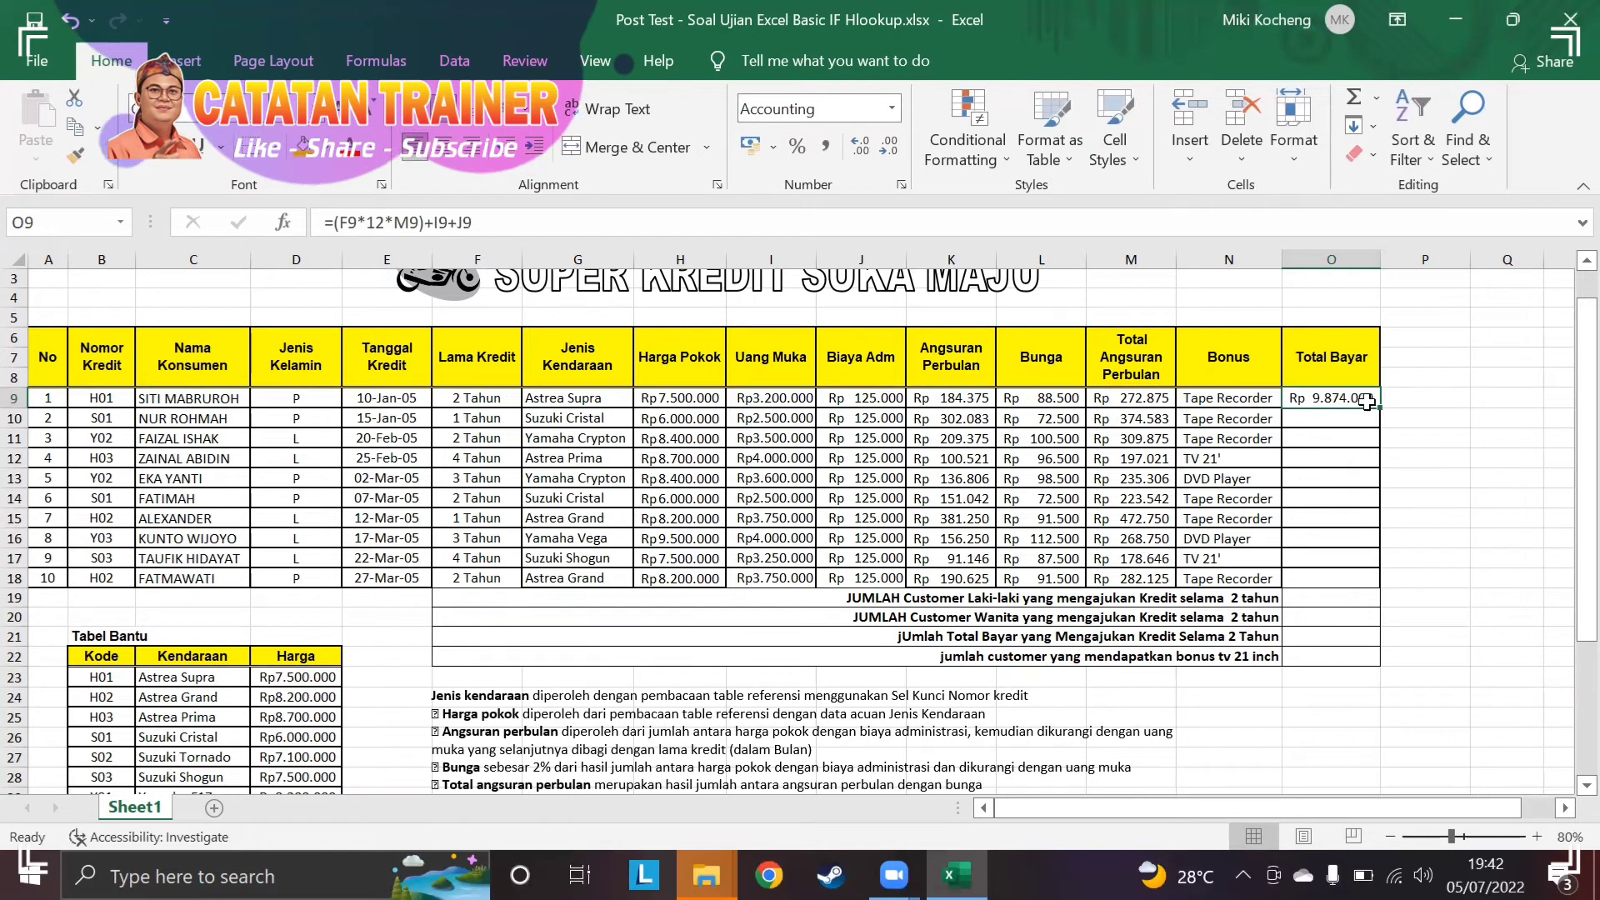
drag(1380, 404, 1381, 588)
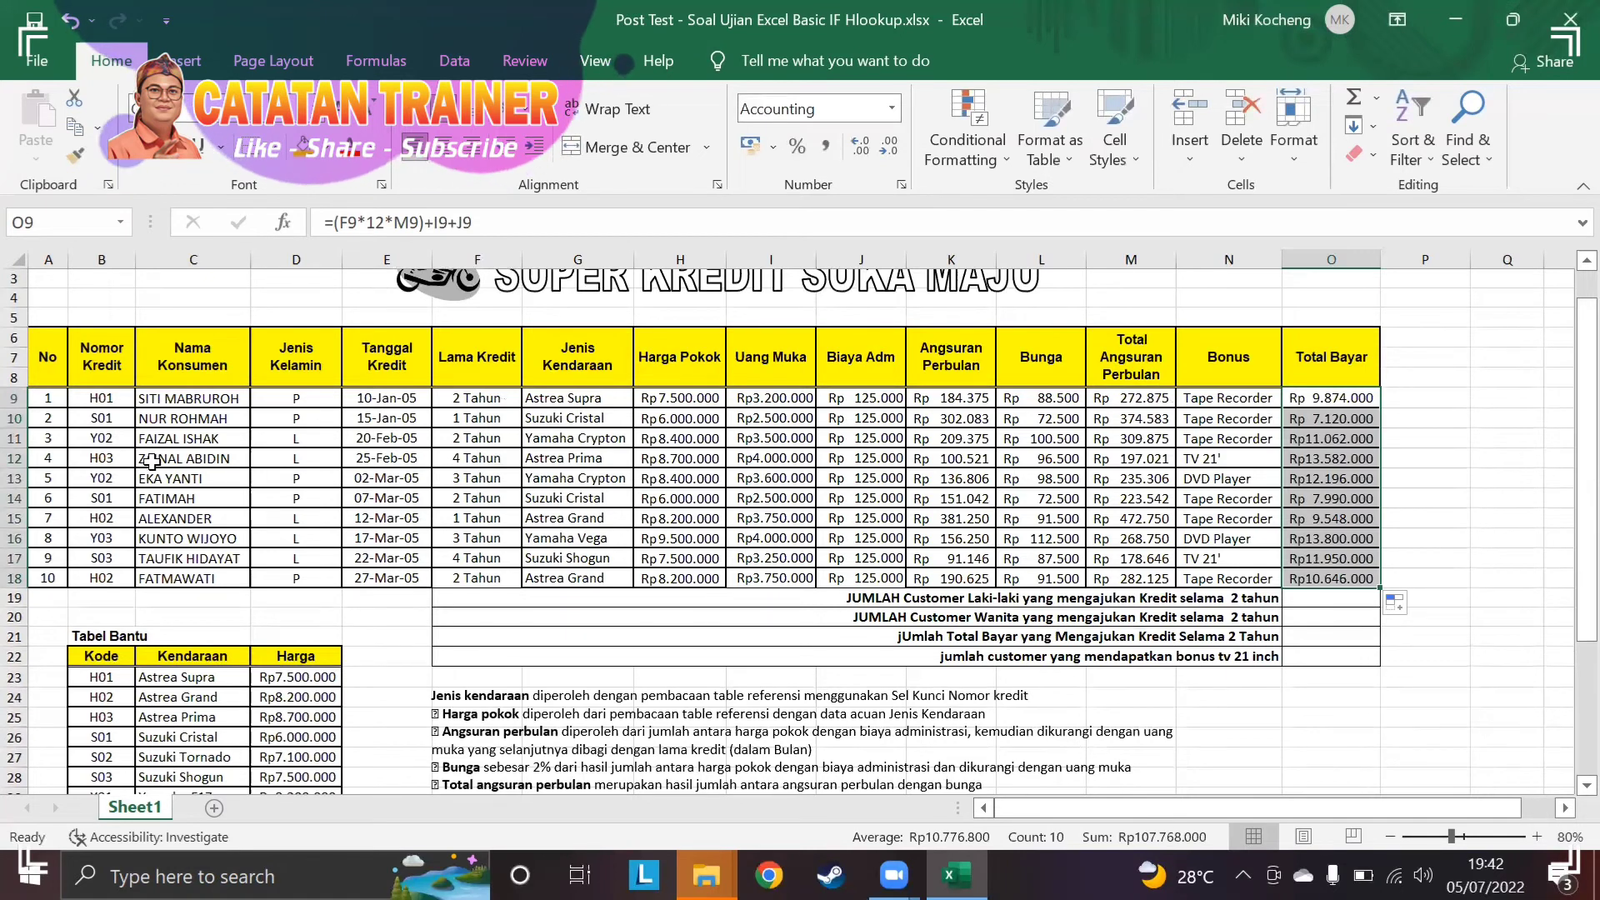
click(1422, 395)
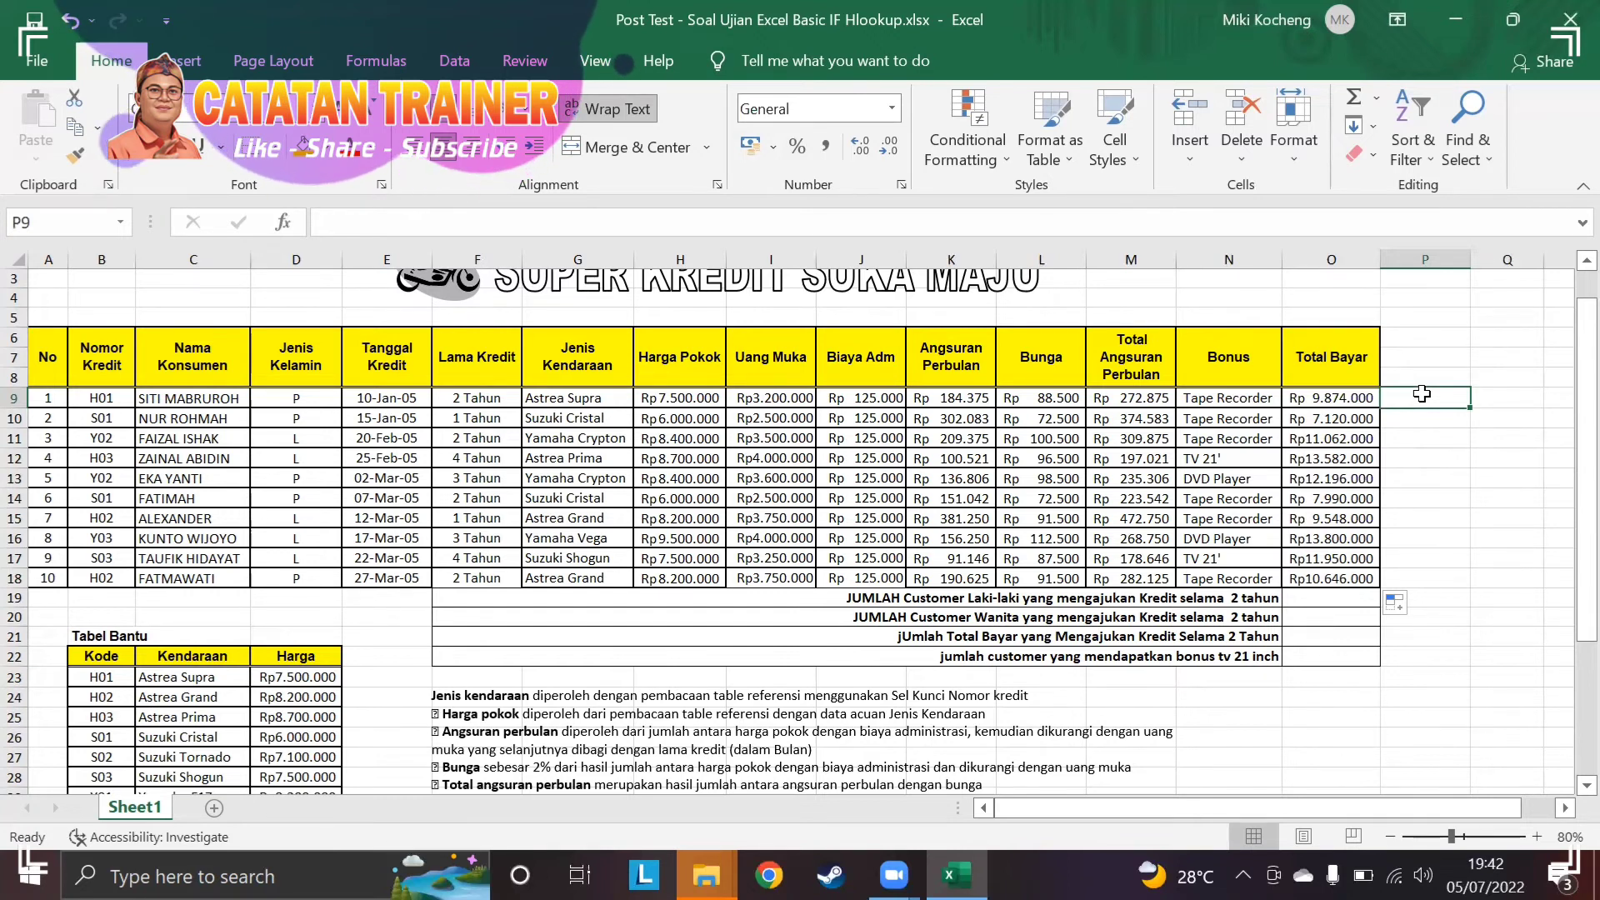
Begin a COUNTIFS formula in O19 for male customers, with range D9:D18 and criterion "L".
click(1321, 598)
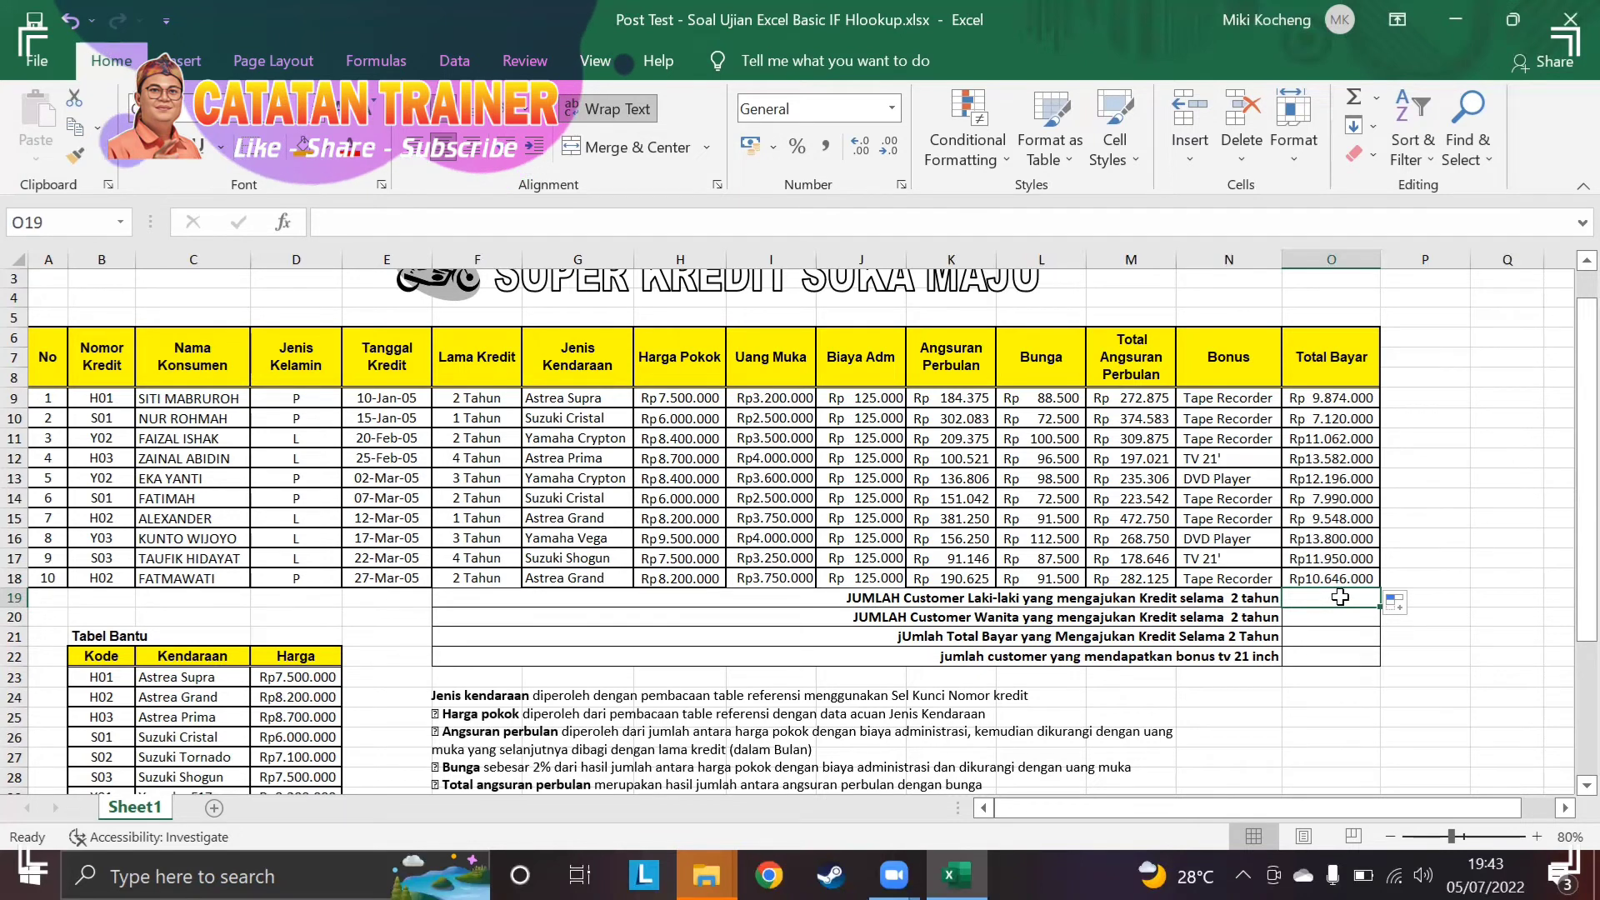
text(=)
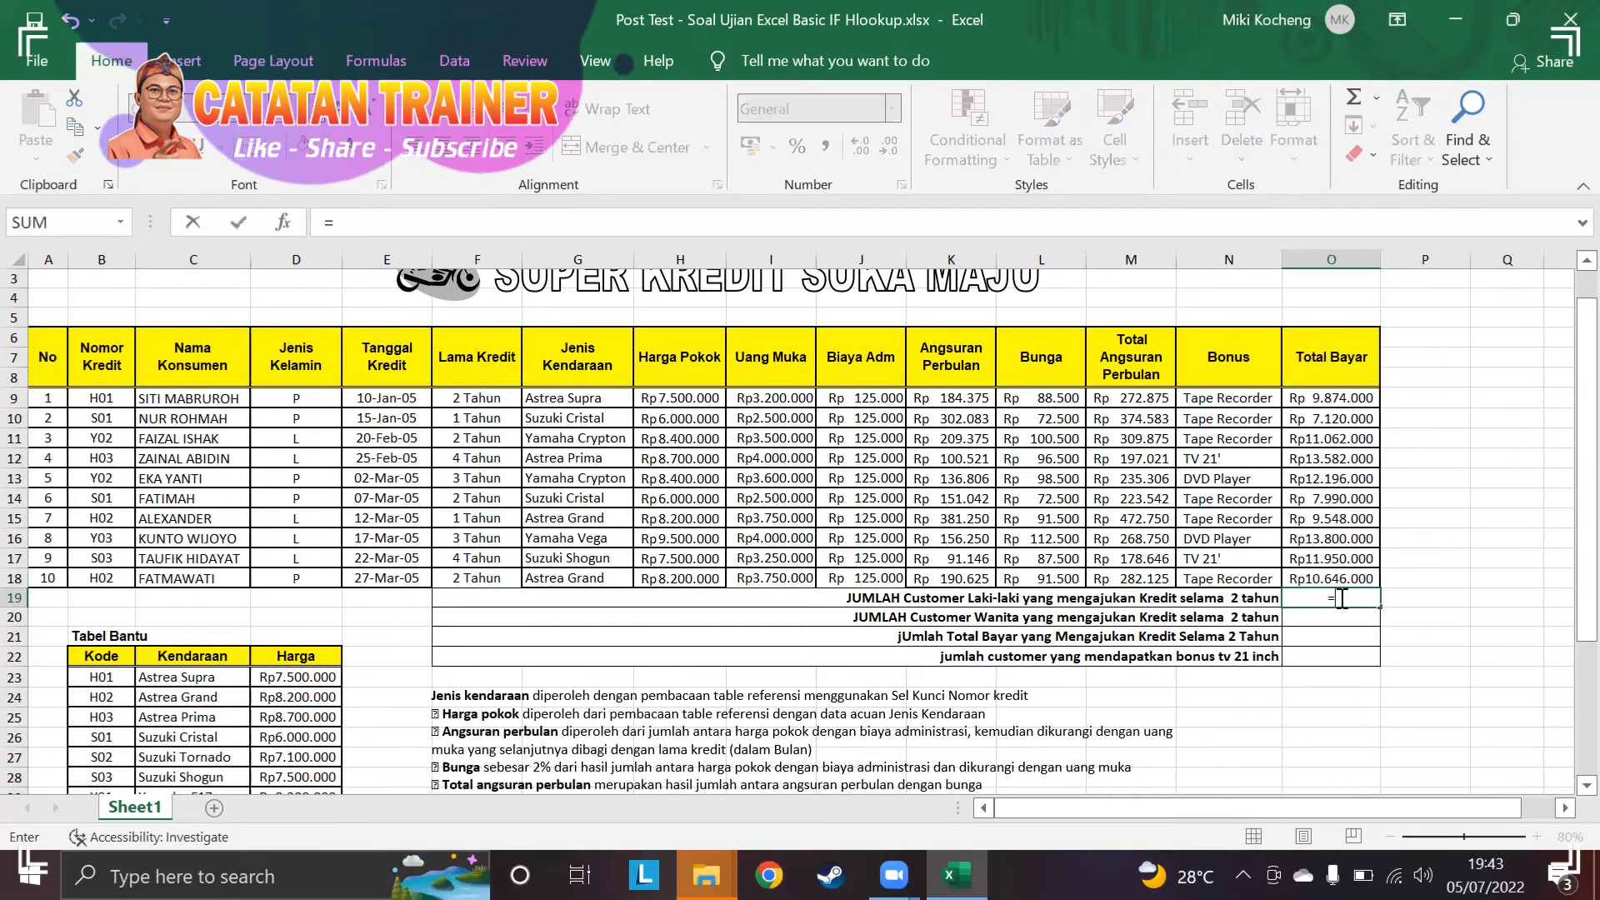
text(co)
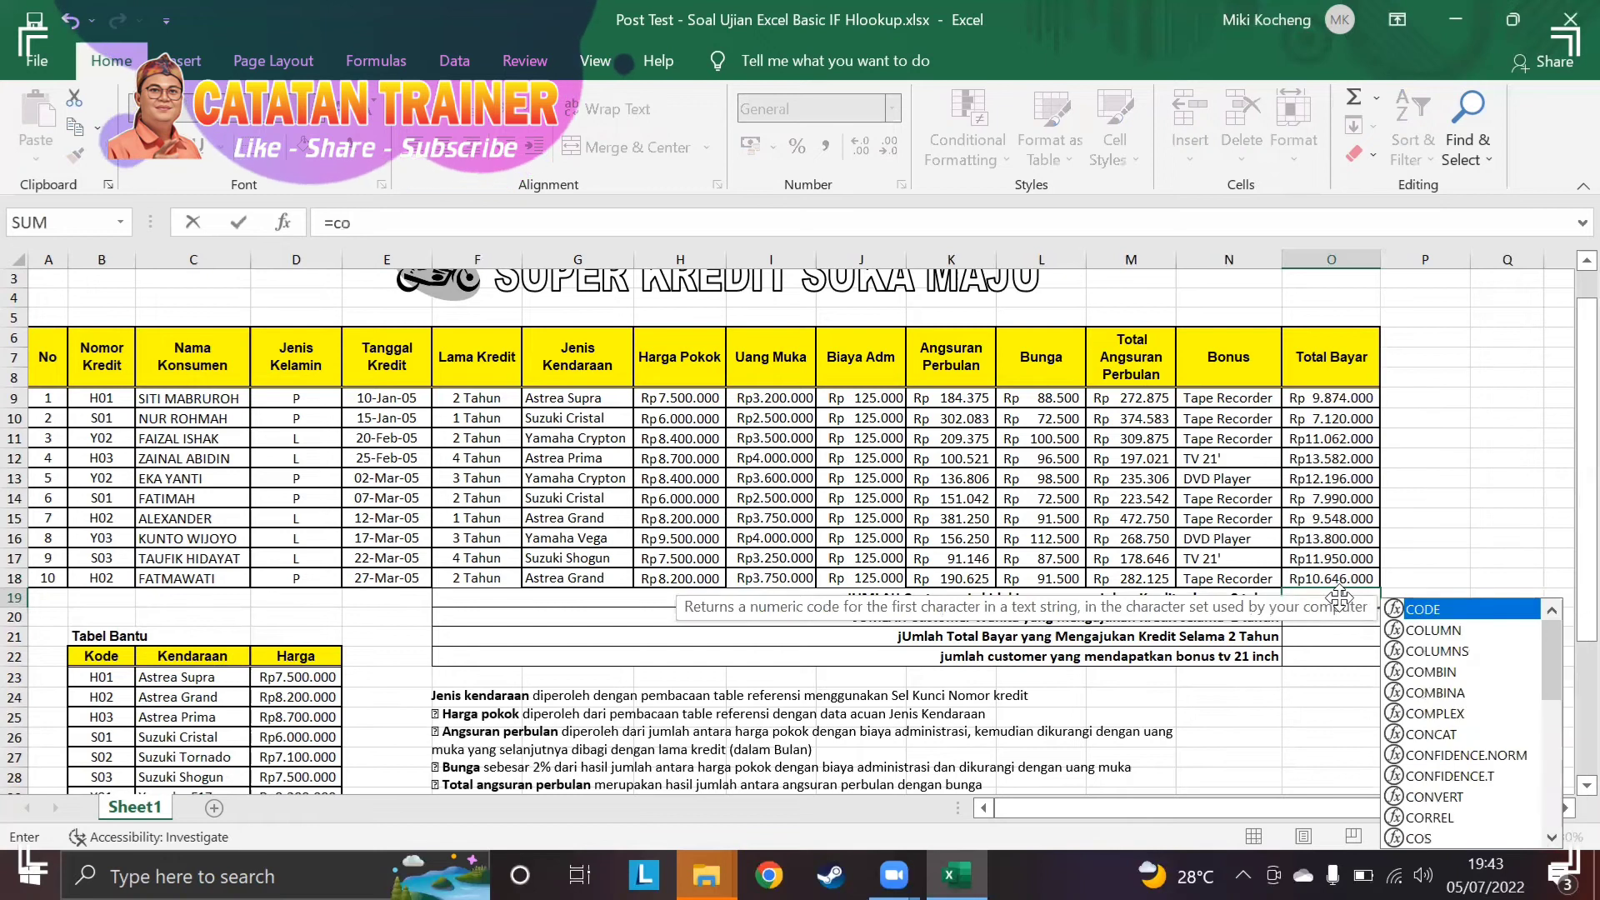
text(untif)
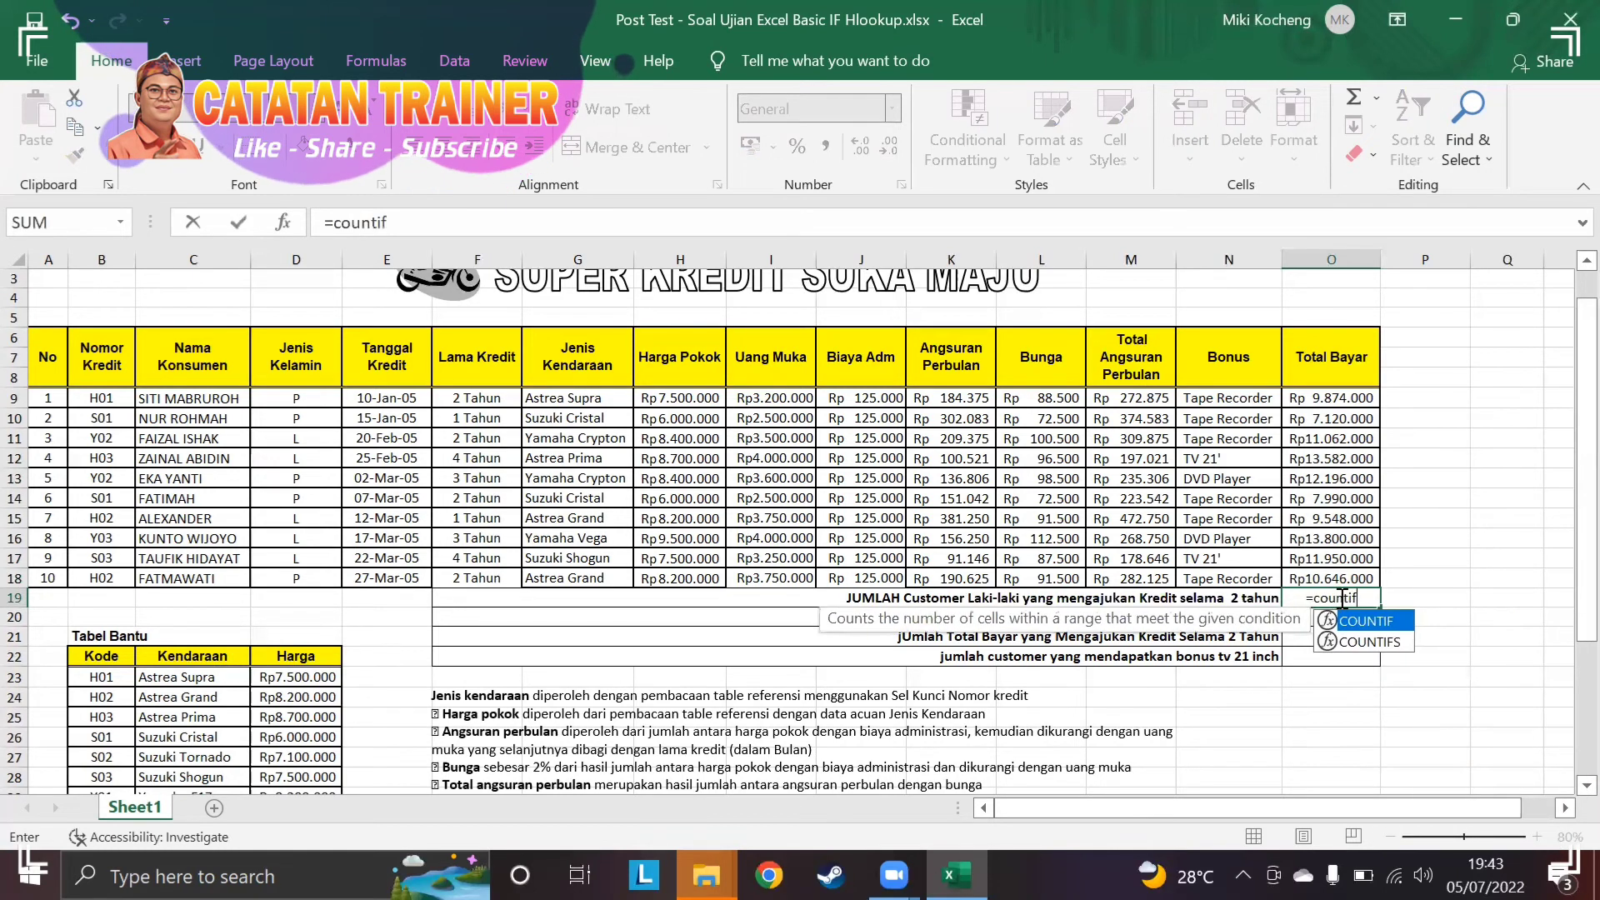
text(s)
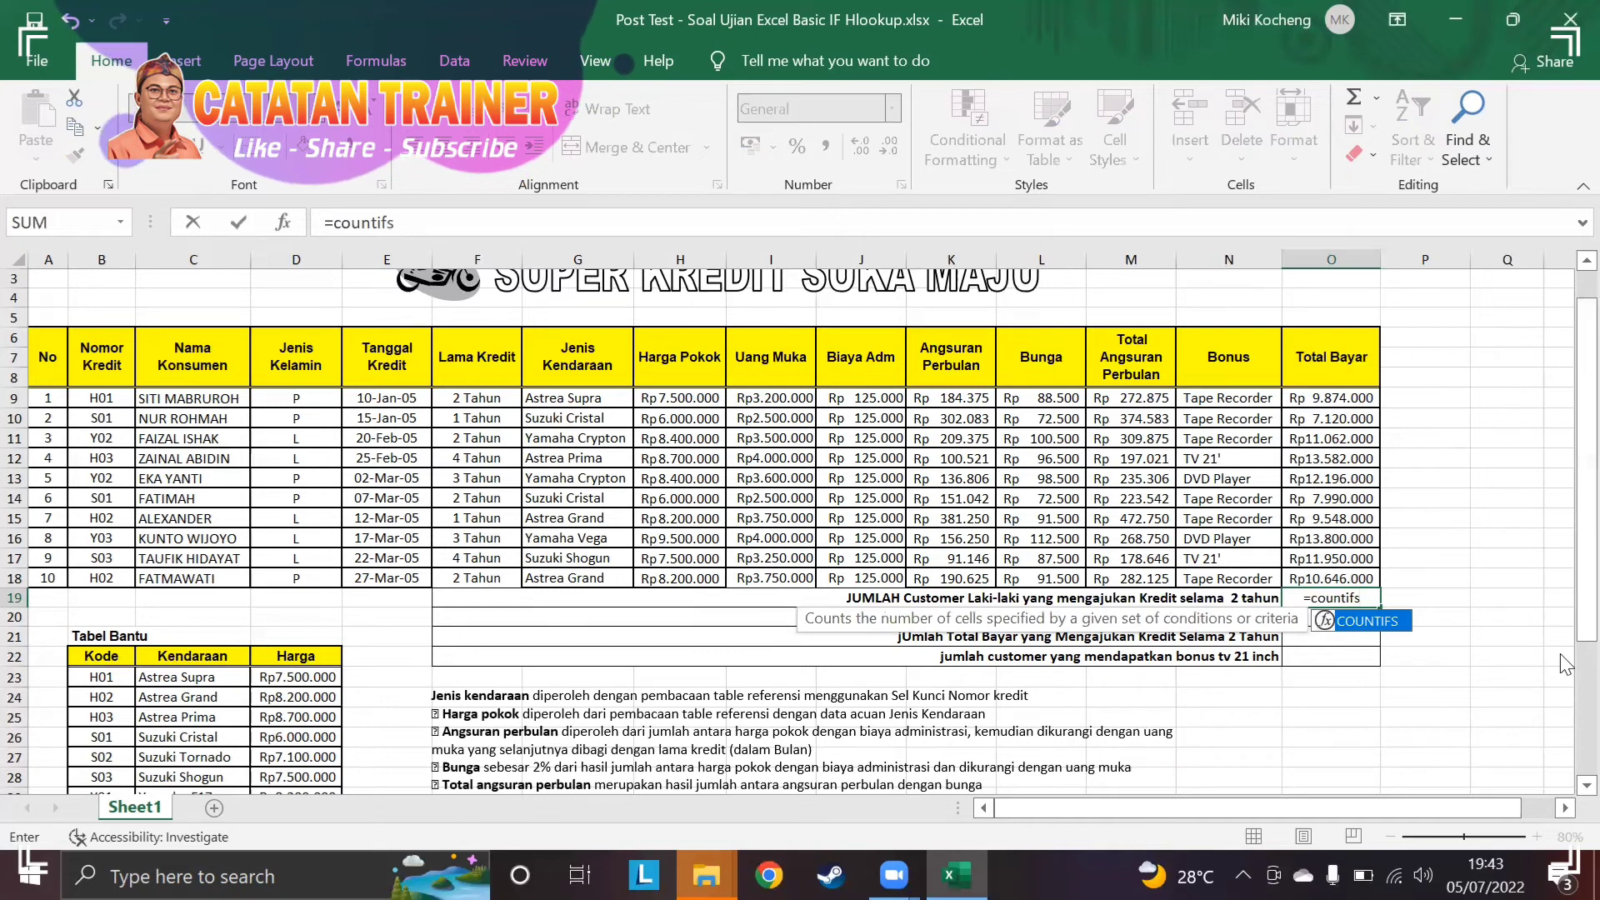
text(()
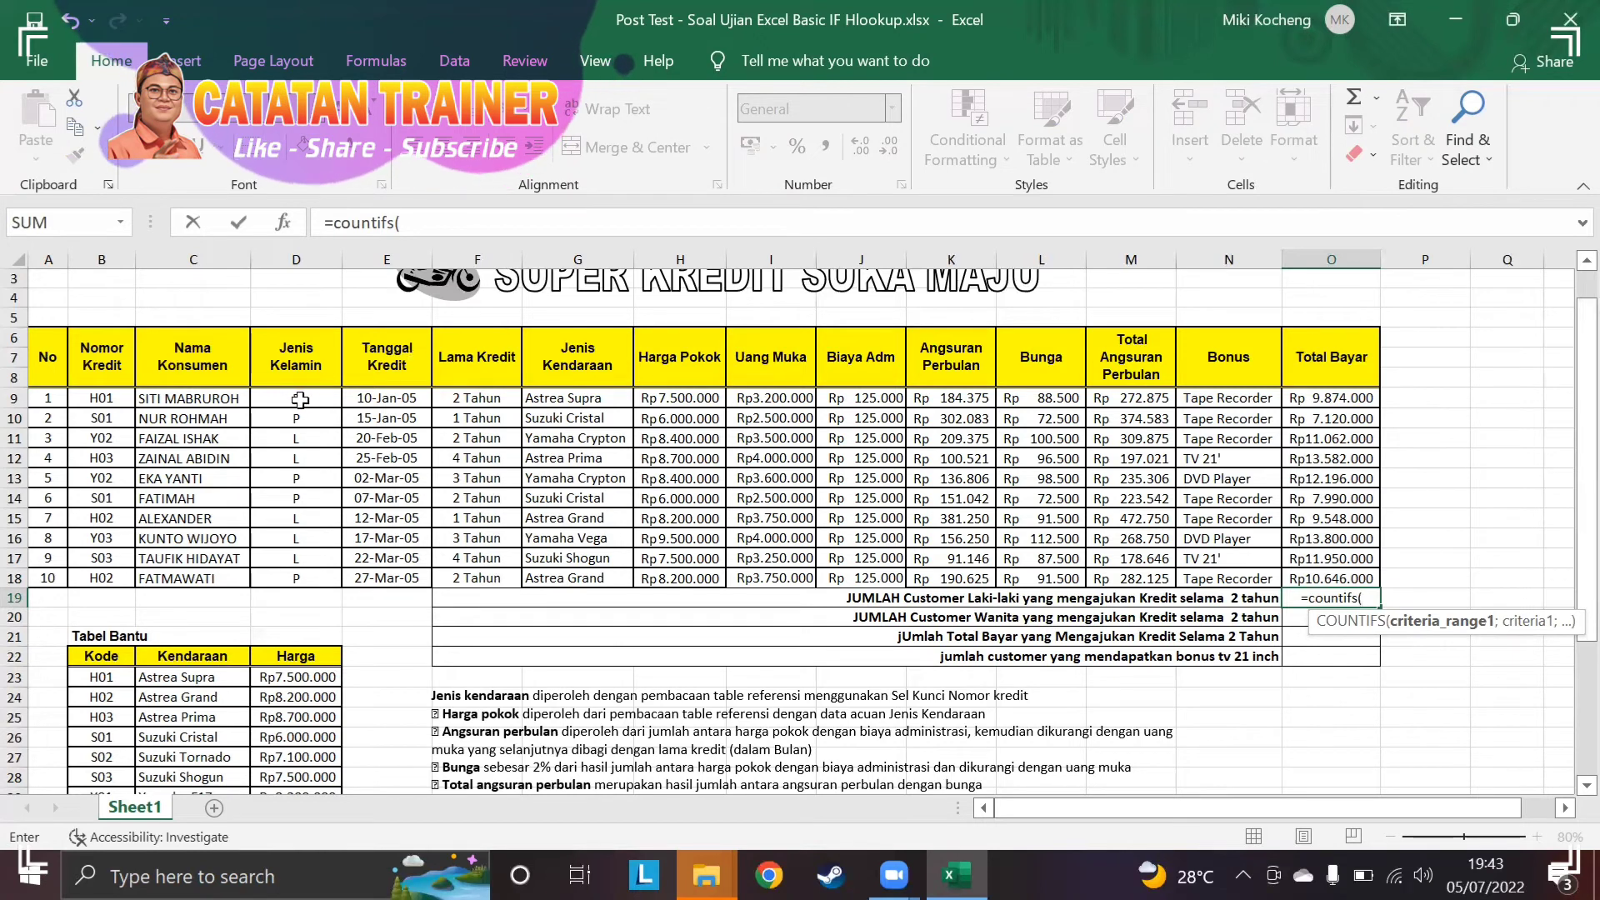
drag(300, 400, 300, 575)
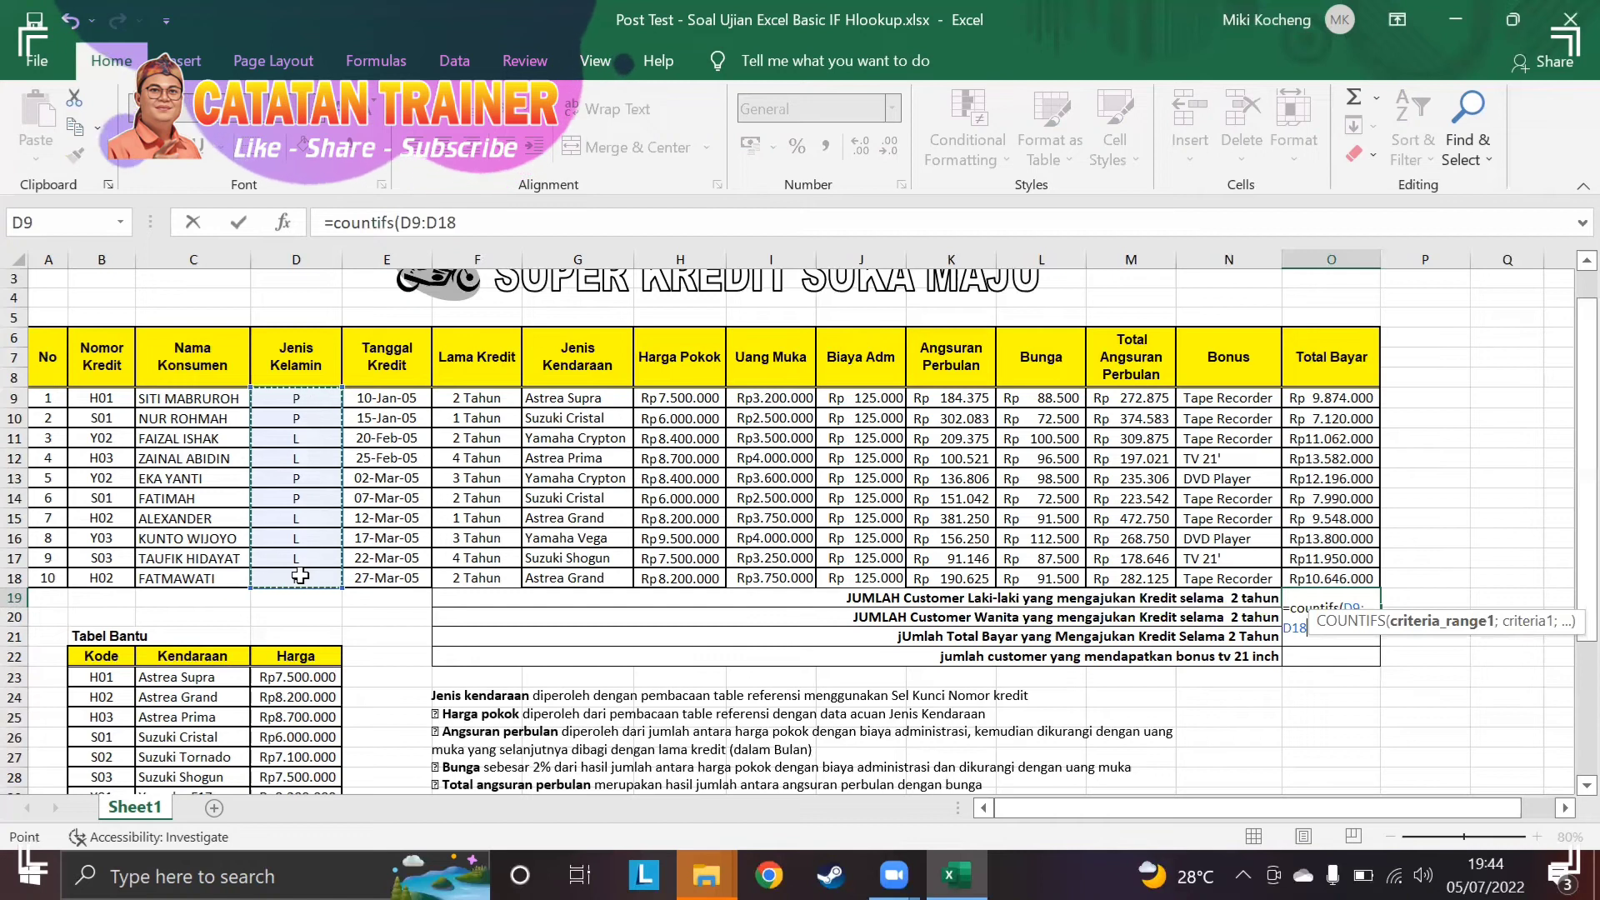
text(;)
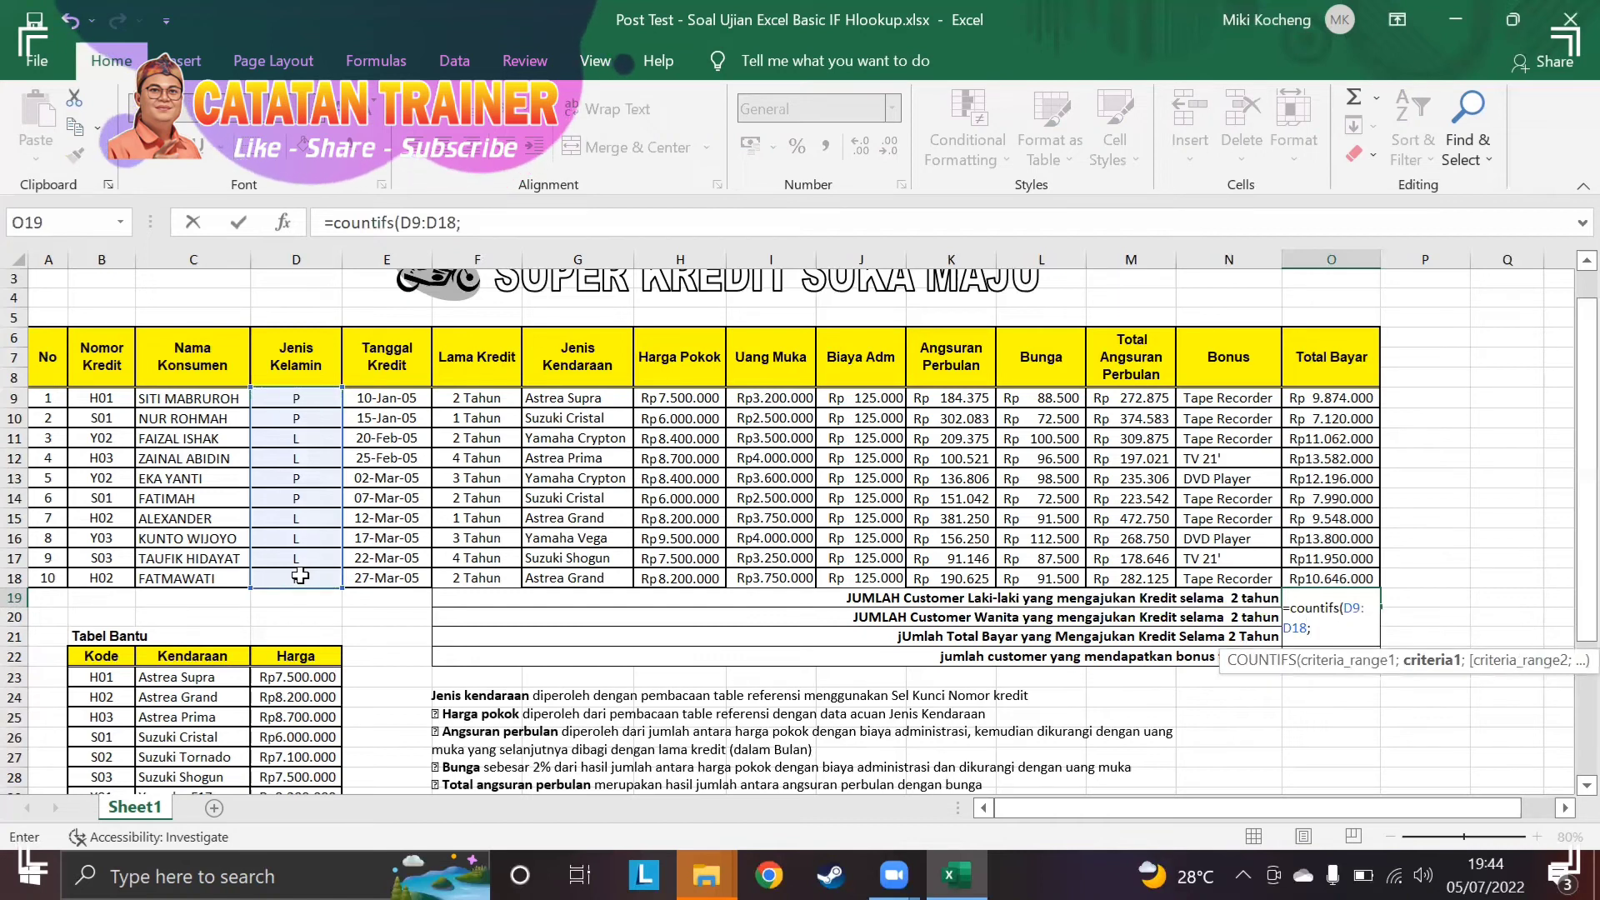
text("L";)
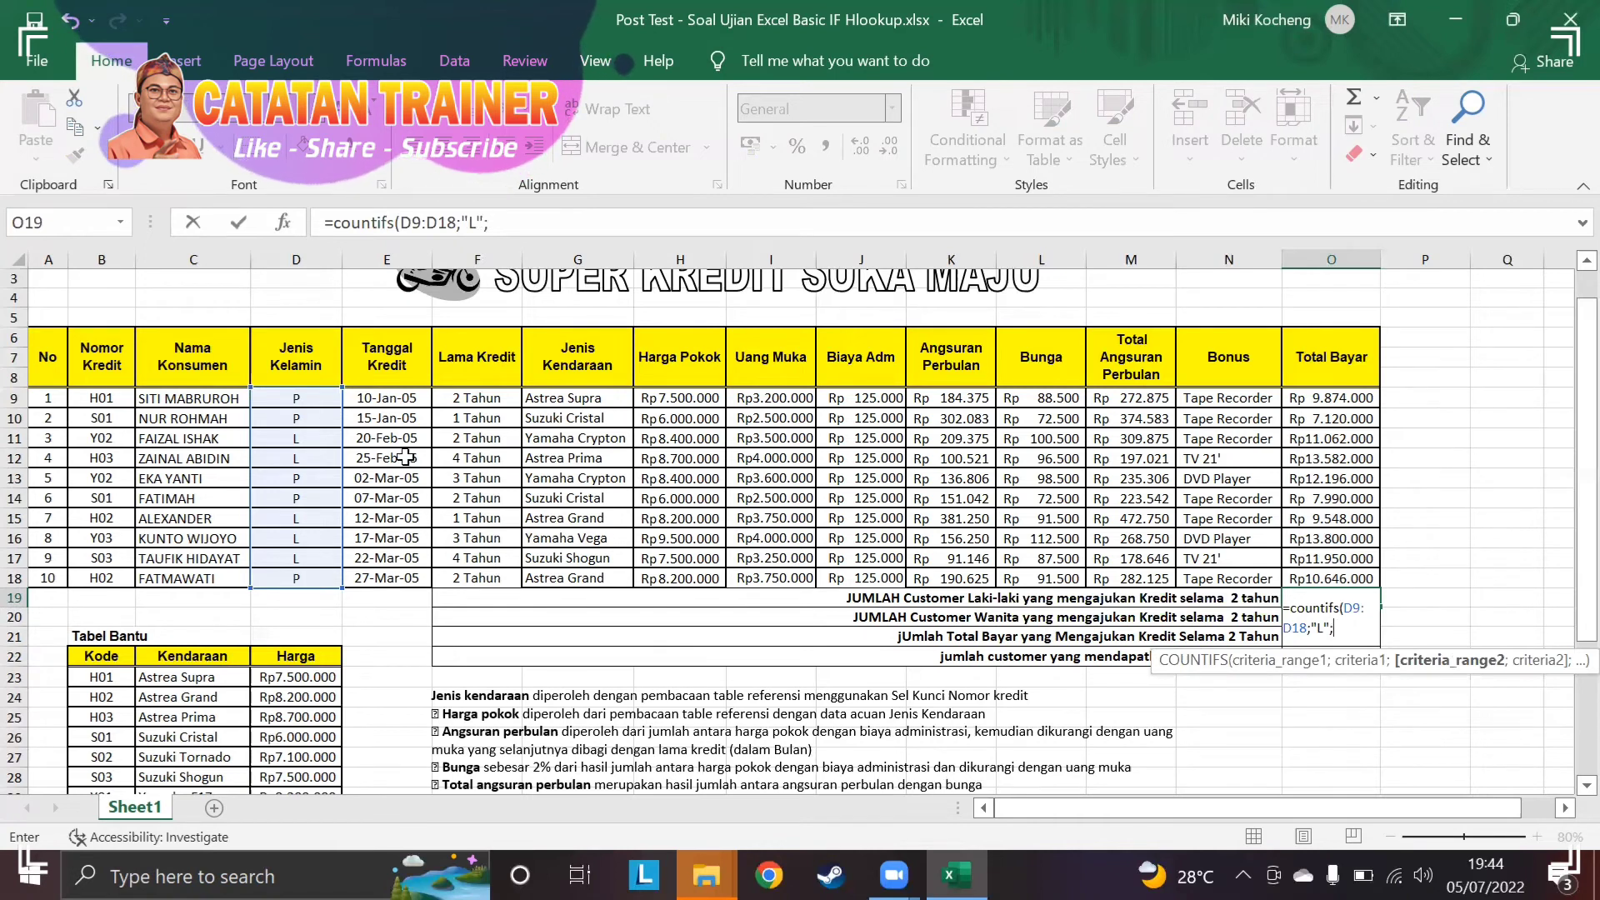
Complete the O19 COUNTIFS formula with the Lama Kredit range F9:F18 and criterion 2.
drag(480, 398, 458, 570)
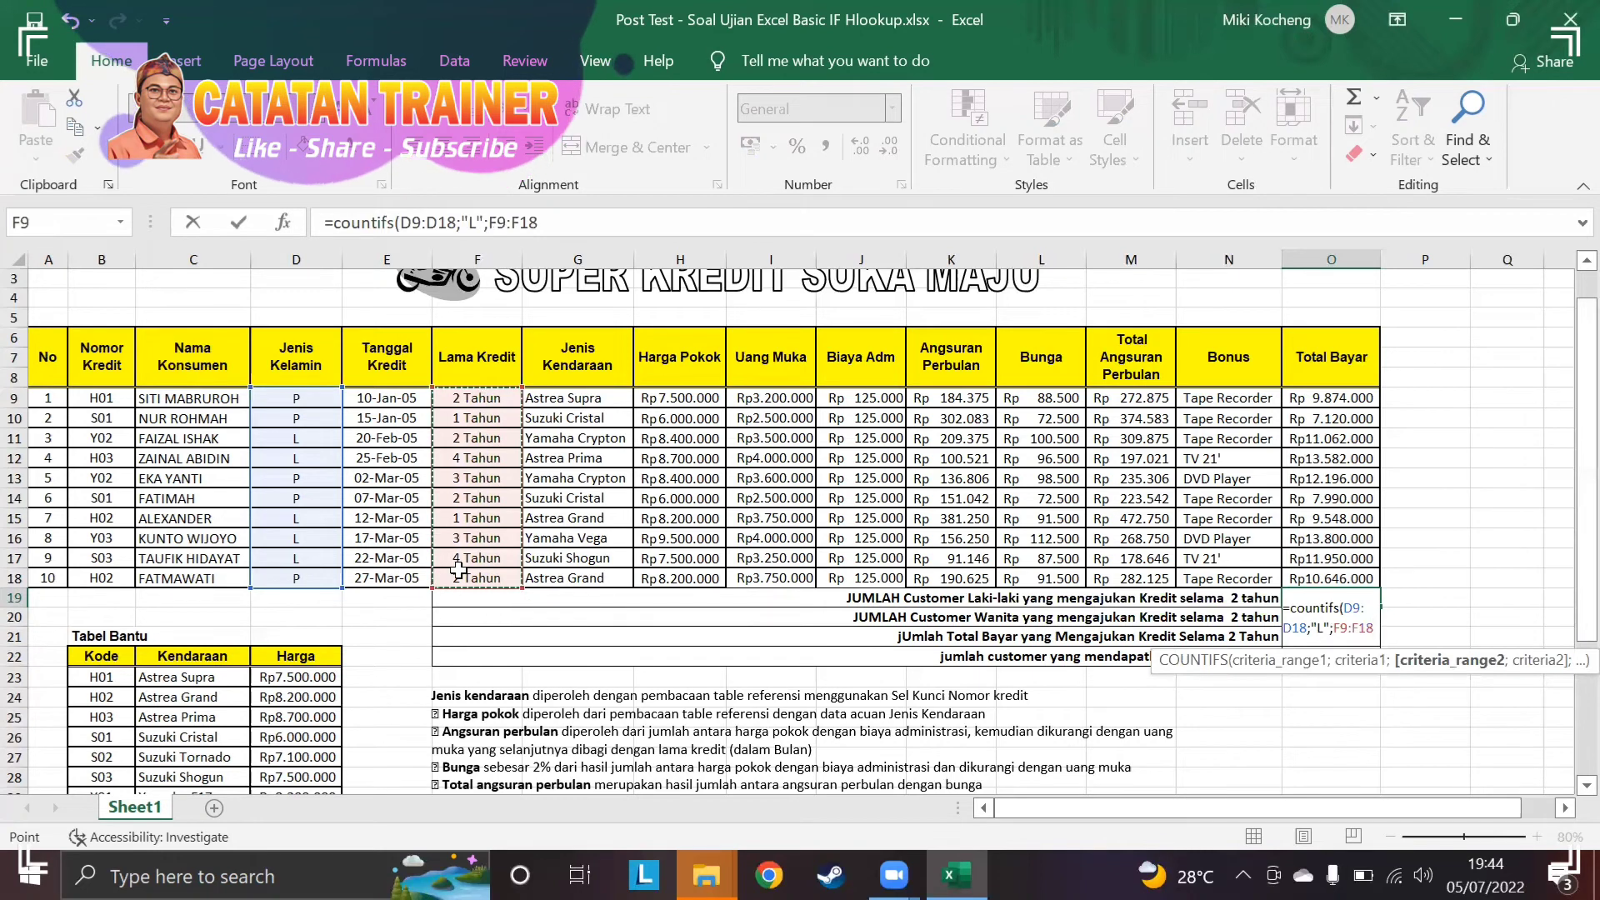
text(;)
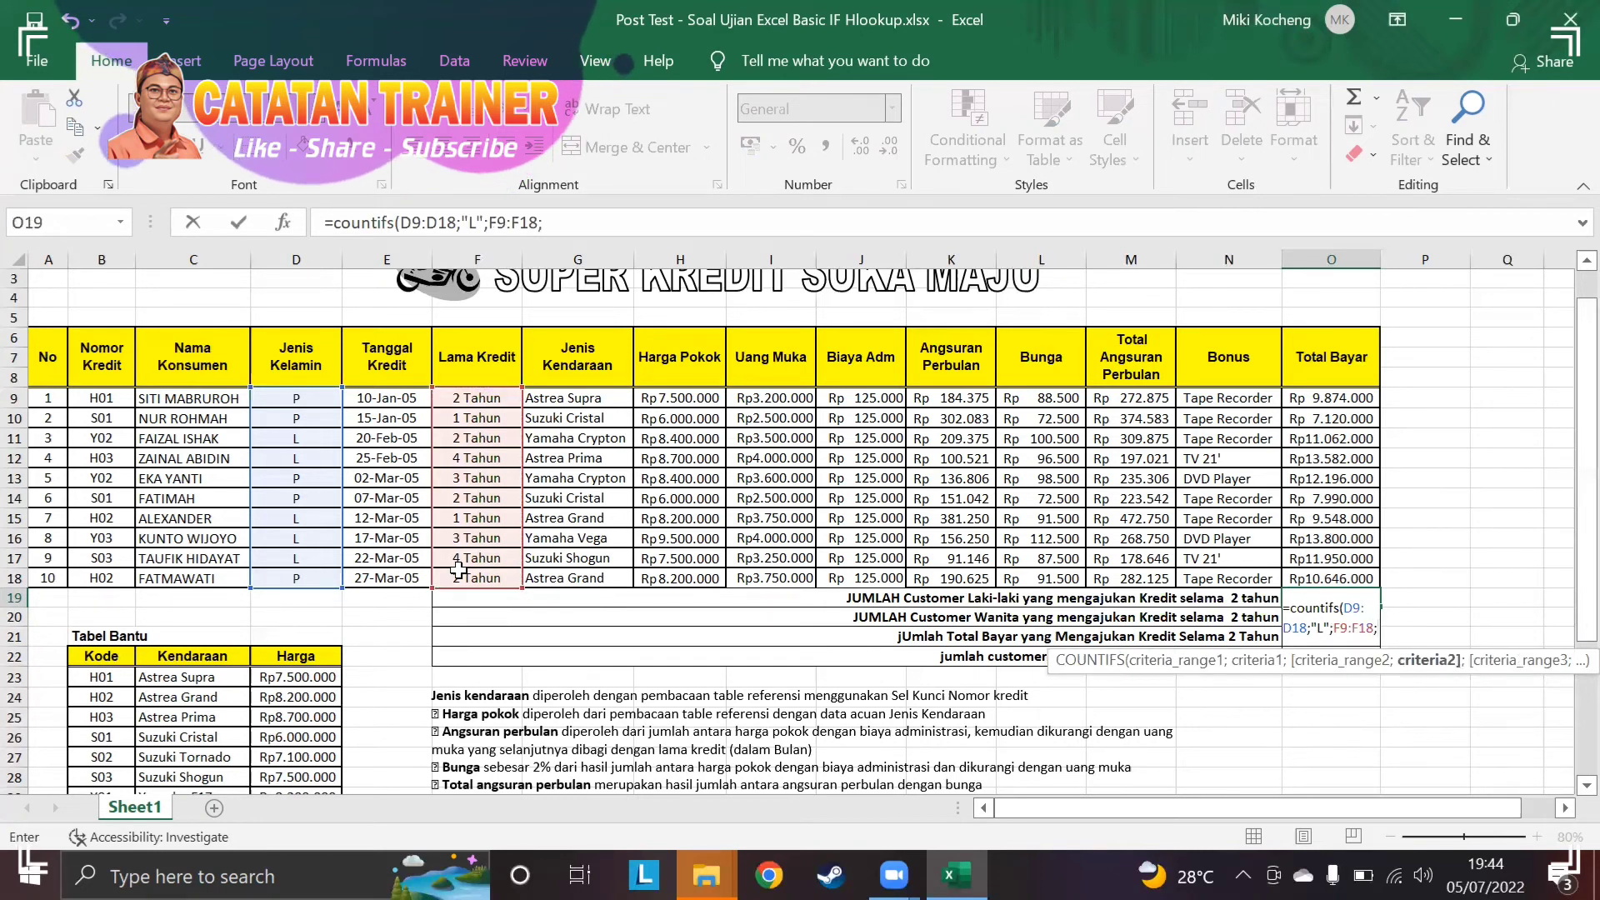
text(2)
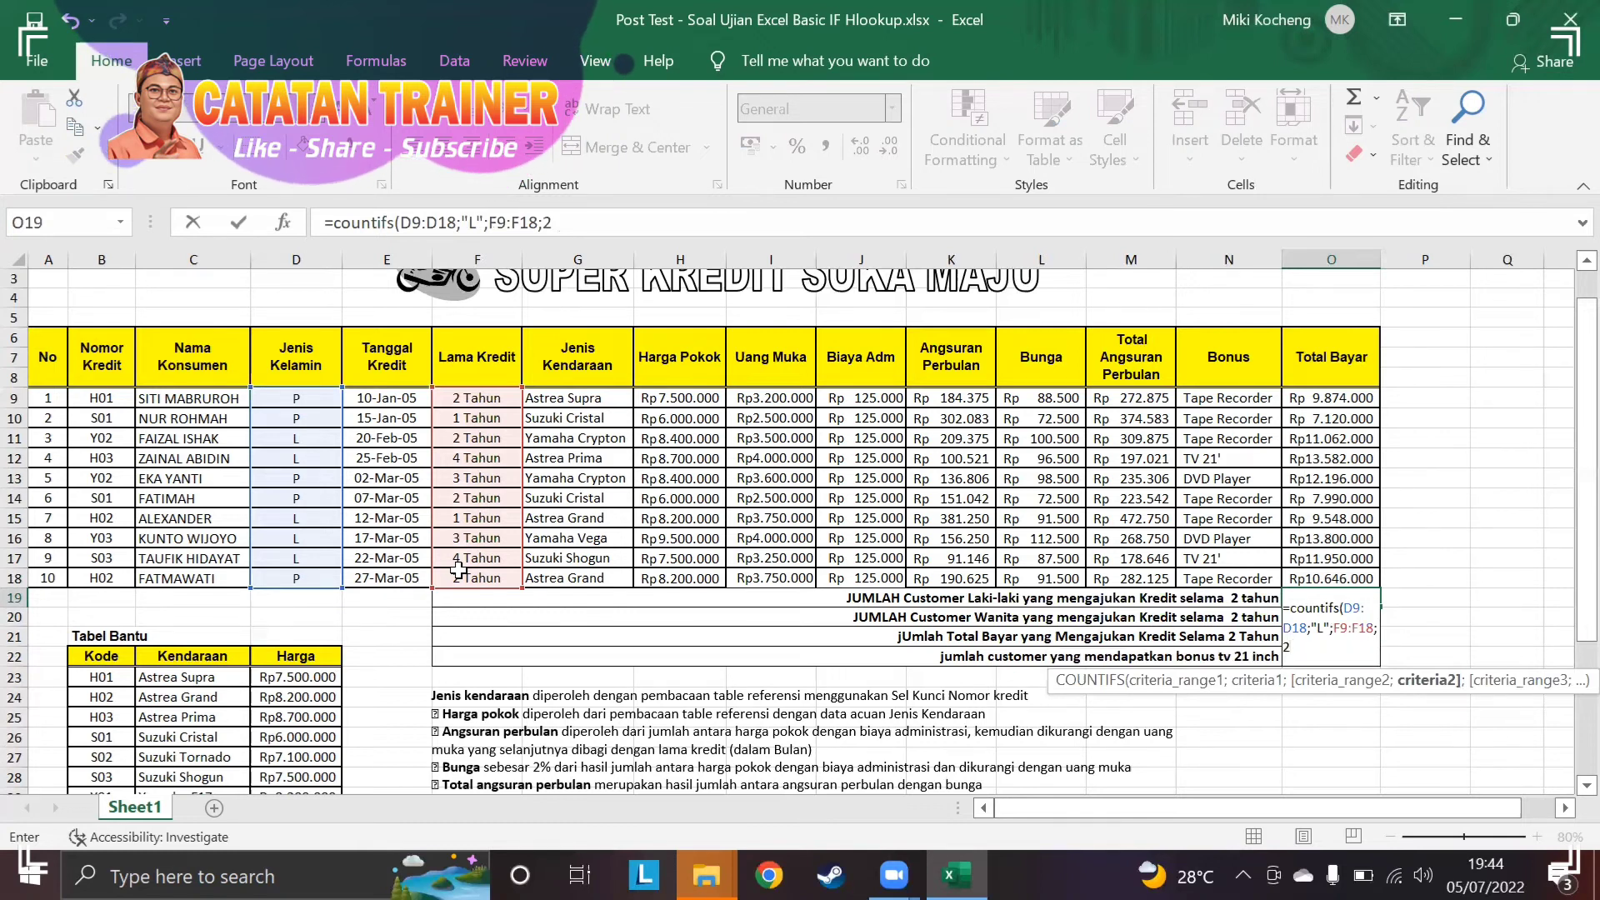
text())
key(Return)
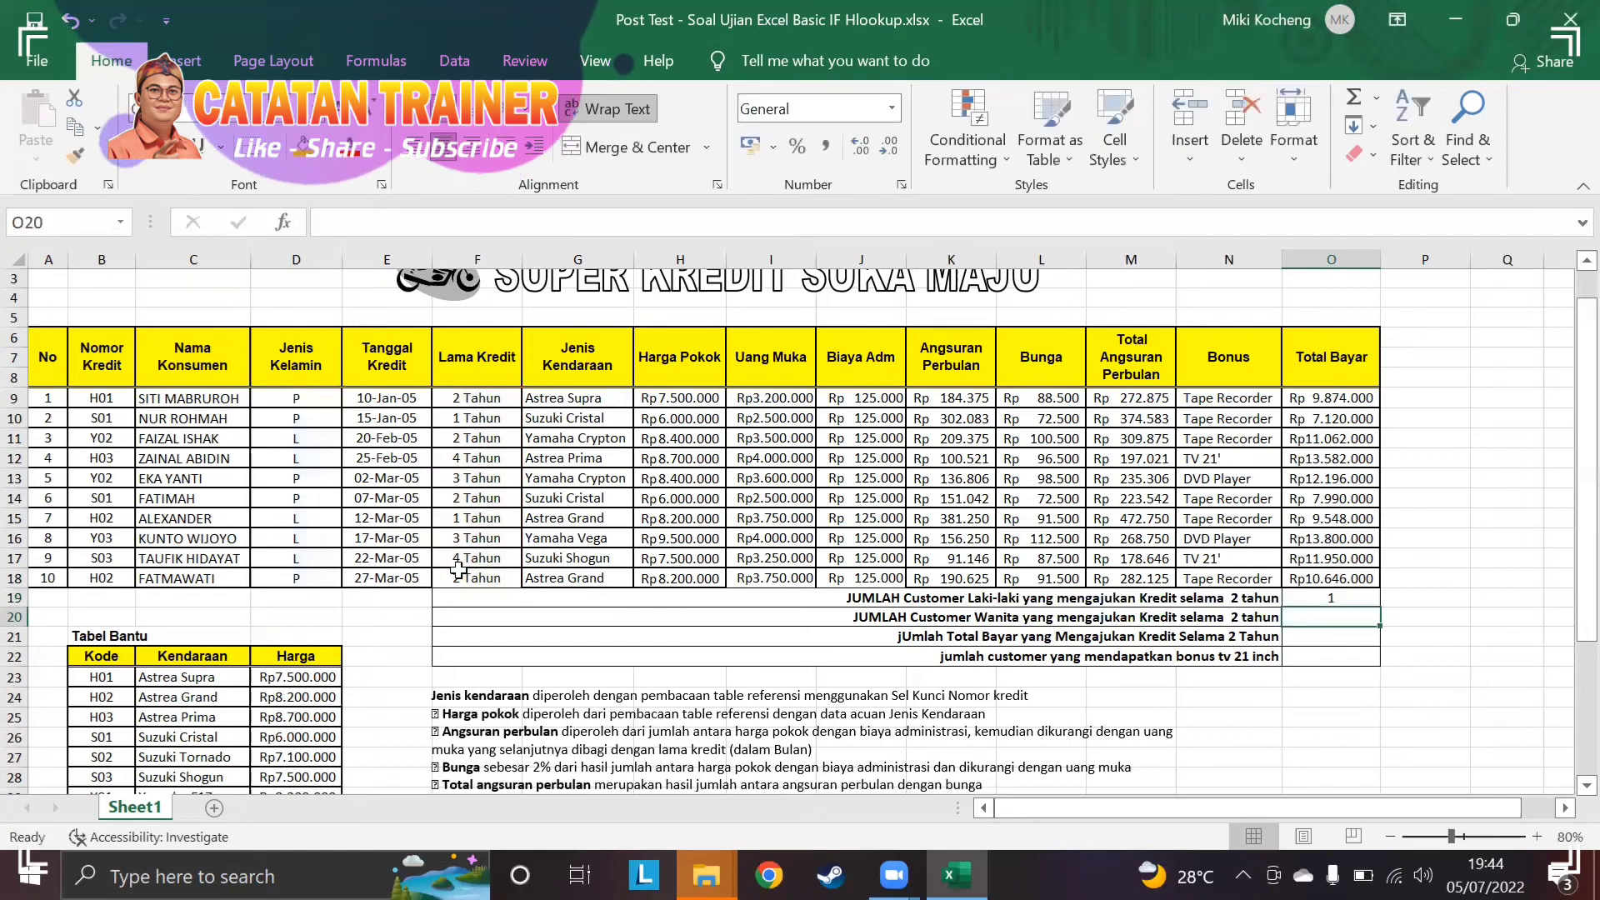
click(1340, 601)
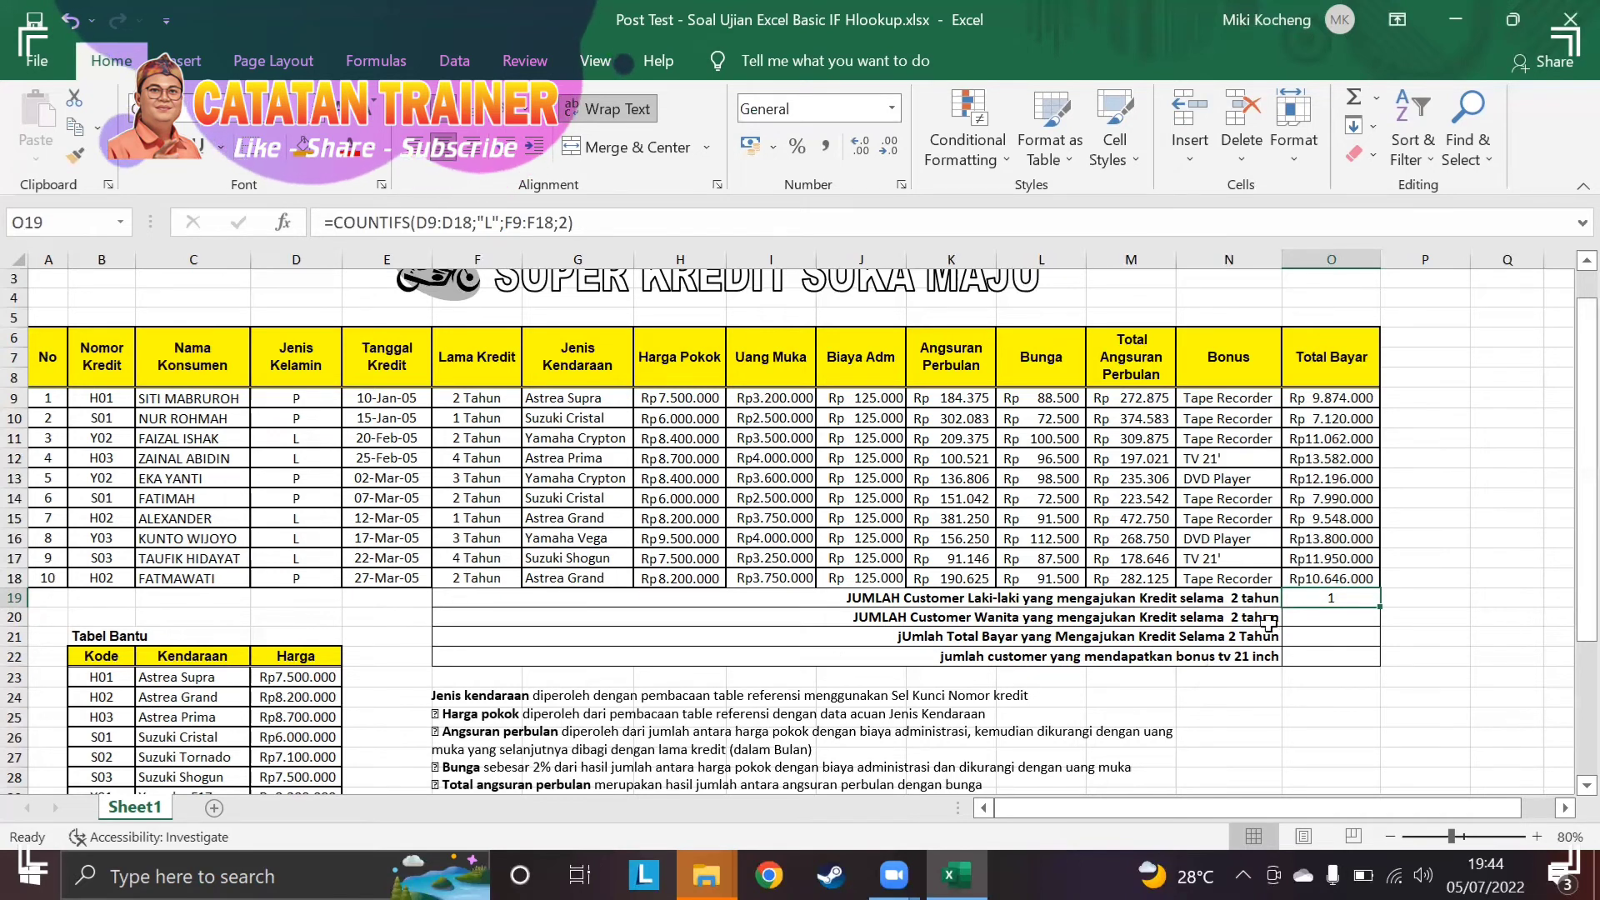
Enter =COUNTIFS(D9:D18;"P";F9:F18;2) in O20 to count the female customers with a 2-year credit term.
click(1316, 615)
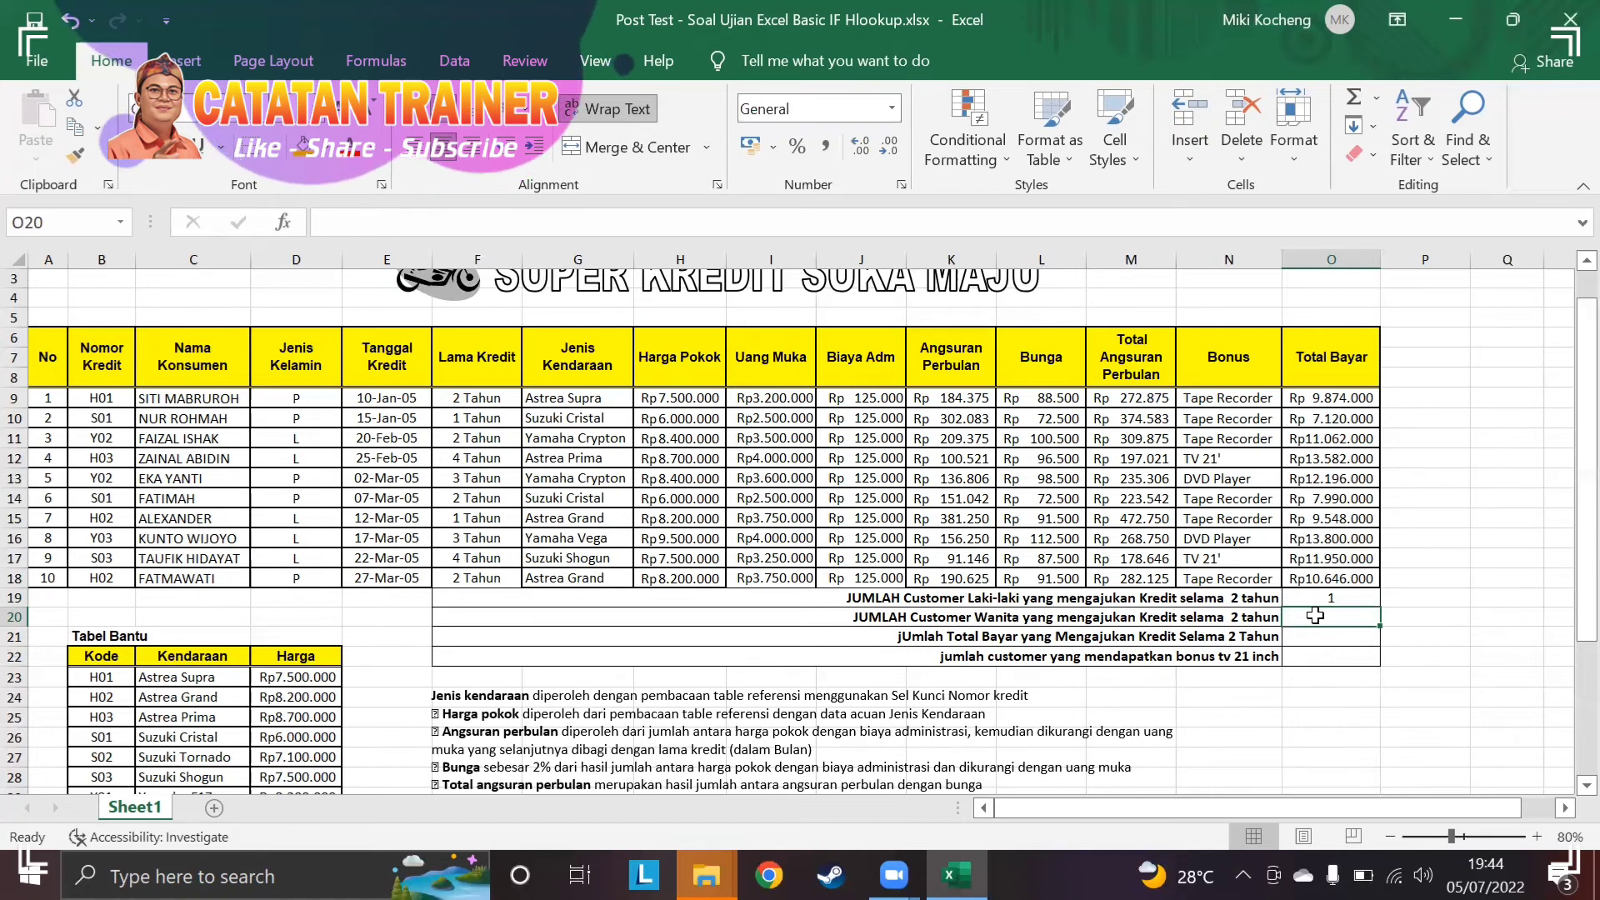
text(=cp)
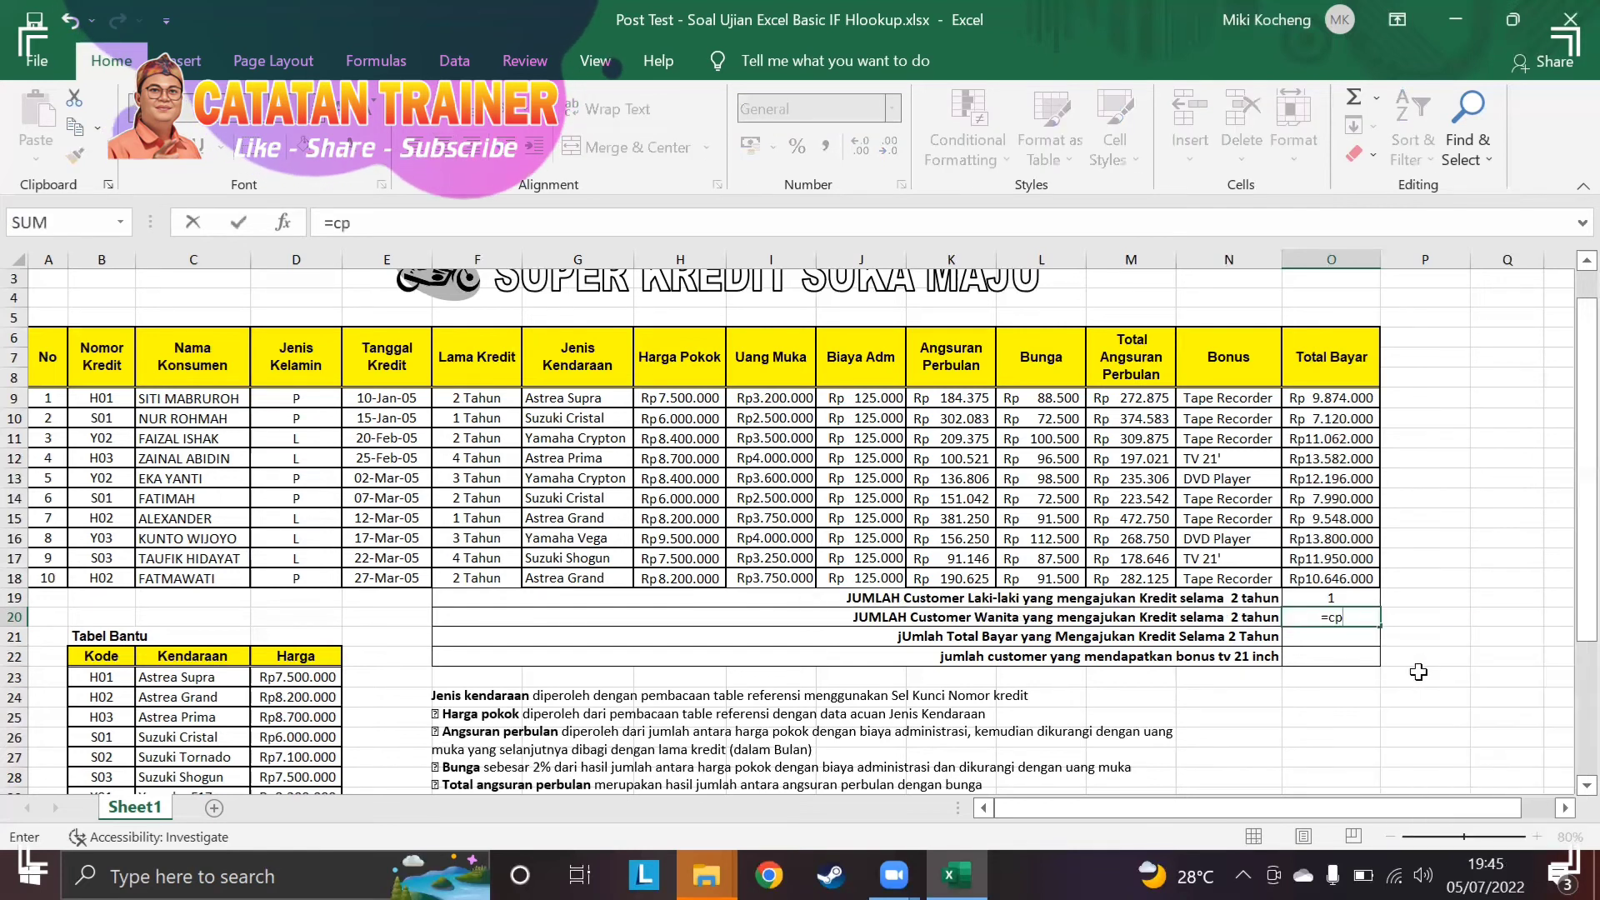
key(BackSpace)
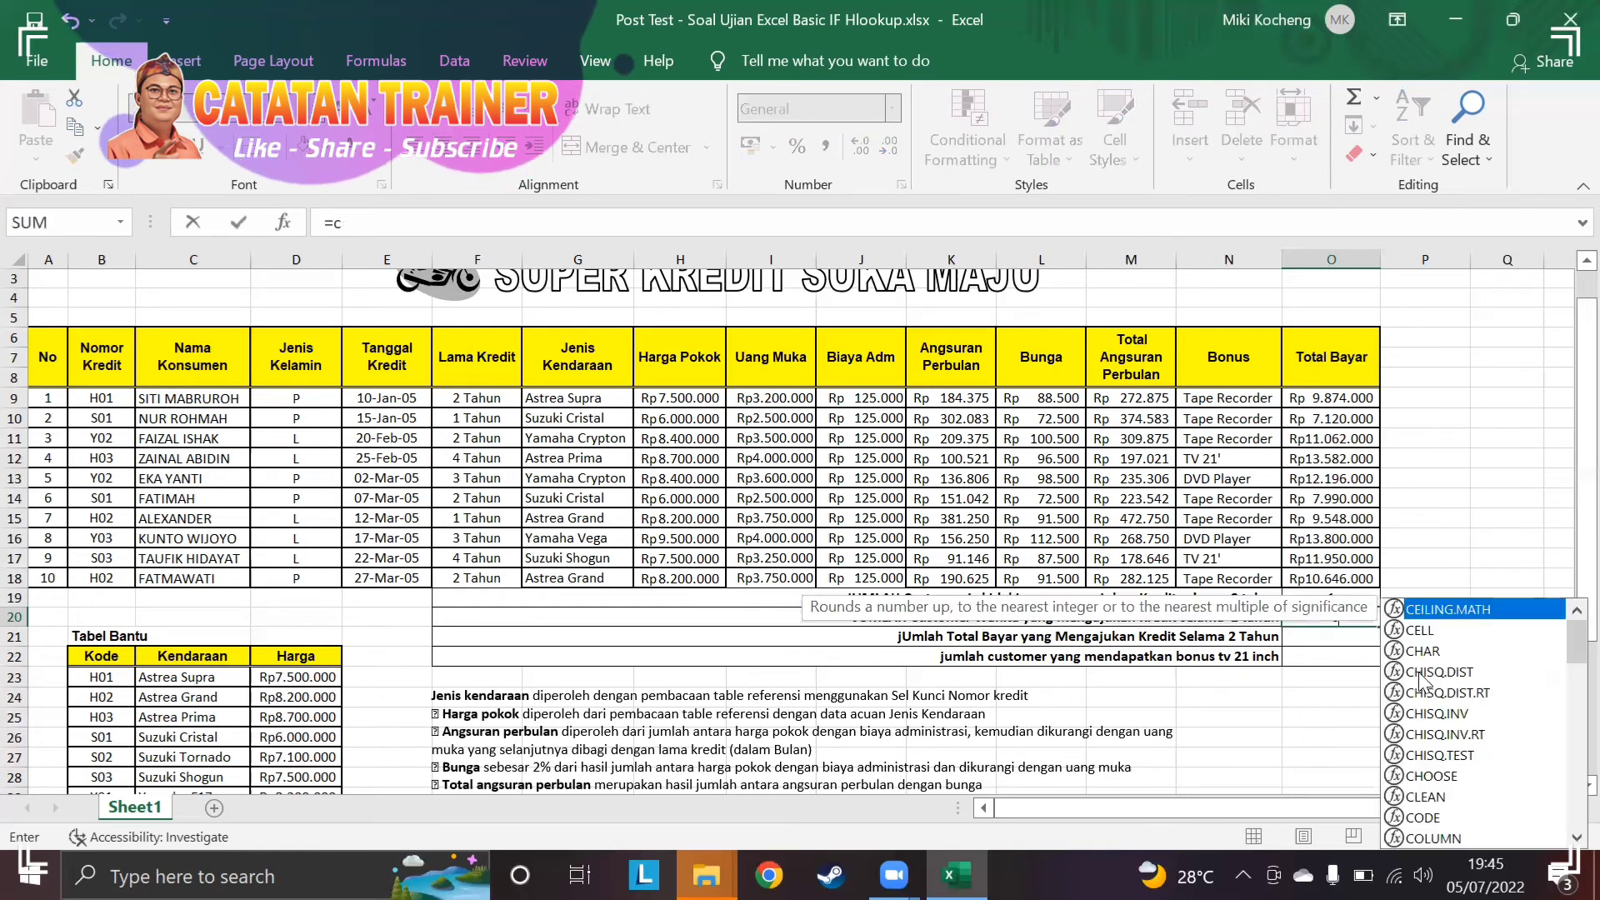
text(oUNTI)
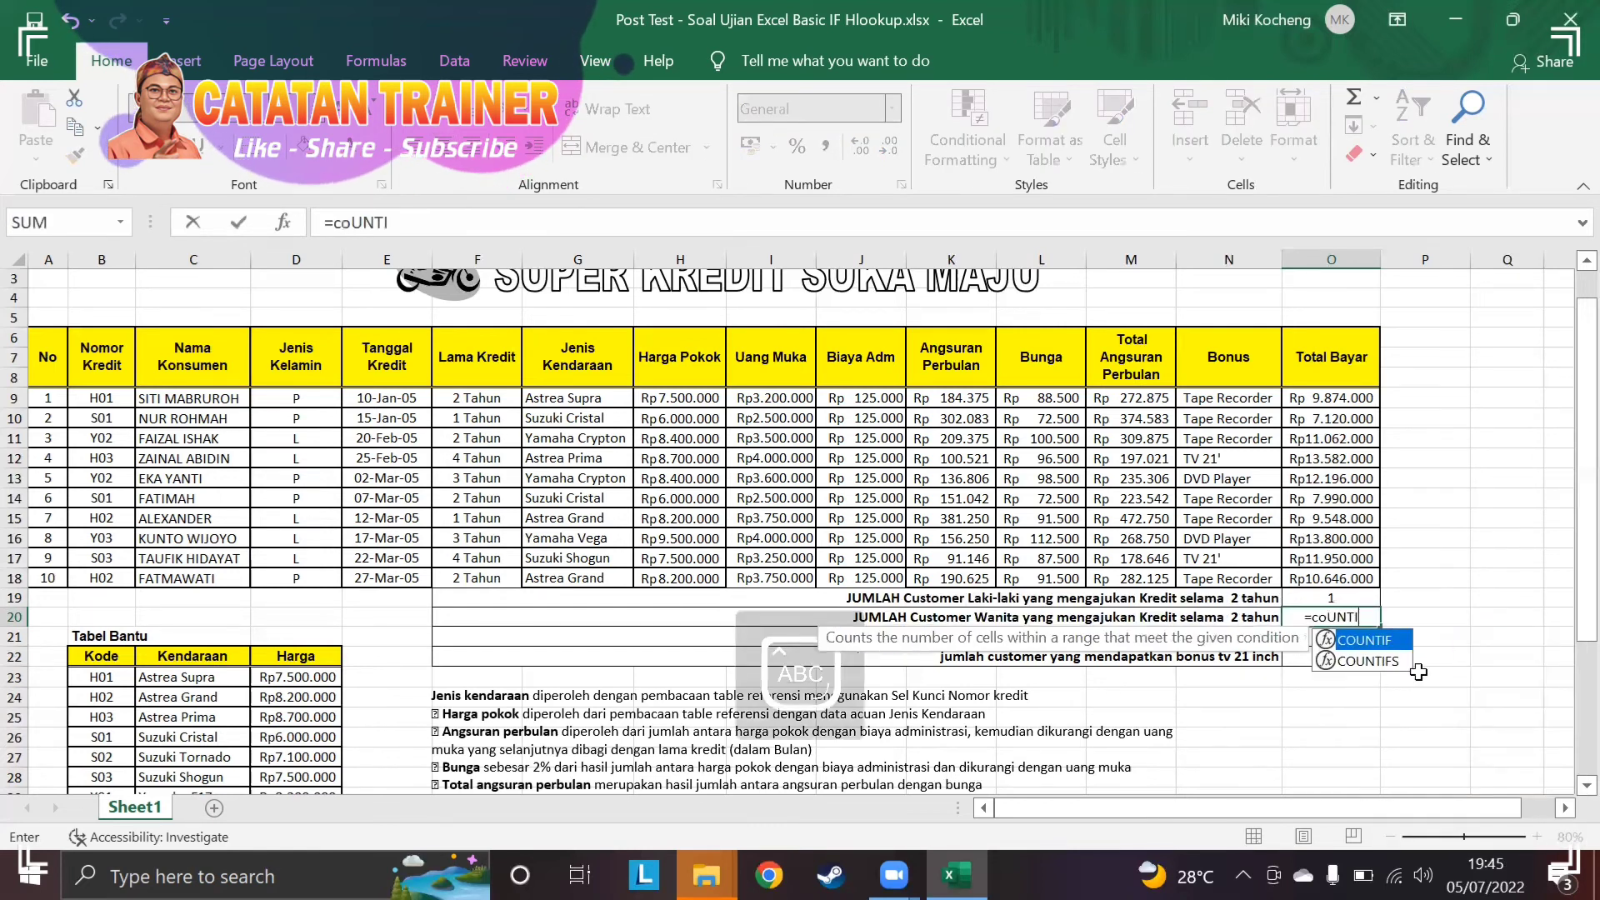
text(FS()
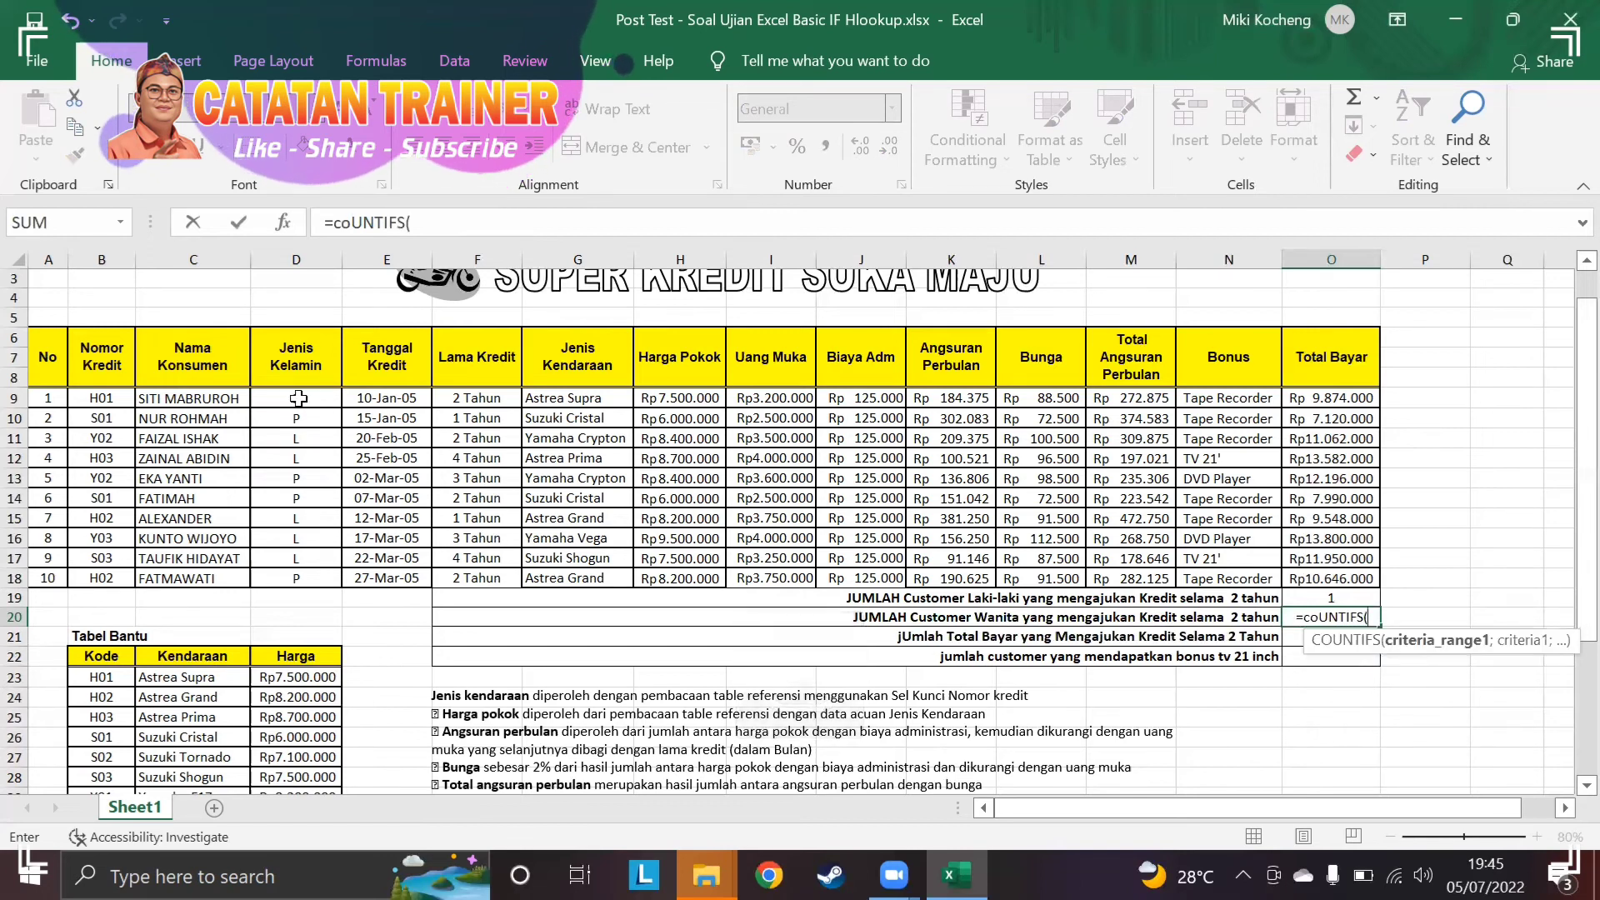
drag(297, 398, 298, 573)
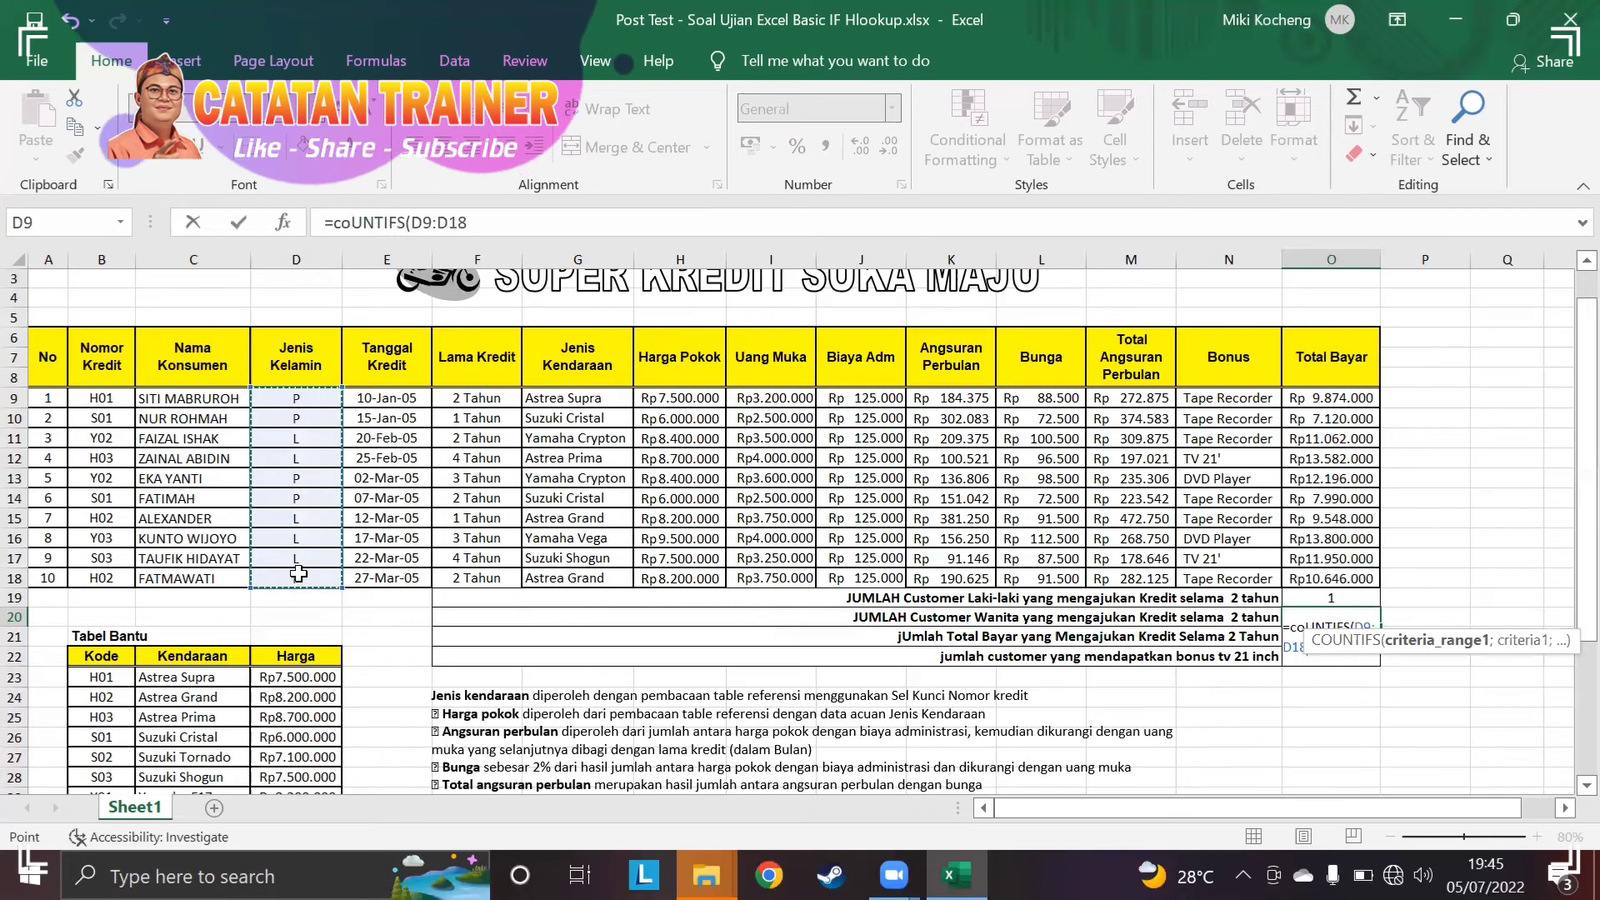
text(;"P)
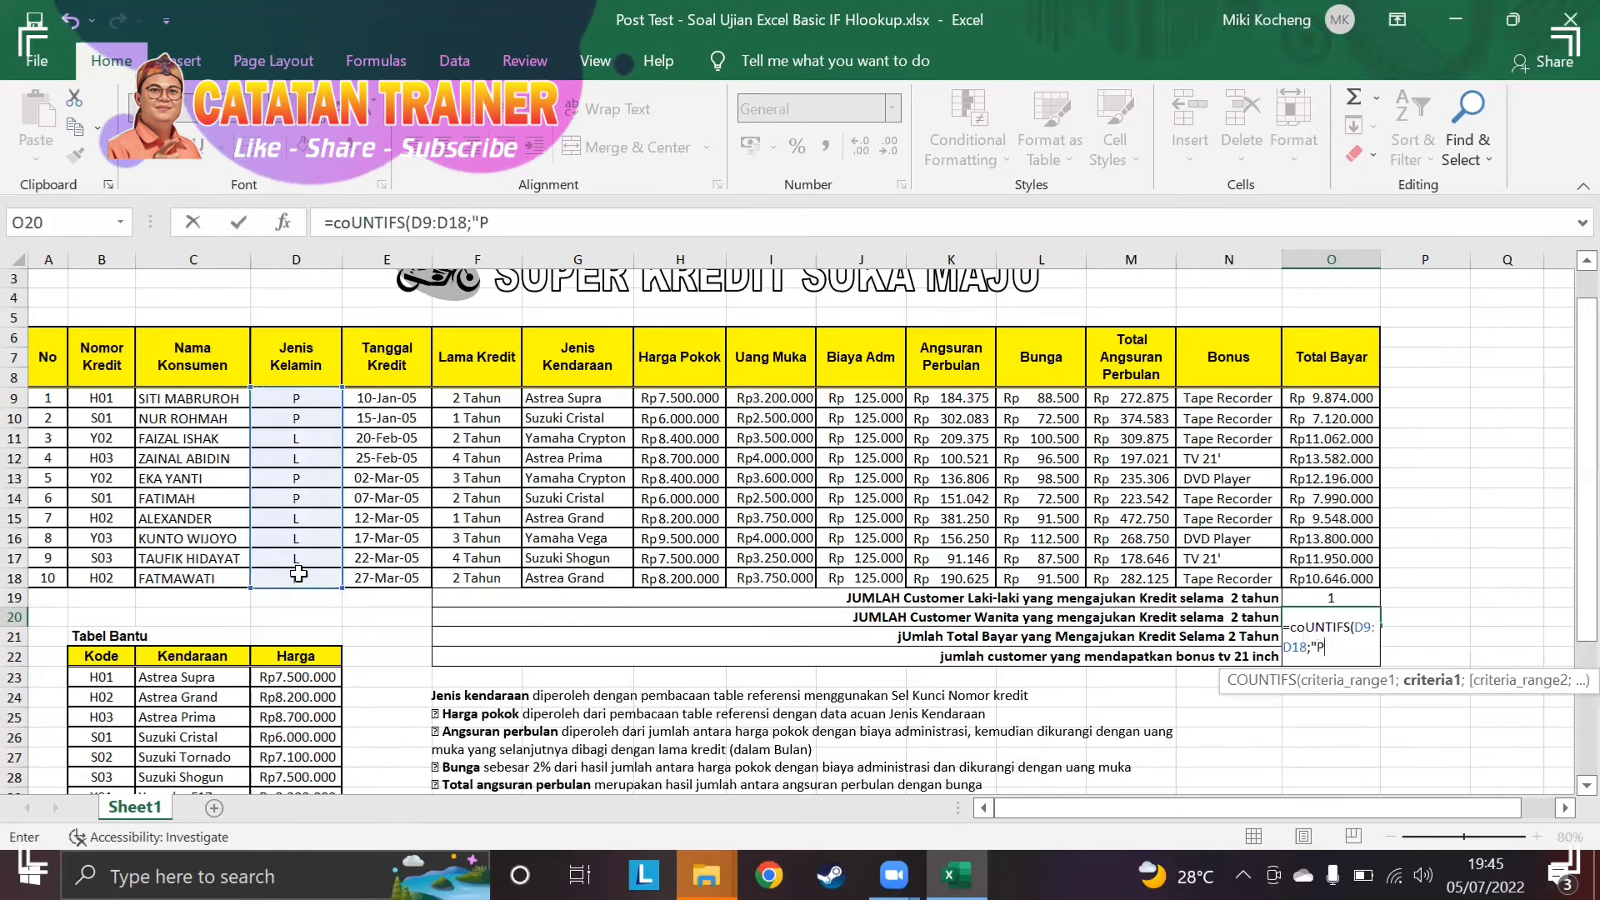
text(";)
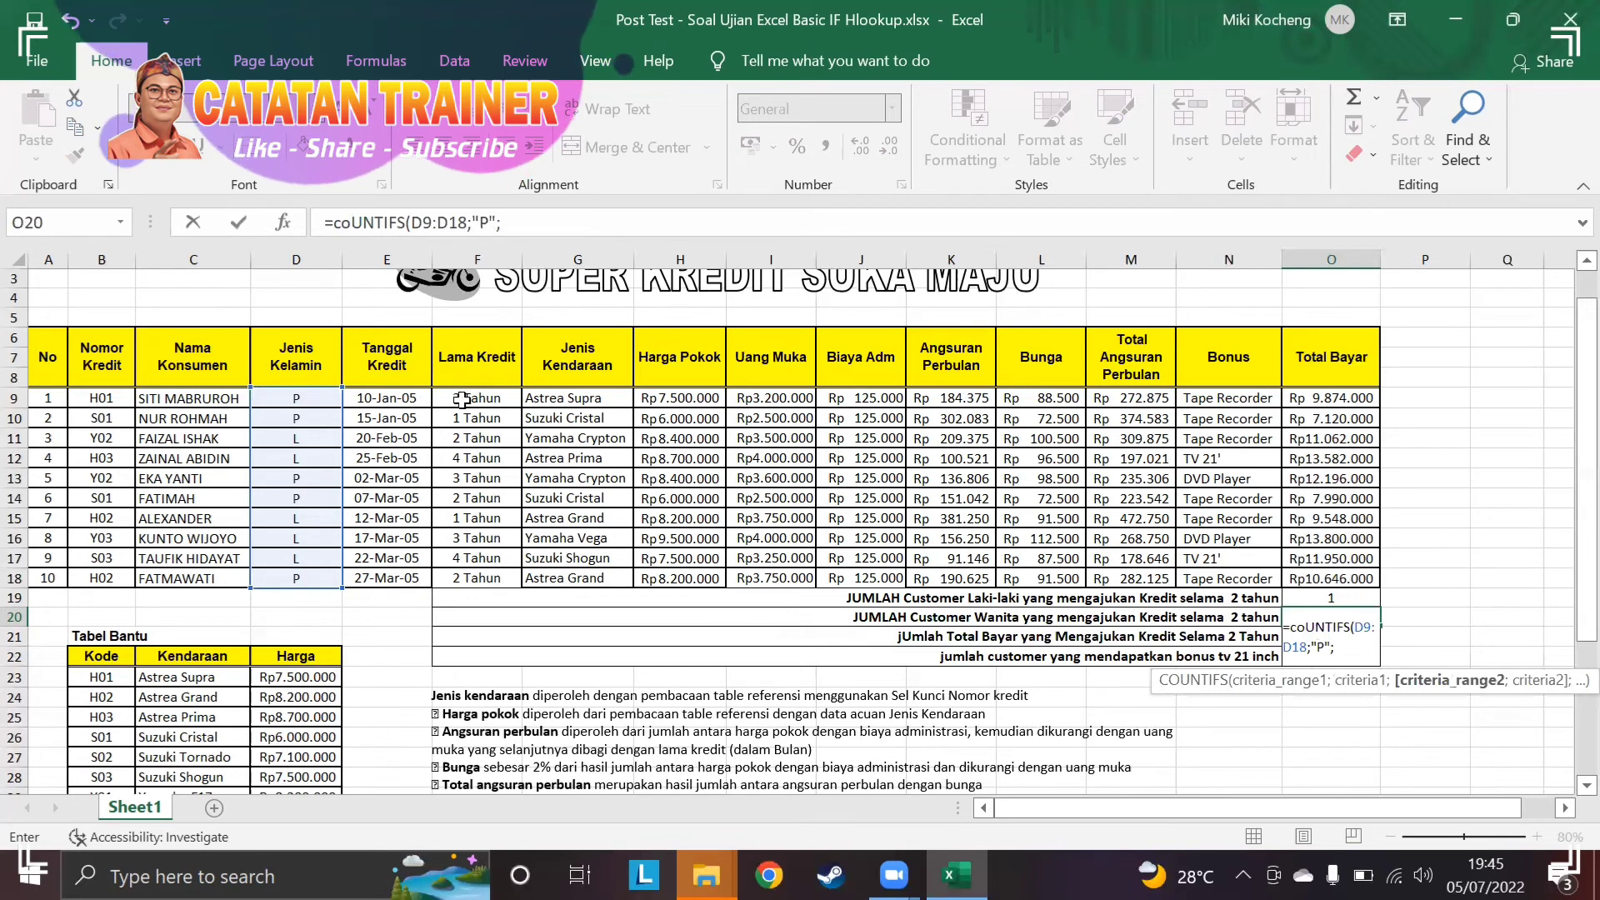
drag(462, 399, 468, 579)
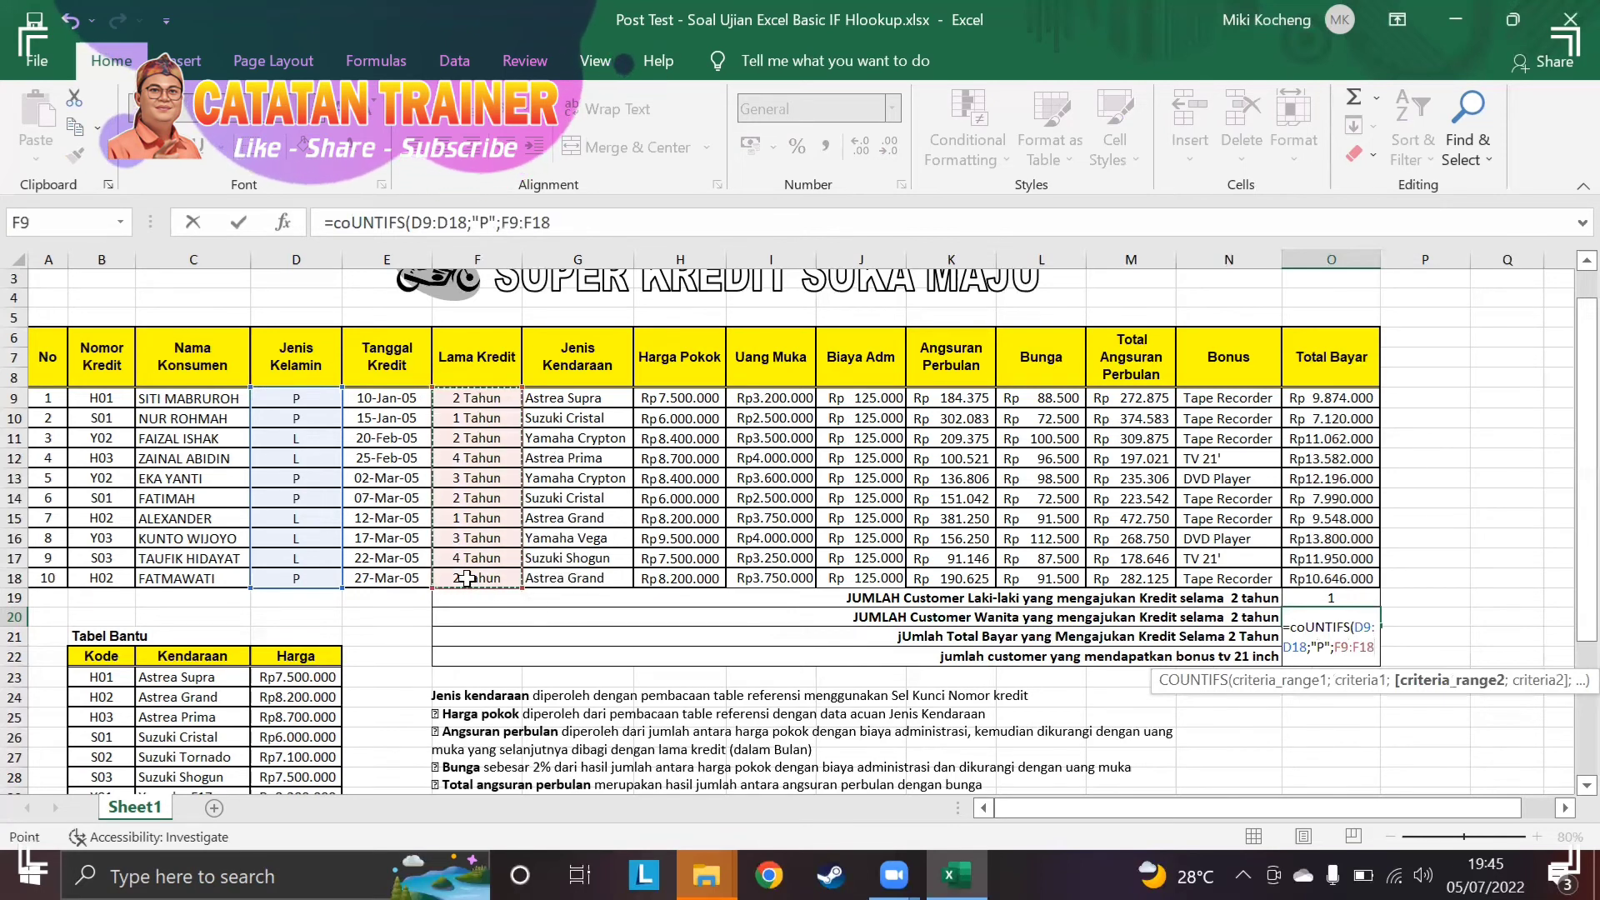
text(;2)
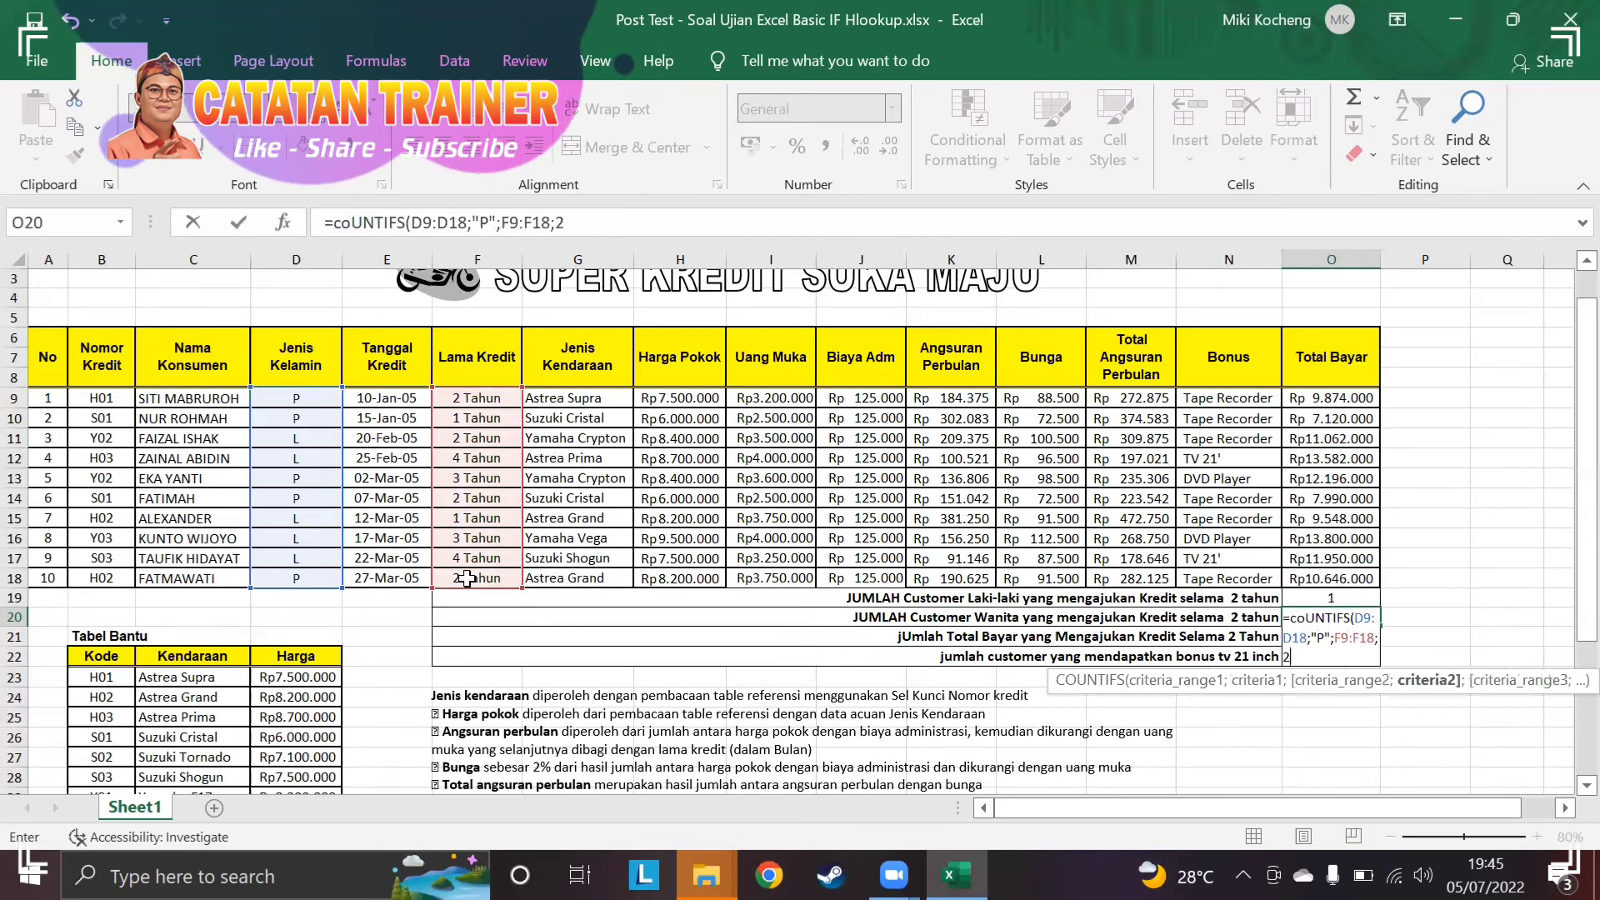
text())
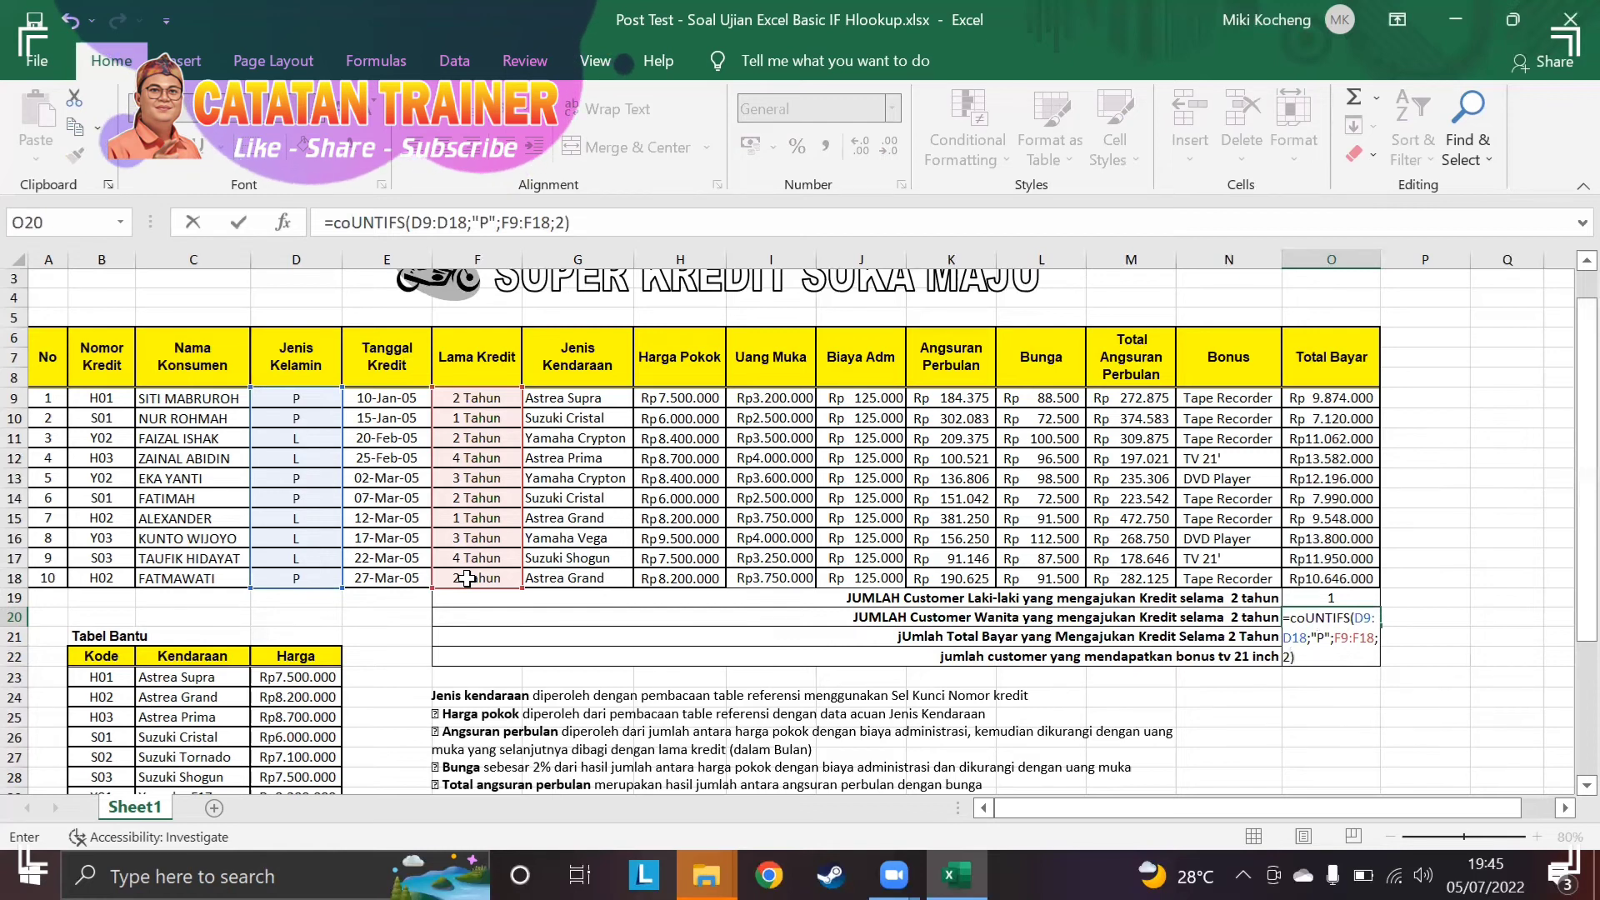
key(Return)
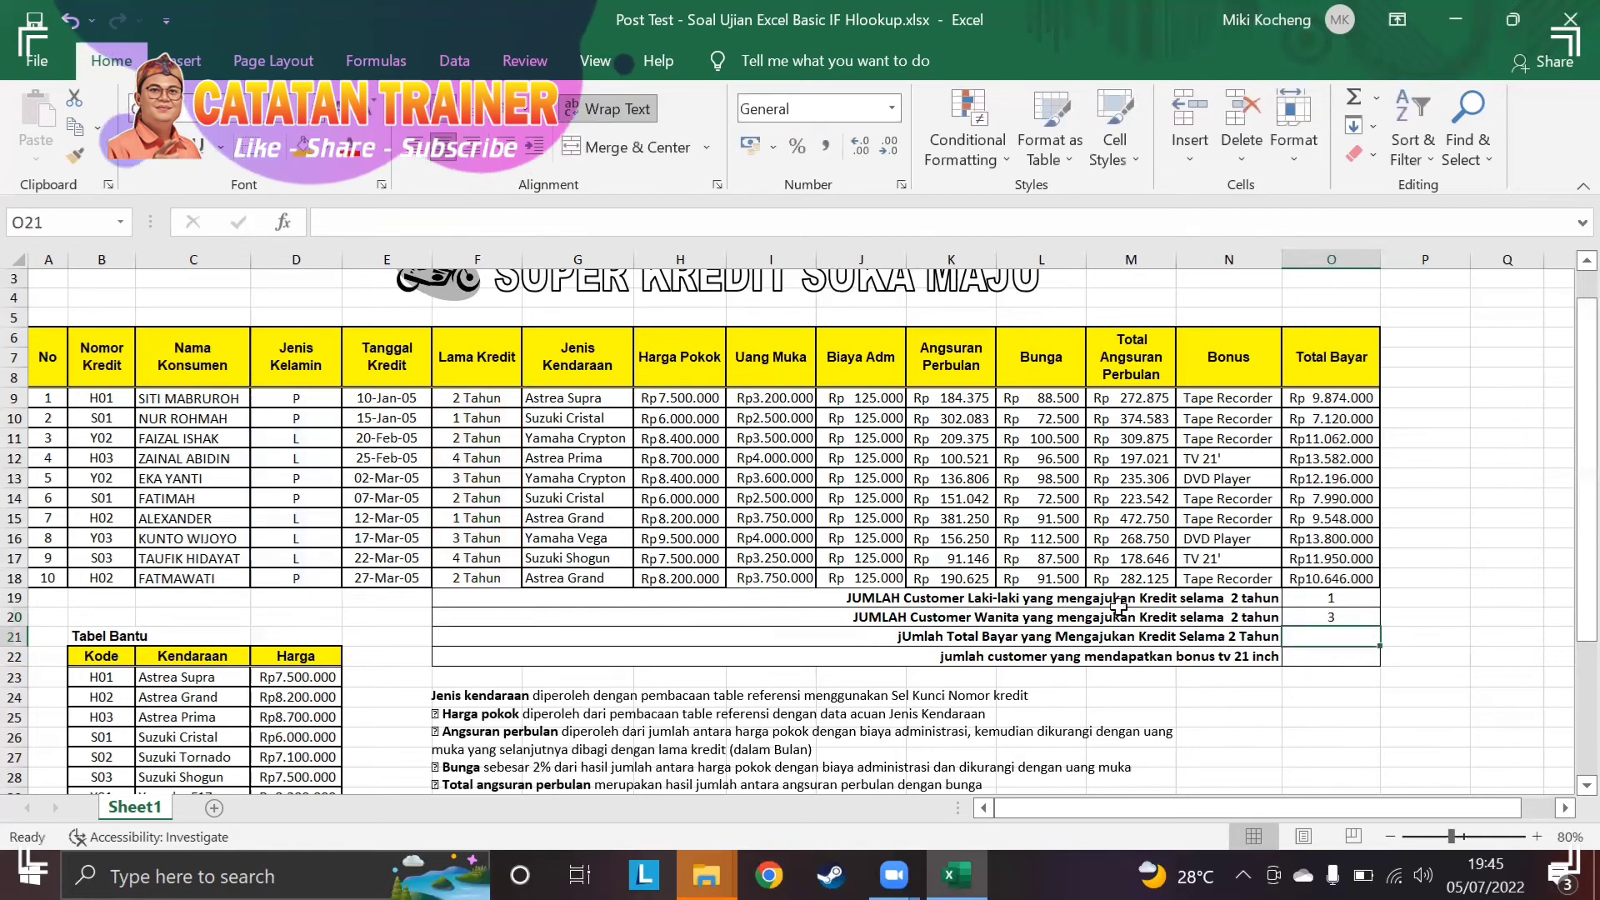
Check the O20 formula against the gender and credit term cells in rows 9, 14 and 18.
click(1318, 619)
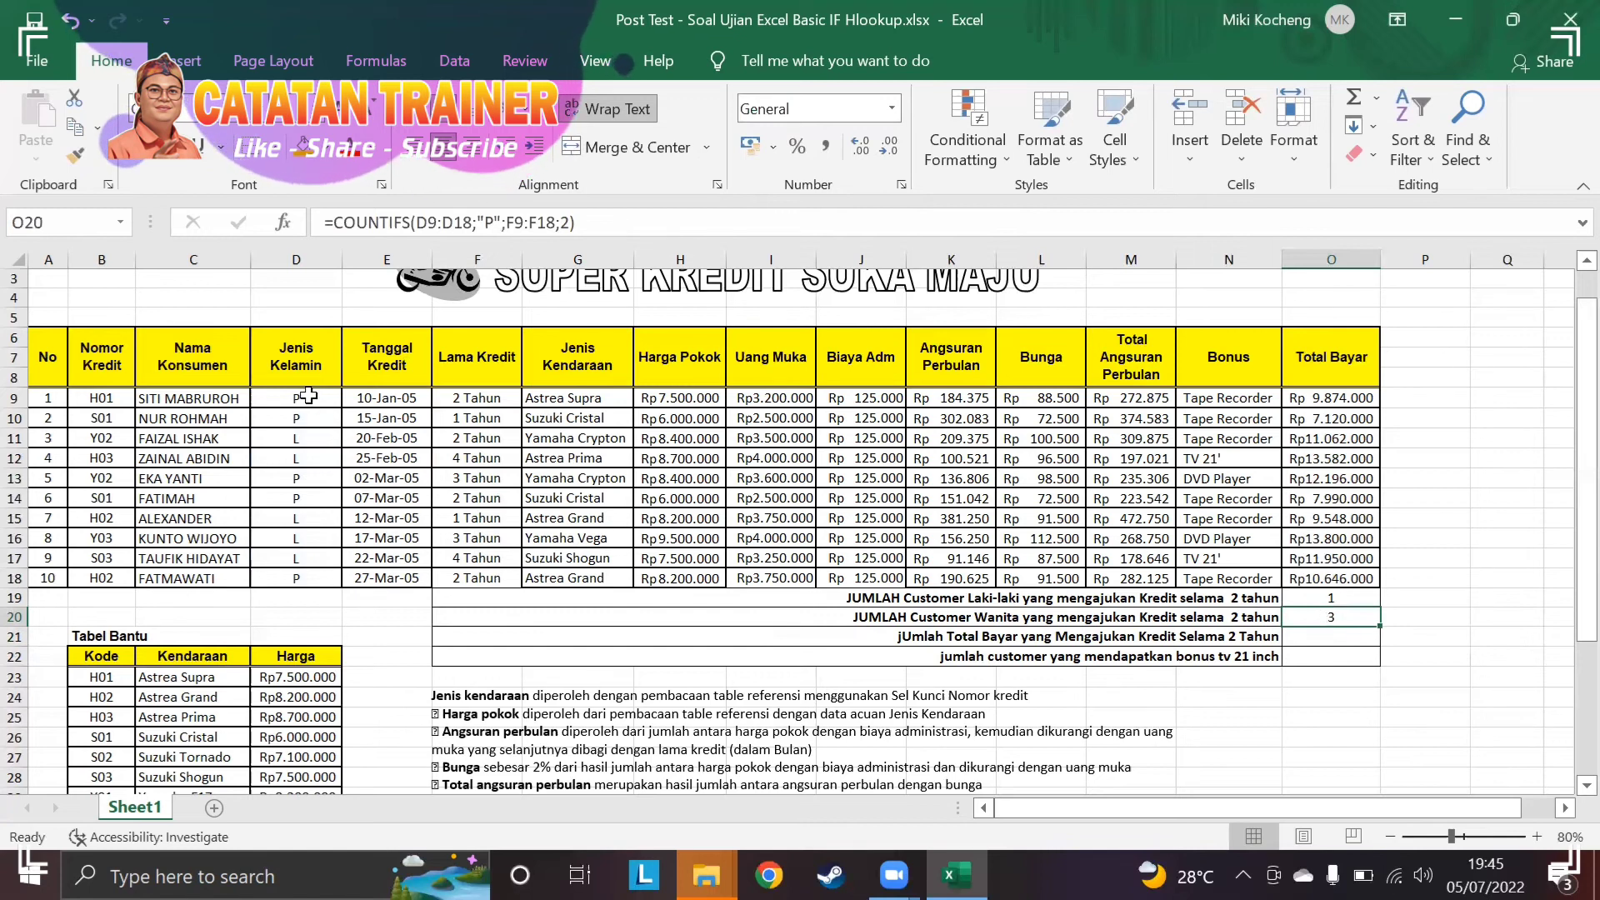
drag(308, 401, 470, 399)
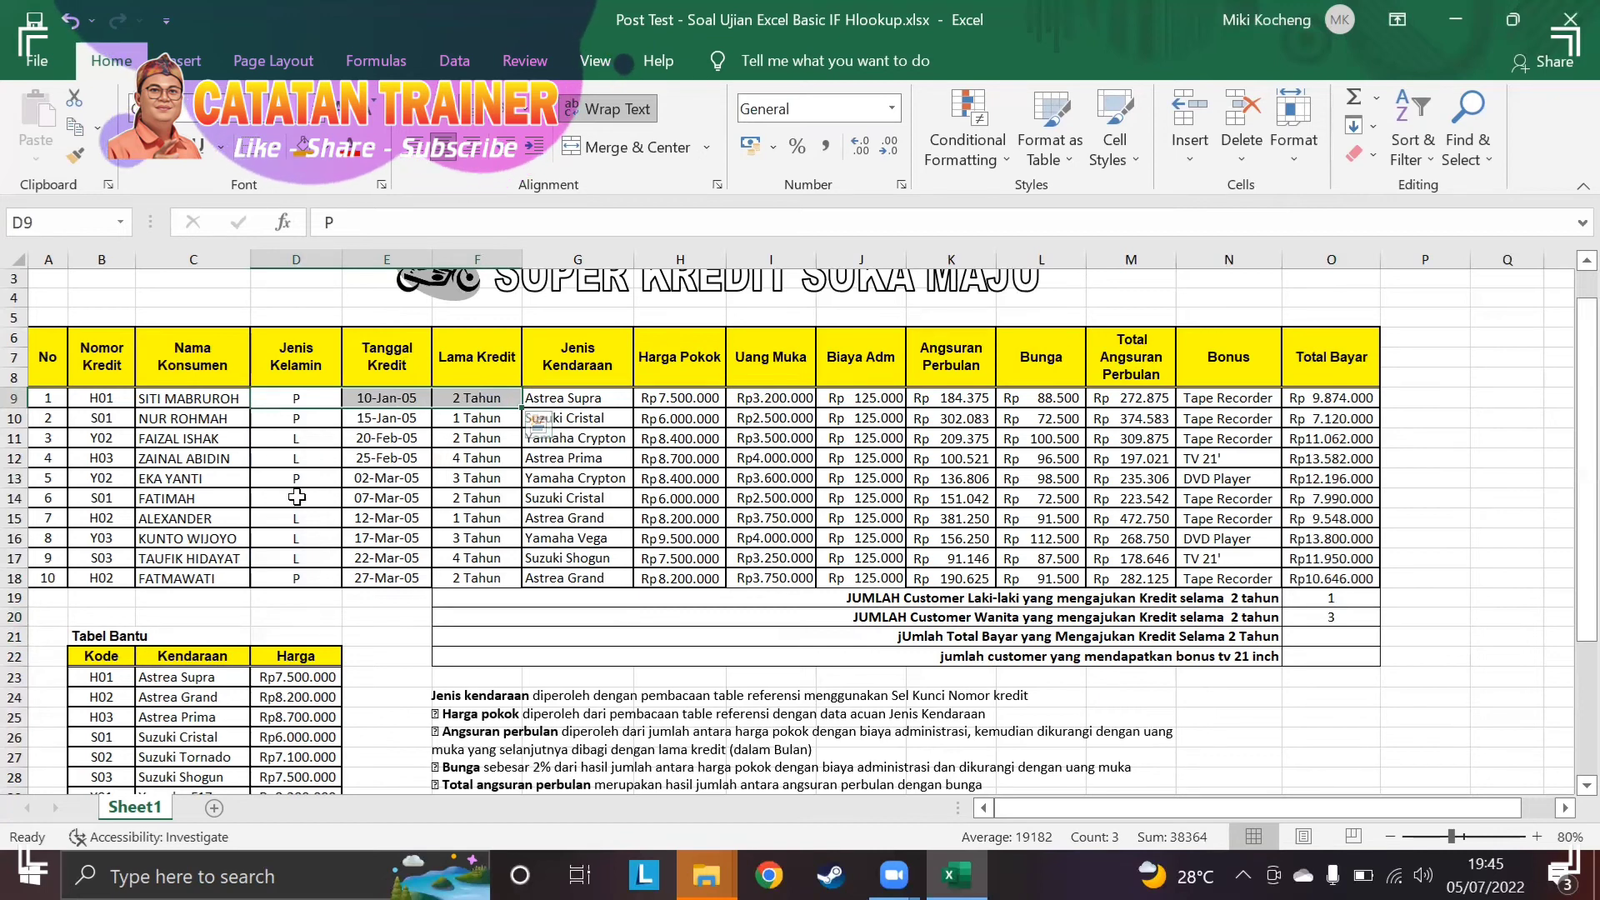
drag(297, 498, 468, 500)
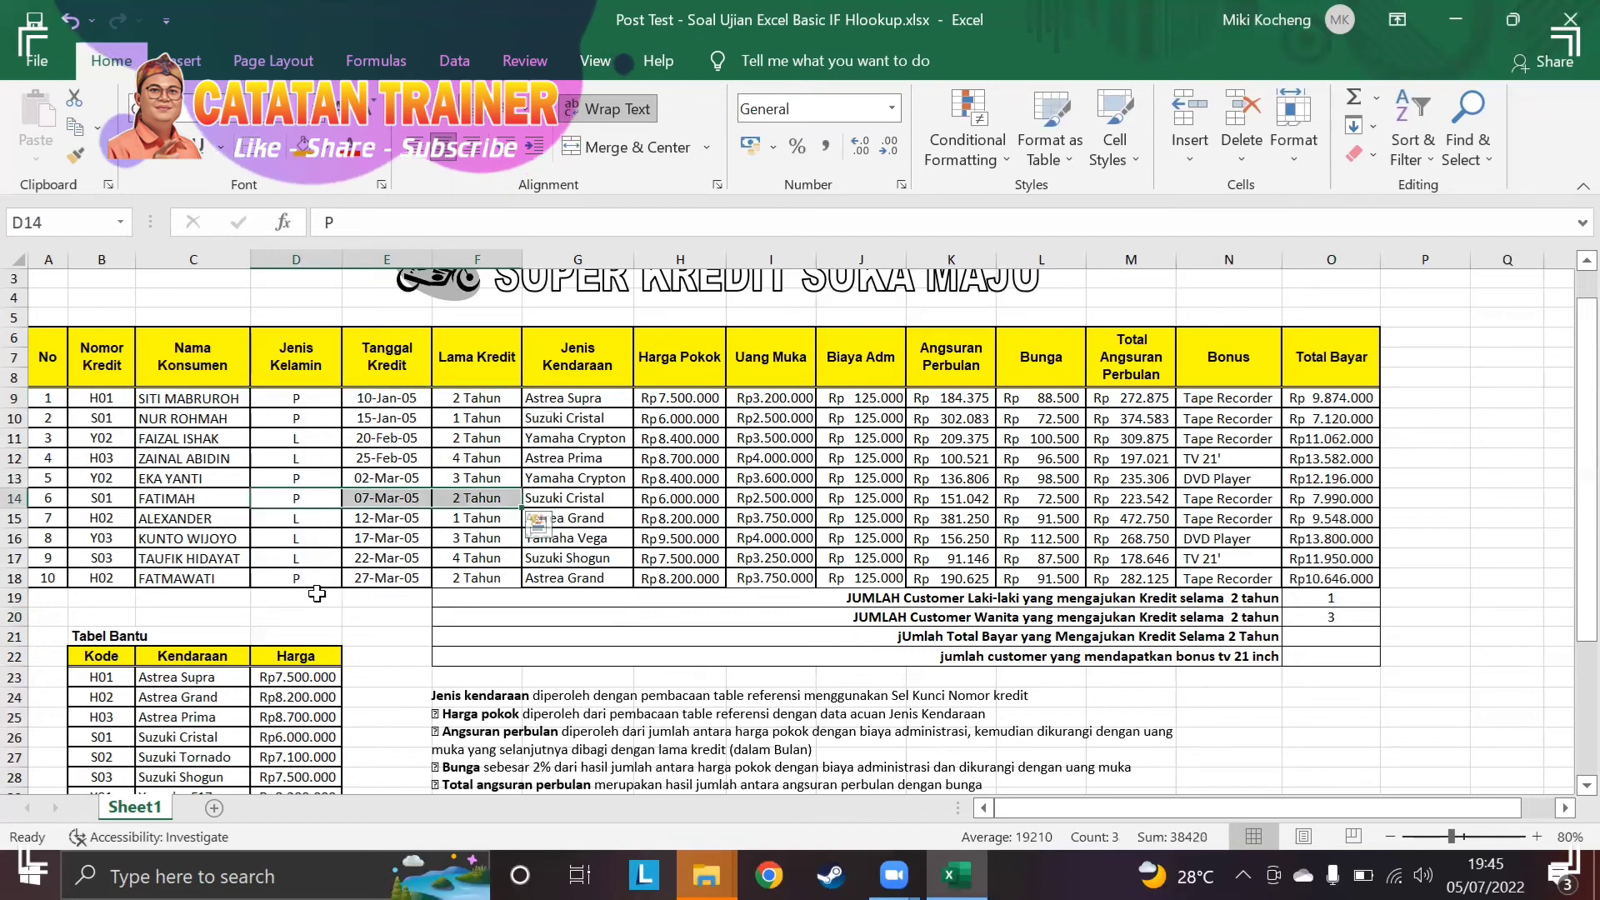
drag(302, 578, 465, 571)
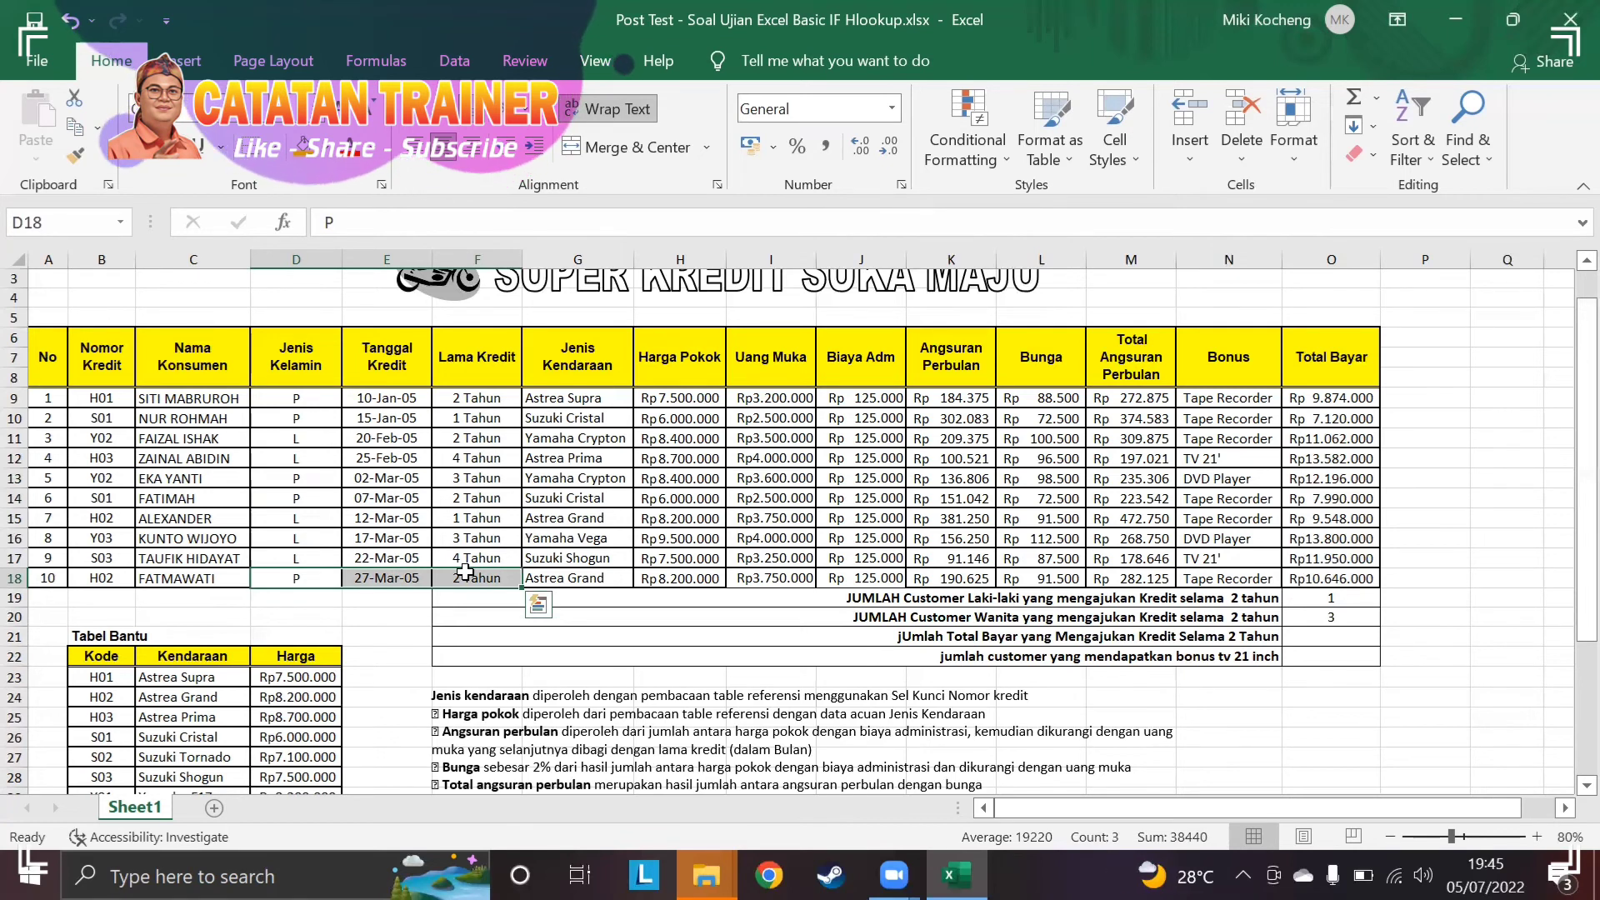
Enter =SUMIF(F9:F18;2;O9:O18) in O21 to total the Total Bayar amounts for 2-year credits.
click(1332, 636)
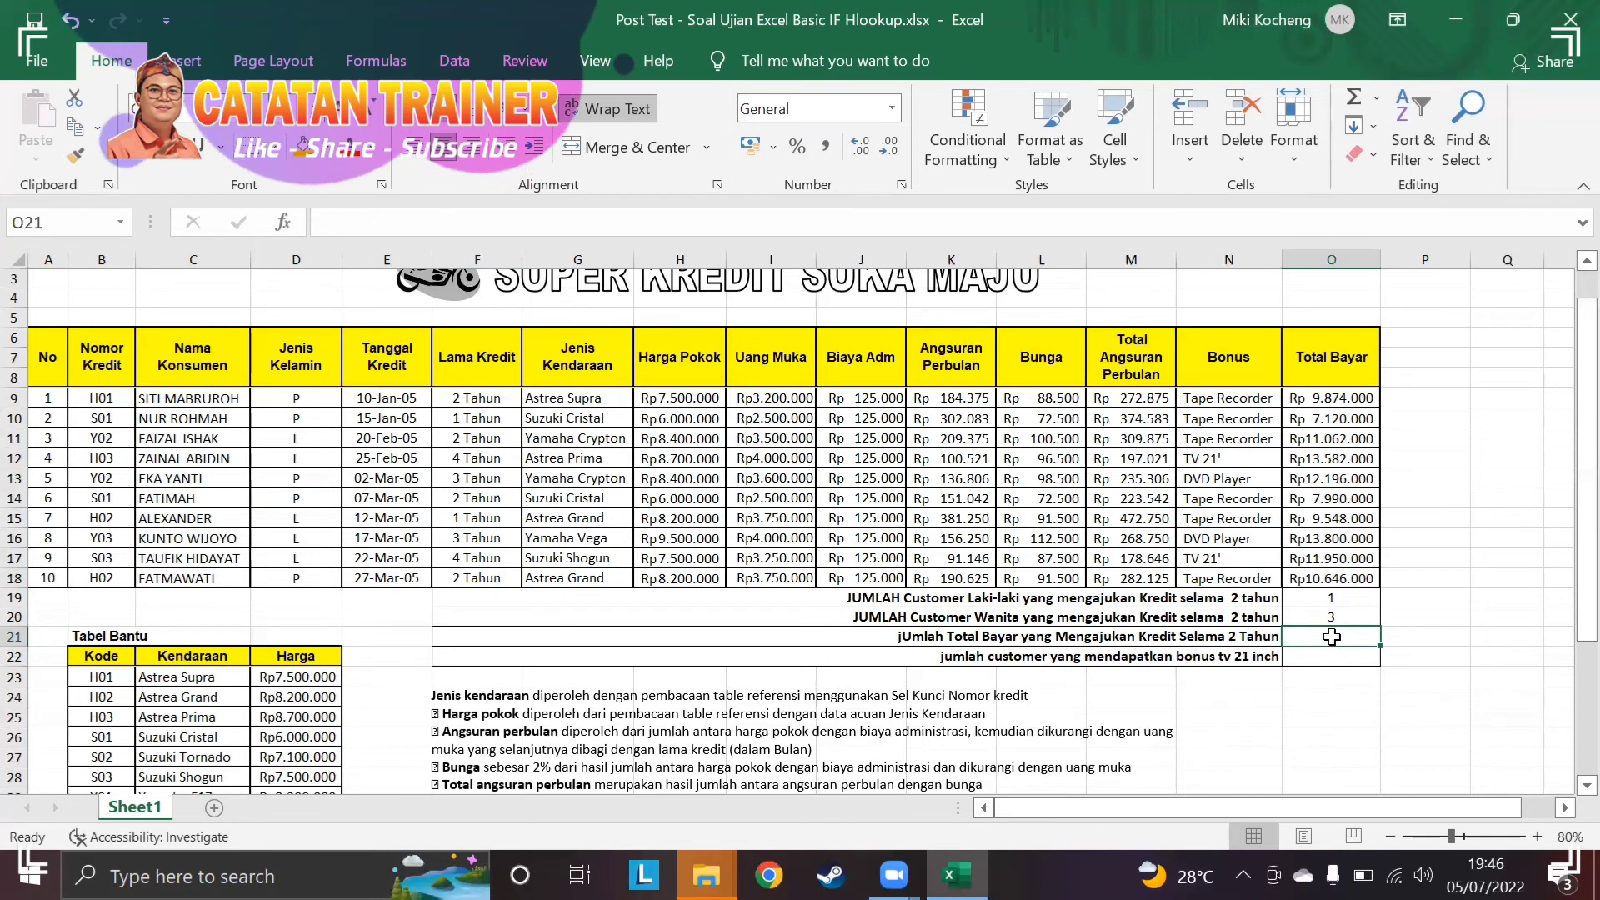
text(=)
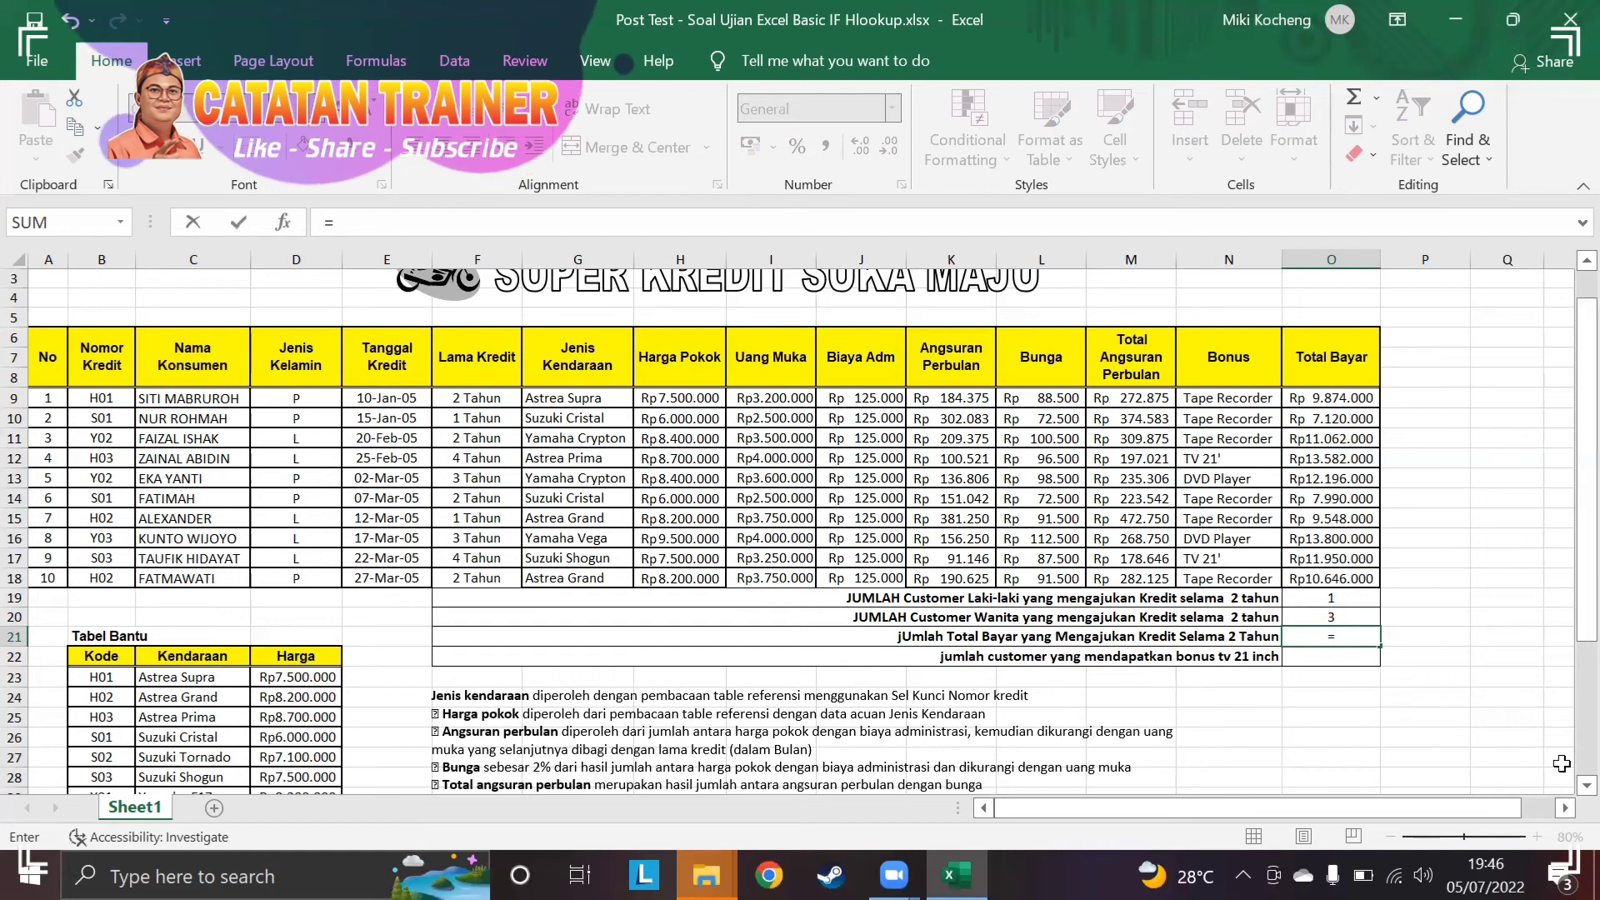
text(SU)
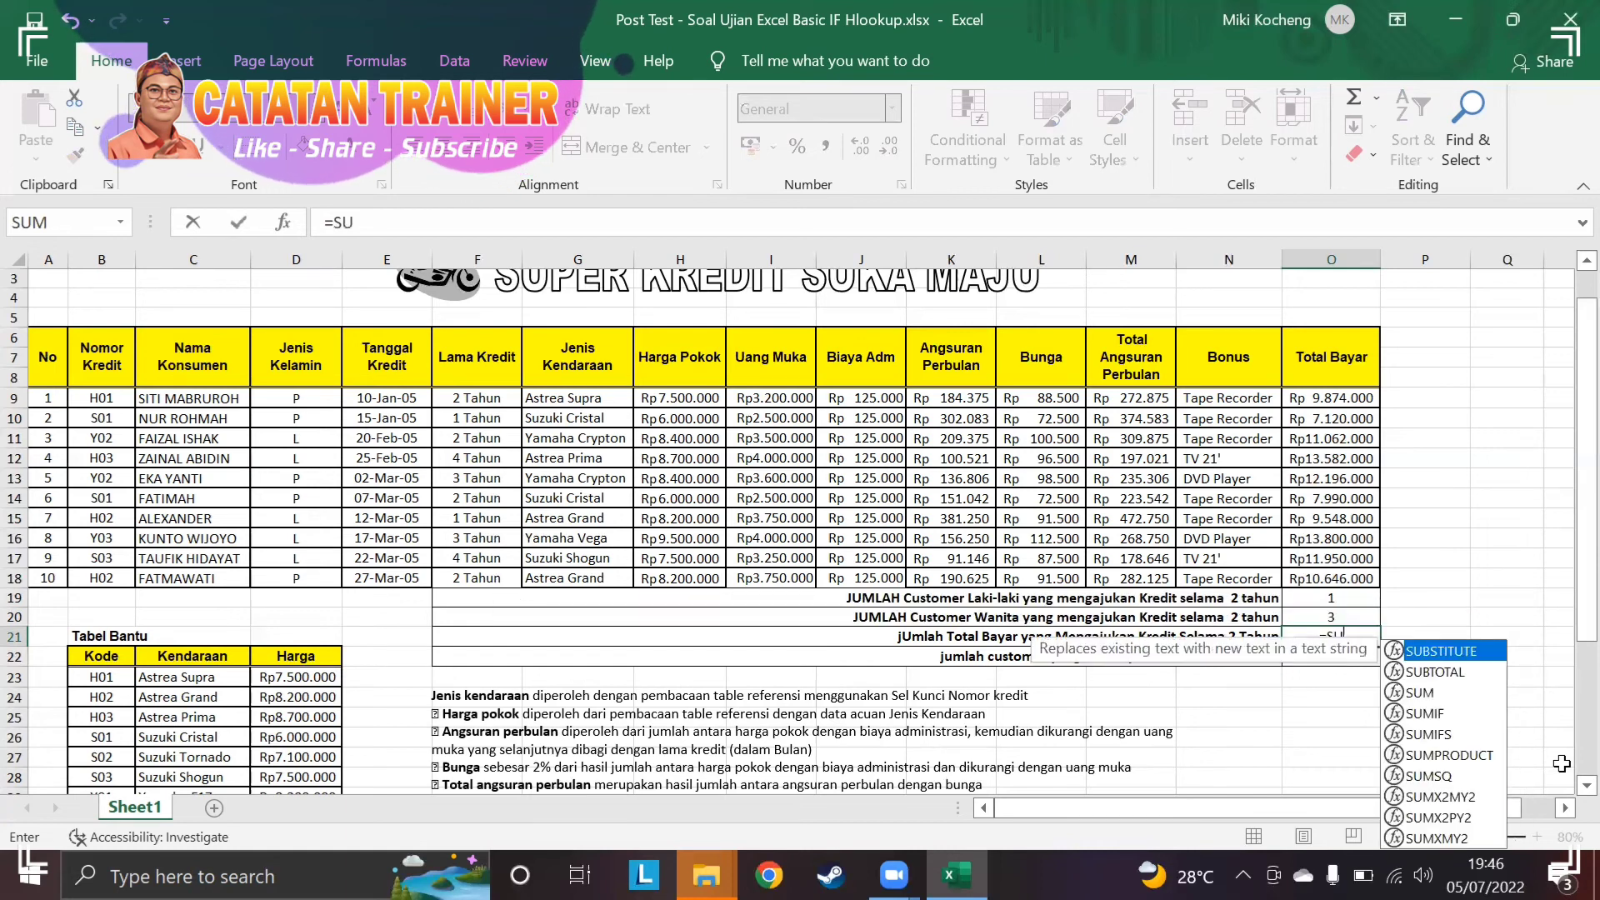
text(MIF)
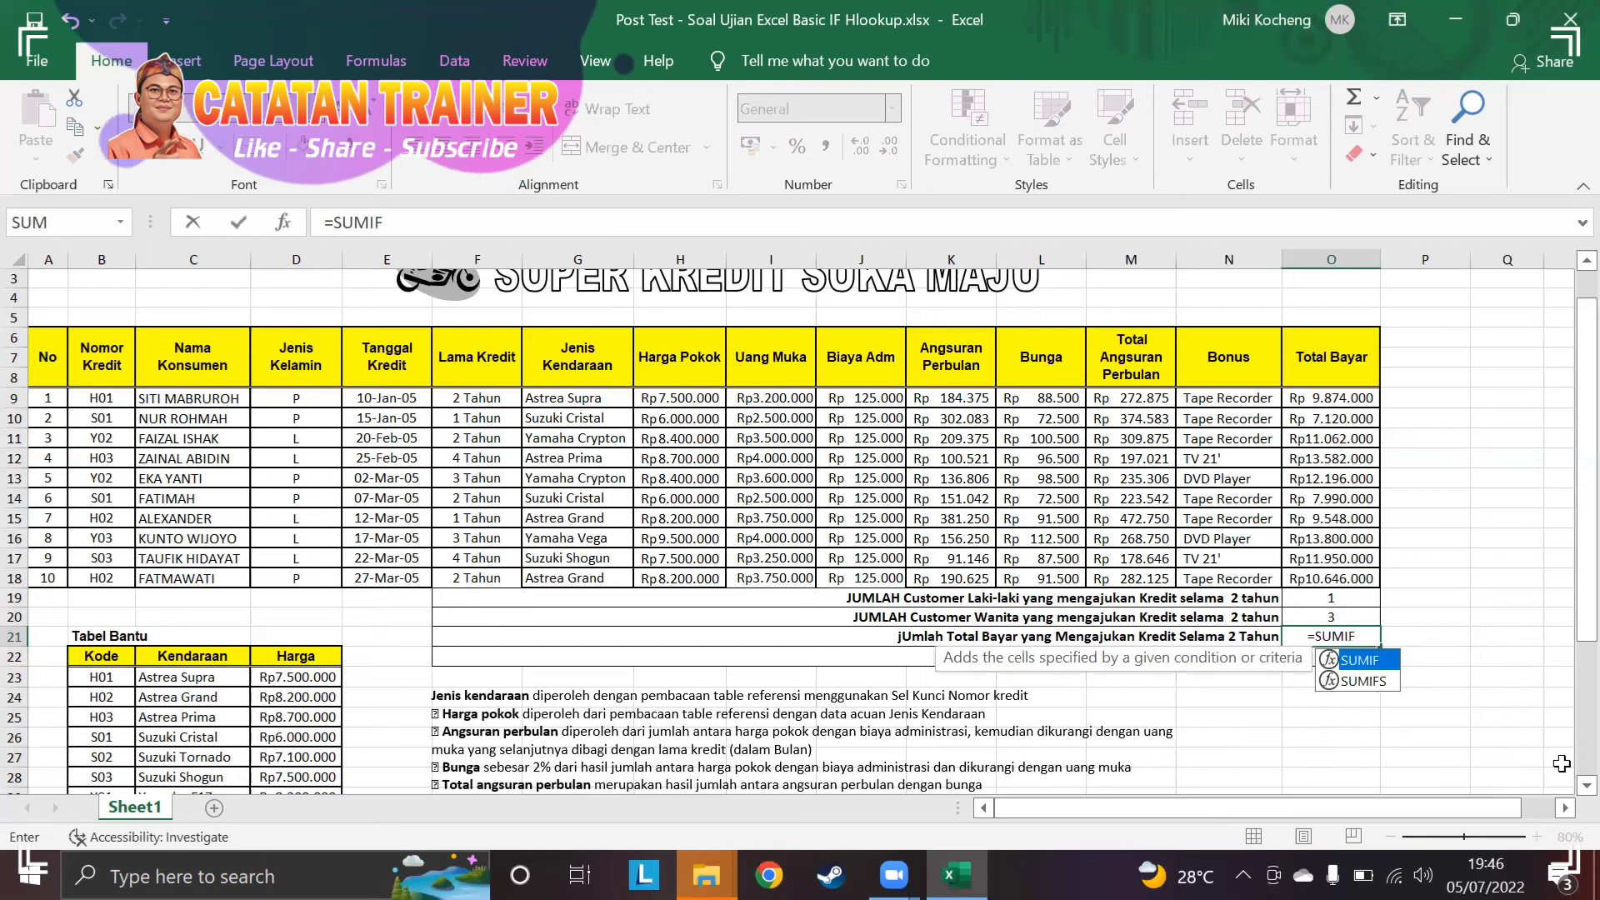
text(()
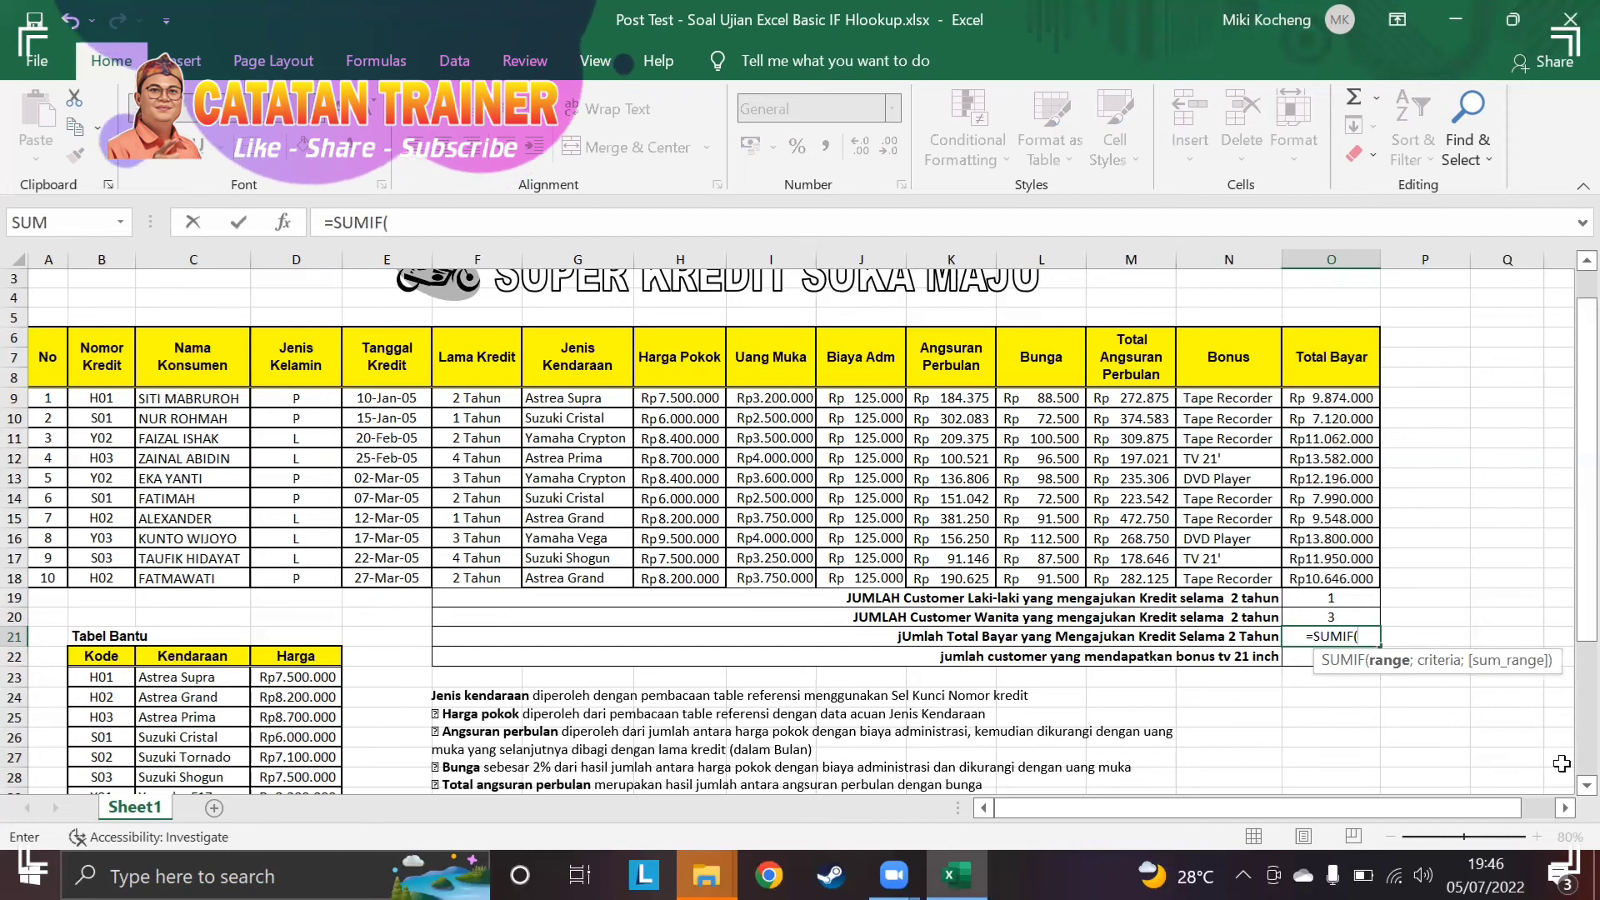
click(495, 398)
drag(495, 397, 478, 581)
text(;)
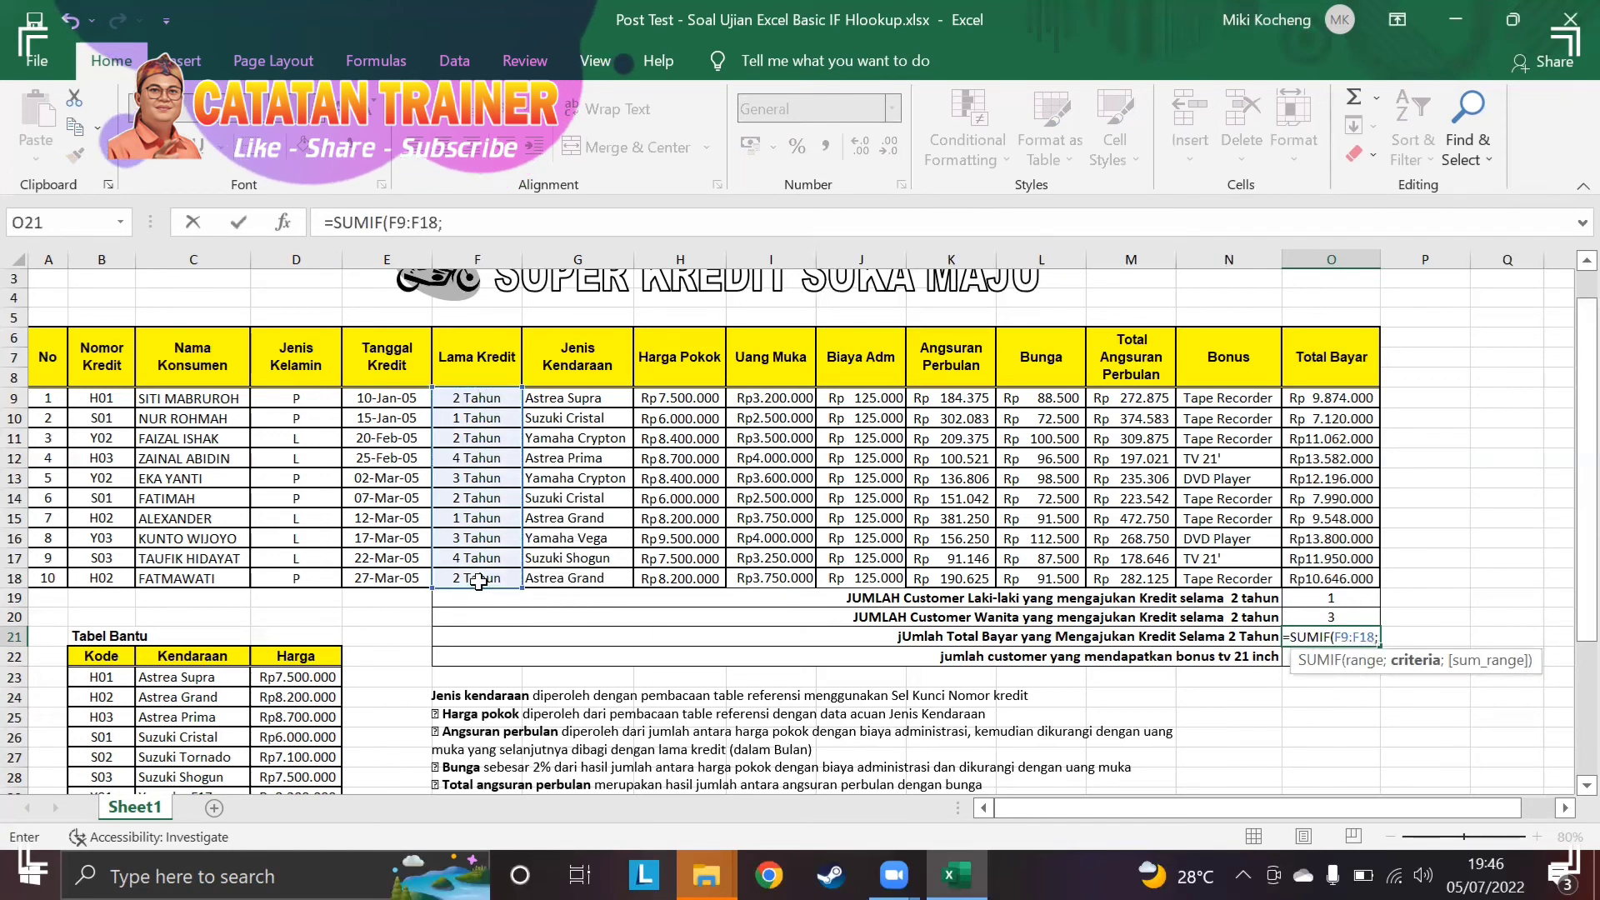
text(2;)
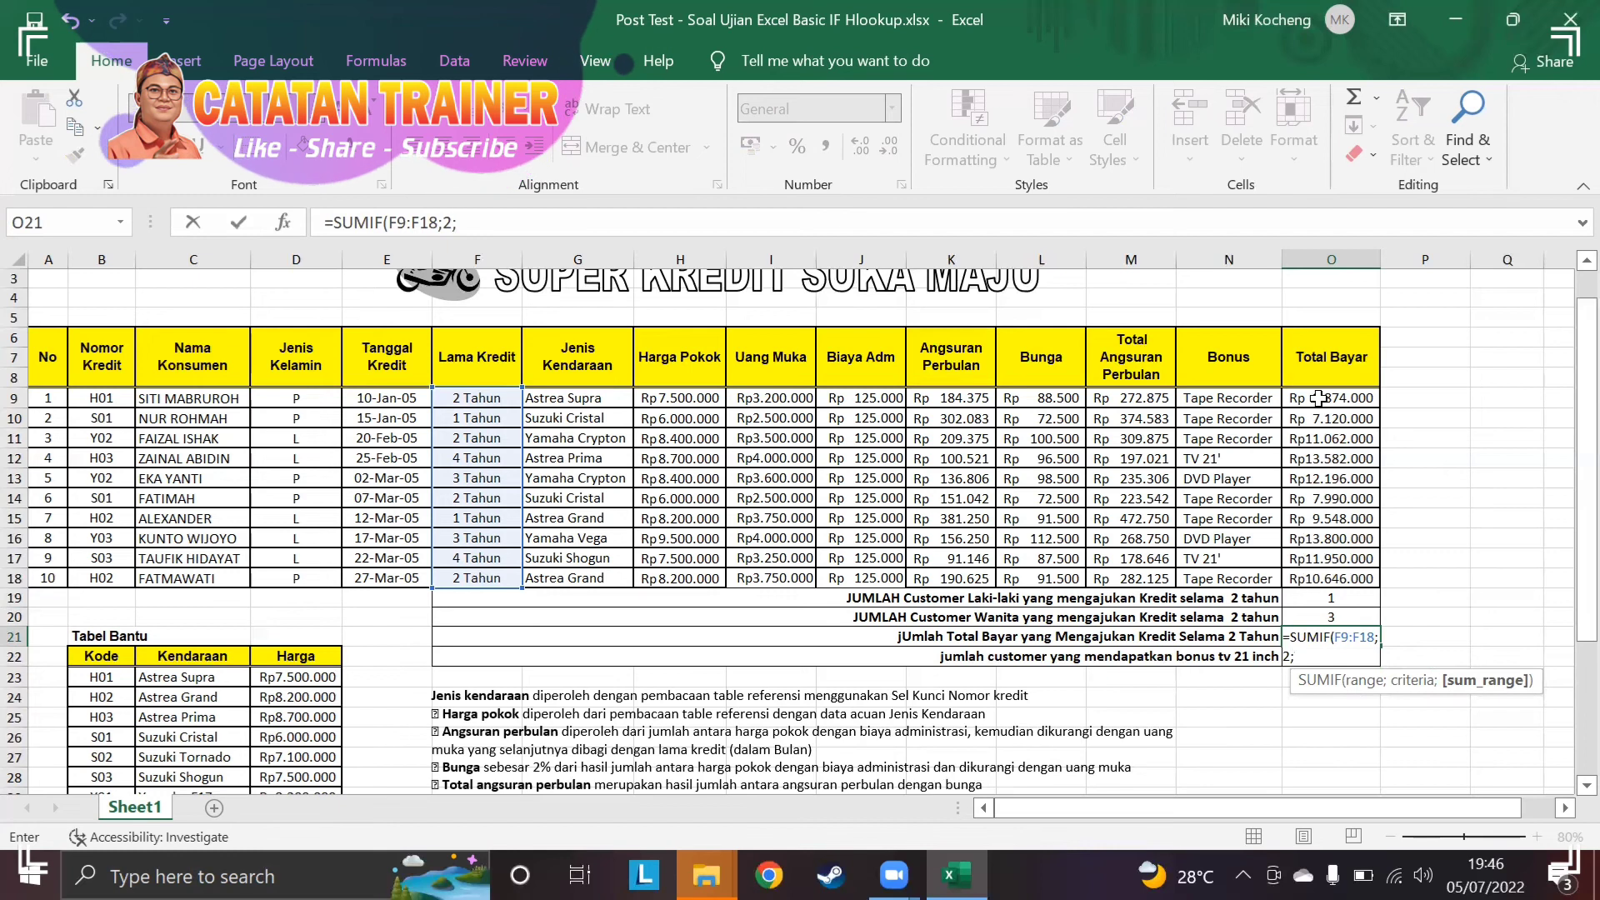
drag(1318, 399, 1299, 578)
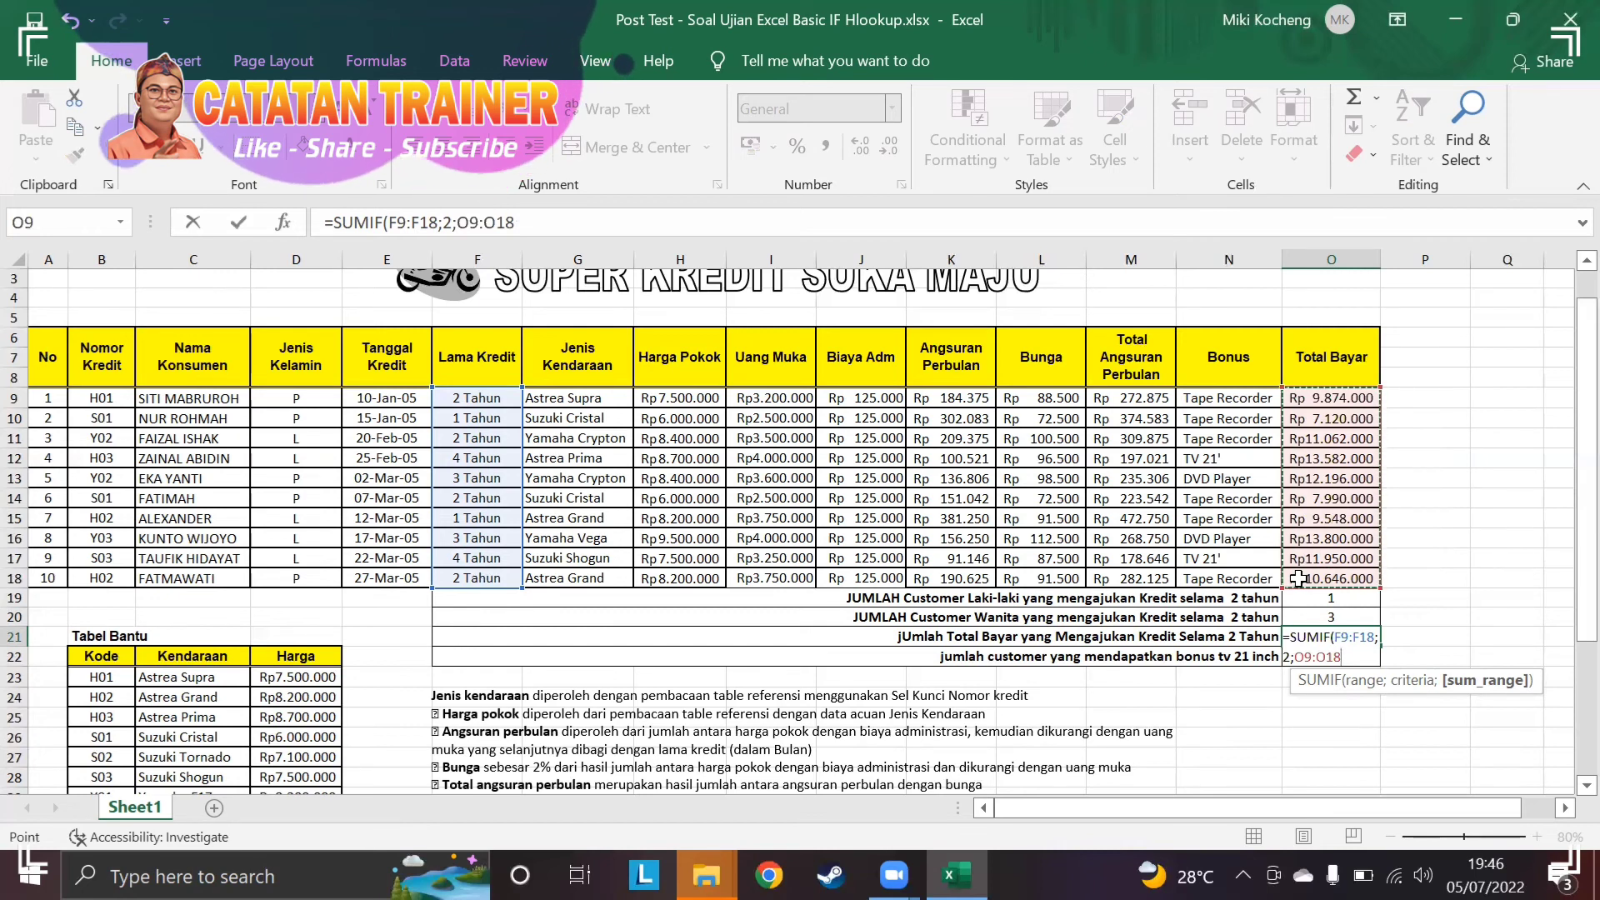
text())
key(Return)
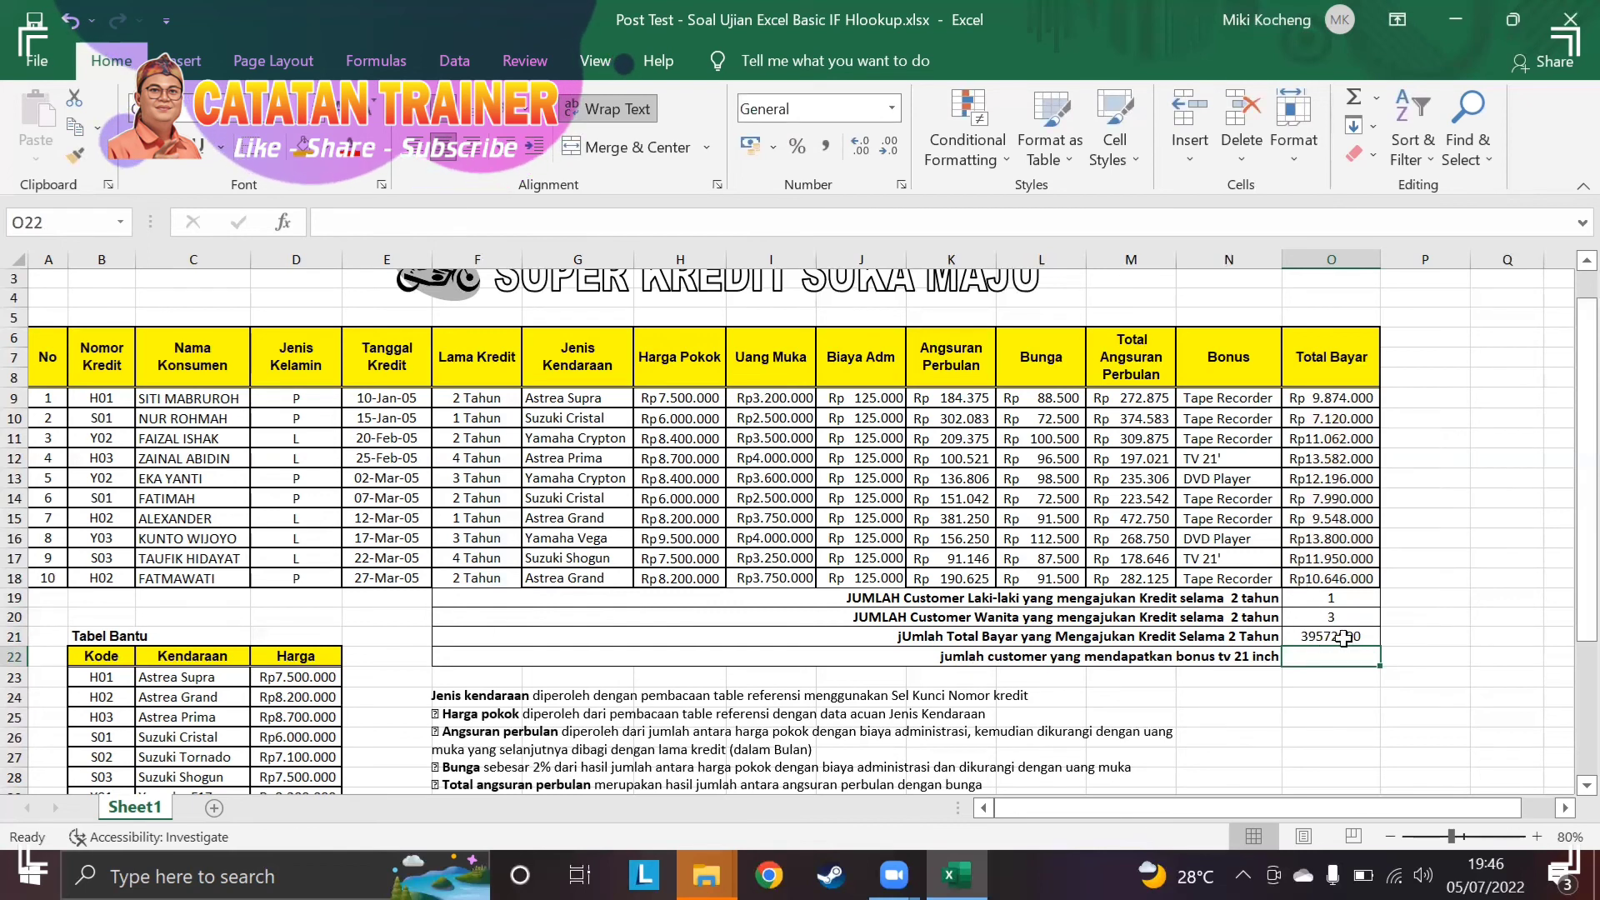
Apply the Accounting number format to the 2-year Total Bayar sum in O21.
click(1344, 638)
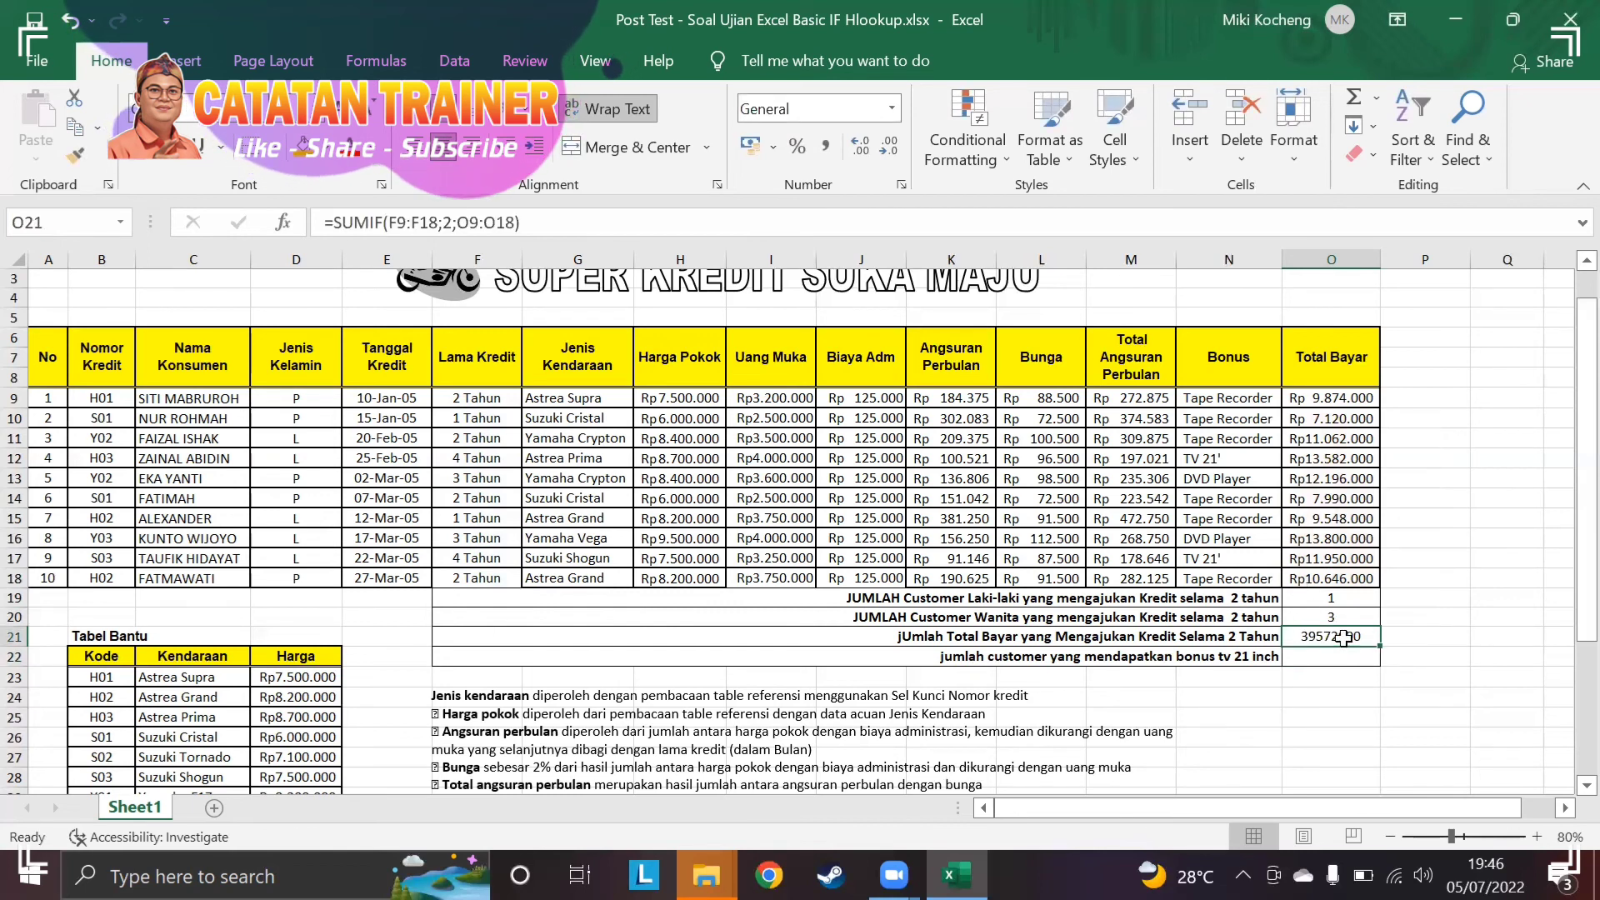
click(893, 109)
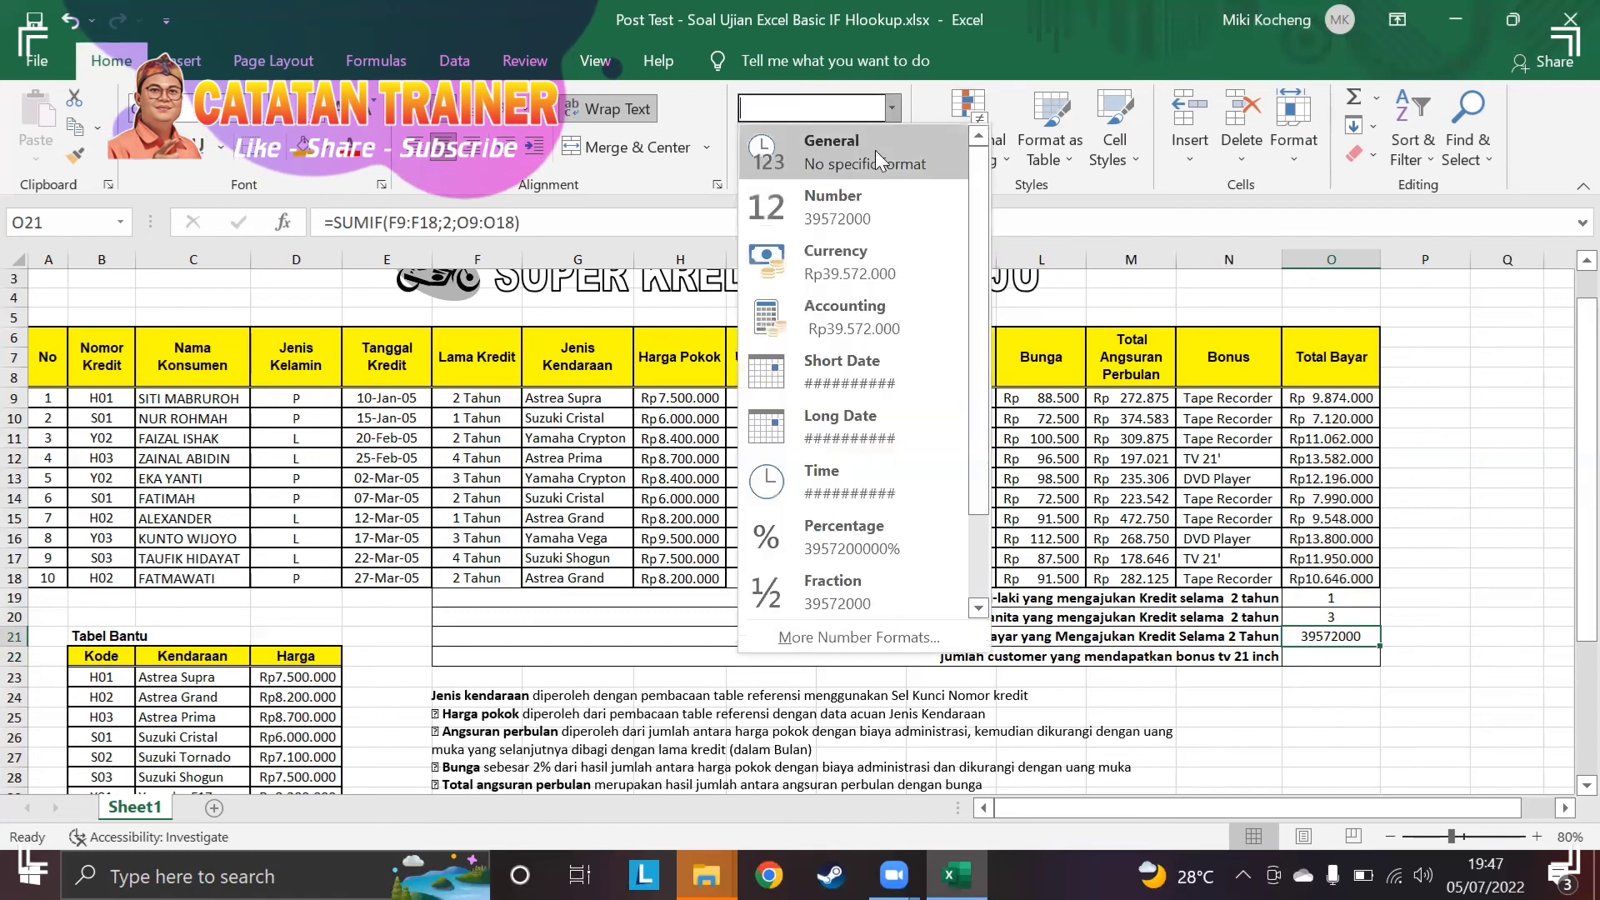
click(862, 332)
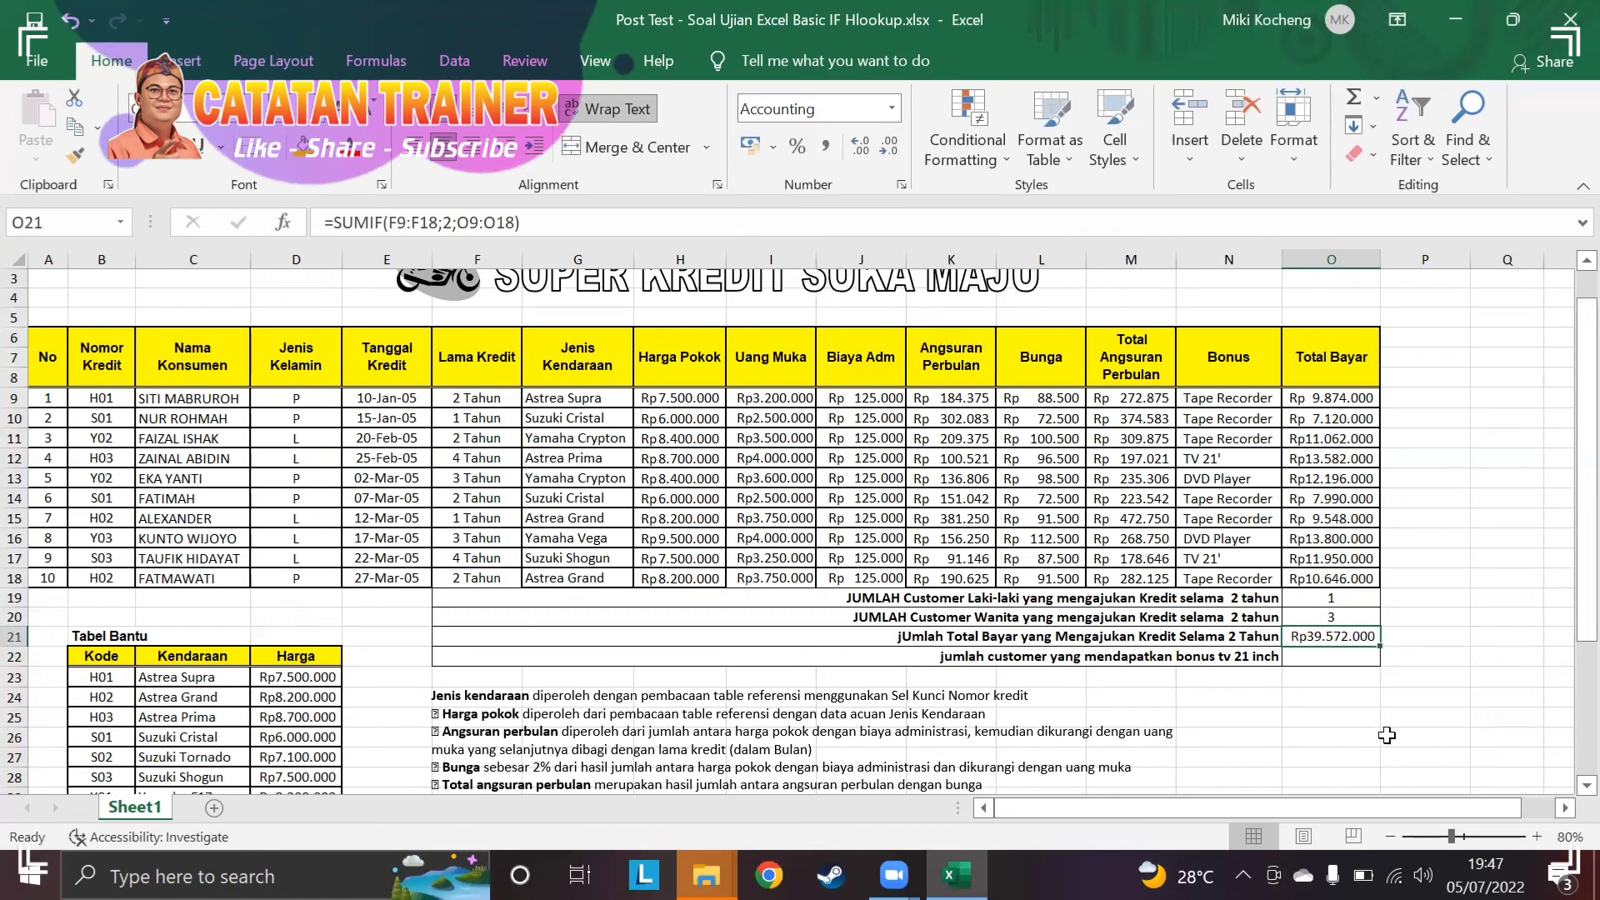
Enter =COUNTIF(N9:N18;"TV 21'") in O22 to count the customers receiving the 21-inch TV bonus, and review the formula.
click(1362, 660)
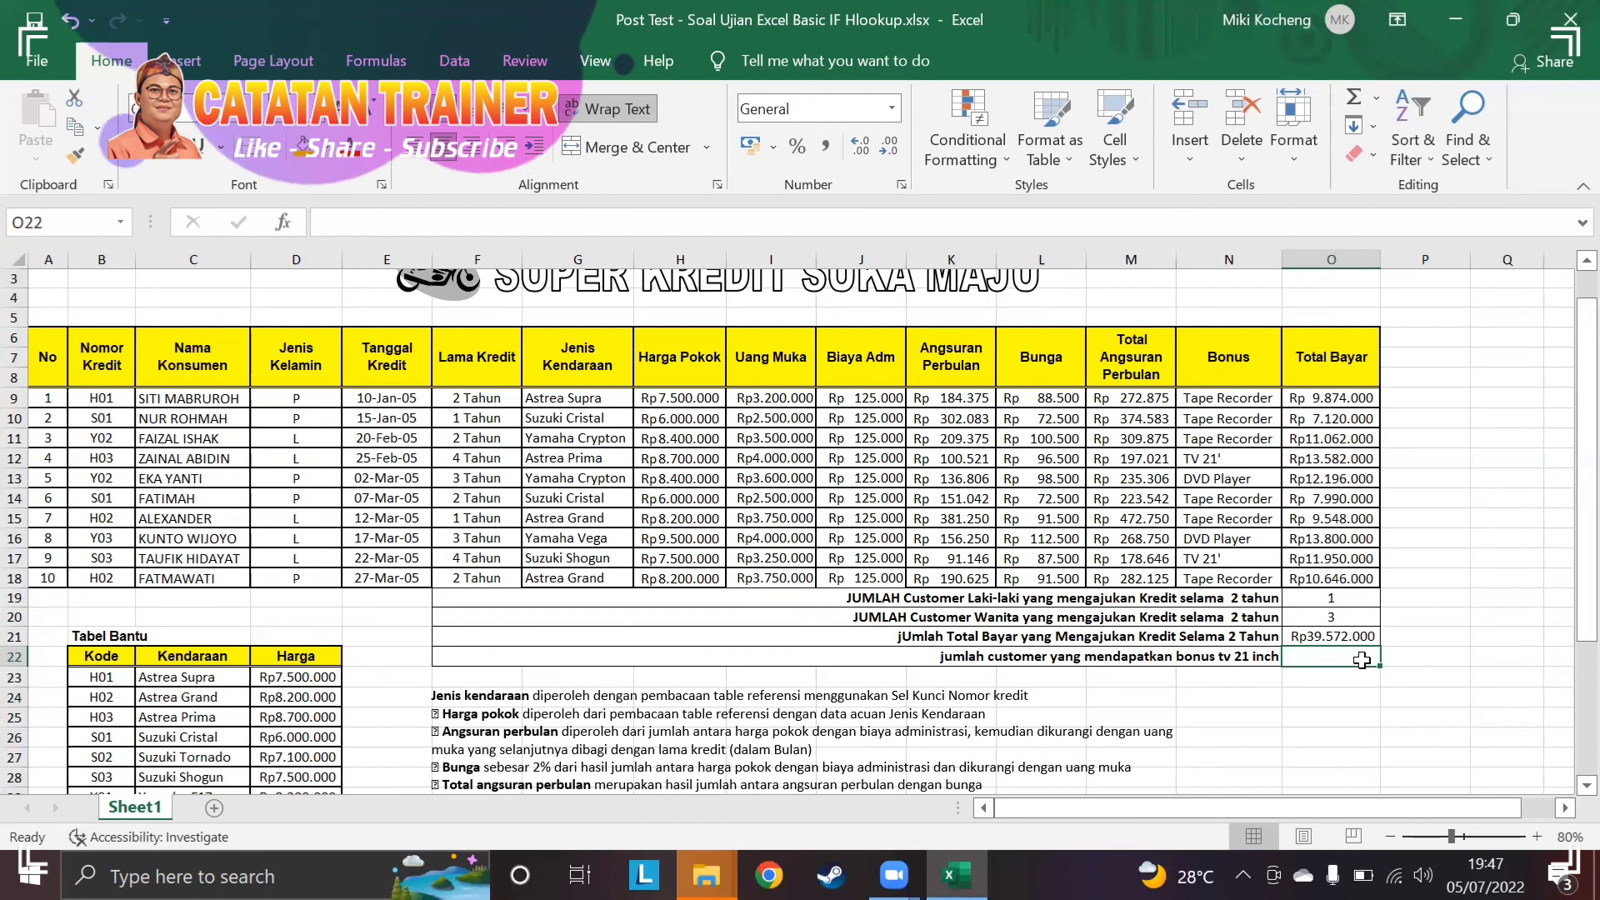
text(=CO)
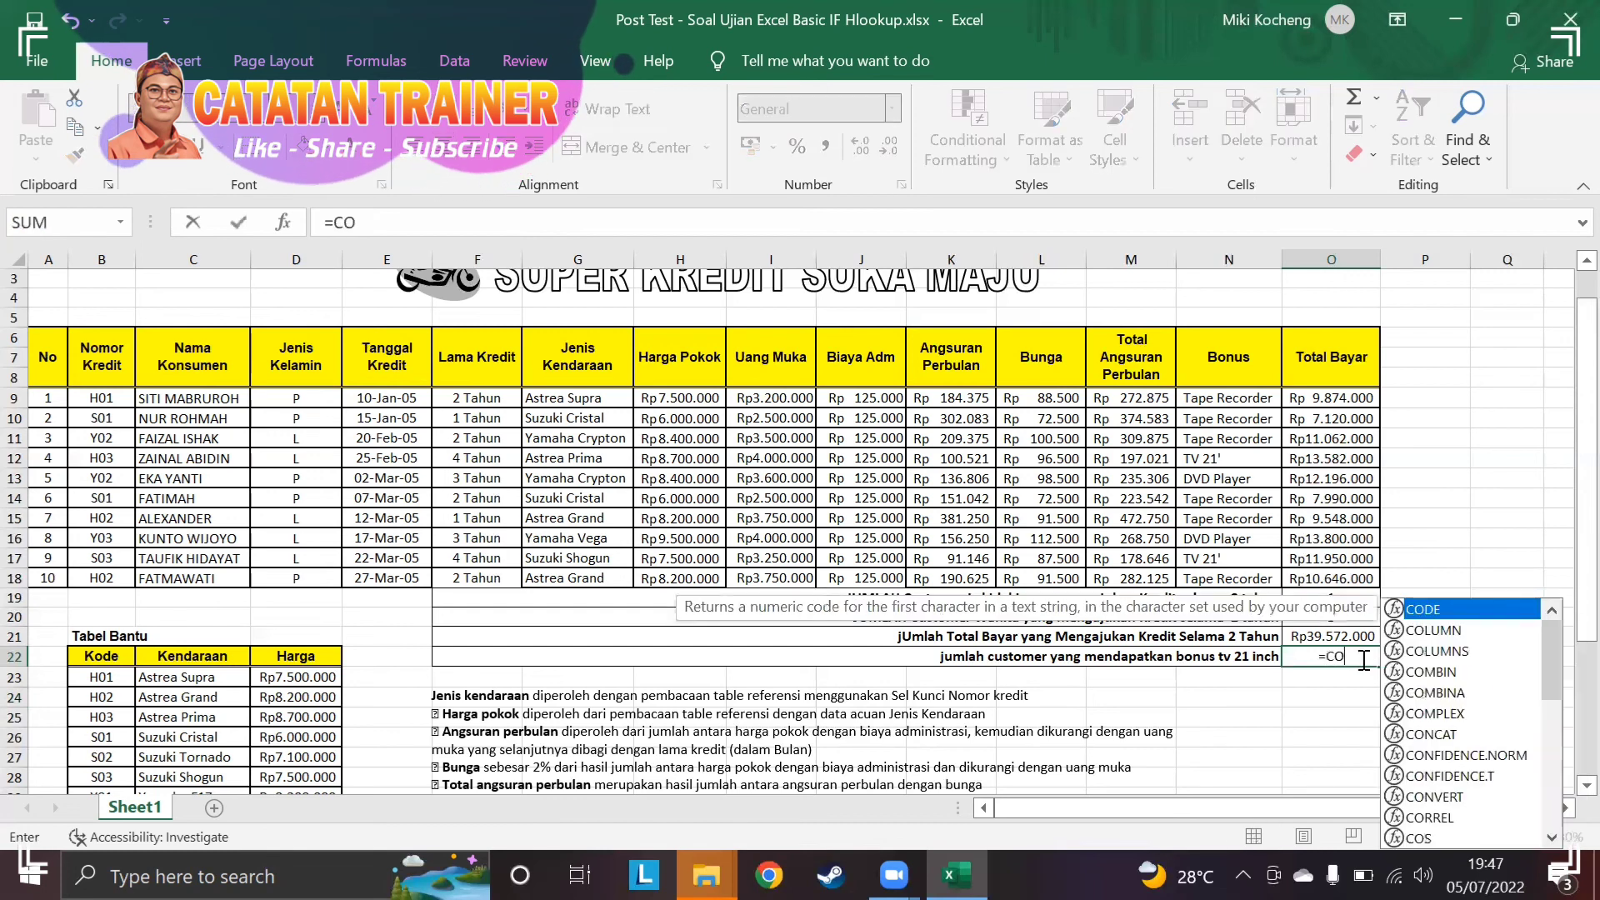
text(UNTIF)
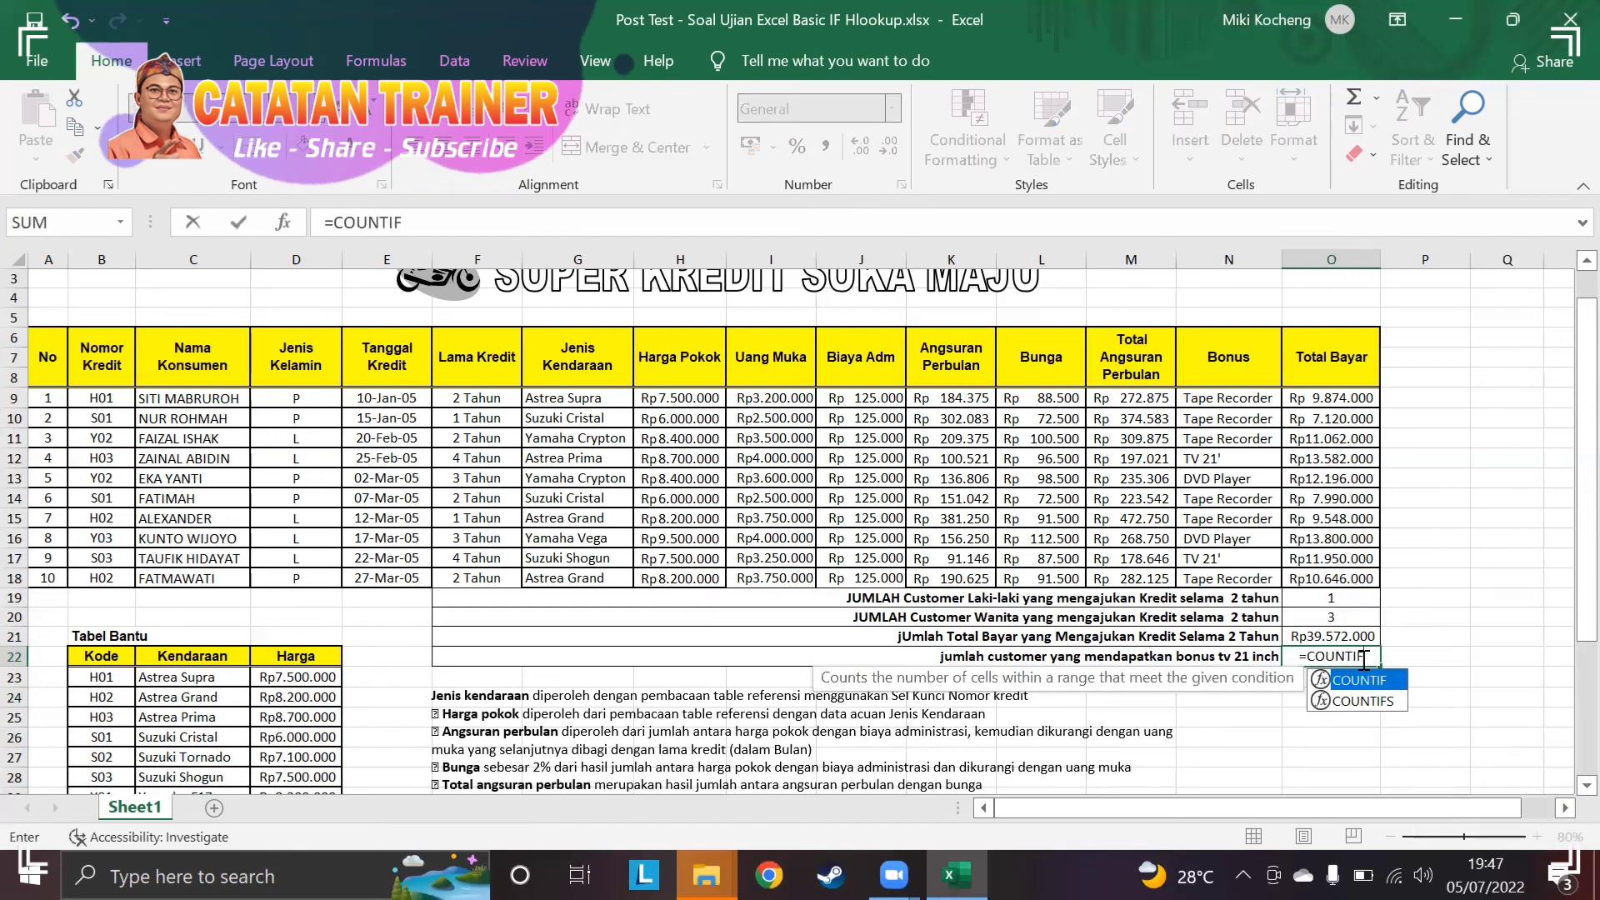
text(()
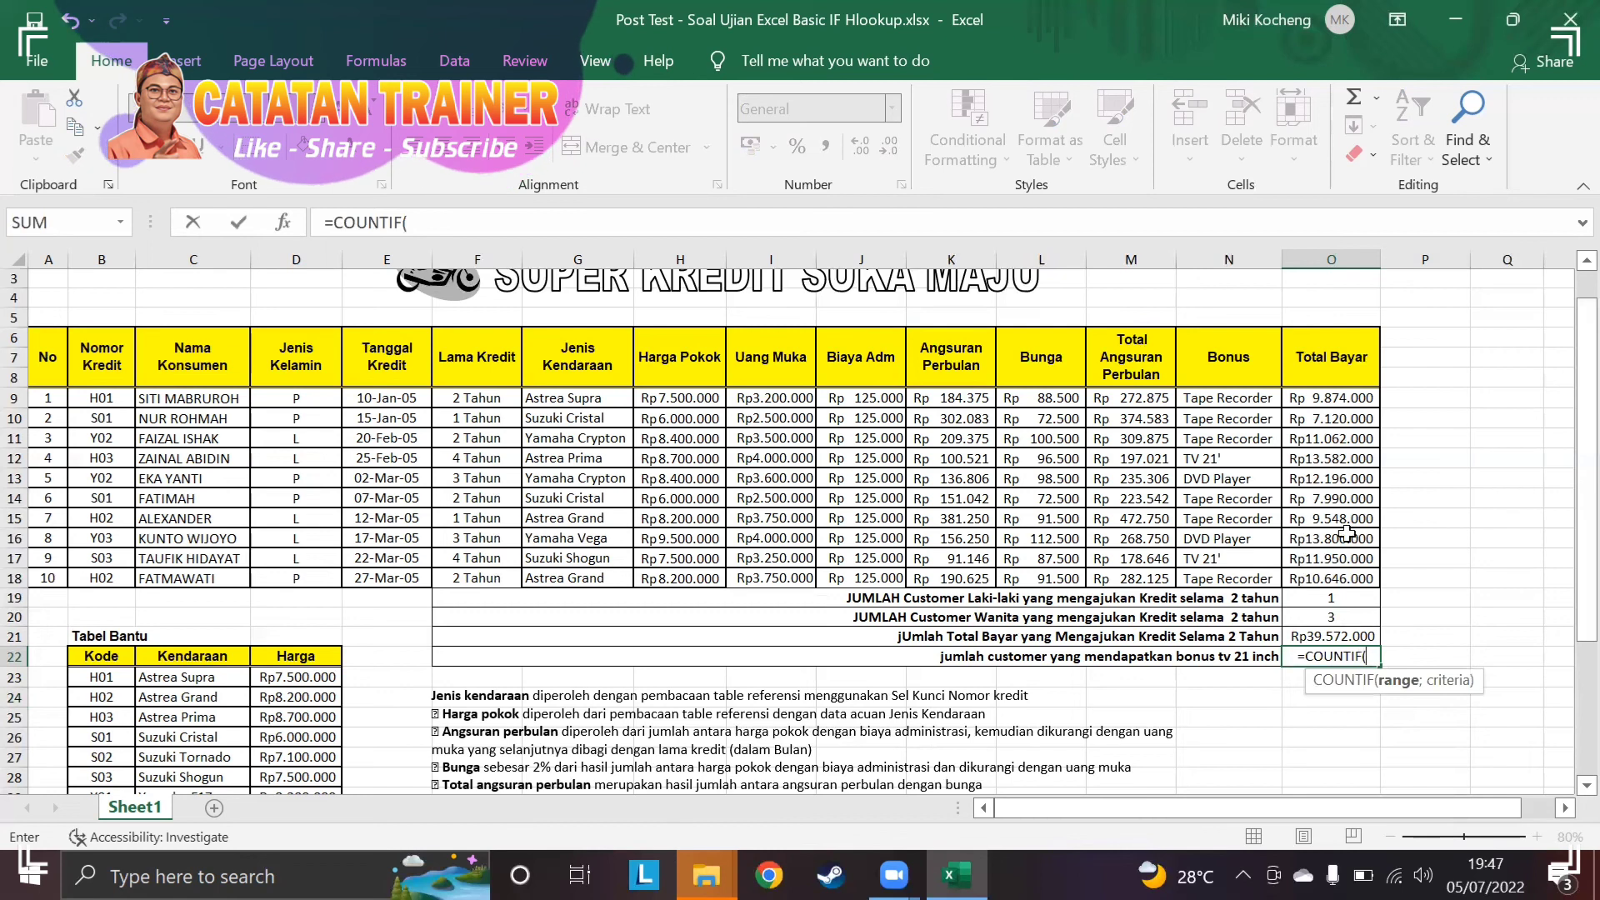
drag(1248, 396, 1254, 591)
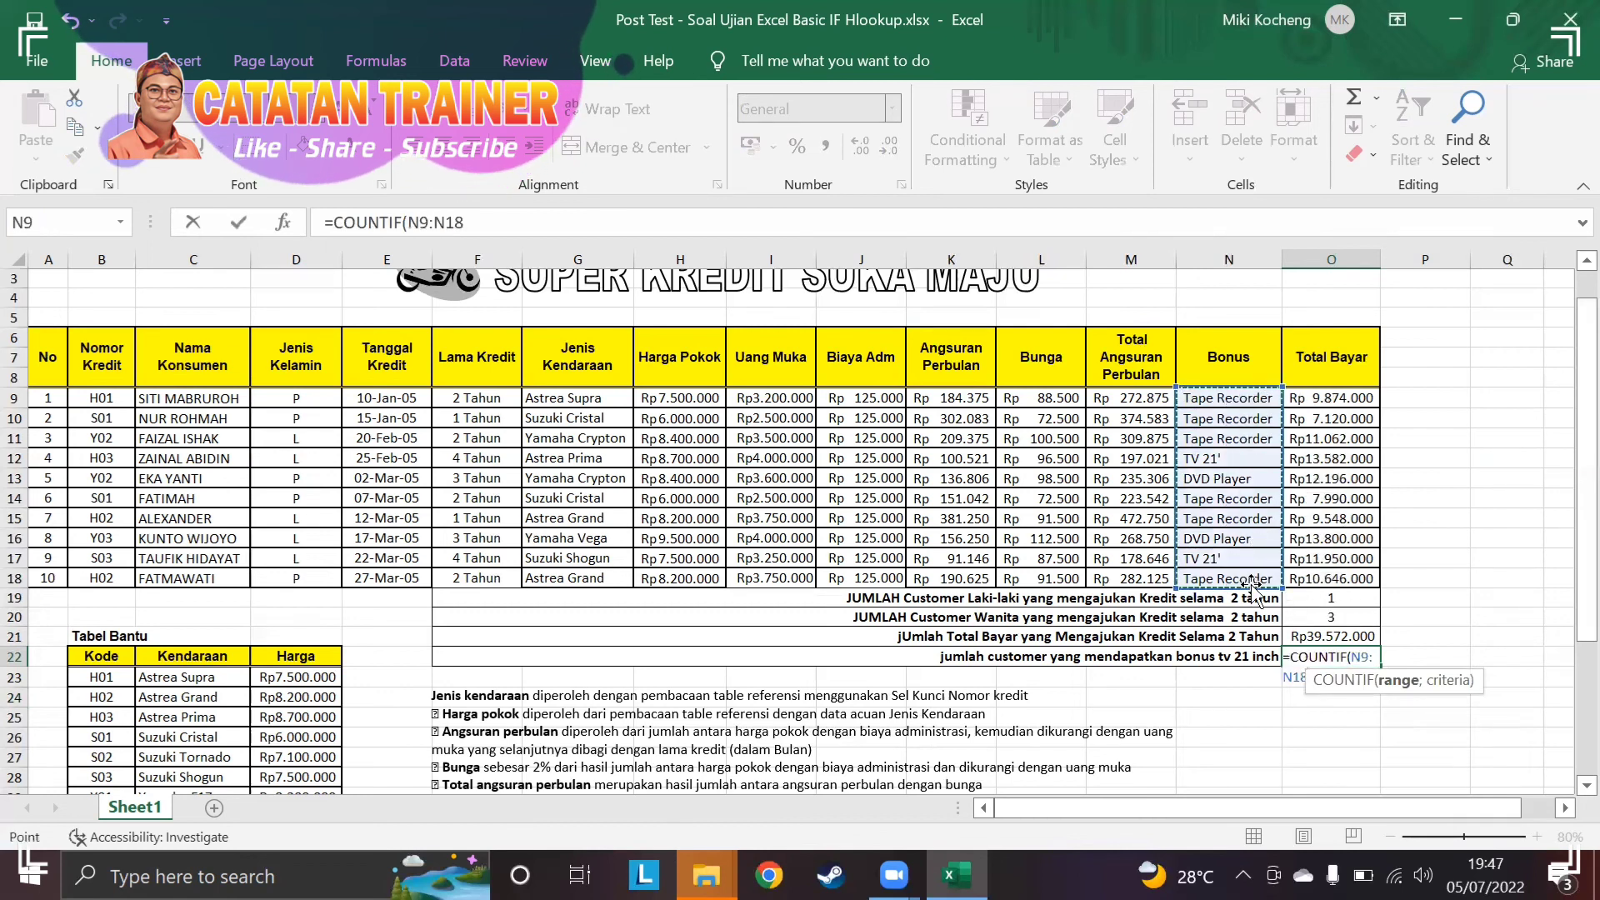
text(;)
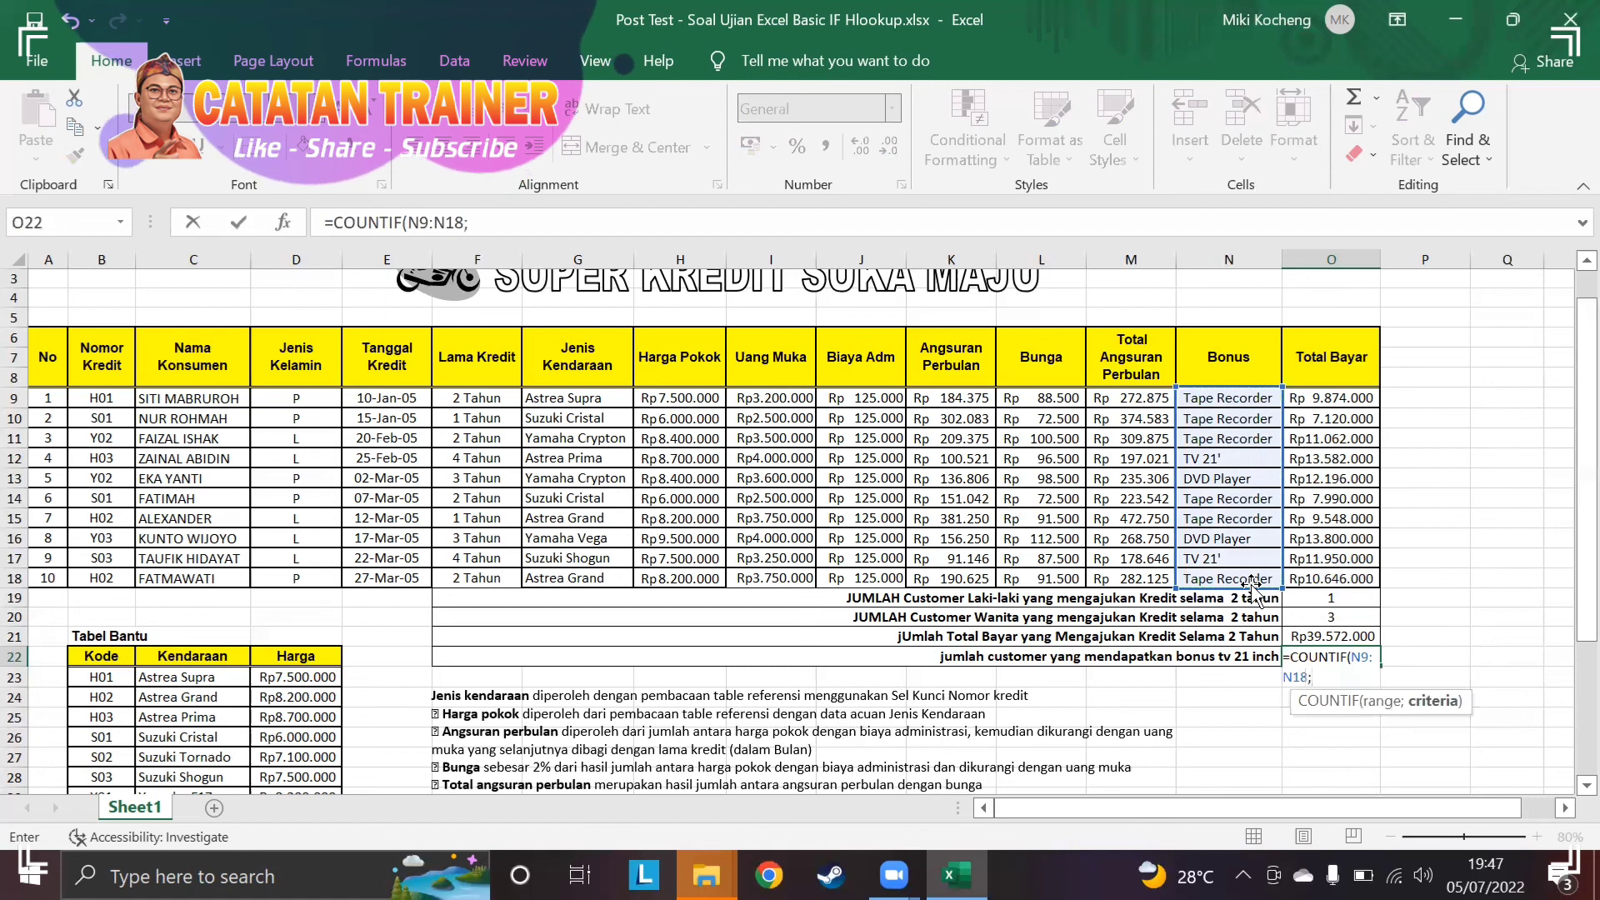
text("TV 21'"))
key(Return)
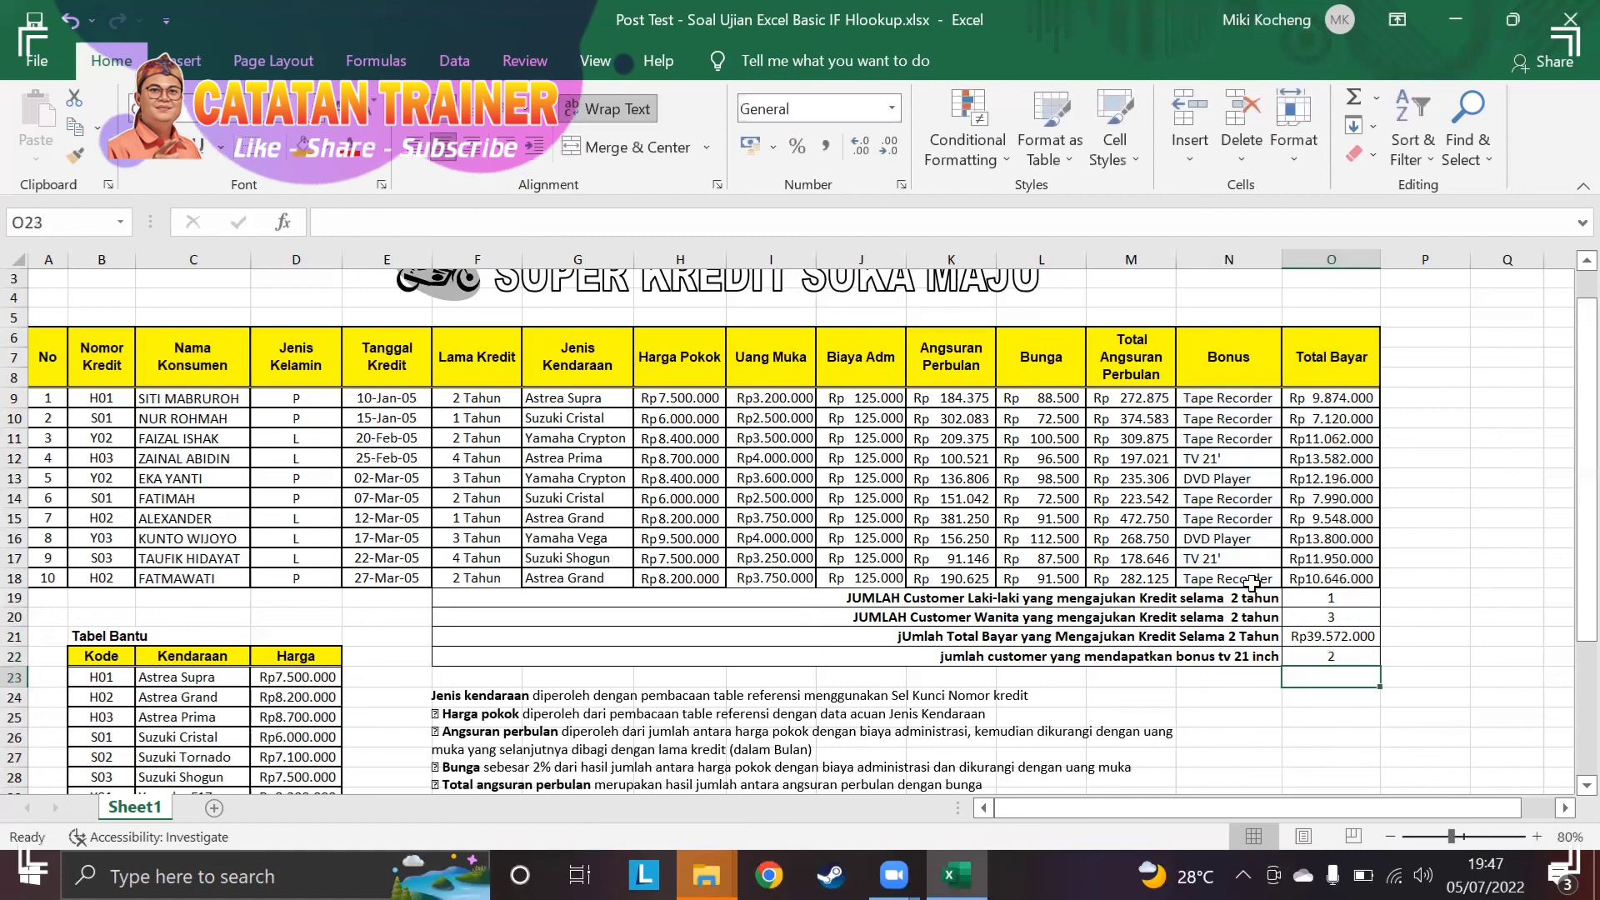
click(1337, 656)
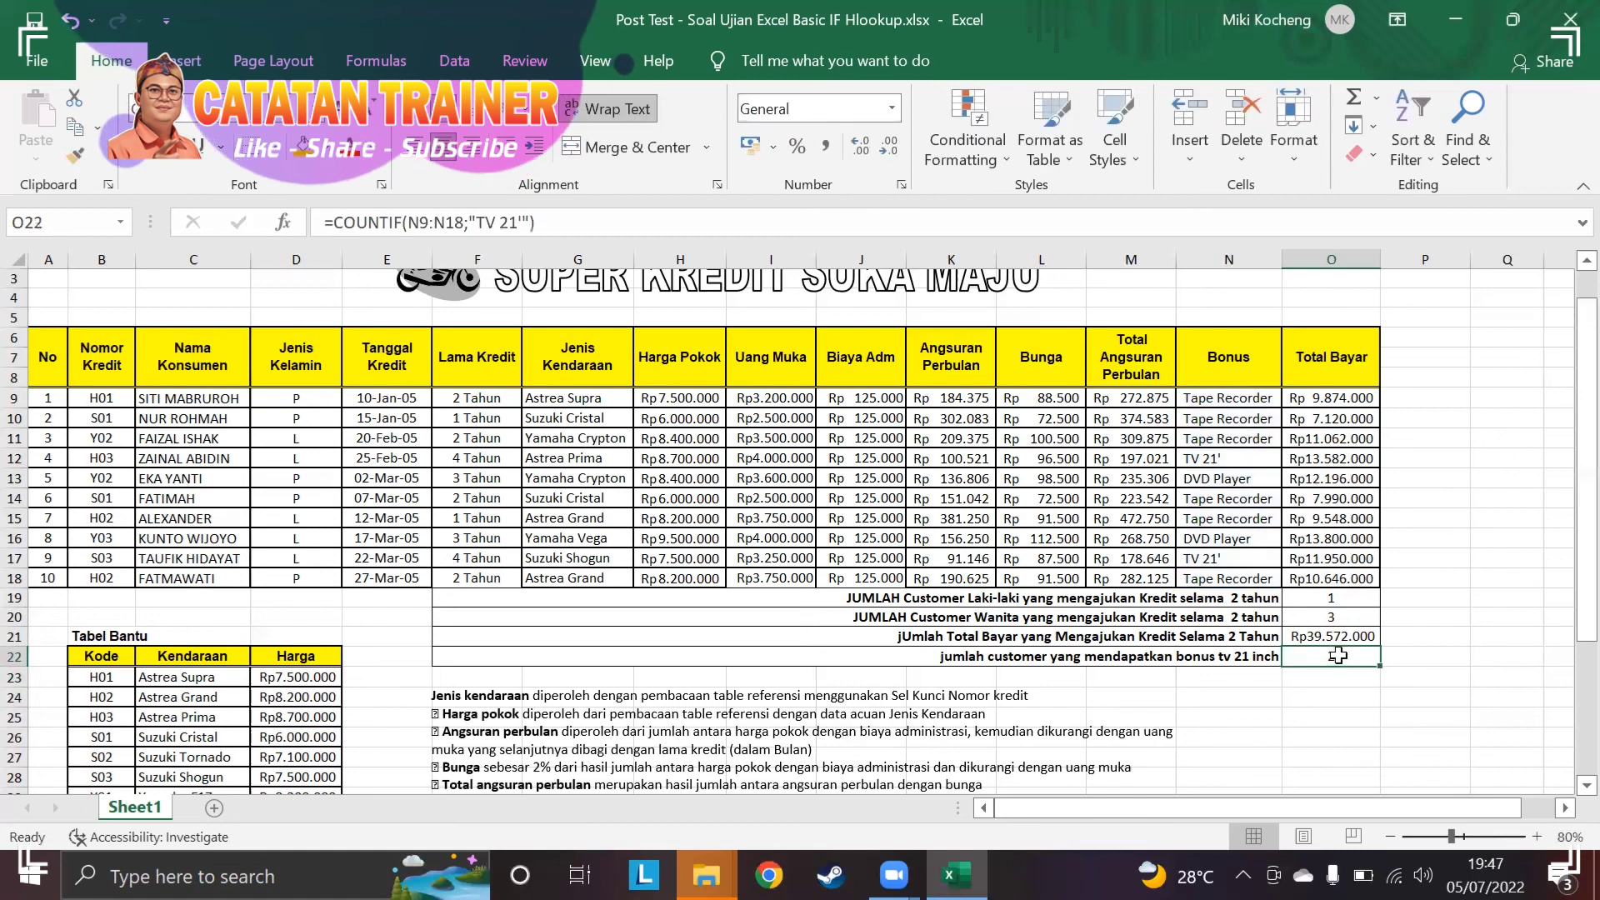
click(1440, 698)
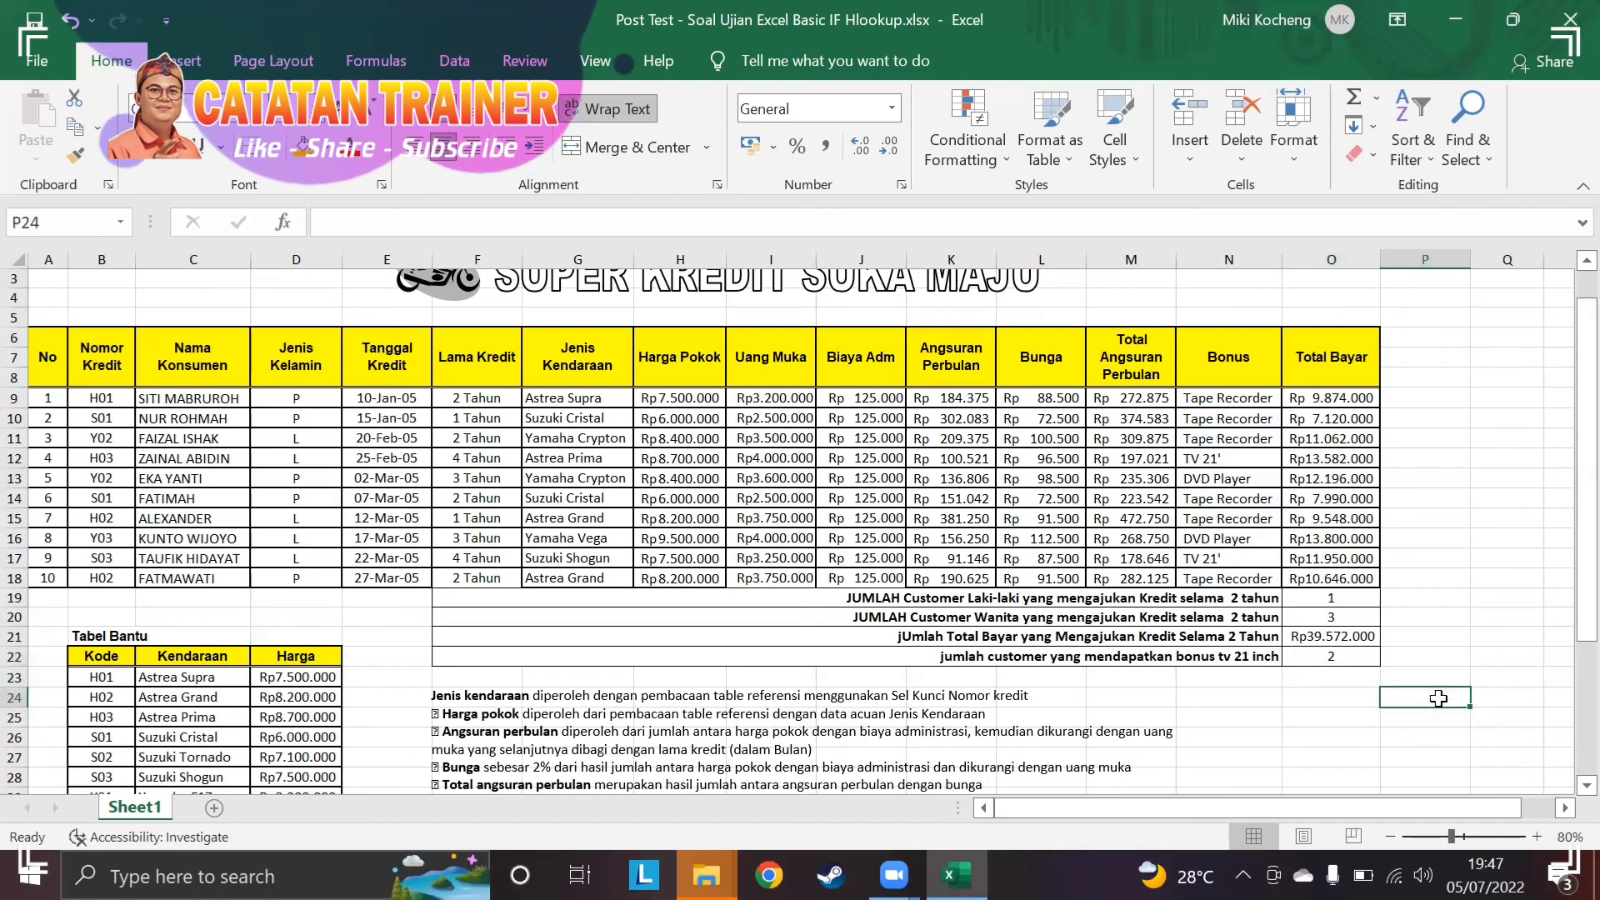